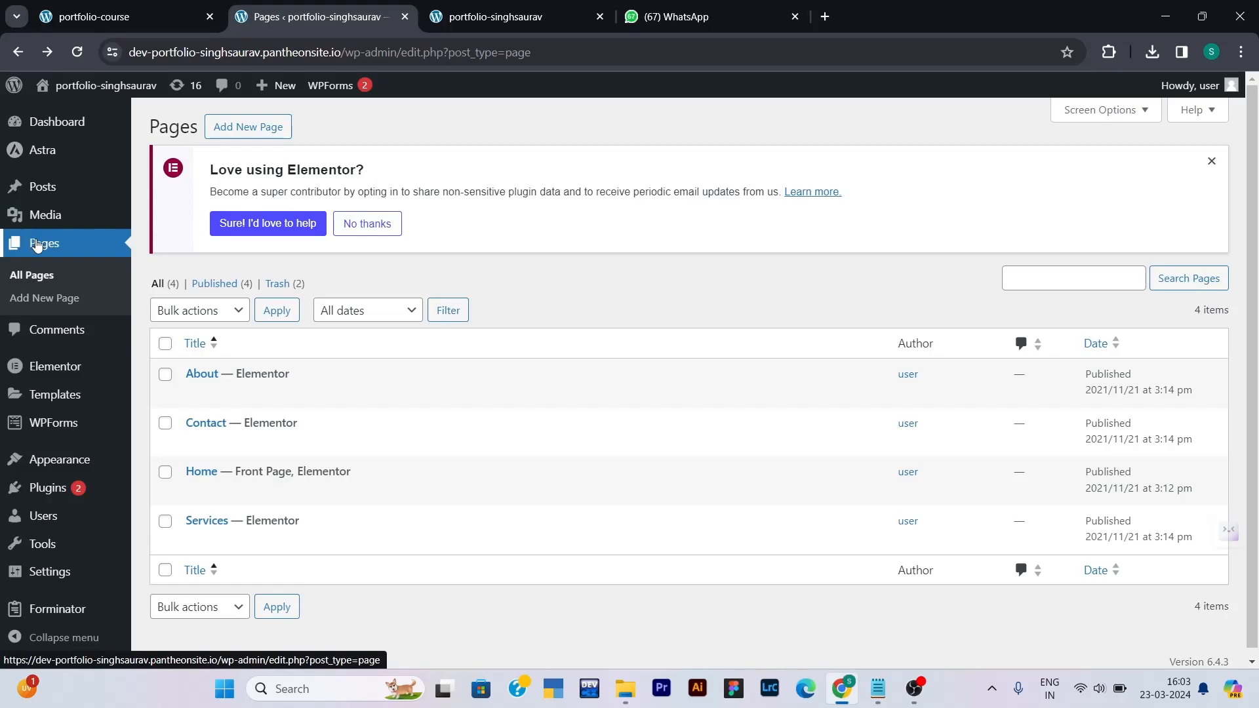
- Open the About page with Elementor, then delete all its existing content sections and save the update
mouse_move(229, 395)
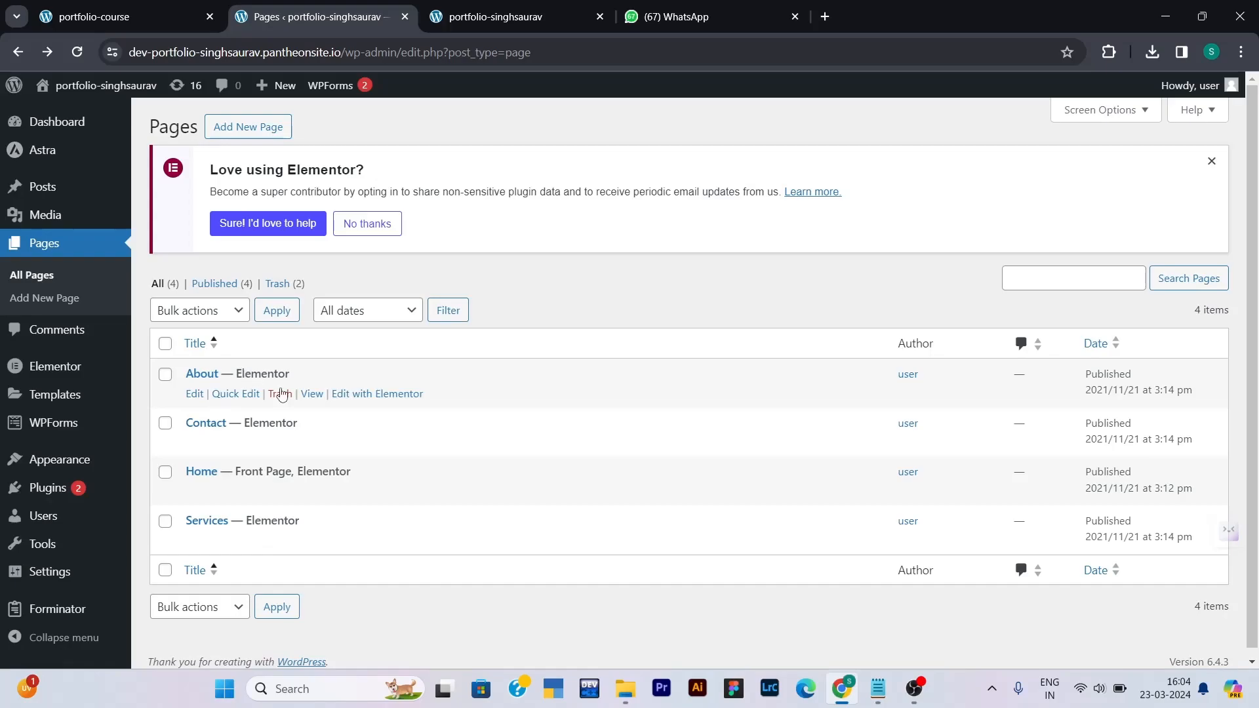
left_click(376, 396)
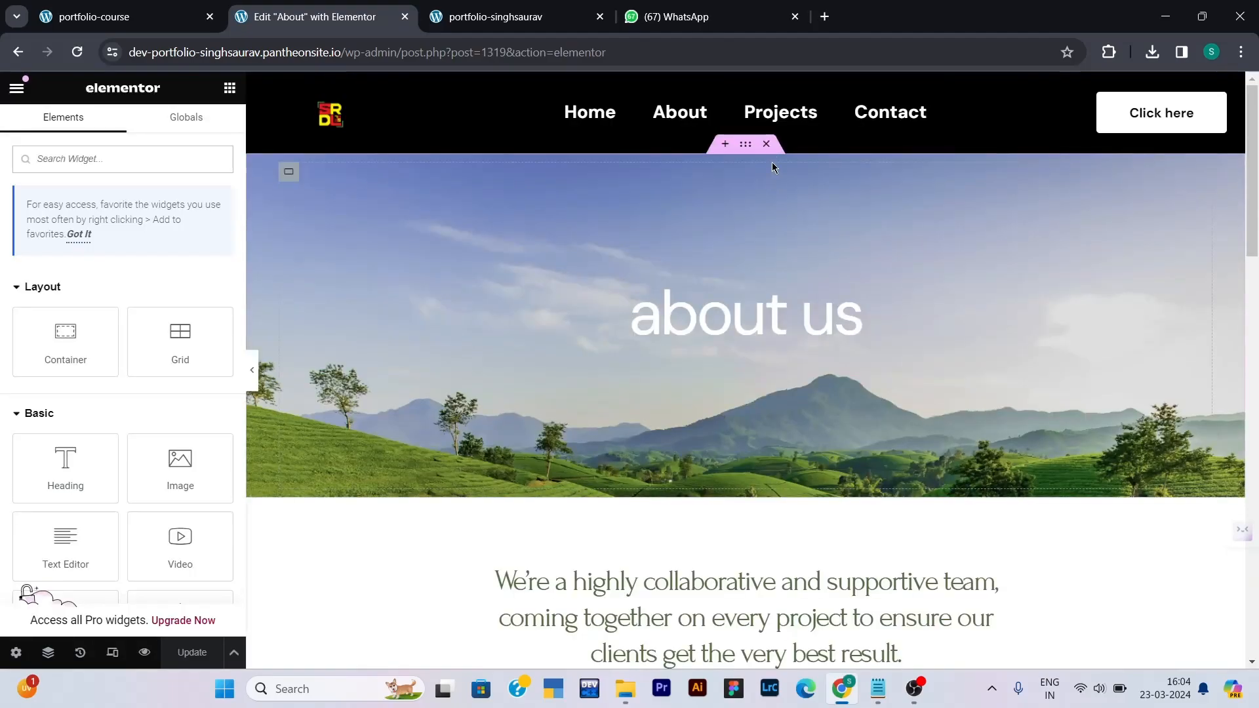
left_click(771, 148)
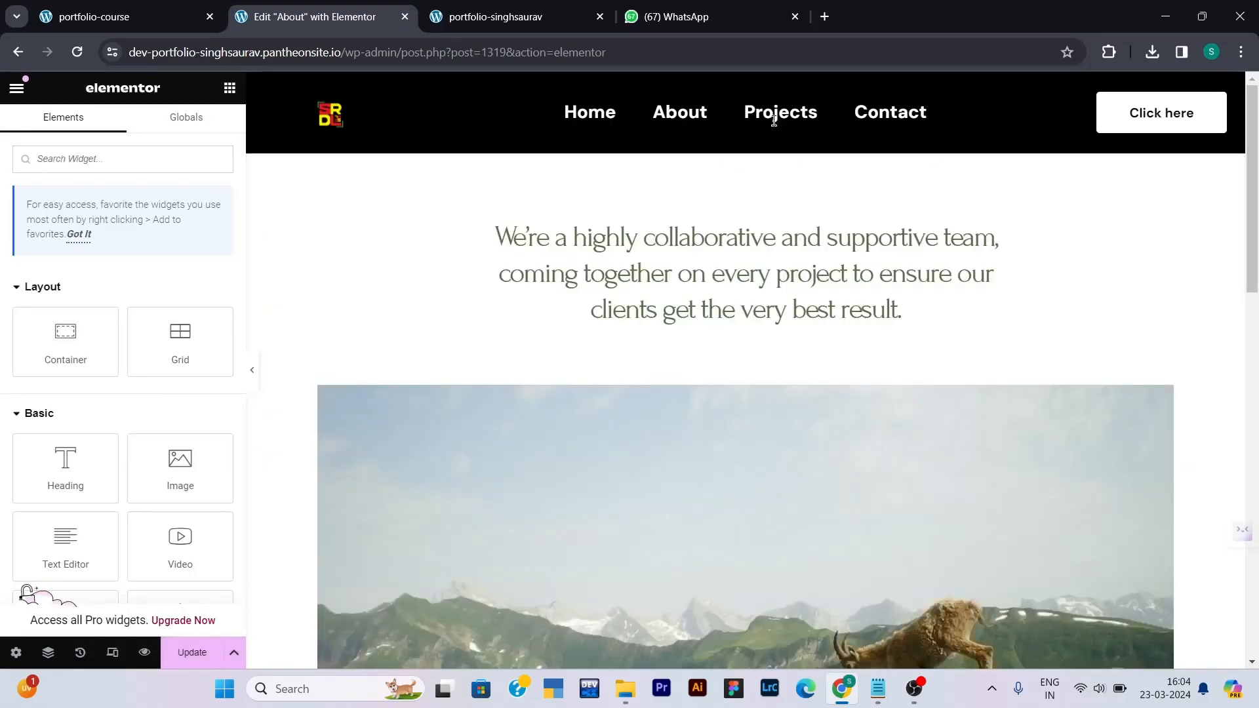
left_click(766, 144)
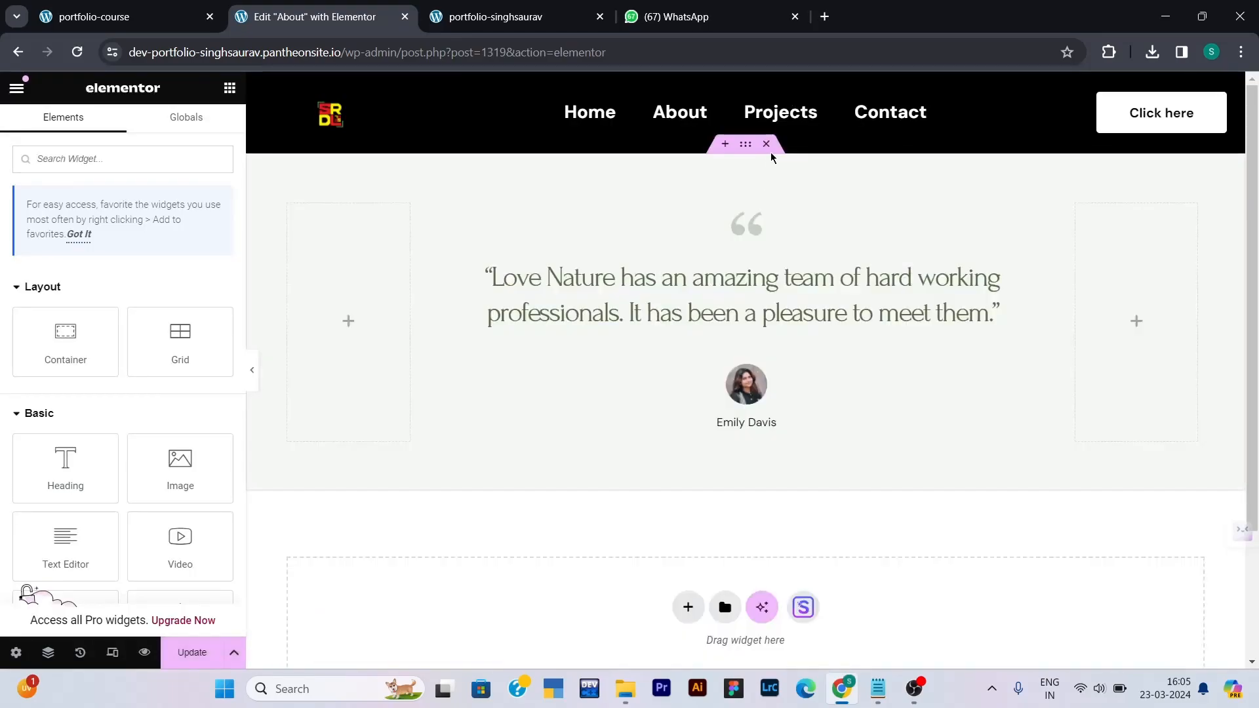
left_click(767, 145)
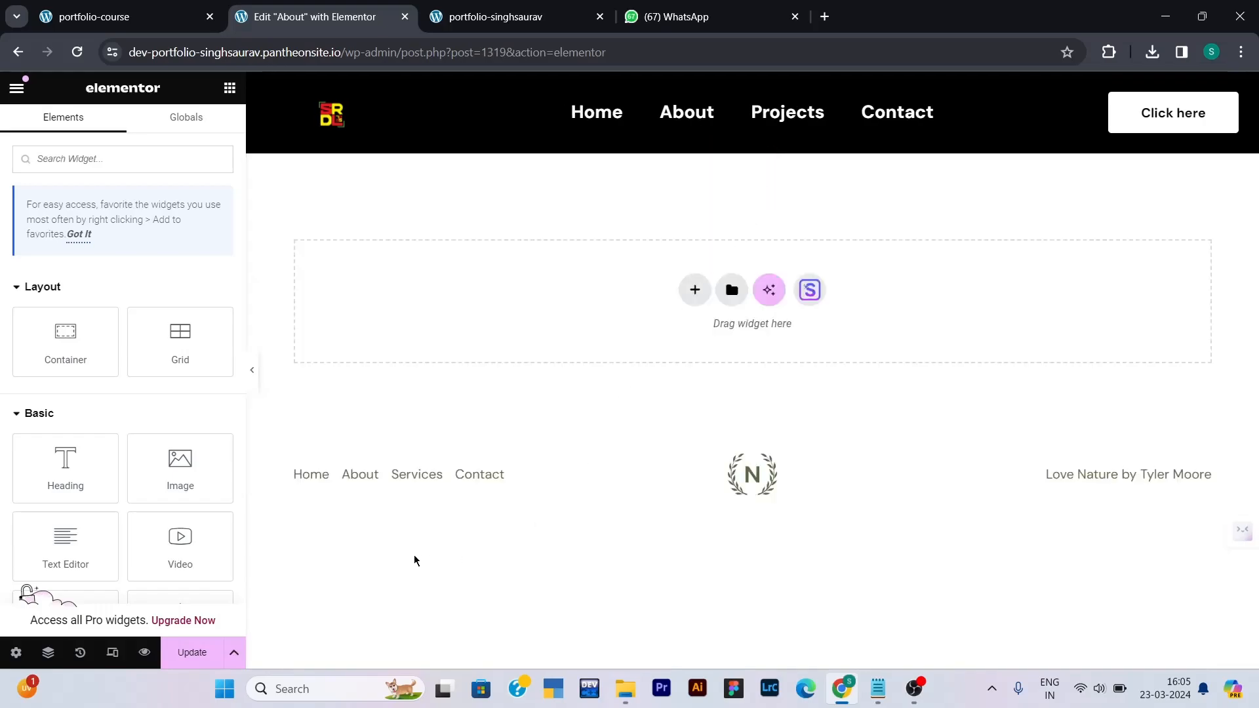
left_click(191, 657)
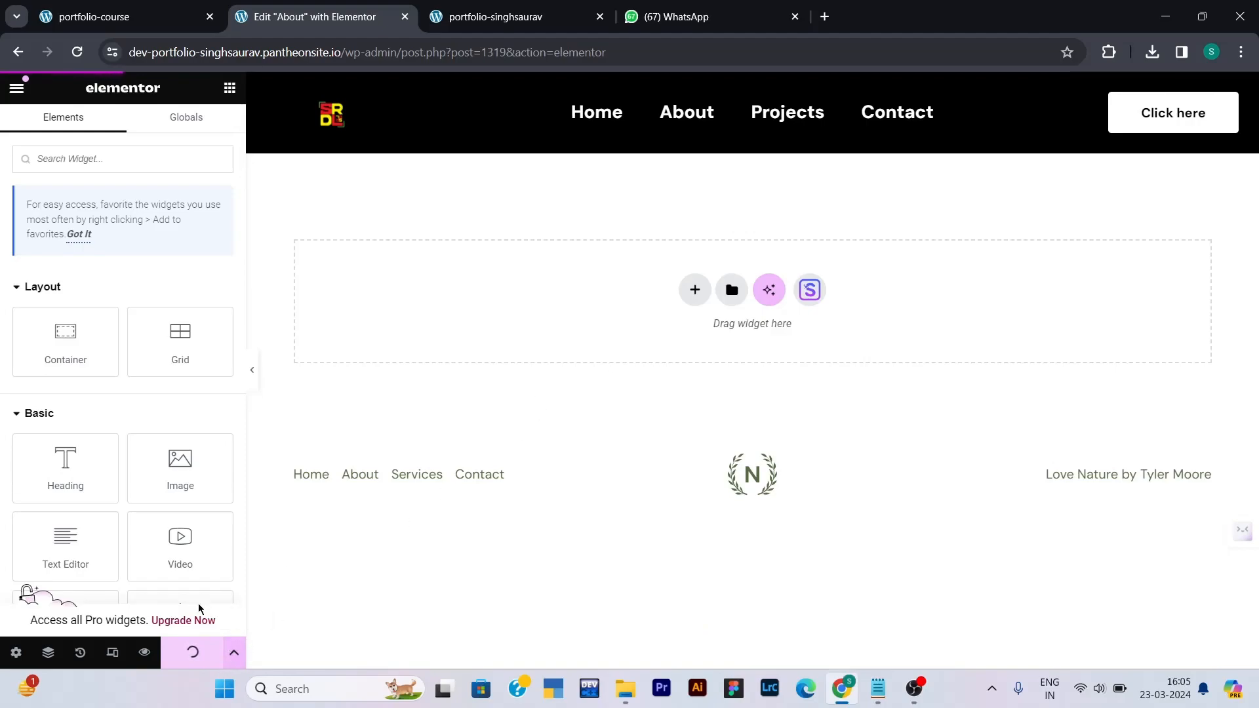
- Add a Flexbox container with a narrow and a wide column, and set its content width to Full Width
left_click(690, 290)
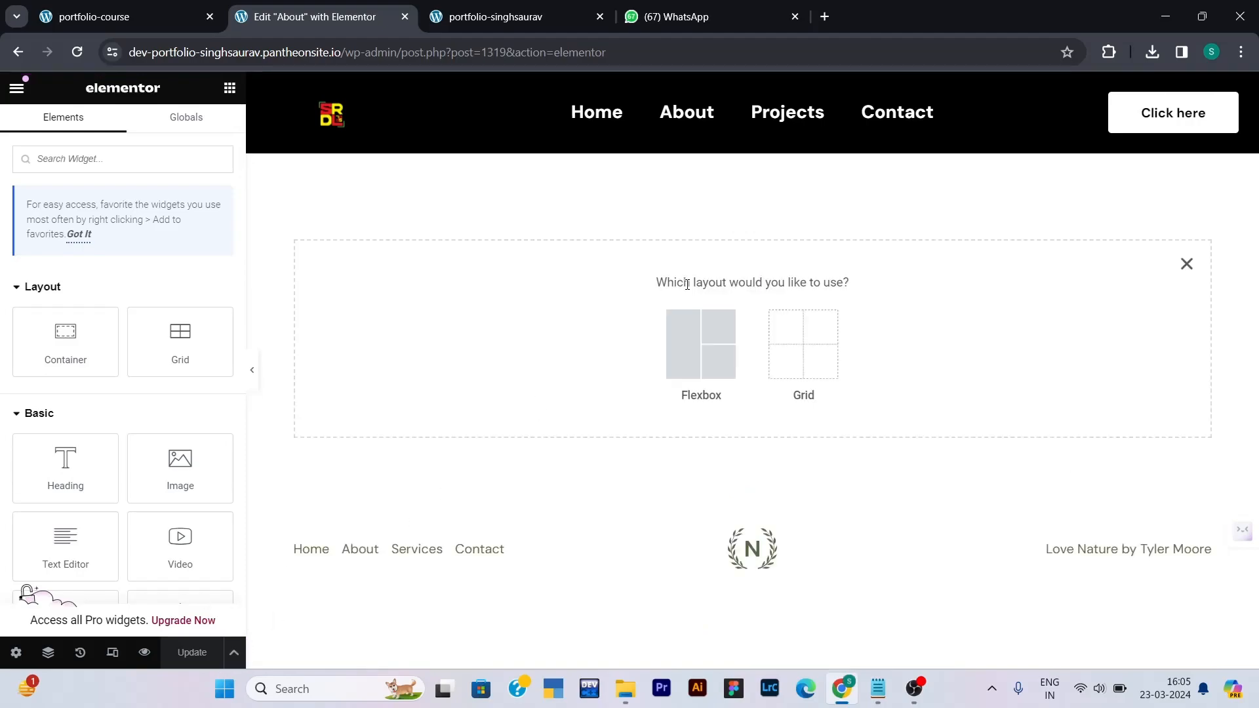
left_click(700, 341)
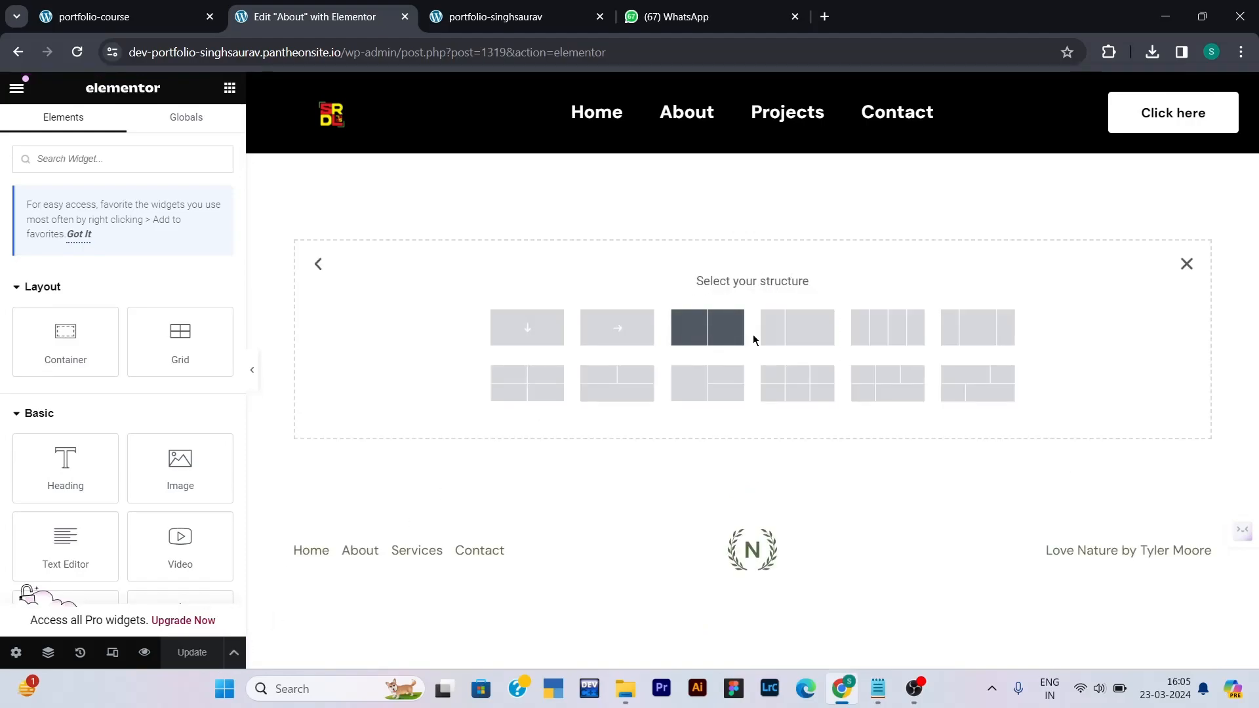
left_click(785, 320)
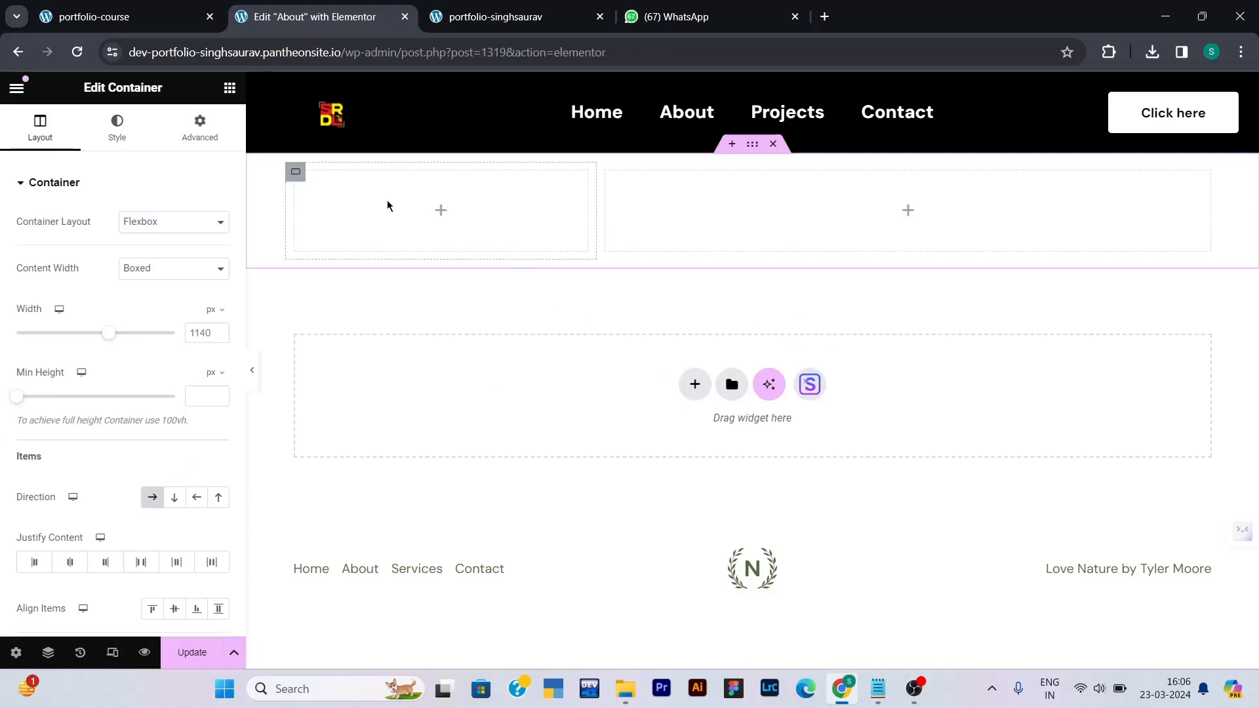
left_click(205, 278)
left_click(189, 299)
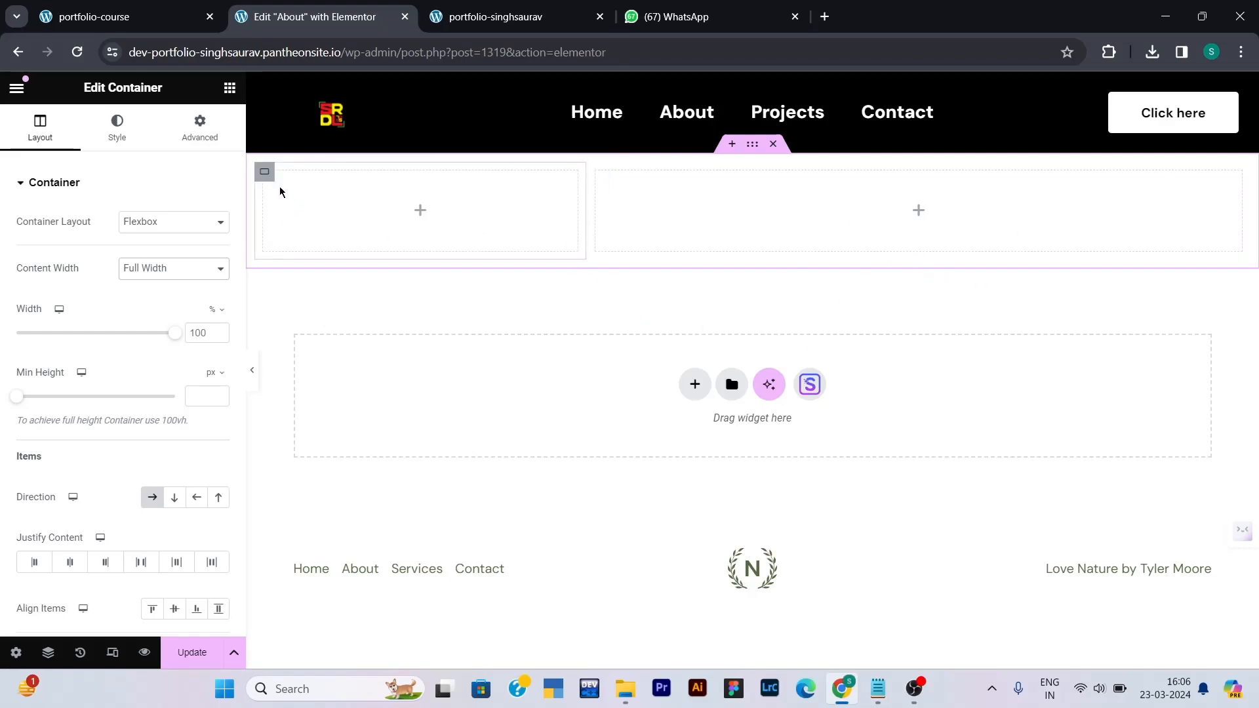
- Set the width of the container's first column to 25%
left_click(264, 171)
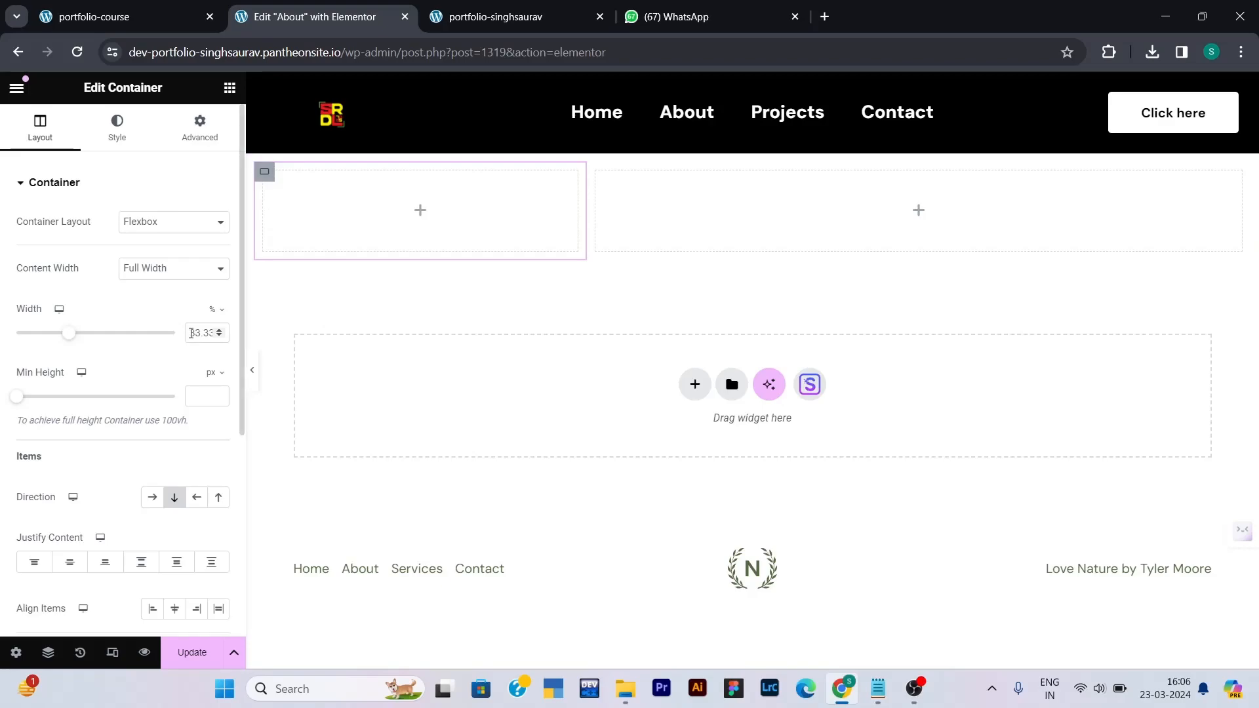
left_click_drag(191, 333, 207, 329)
type("253")
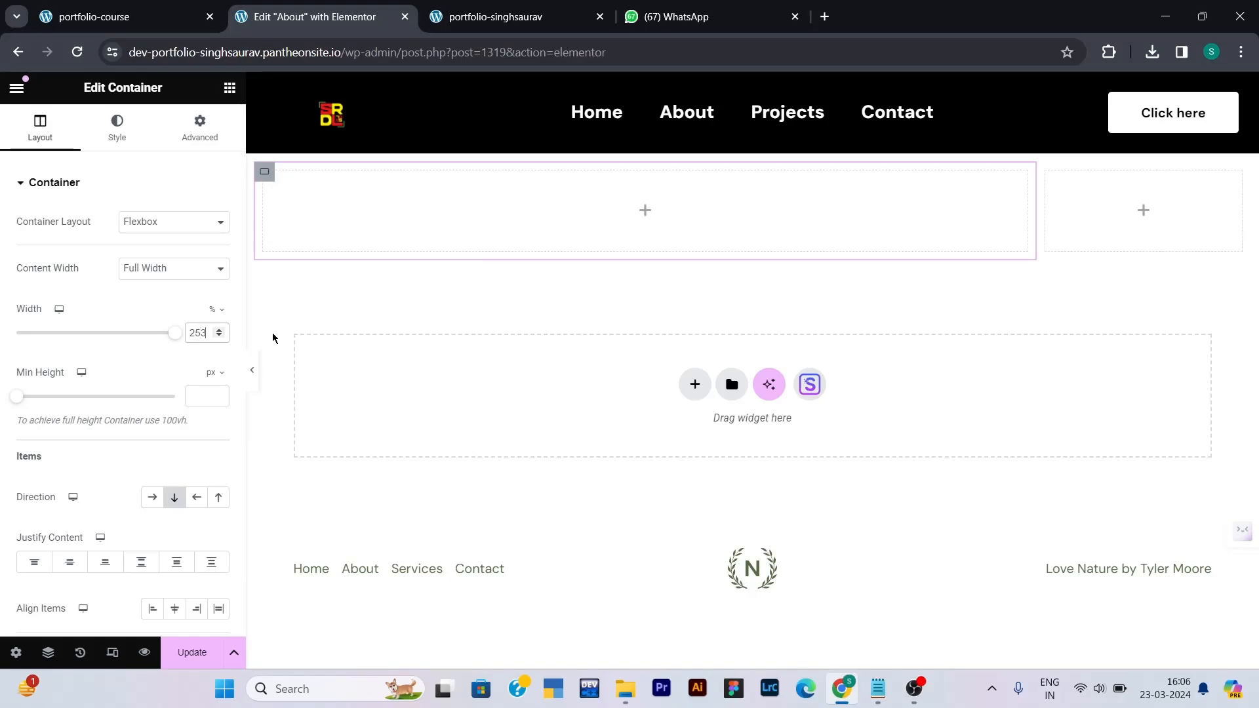
key("BackSpace")
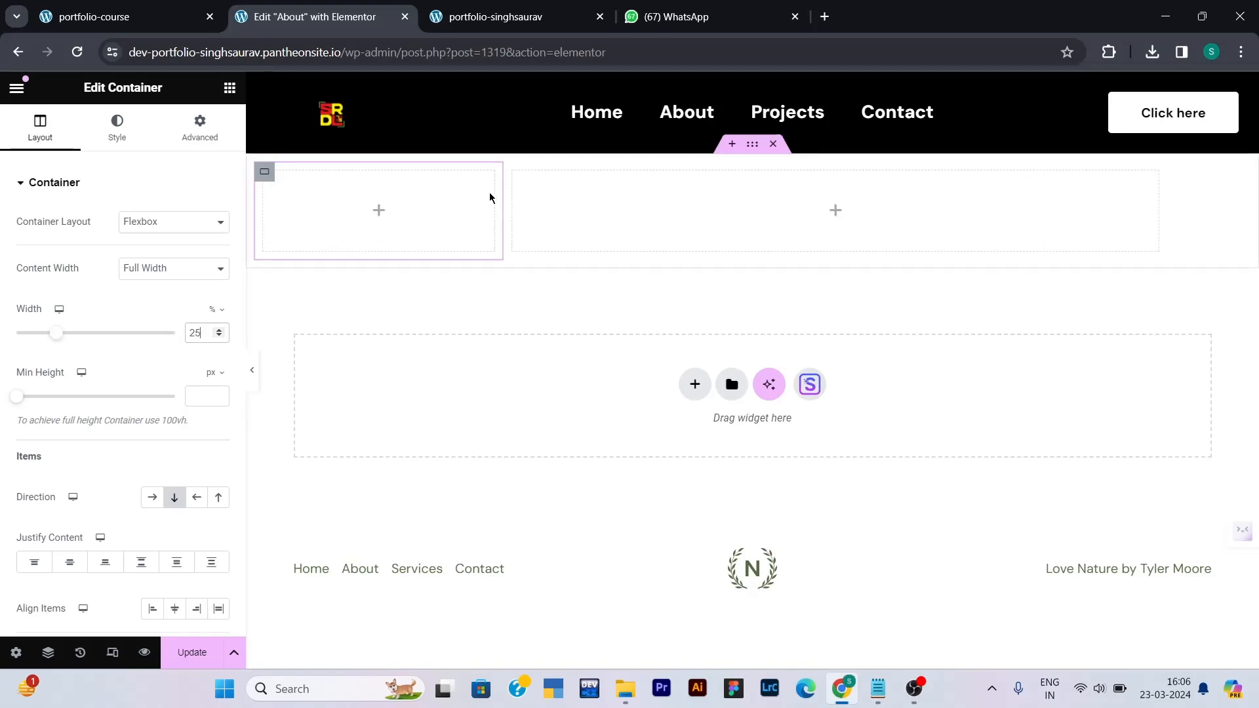
- Set the width of the container's second column to 75% and save the page
left_click(515, 173)
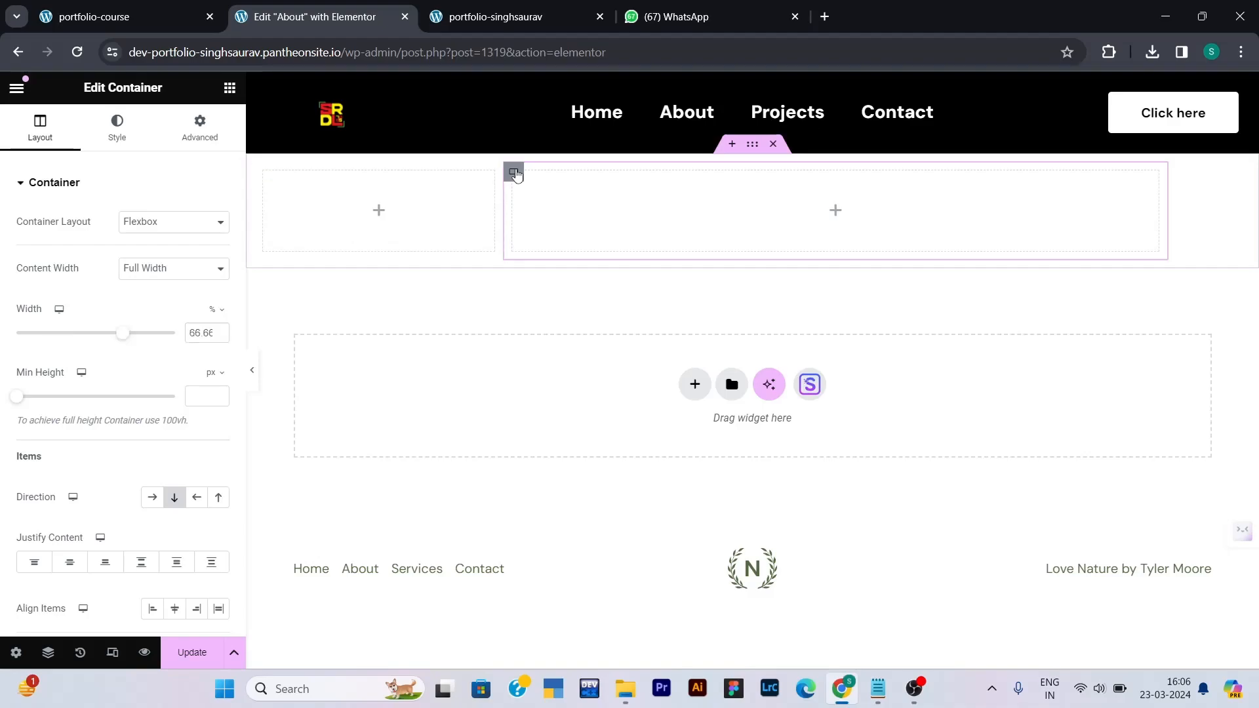
left_click(222, 334)
left_click(221, 334)
left_click(221, 334)
left_click(219, 330)
left_click(219, 330)
left_click(208, 653)
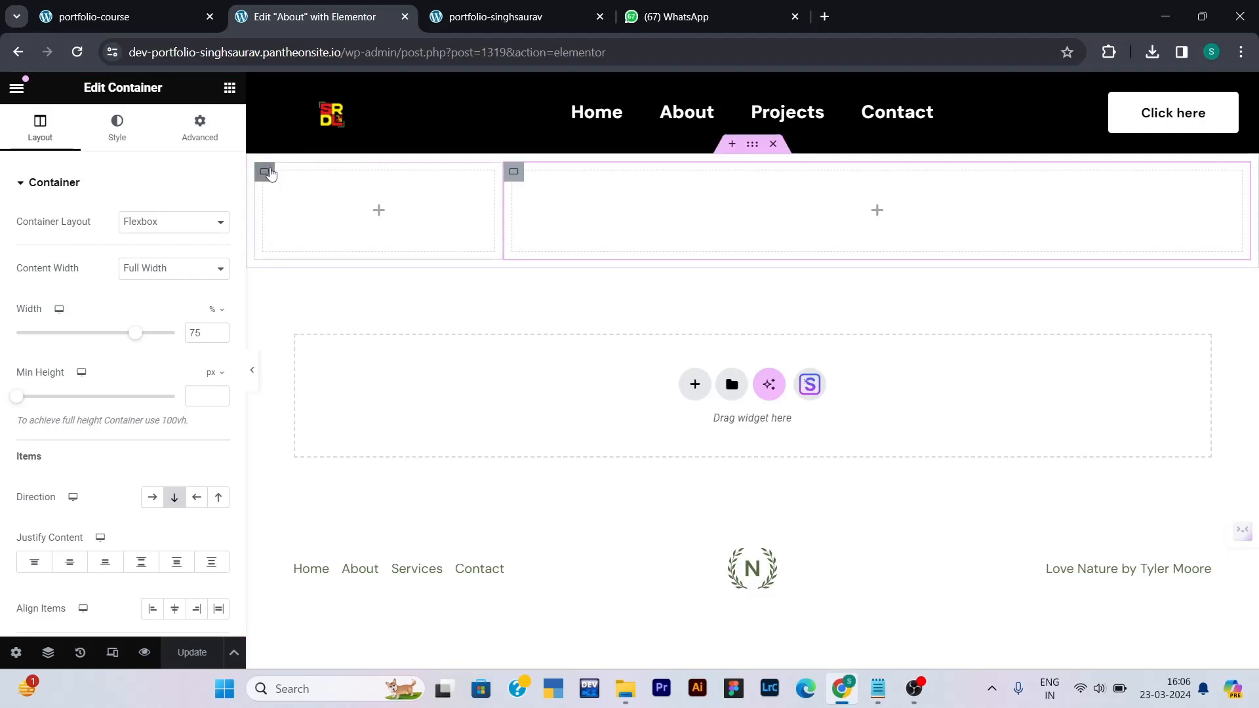
- Add a Heading widget to the 25% column and set its title to "ABOUT" from the Notepad notes
left_click(265, 172)
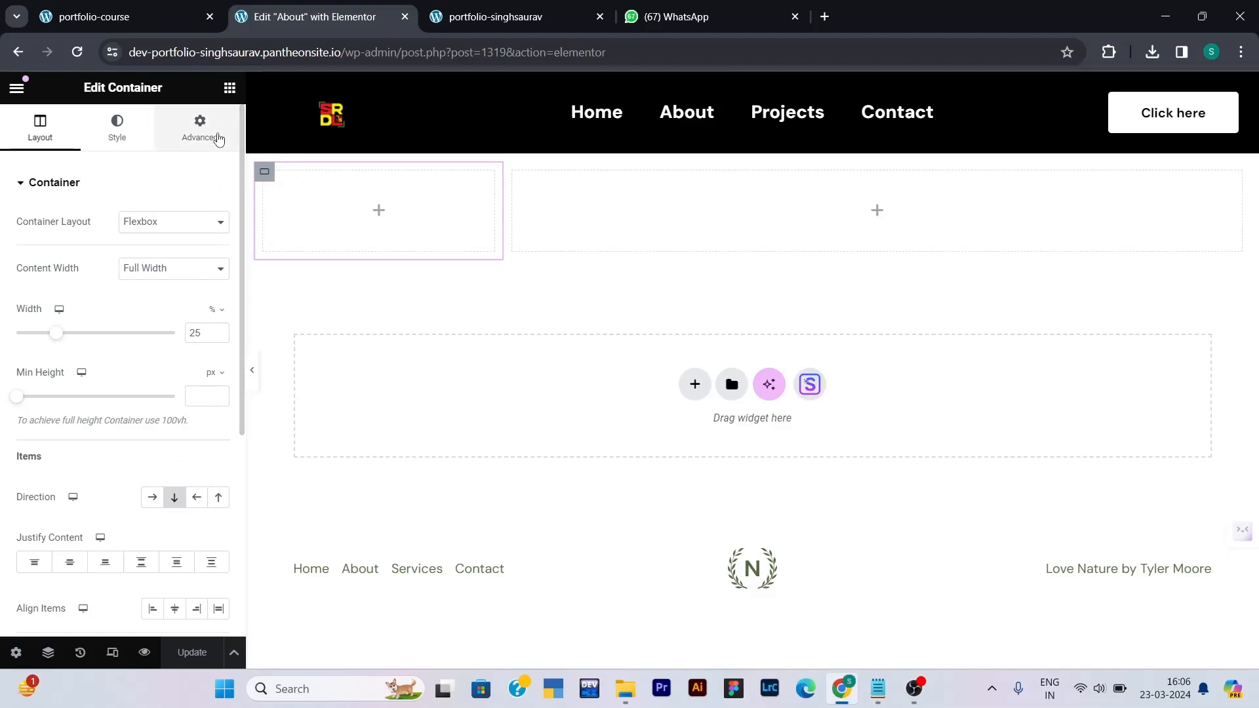
left_click(230, 91)
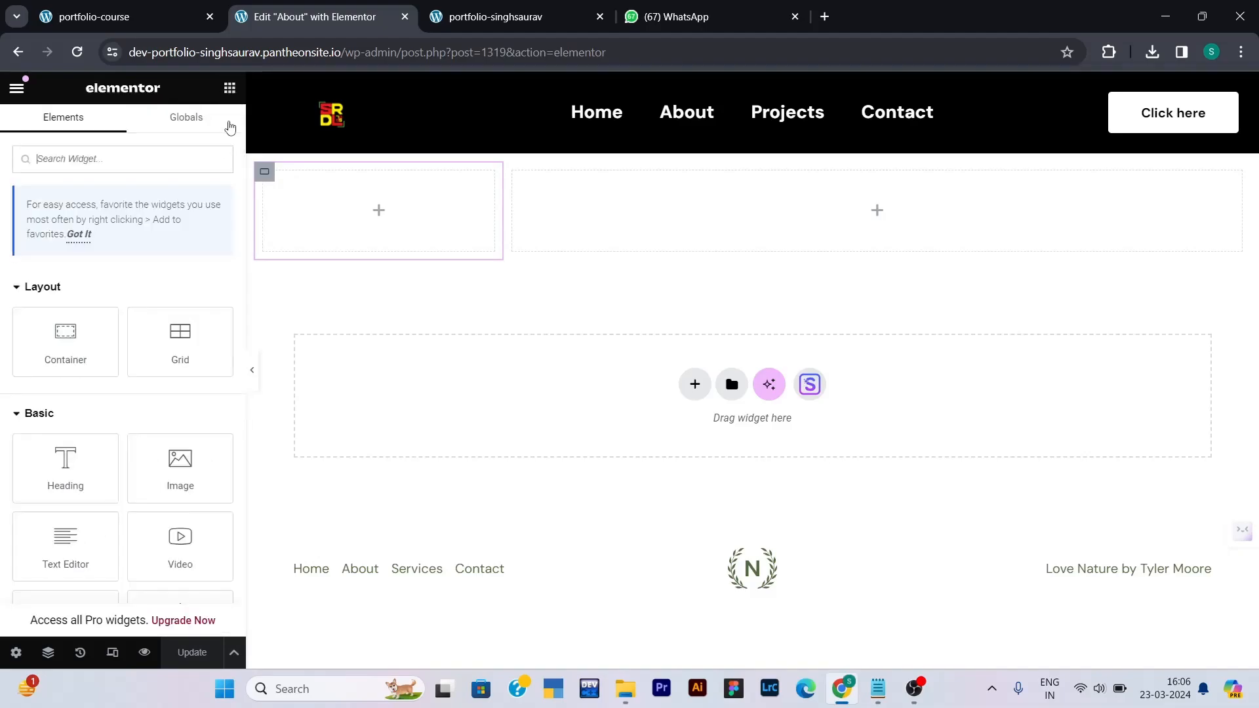
left_click_drag(65, 479, 346, 234)
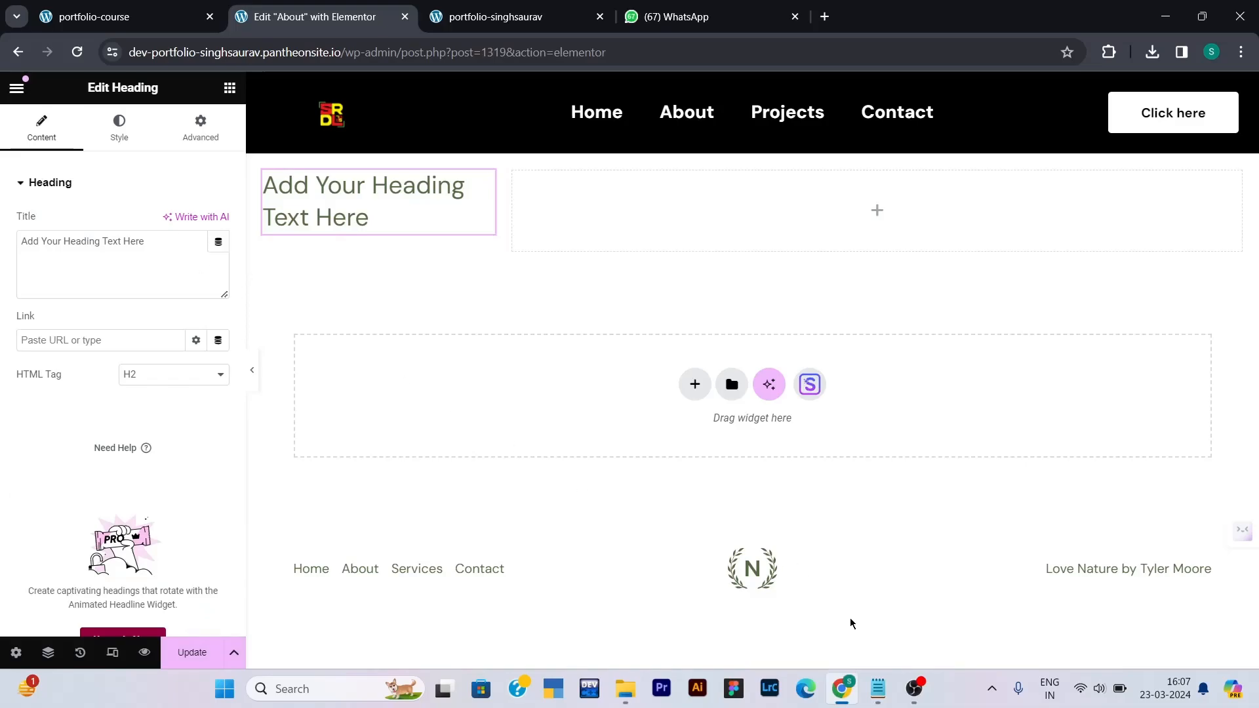
left_click(880, 692)
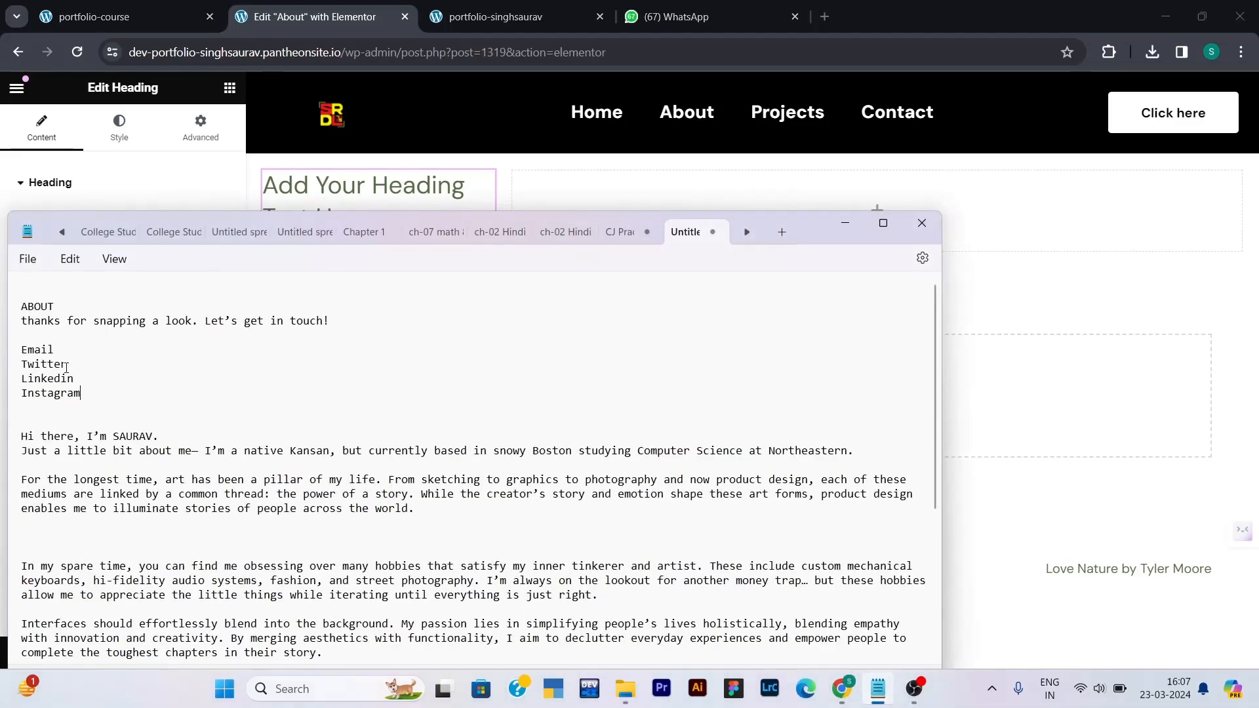
left_click_drag(67, 304, 20, 305)
left_click(426, 194)
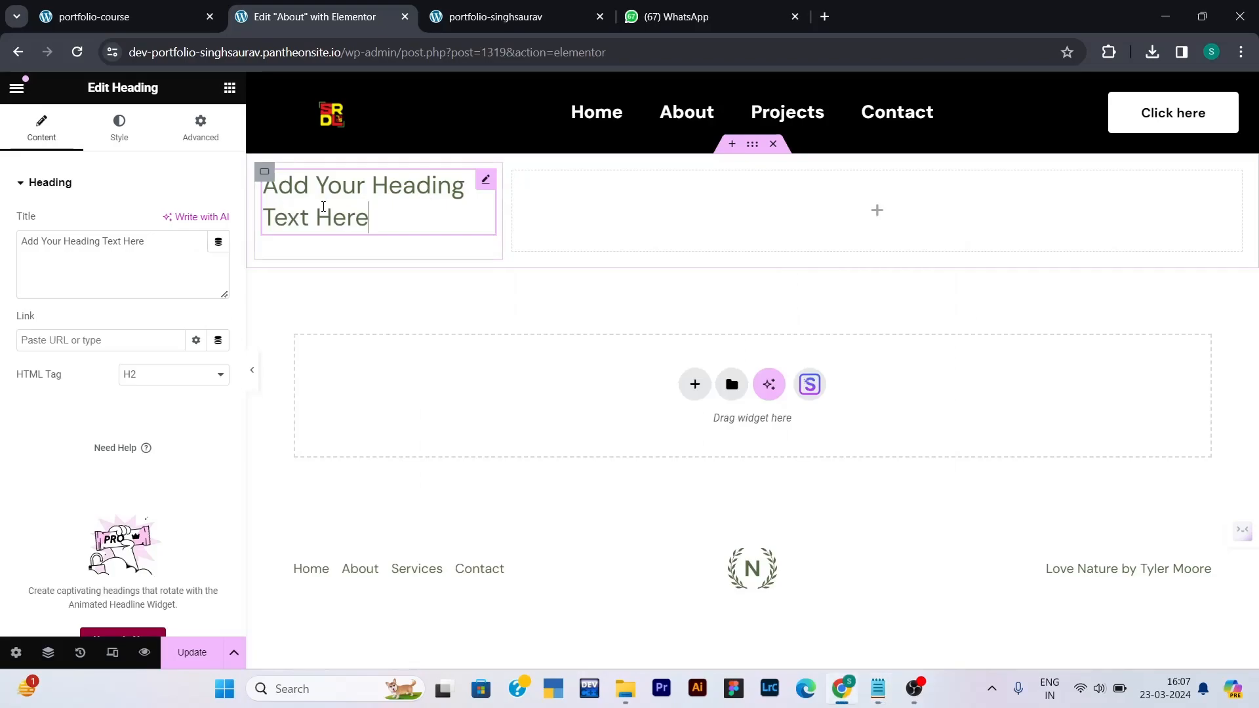
left_click(194, 240)
key("ctrl+a")
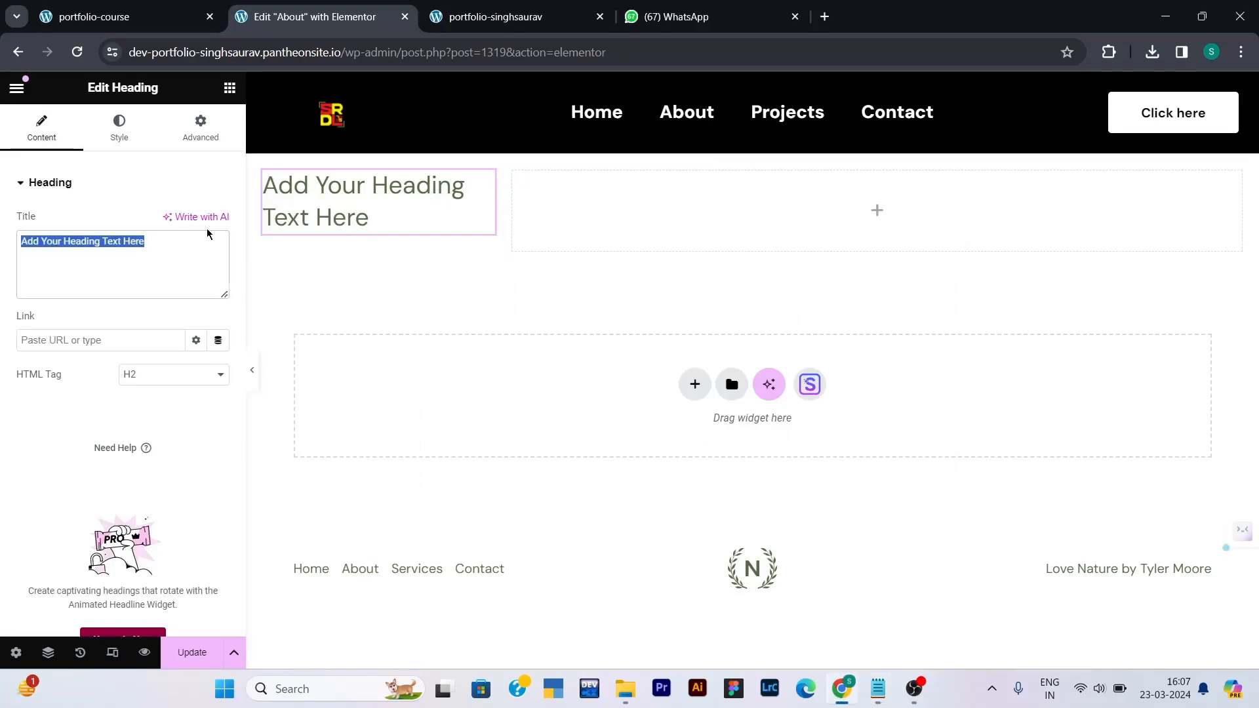
type("ABOUT")
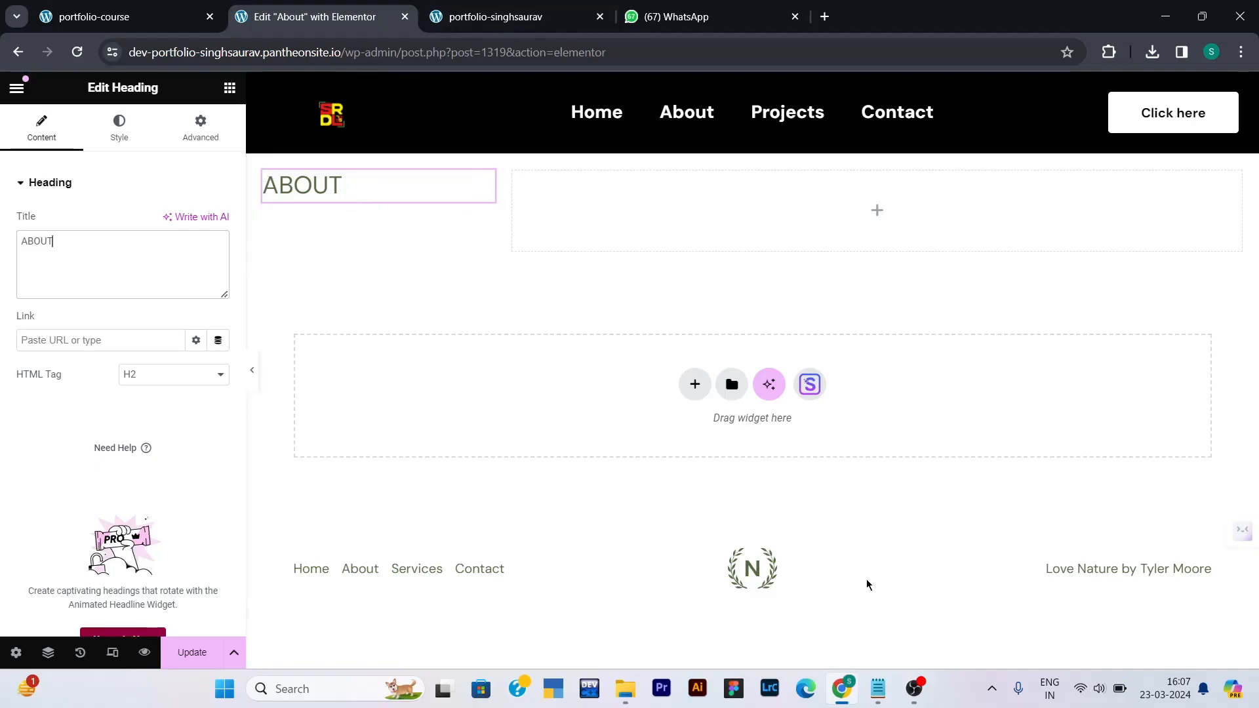
- Copy the line "thanks for snapping a look. Let’s get in touch!" from Notepad and return to the Elementor page
left_click(877, 689)
left_click_drag(334, 314, 7, 321)
key("ctrl+c")
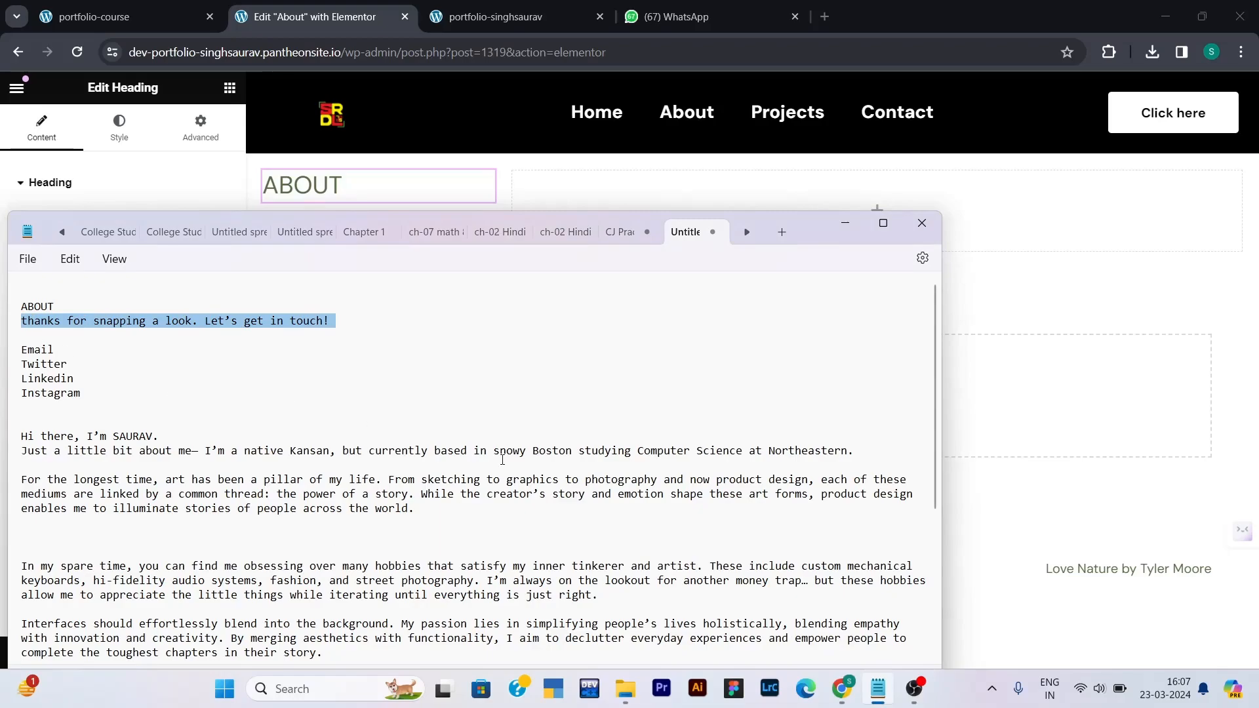
left_click(844, 691)
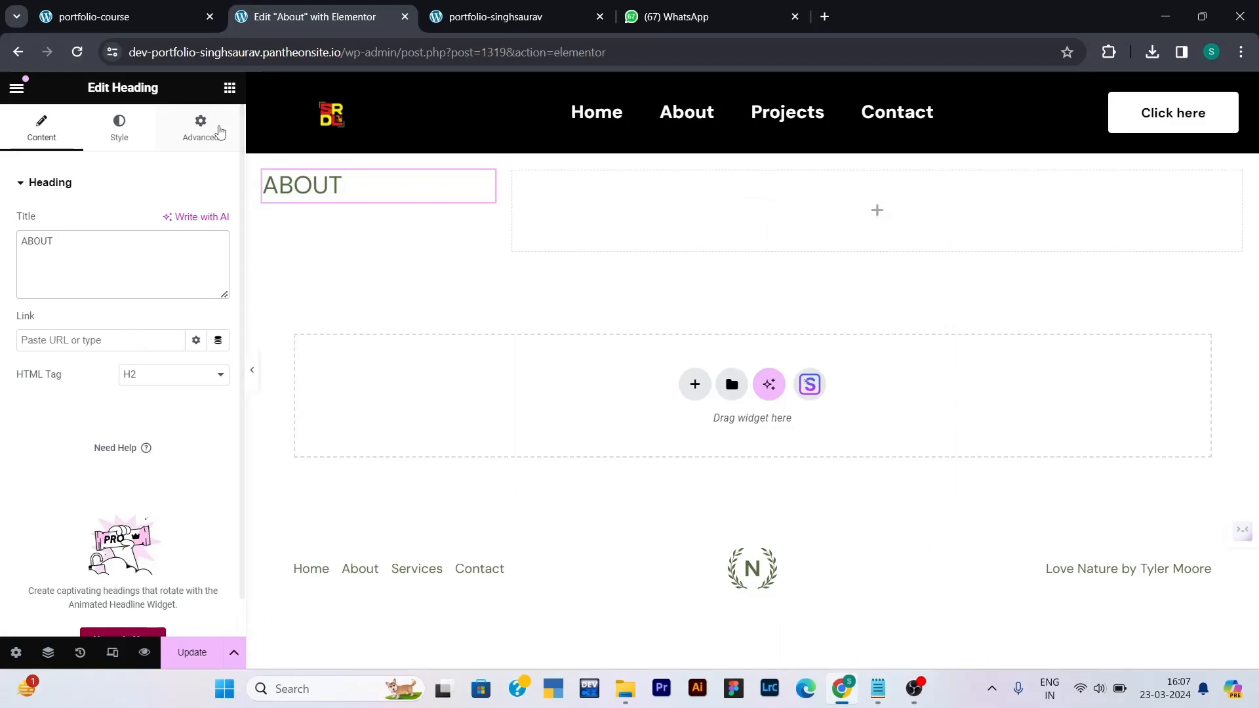
- Add a second Heading widget below ABOUT and replace its title with the copied "thanks for snapping a look. Let’s get in touch!"
left_click(229, 88)
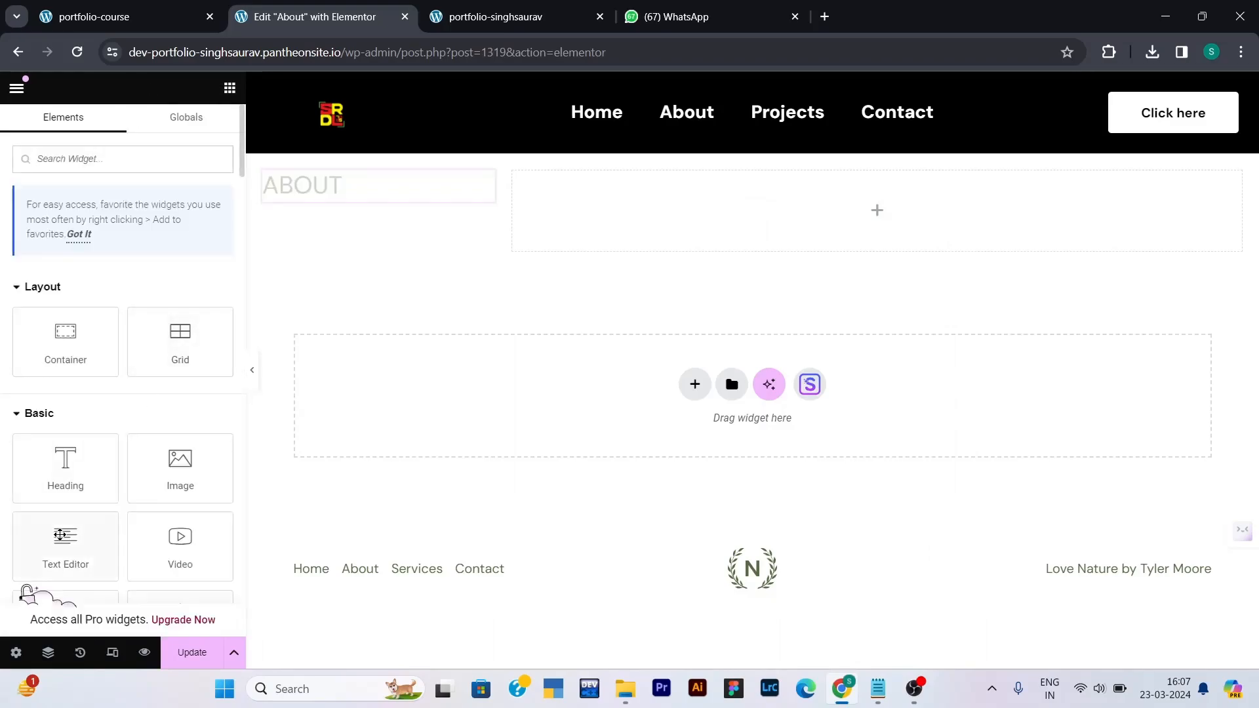
left_click_drag(60, 459, 337, 203)
left_click(129, 255)
key("ctrl+a")
key("ctrl+v")
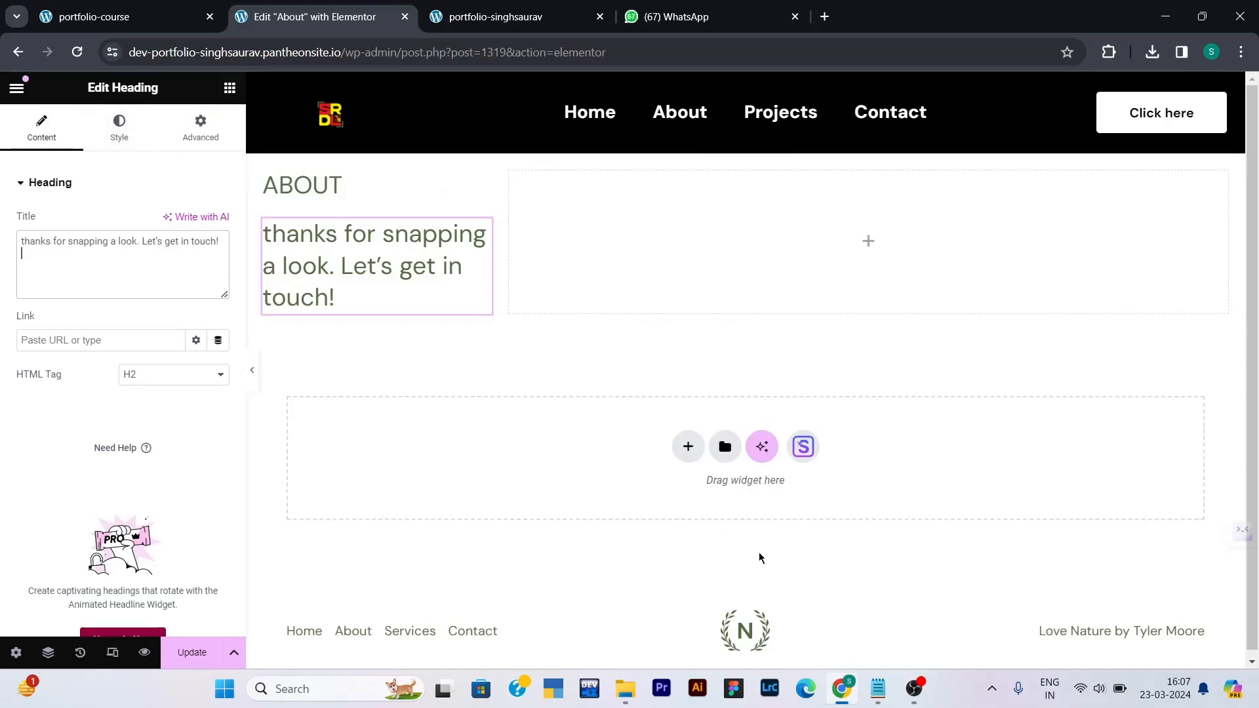
left_click(878, 687)
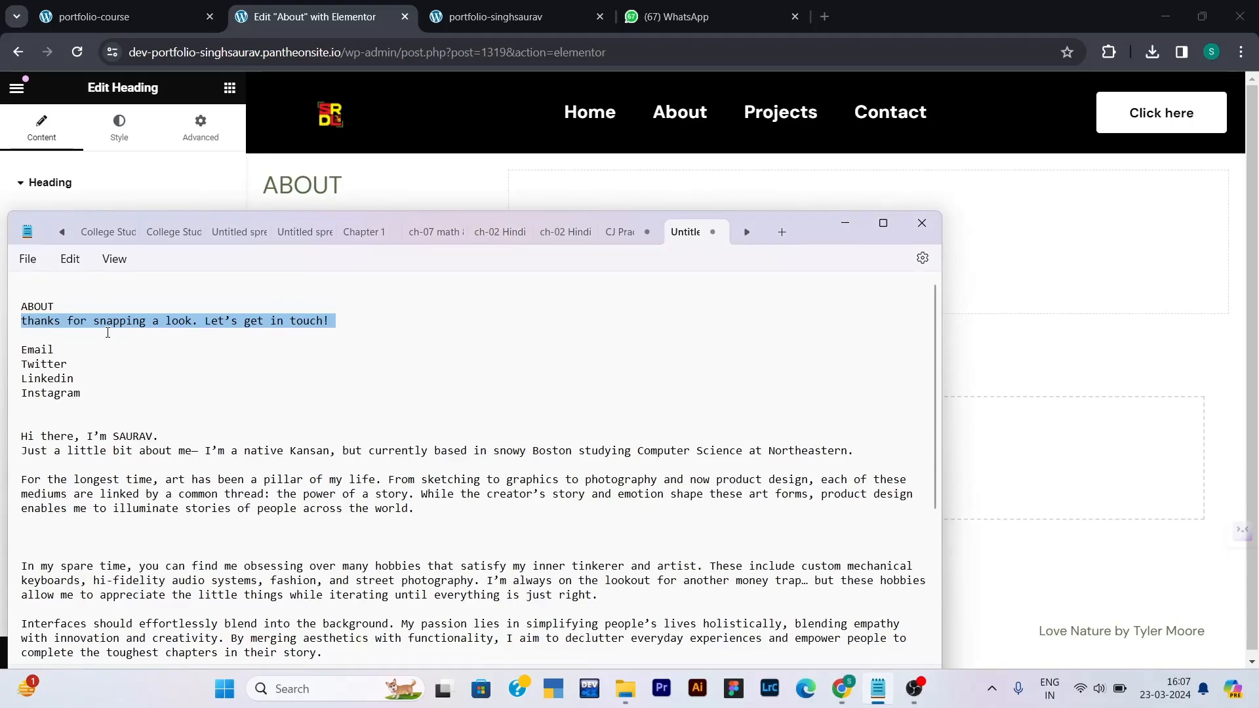
left_click(841, 688)
key("ctrl+v")
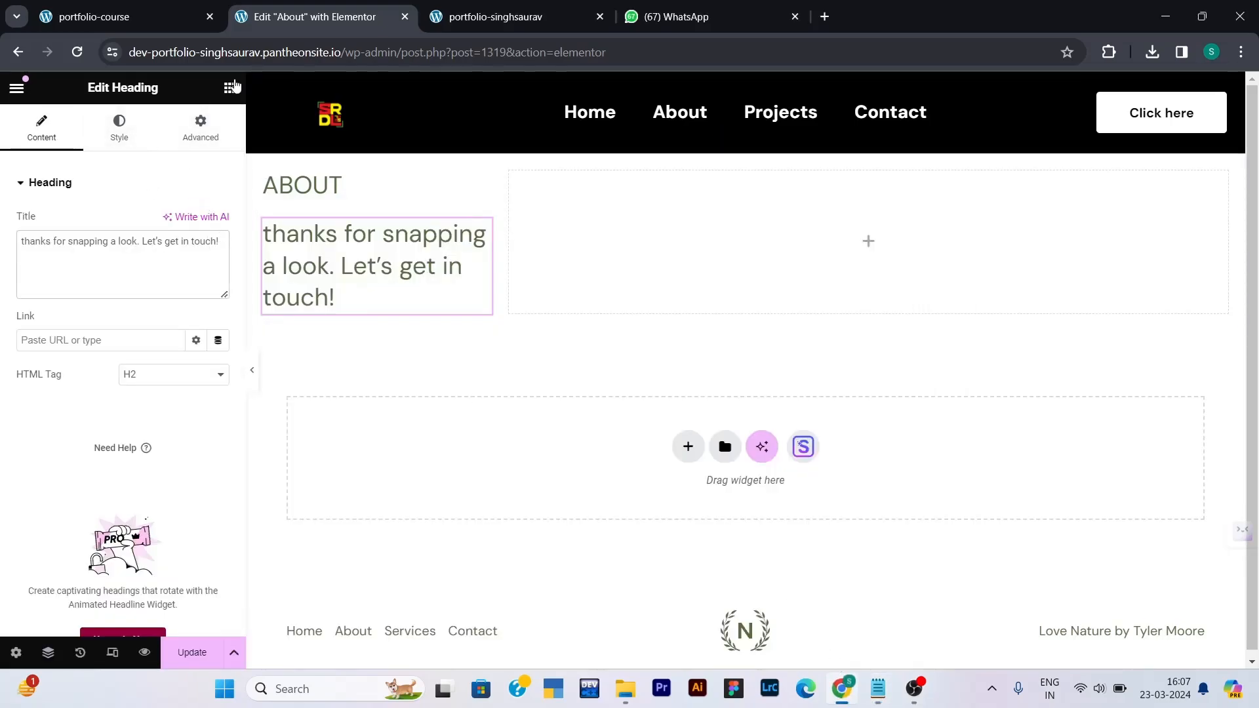
- Add a Text Editor widget below the second heading and replace its placeholder text with "Instagram"
left_click(229, 88)
scroll(28, 404, "down", 1)
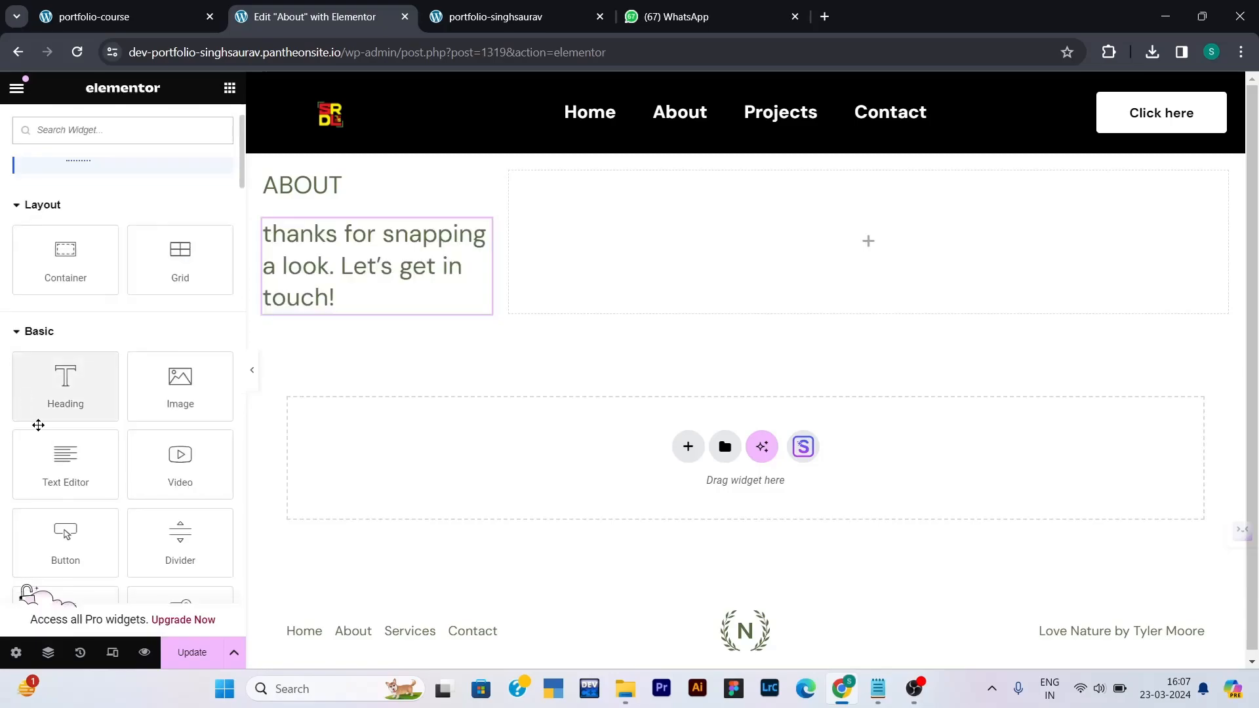
left_click_drag(56, 466, 343, 302)
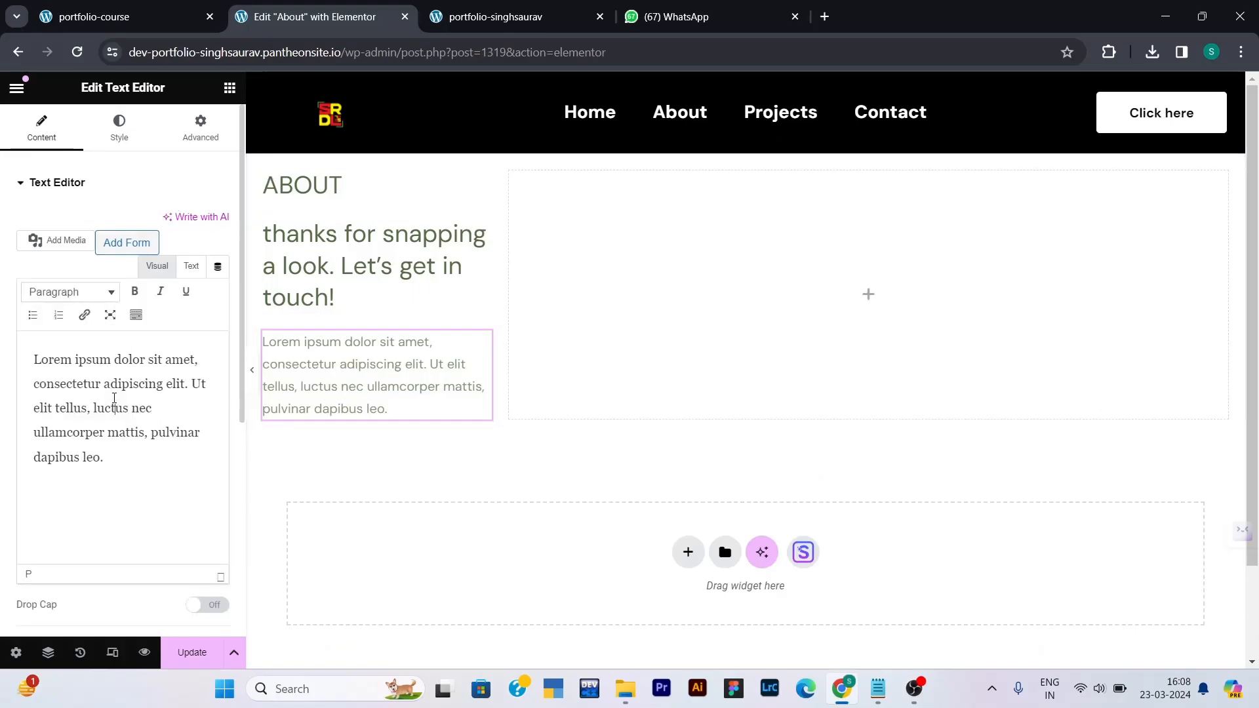
key("ctrl+a")
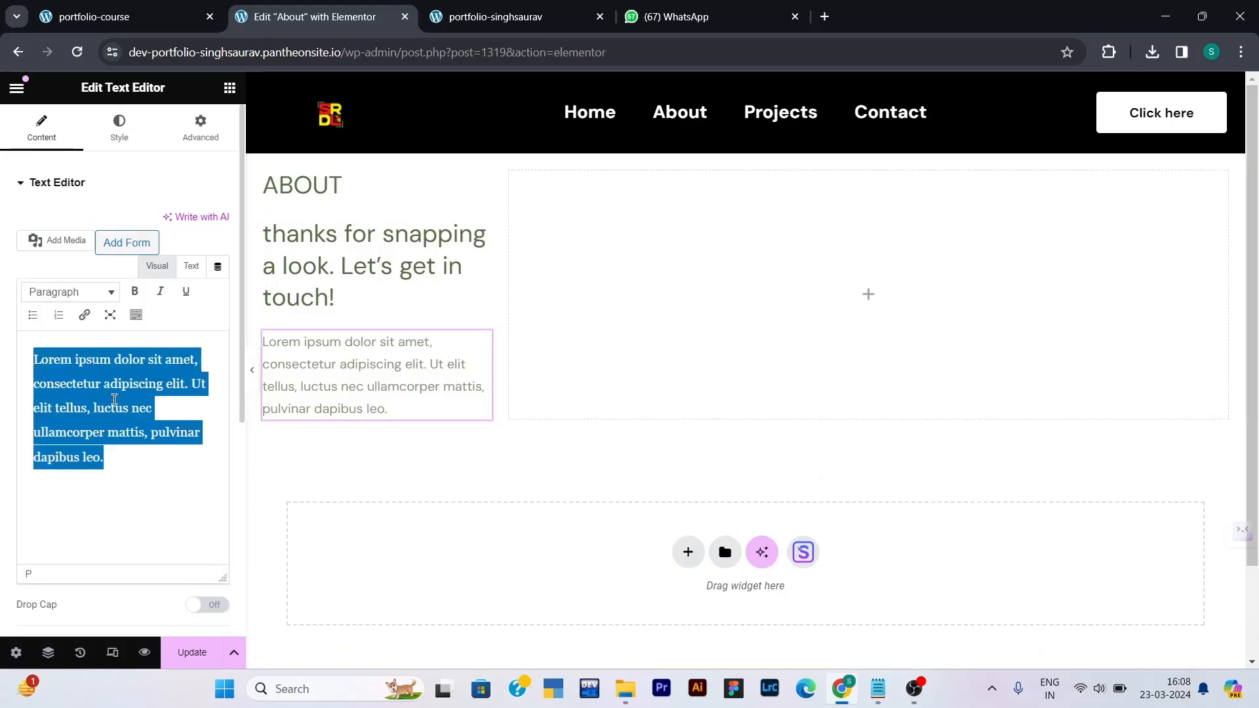
type("Insta")
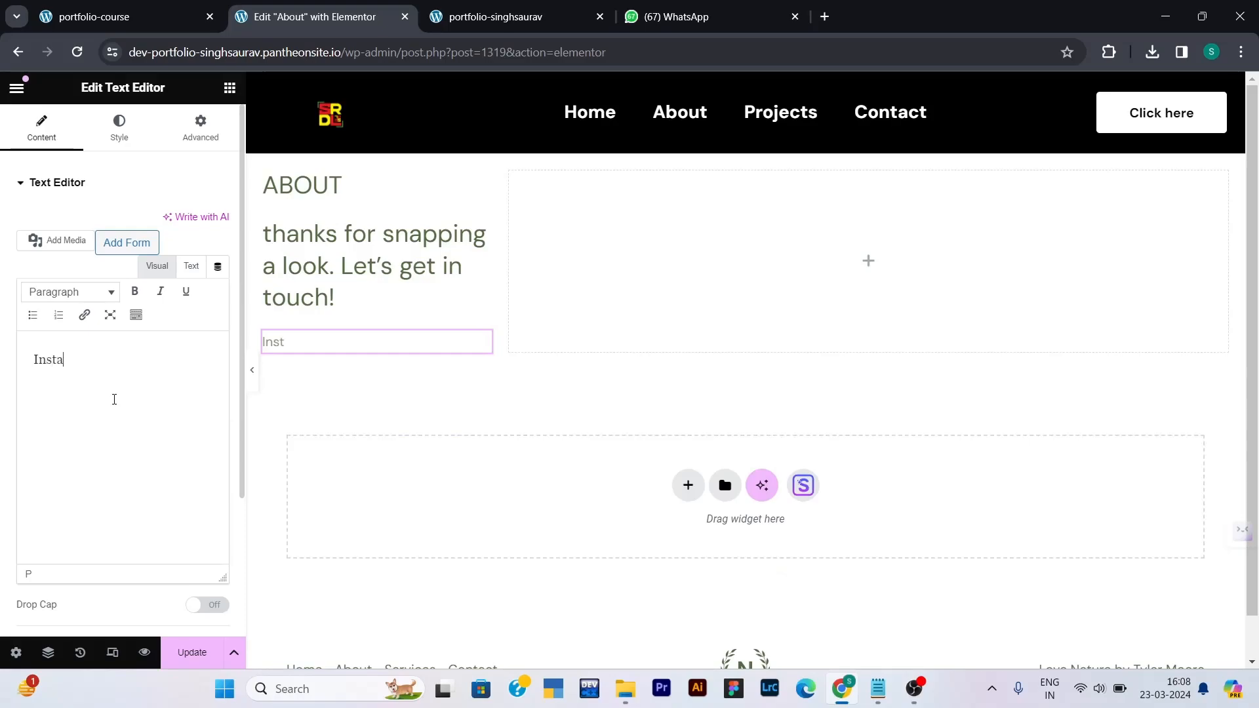
type("gram")
- Put "> " in front of the Instagram text and copy that Text Editor widget
right_click(336, 353)
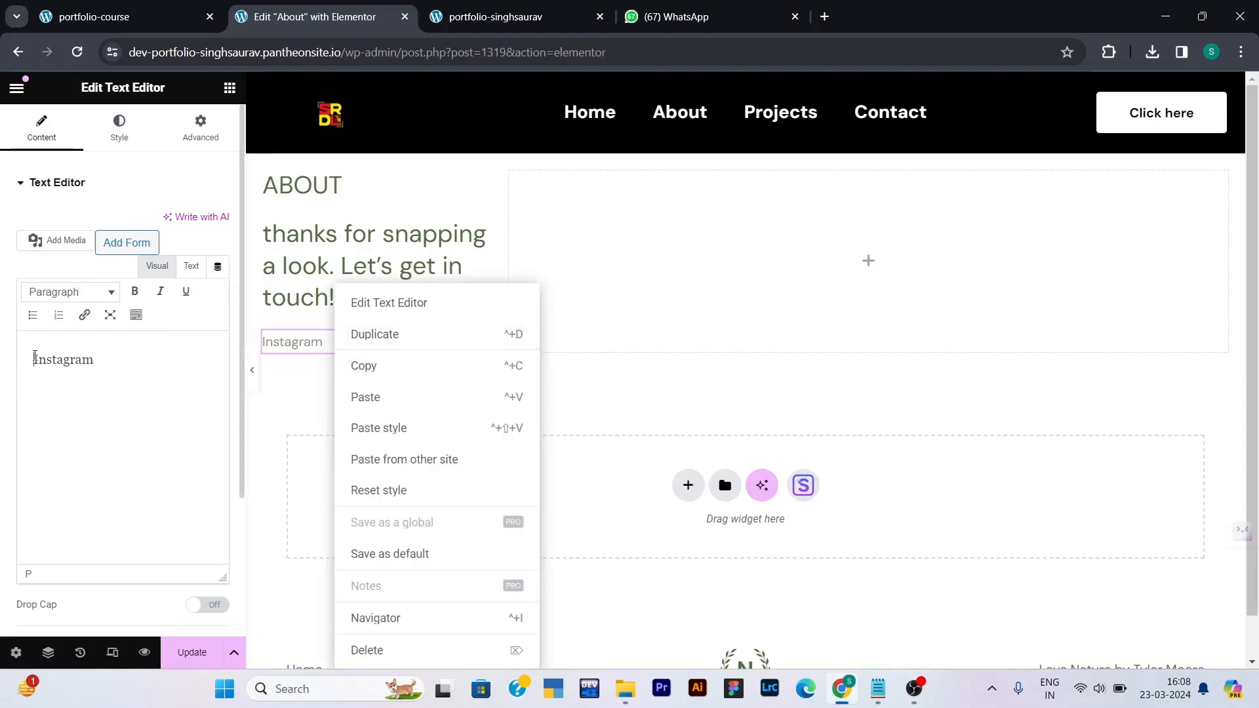
type(">")
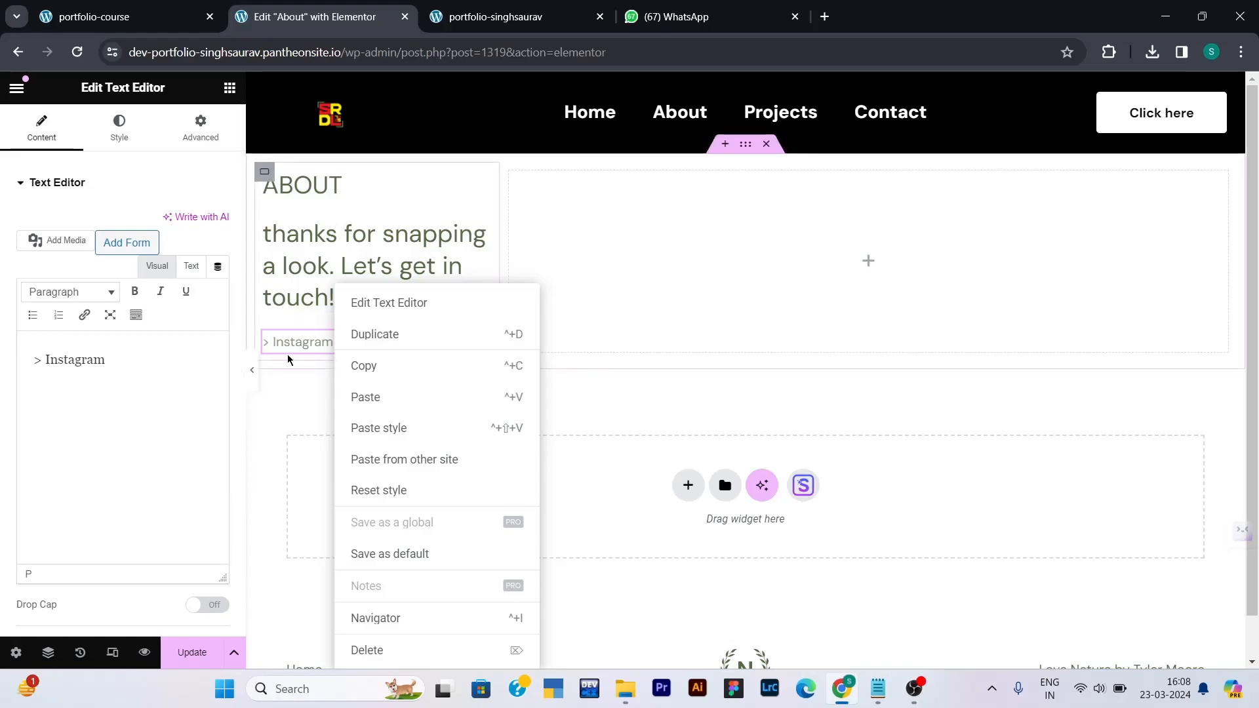
left_click(378, 368)
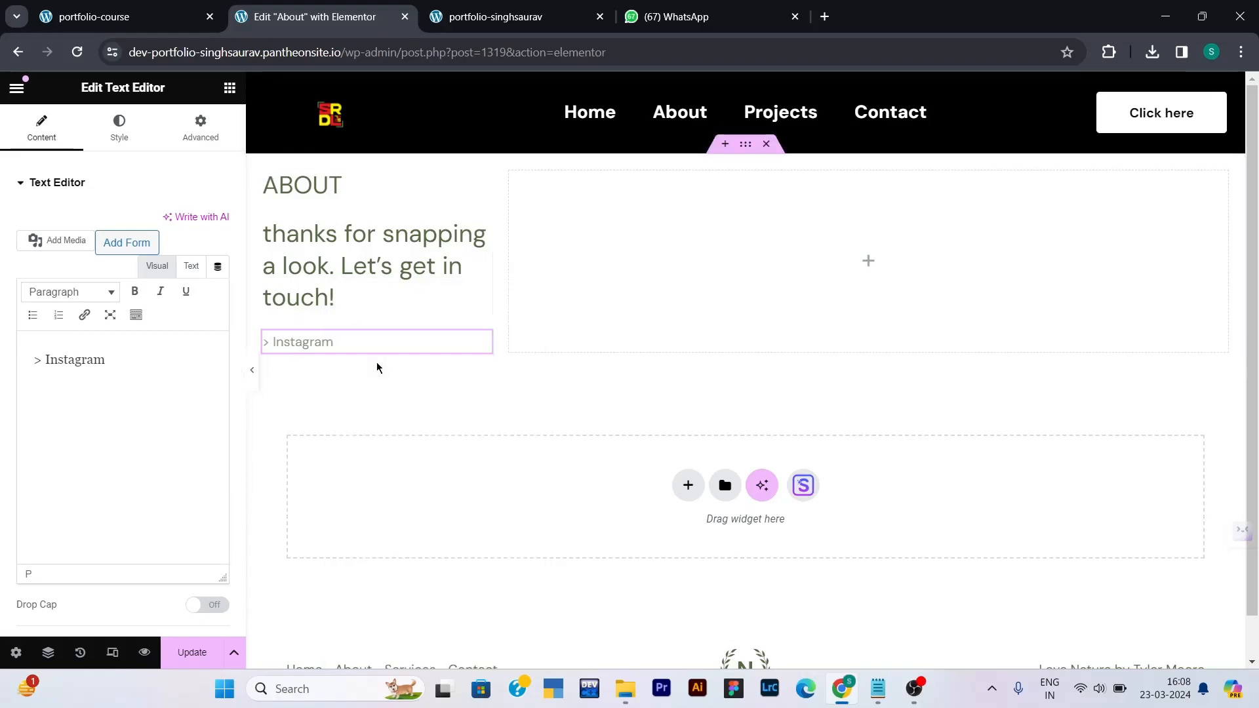
- Duplicate the "> Instagram" Text Editor widget three times so four copies are stacked below the tagline
right_click(338, 342)
left_click(362, 339)
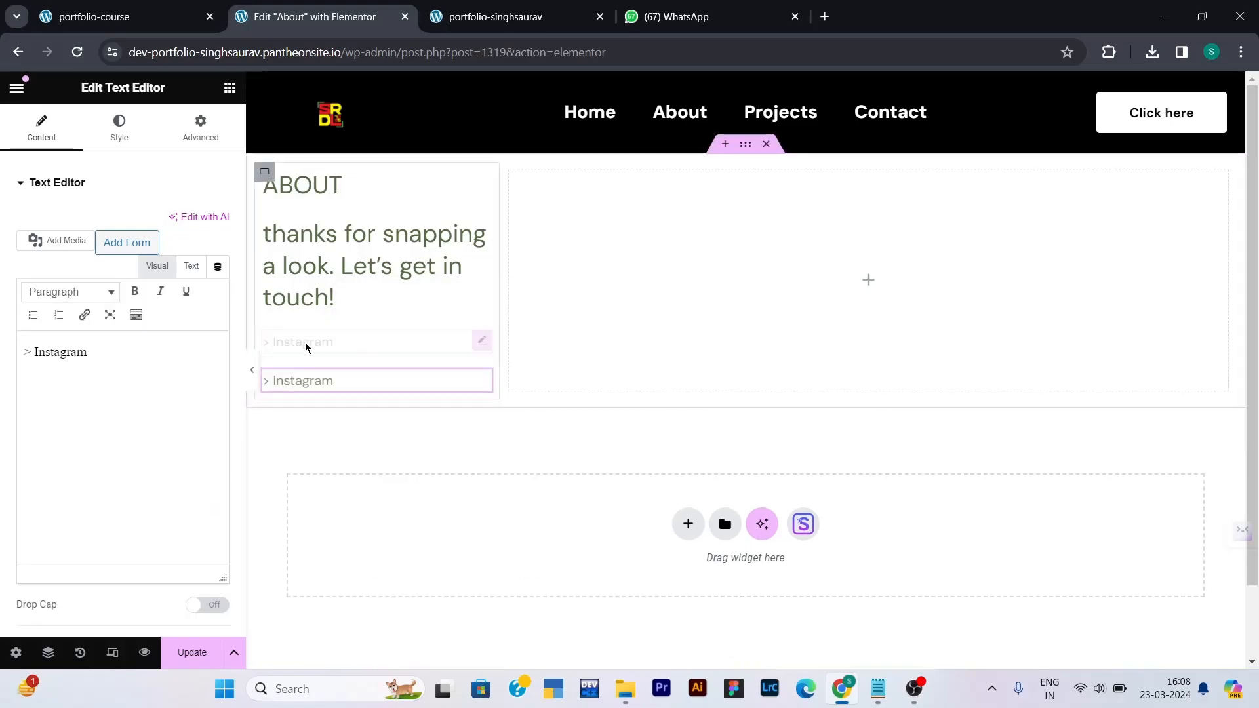
right_click(304, 374)
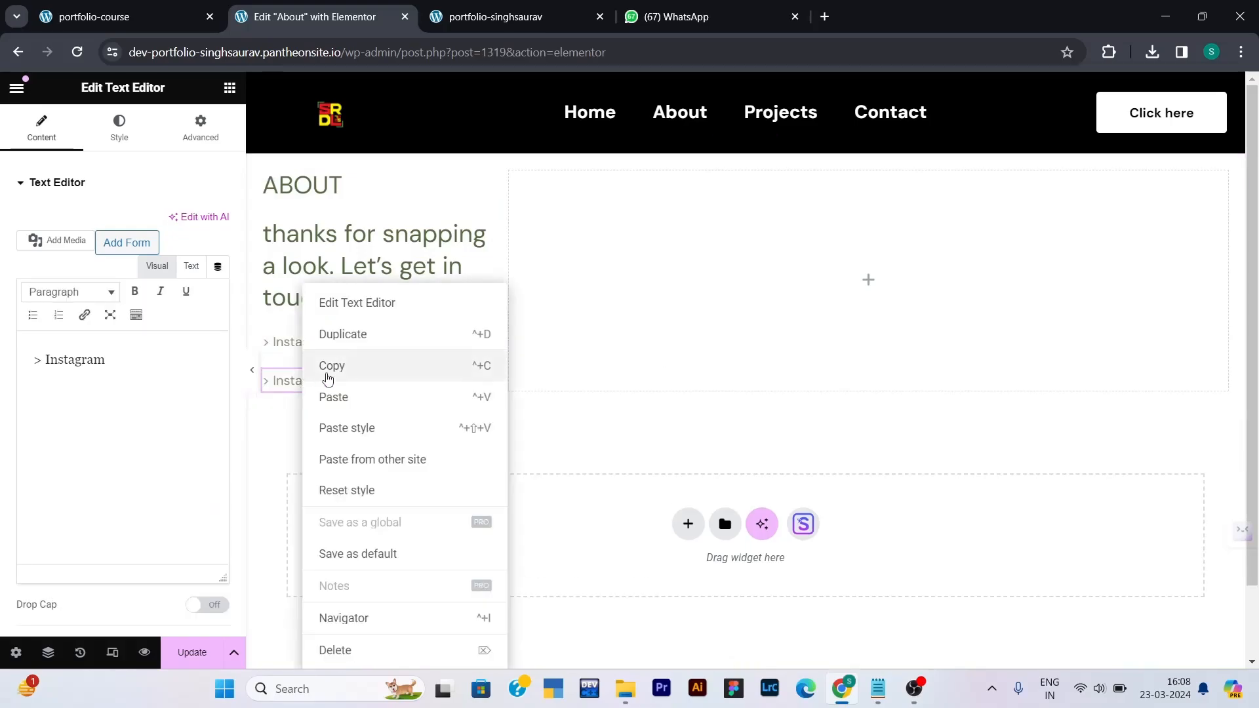
left_click(327, 344)
right_click(306, 419)
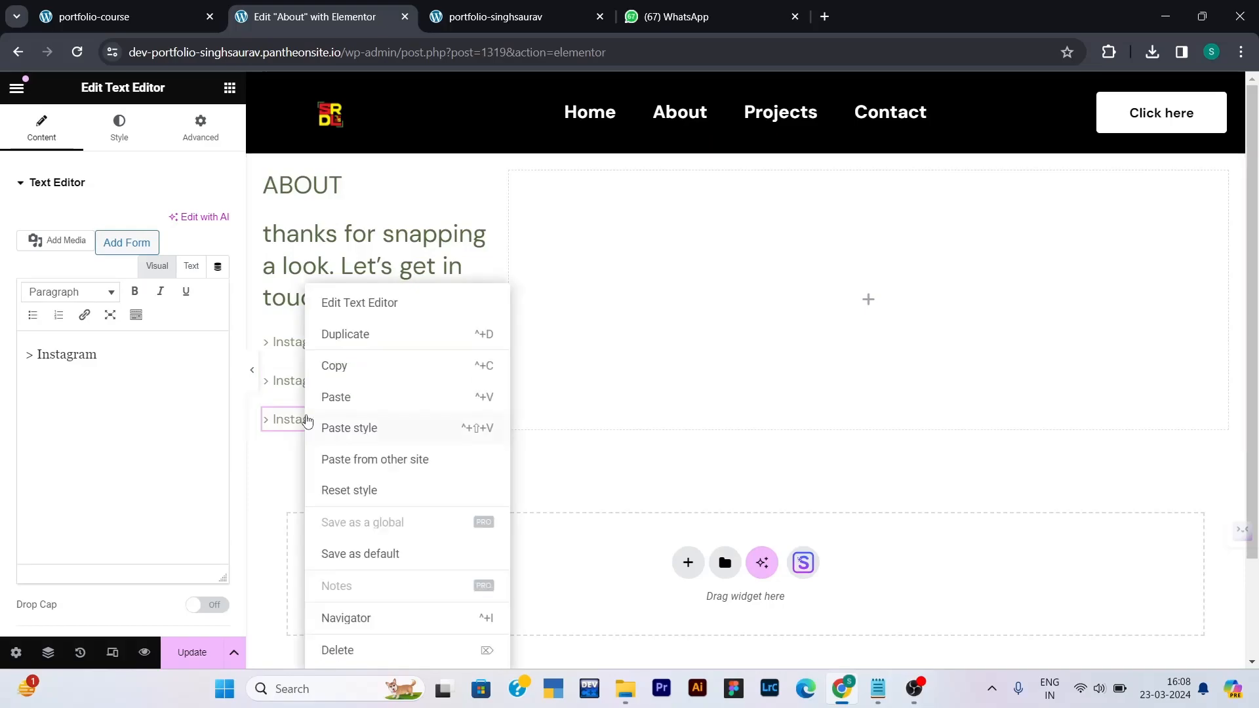
left_click(342, 337)
- Change the text of the second Instagram line to ">Facebook"
left_click(314, 376)
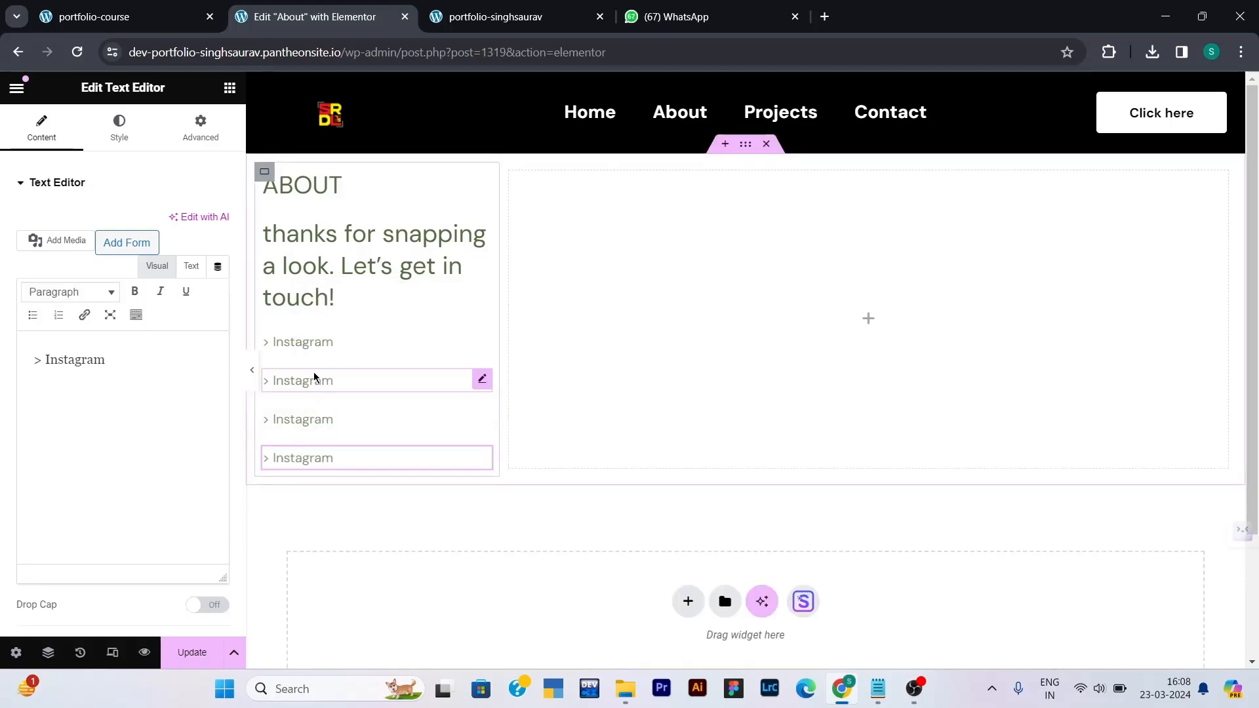
left_click_drag(105, 359, 42, 351)
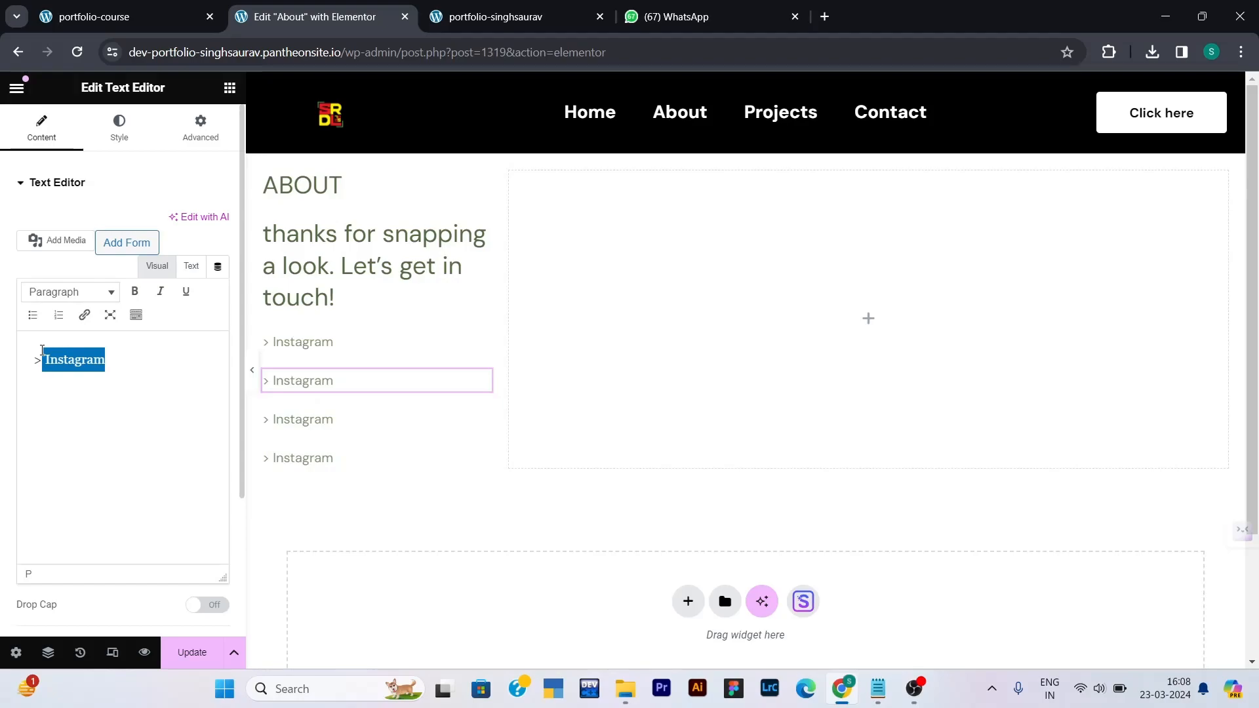
type("F")
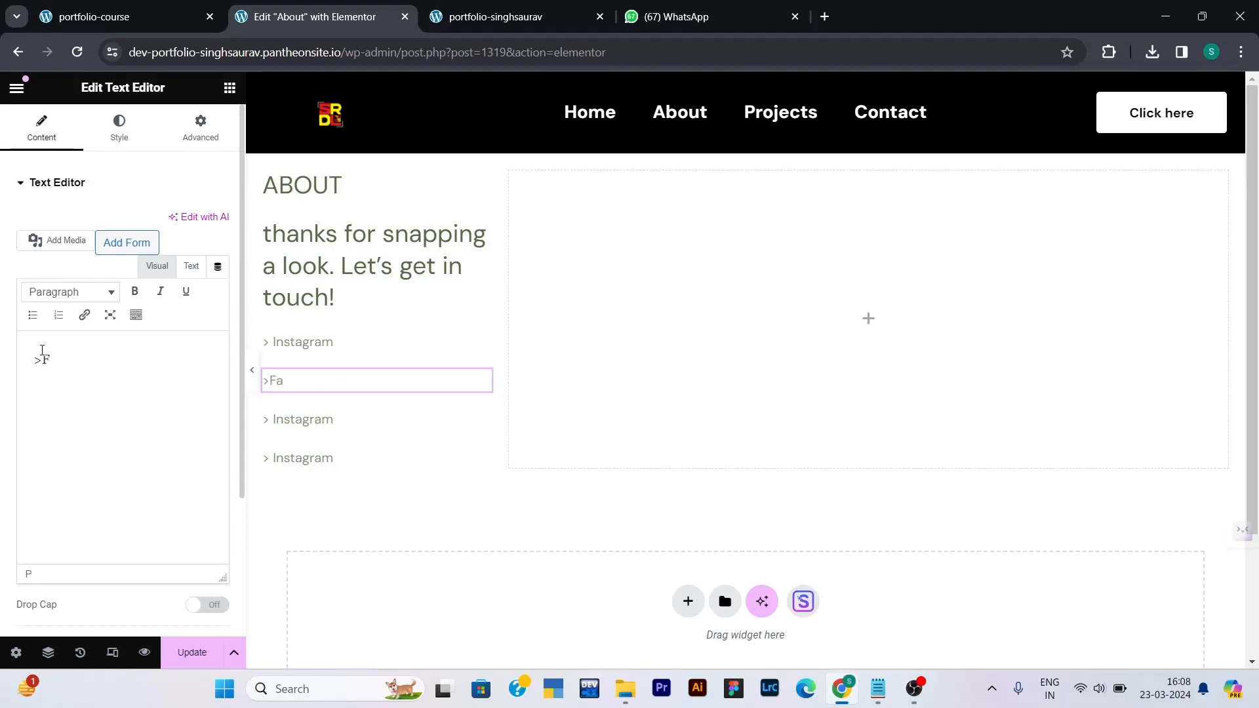
type("acebook")
- Change the third link line to "> Twitter" and the fourth to "> Youtube"
left_click(304, 419)
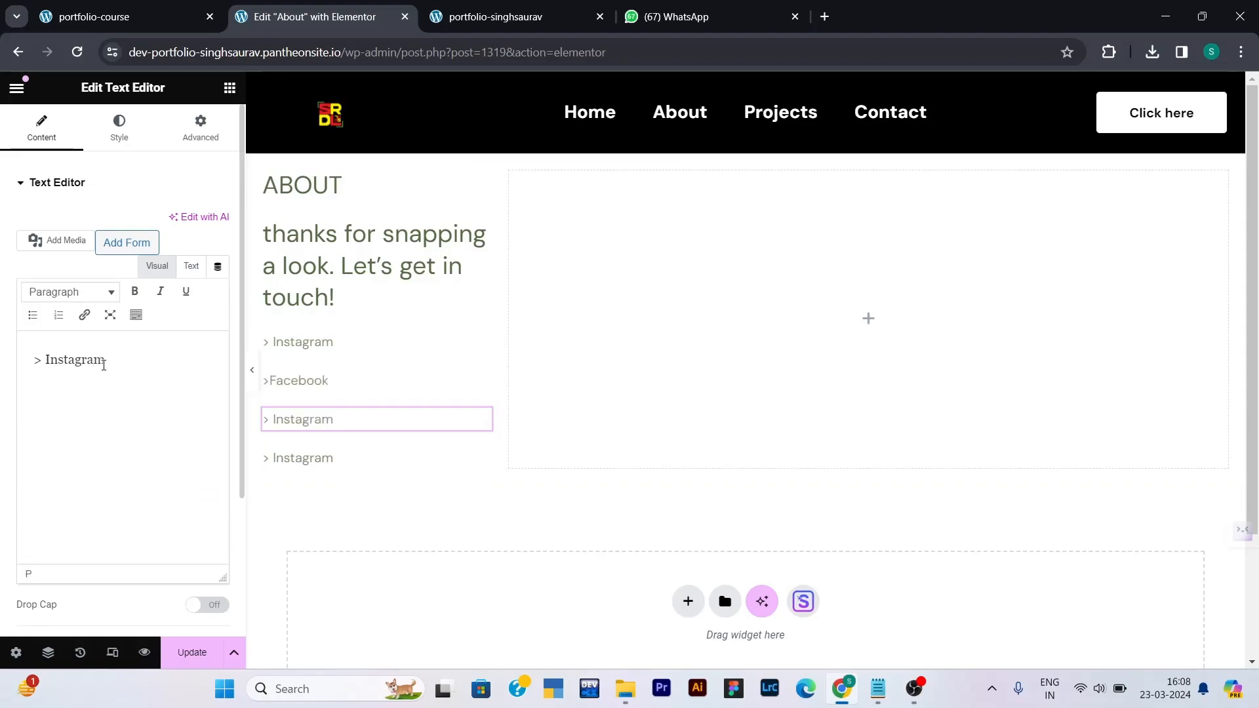
left_click_drag(104, 361, 46, 347)
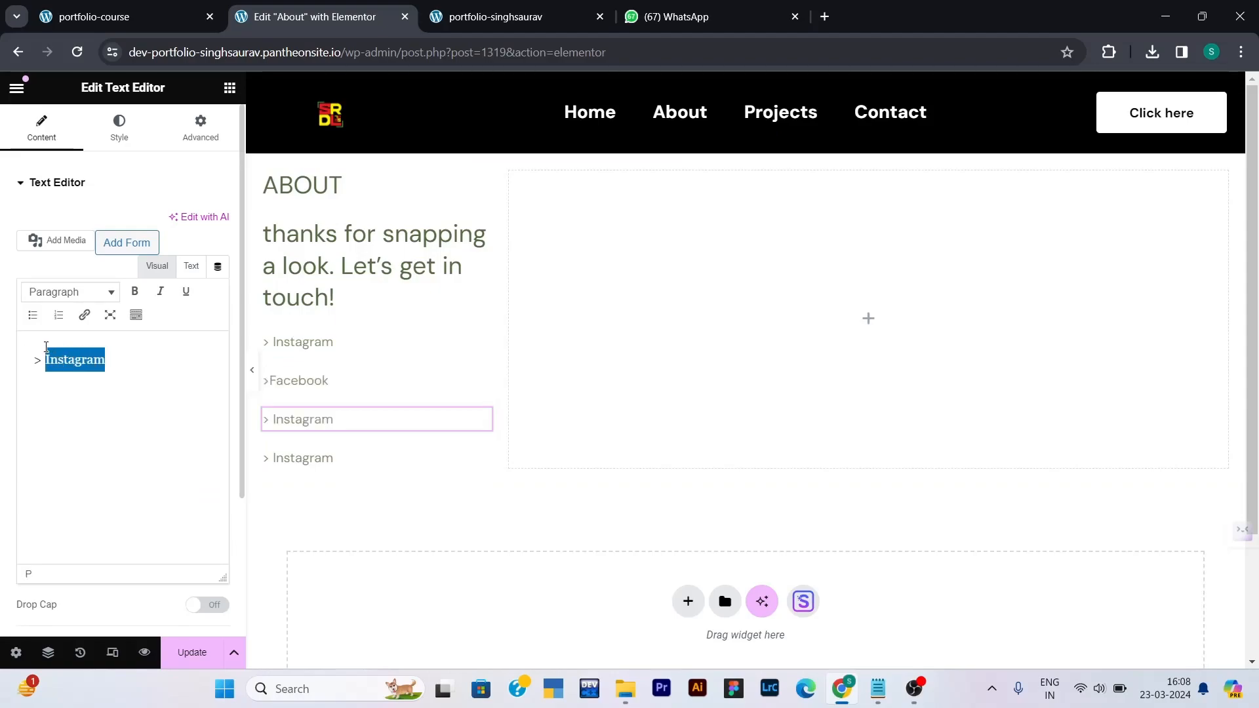
type("Twitter")
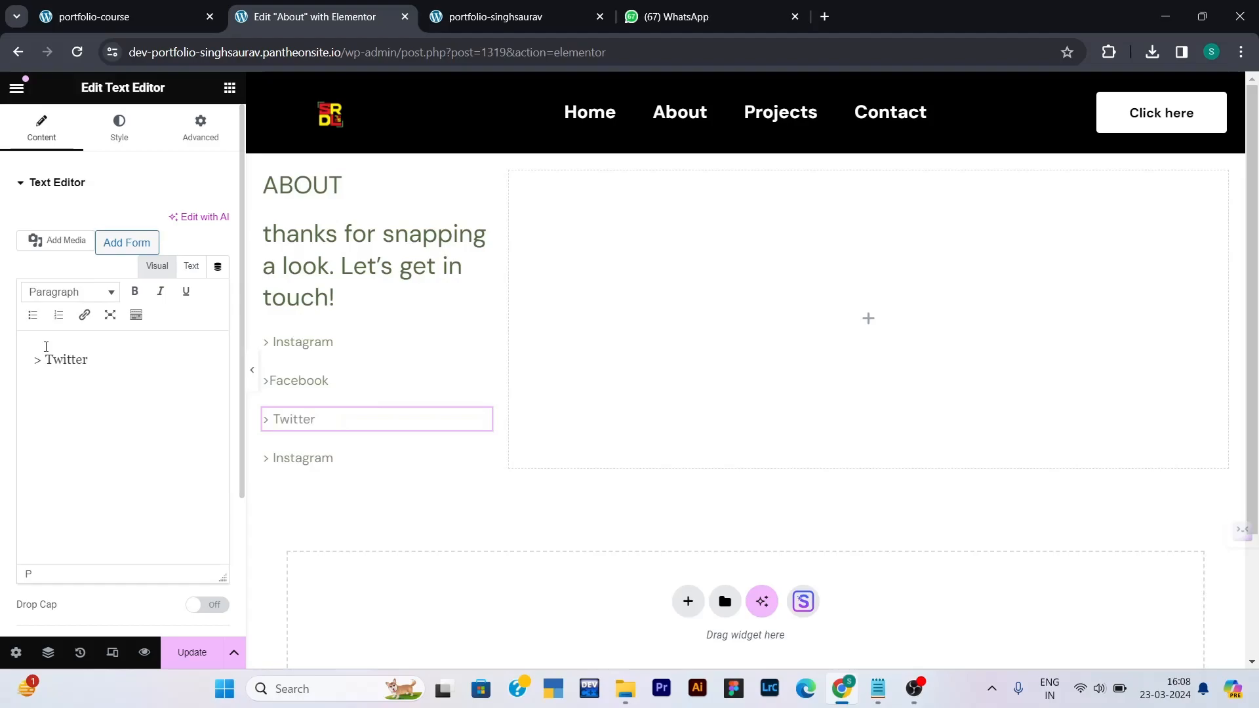
left_click(292, 453)
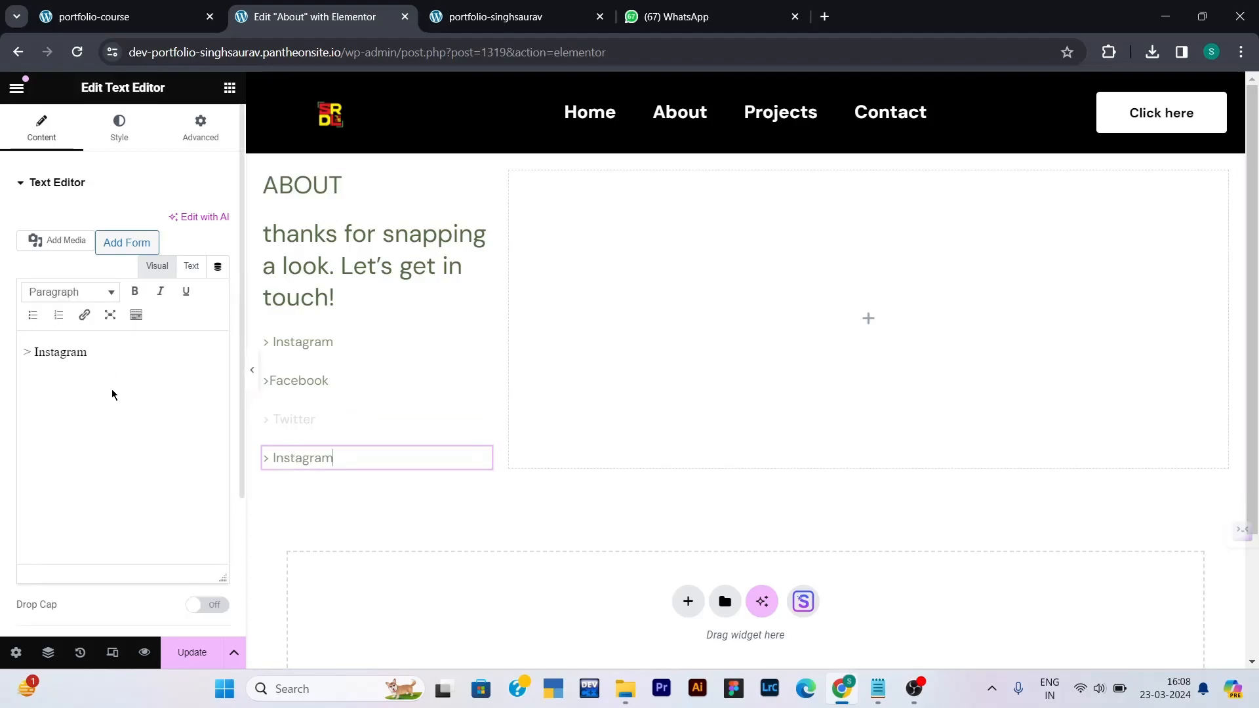
left_click_drag(105, 360, 47, 356)
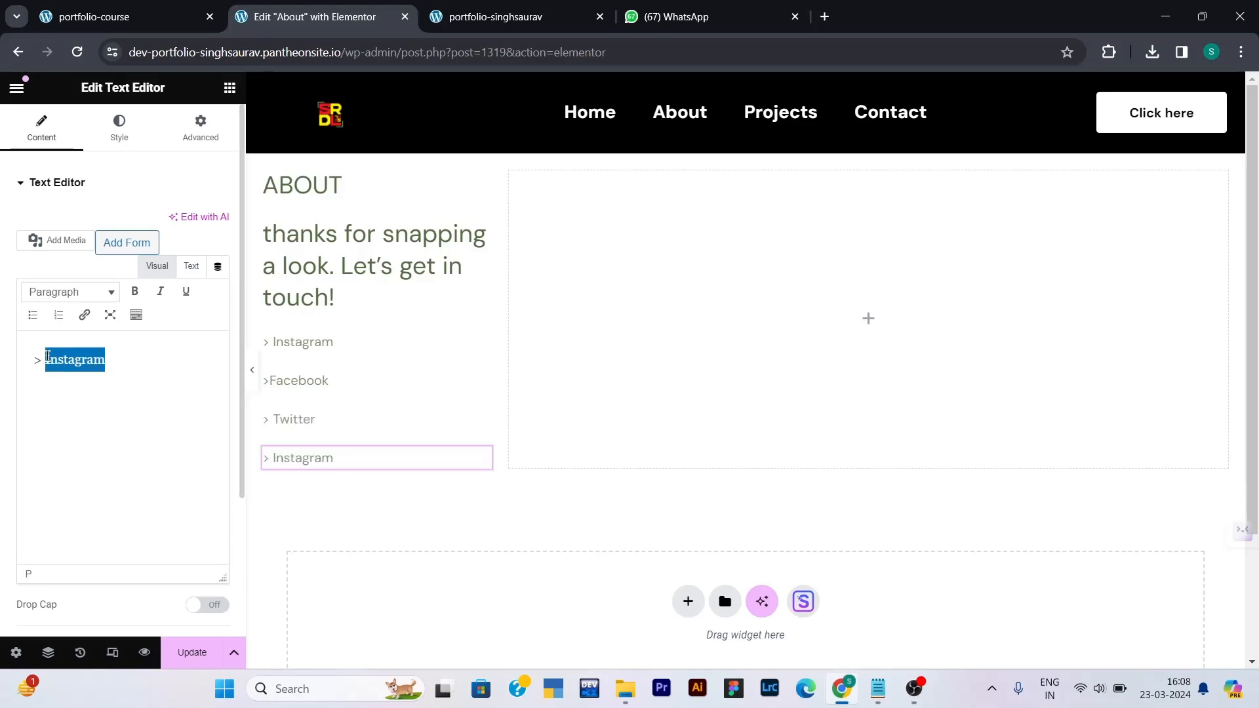
type("Yo")
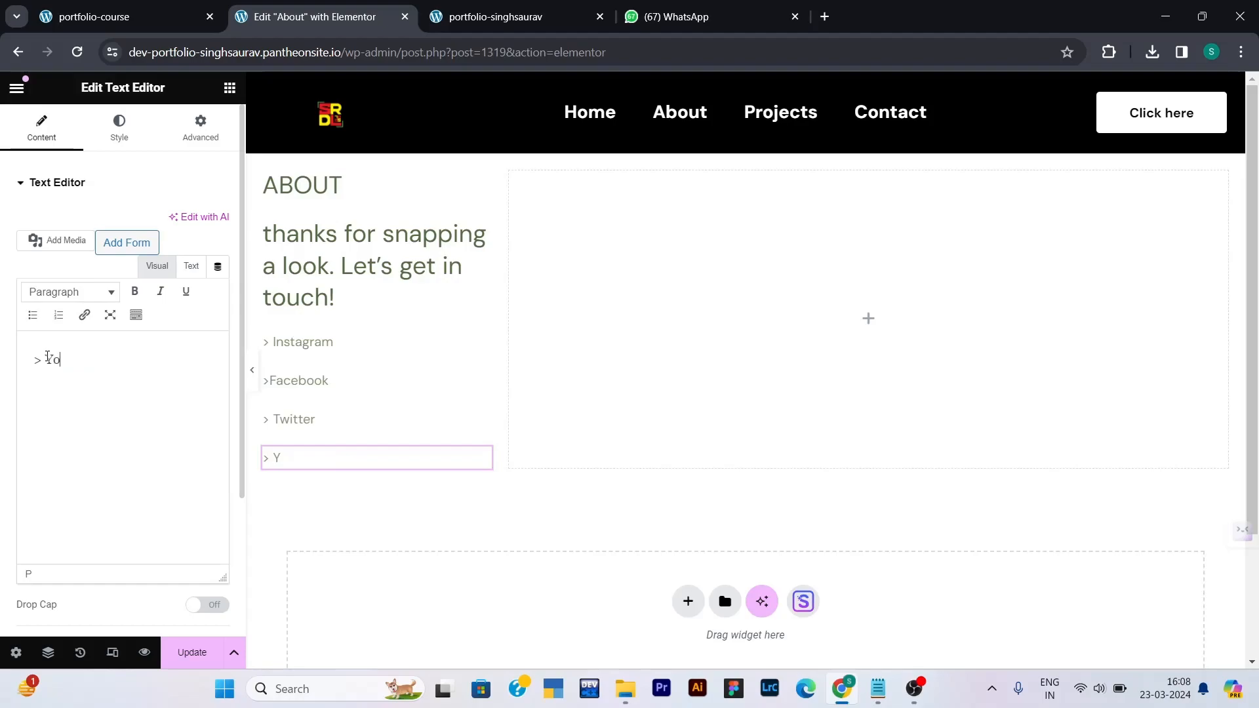
type("utube")
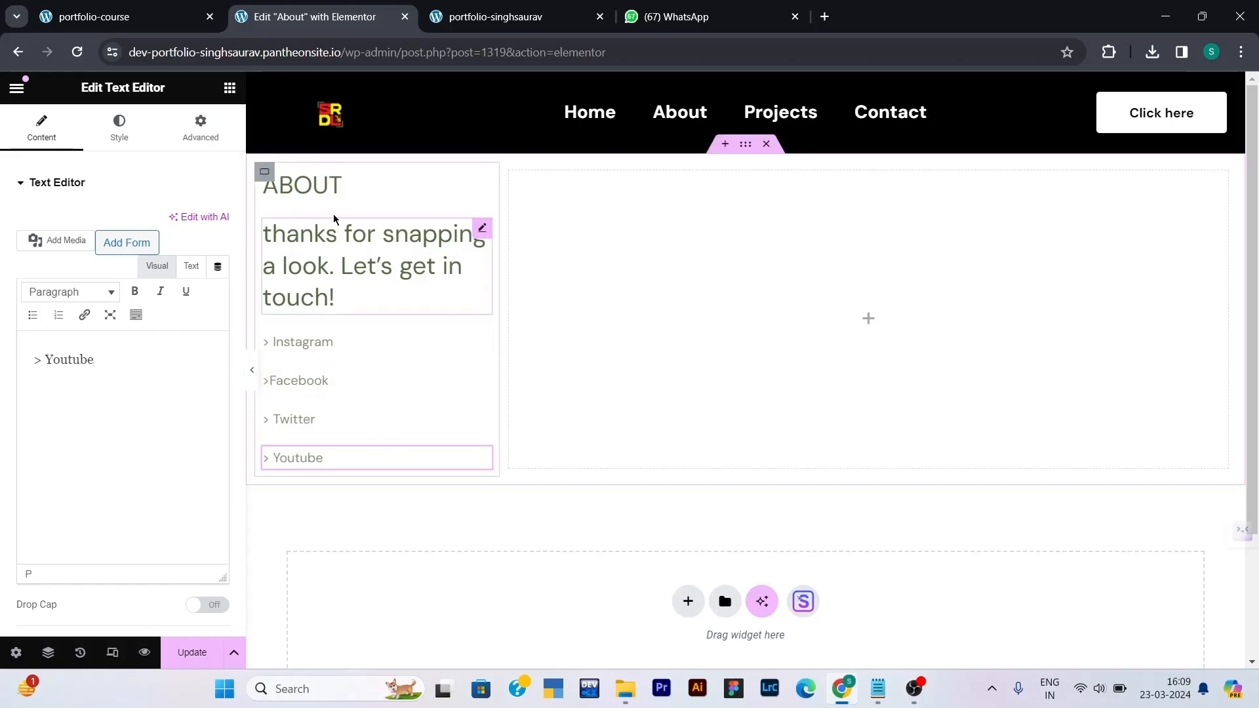
- Set the text color of the ABOUT heading to black, #000000
left_click(318, 195)
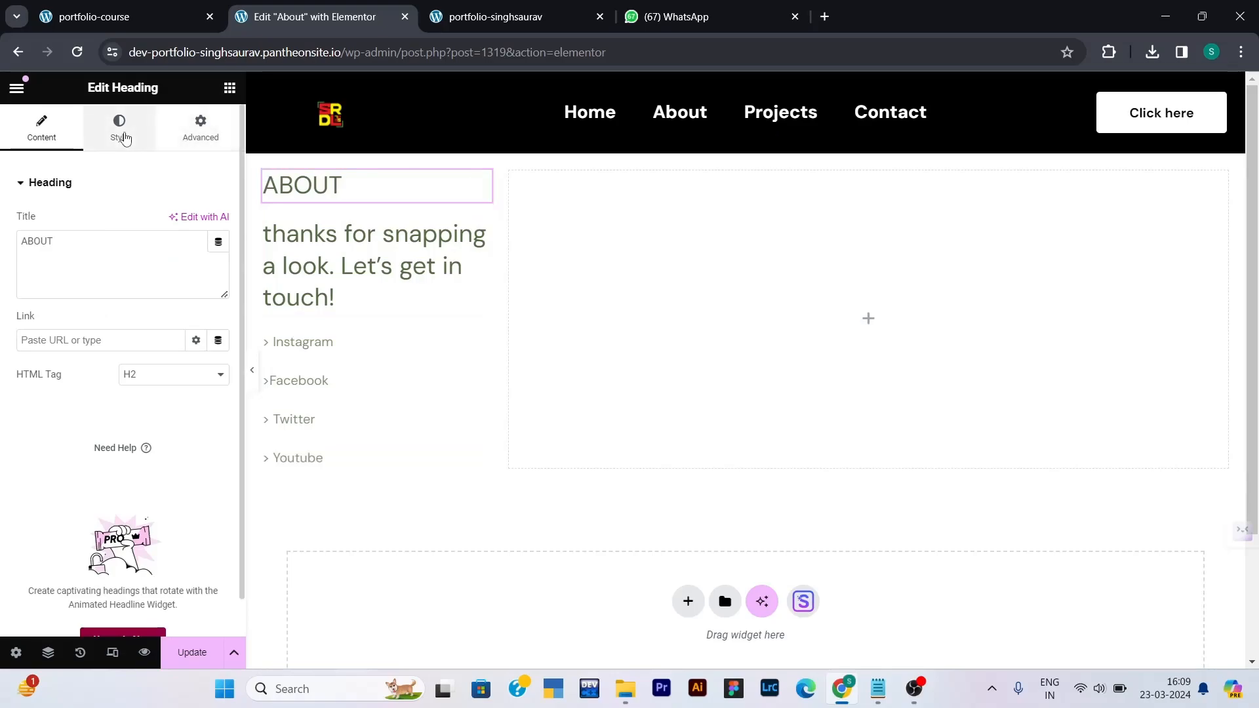
left_click(133, 143)
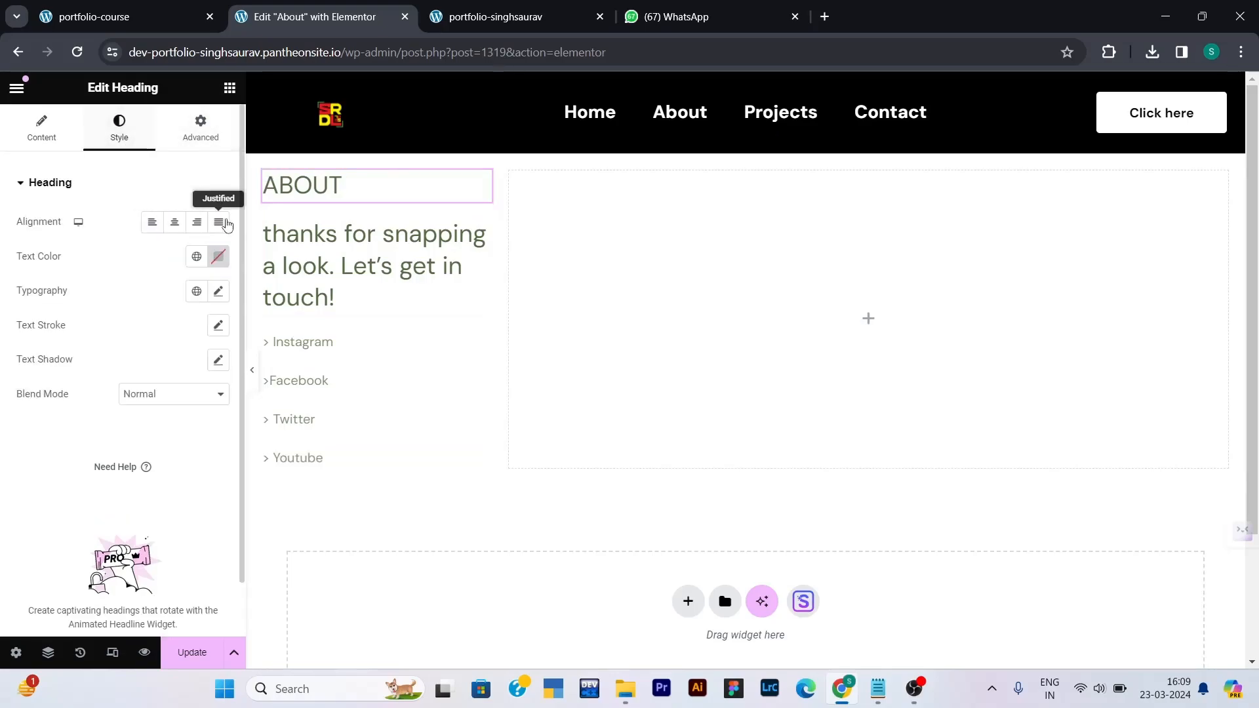
left_click(217, 256)
left_click(169, 413)
left_click(160, 433)
type("#000000")
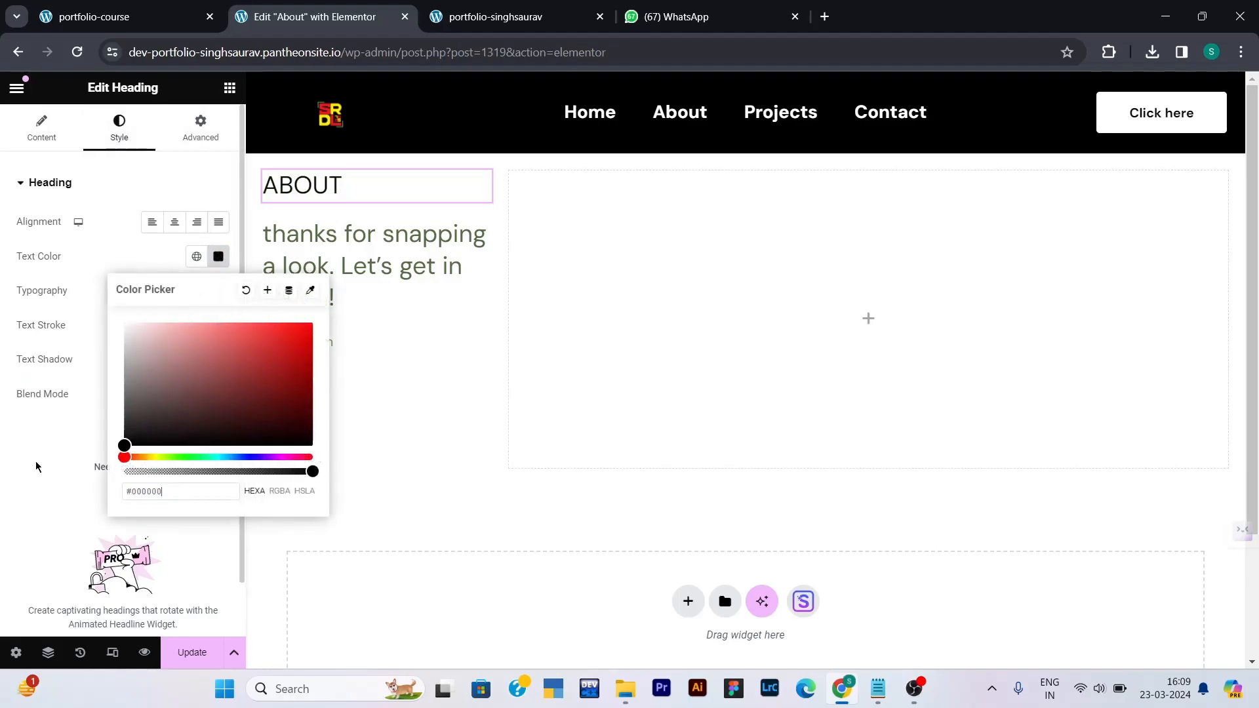
left_click(129, 241)
- Set the ABOUT heading's typography to the Poppins font family at 32 px
left_click(217, 290)
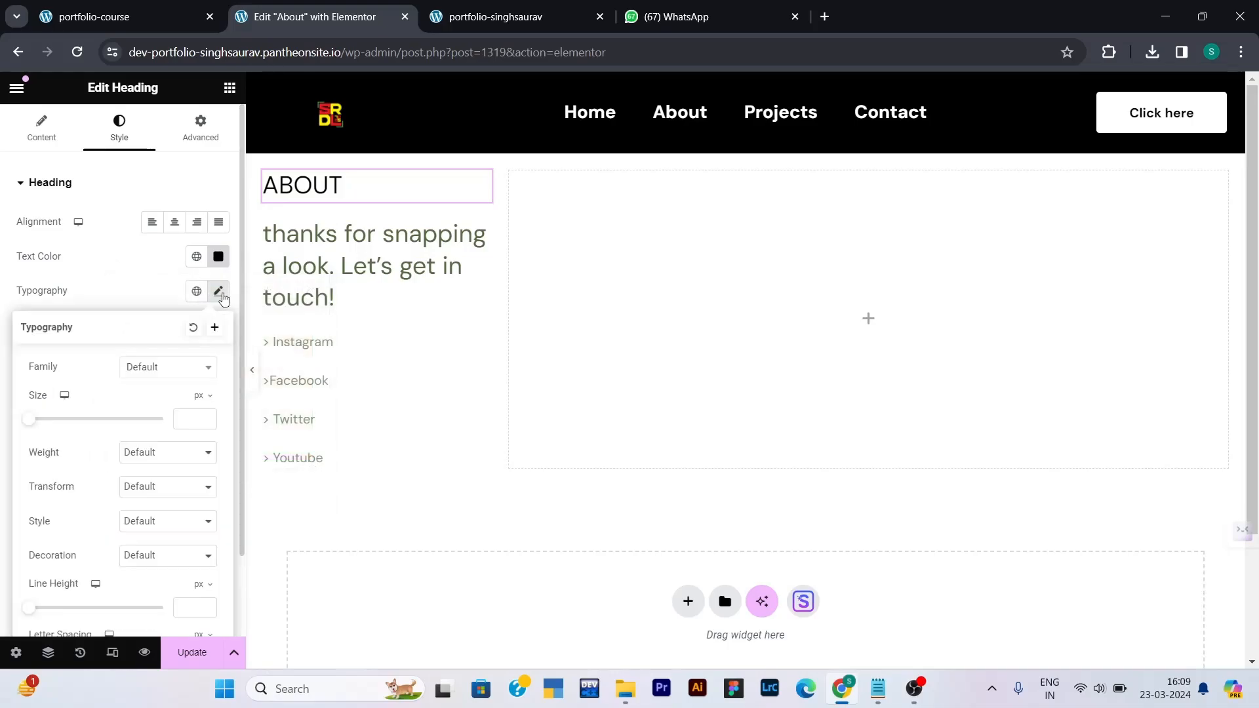
left_click(193, 368)
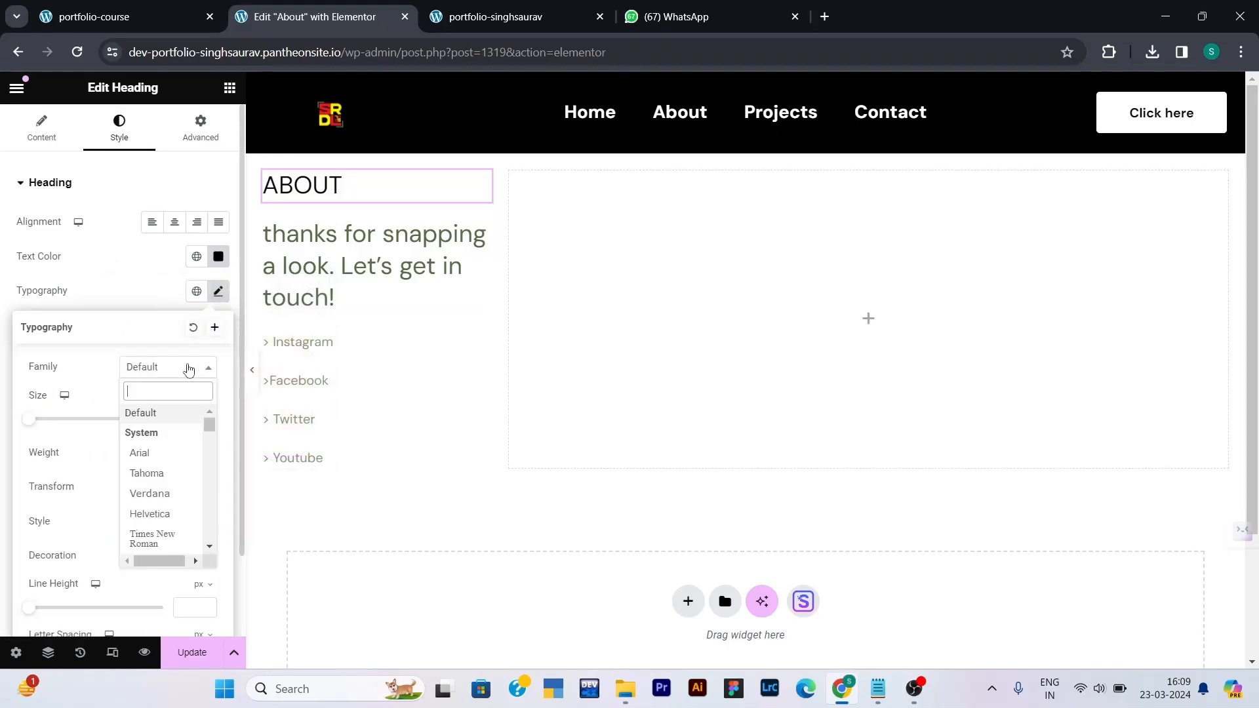
type("popp")
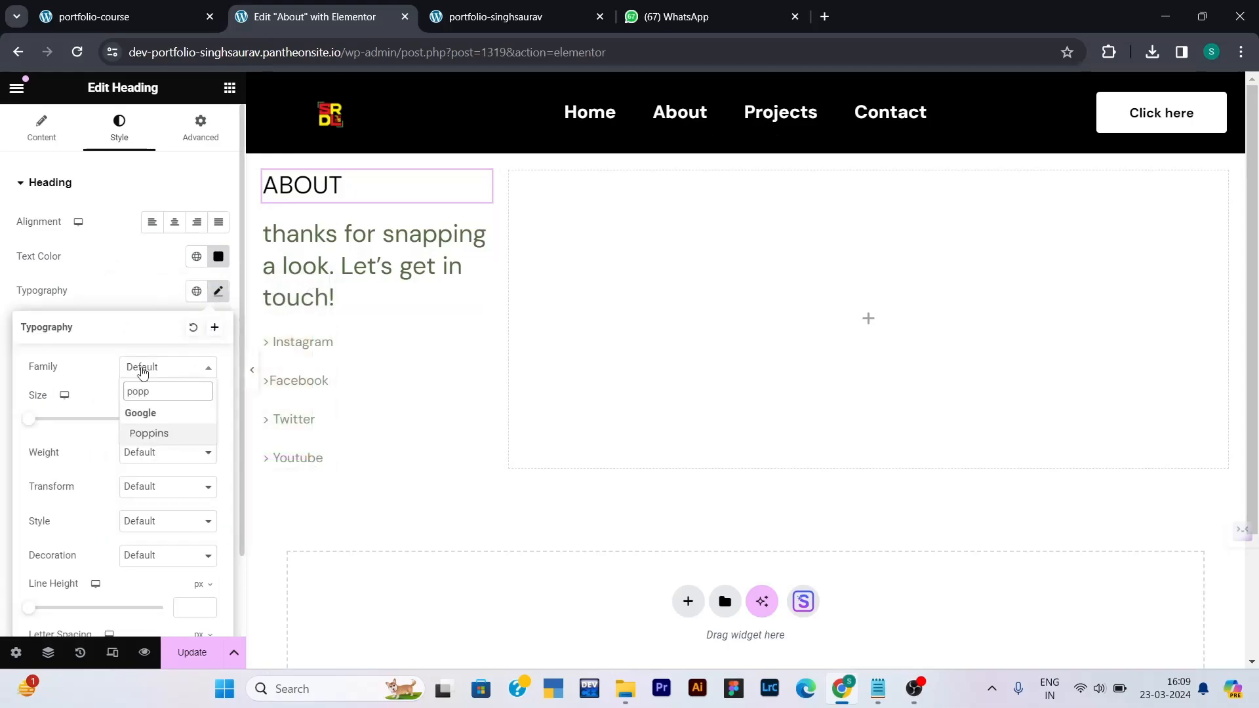
left_click(143, 435)
left_click(193, 418)
type("32")
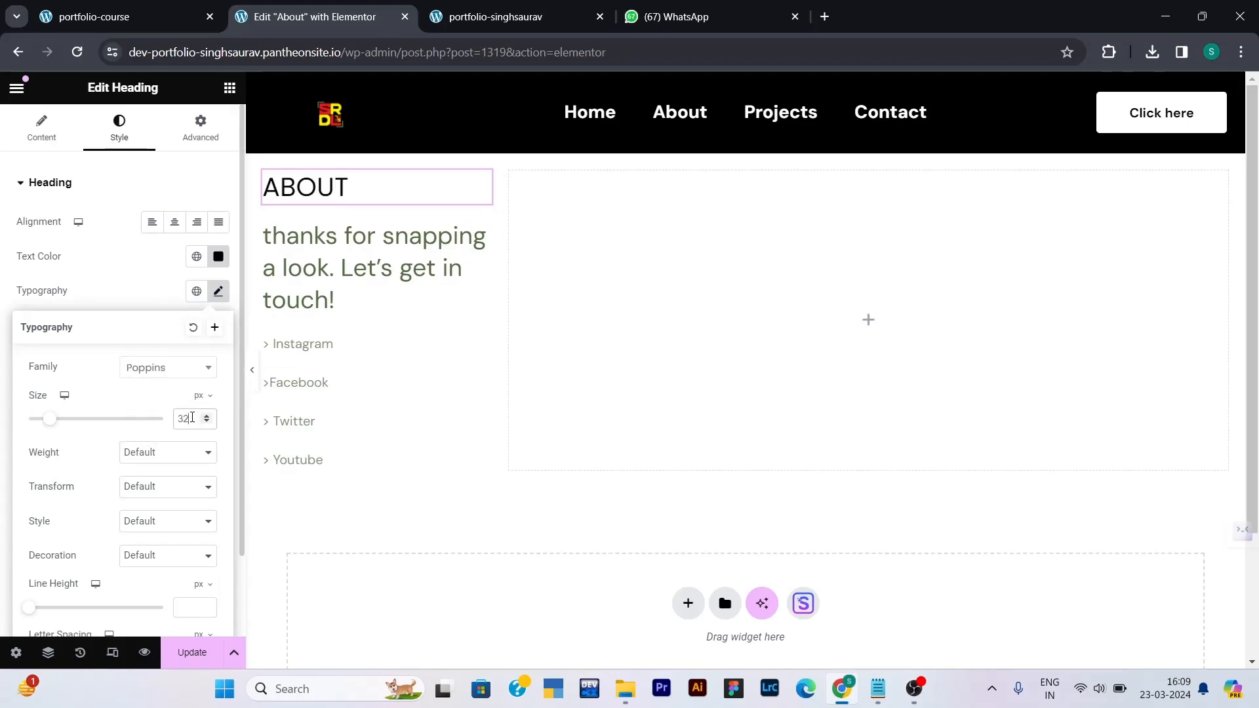
- Set the ABOUT heading's font weight to 700 (Bold)
left_click(182, 454)
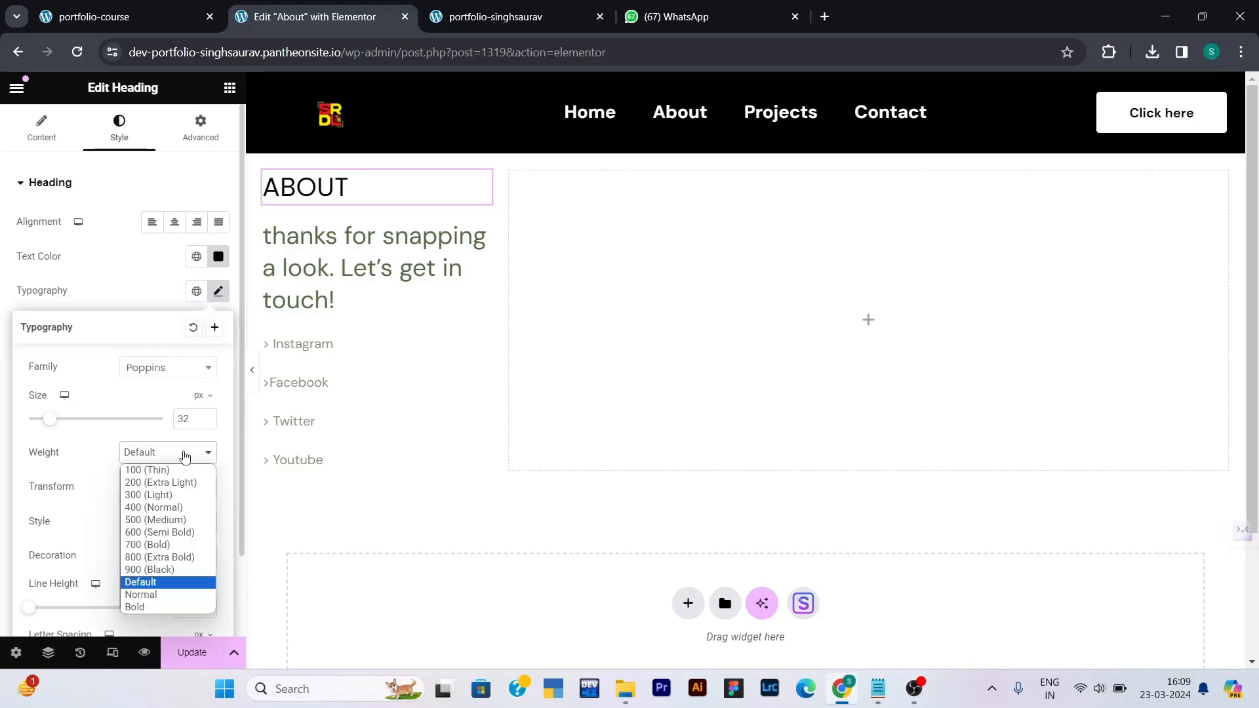
left_click(159, 533)
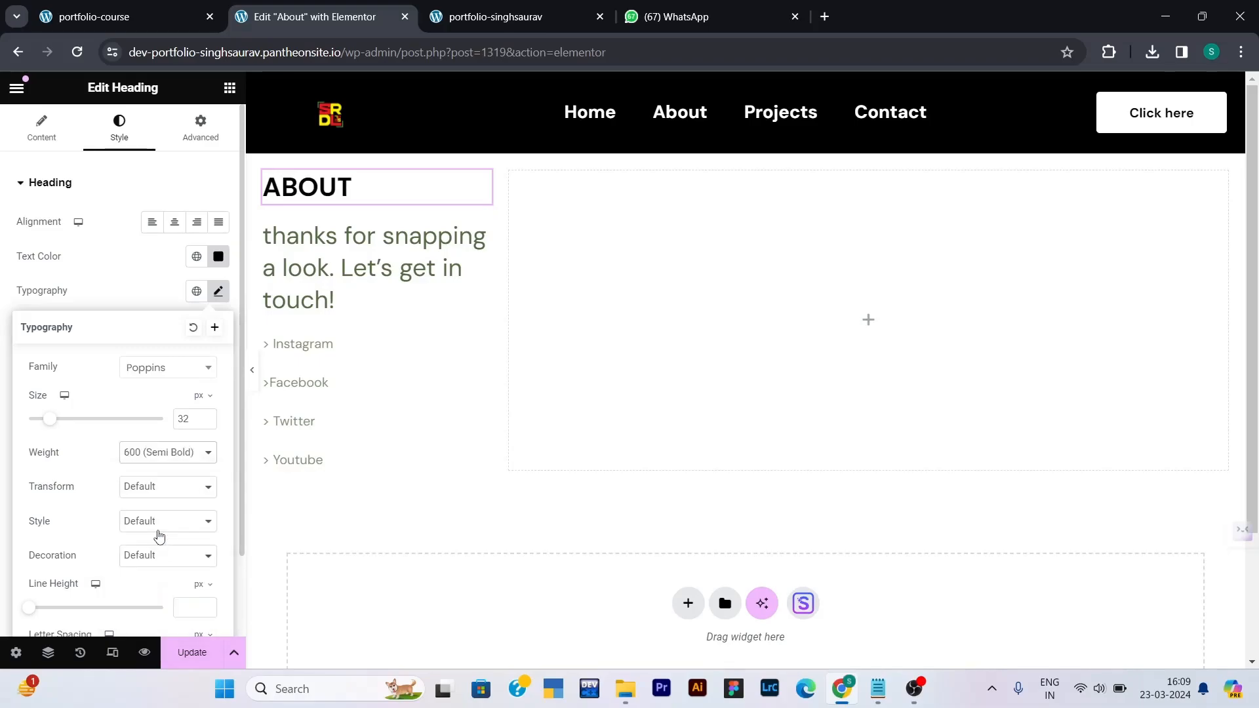
left_click(184, 463)
left_click(167, 551)
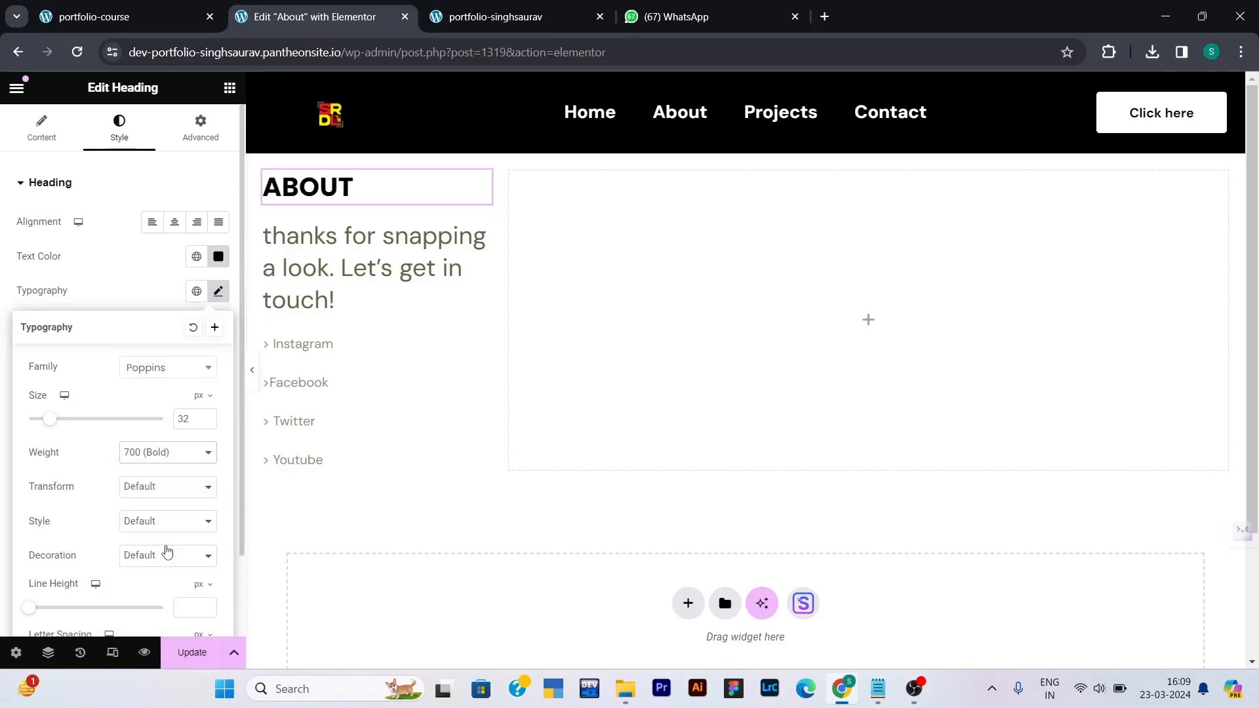
- Give the "thanks for snapping a look" heading a dark grey, almost black text color
left_click(287, 281)
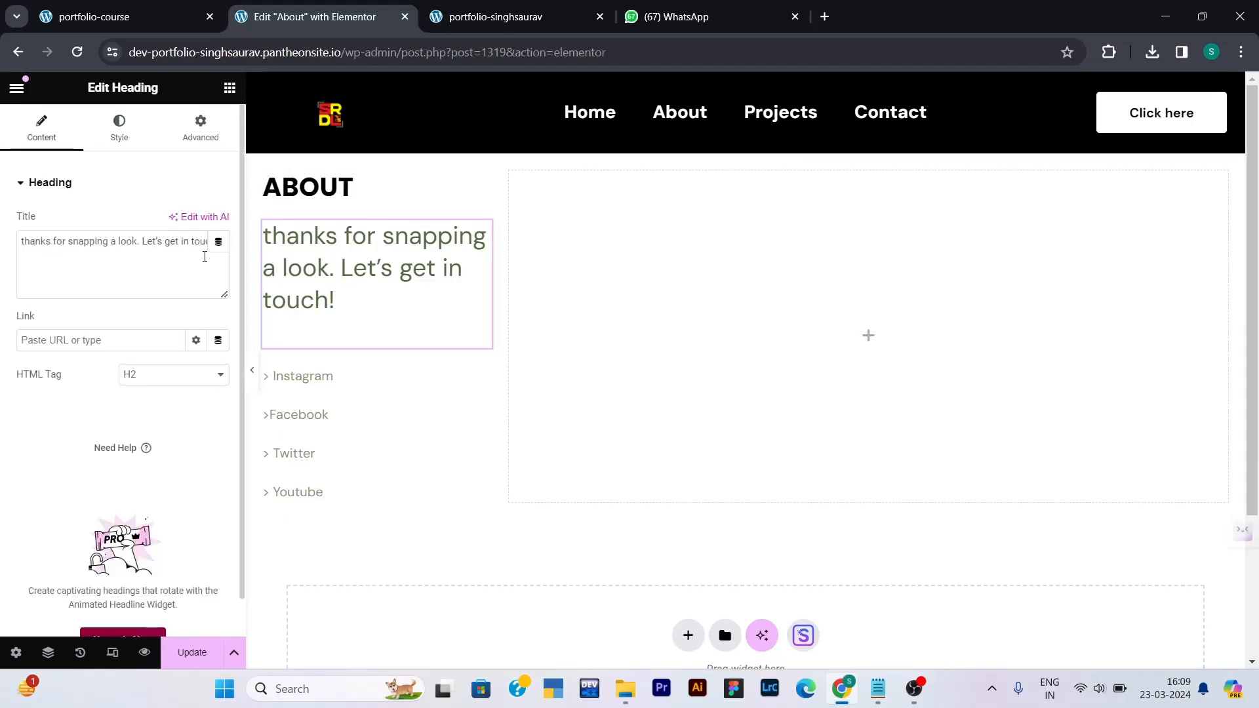
left_click(125, 143)
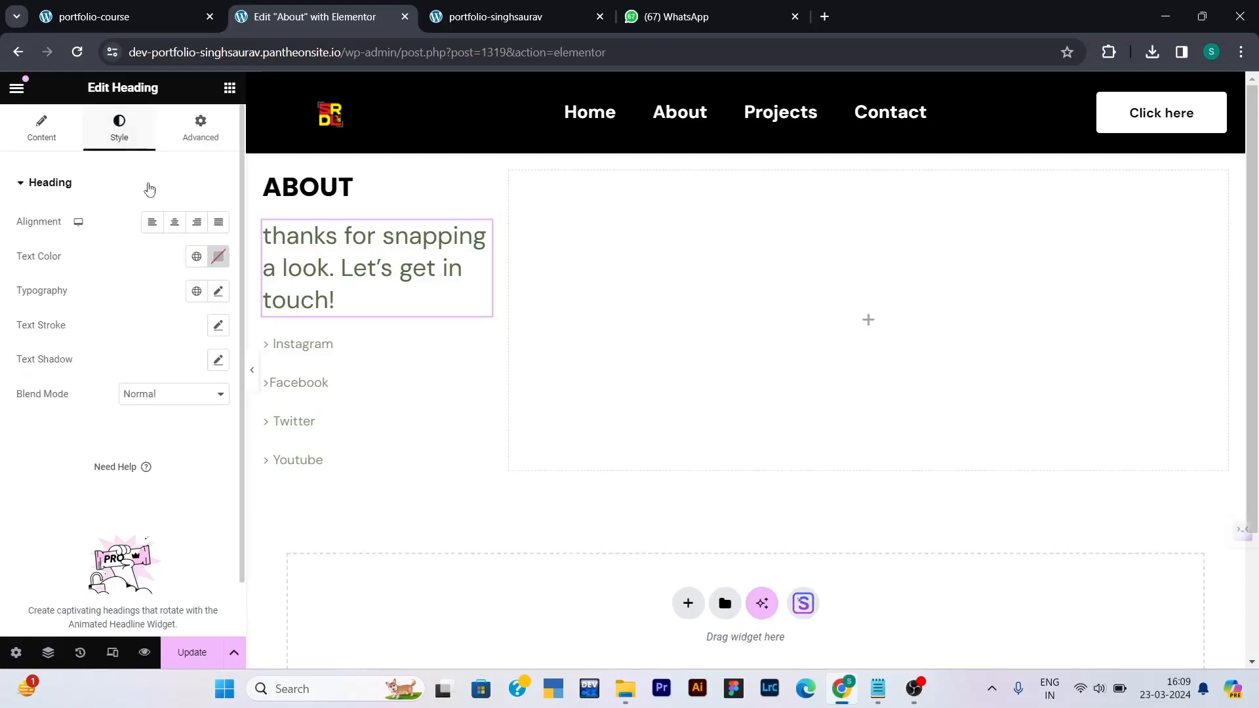
left_click(218, 256)
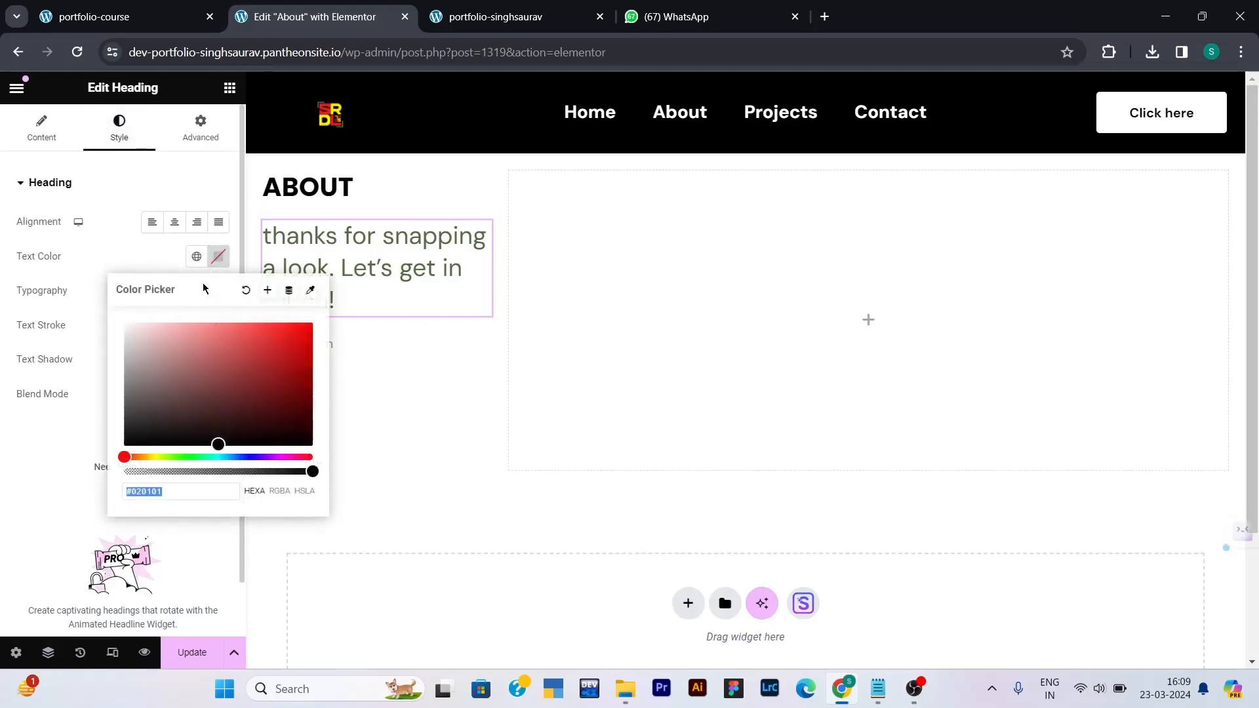
left_click_drag(127, 407, 109, 430)
left_click(65, 426)
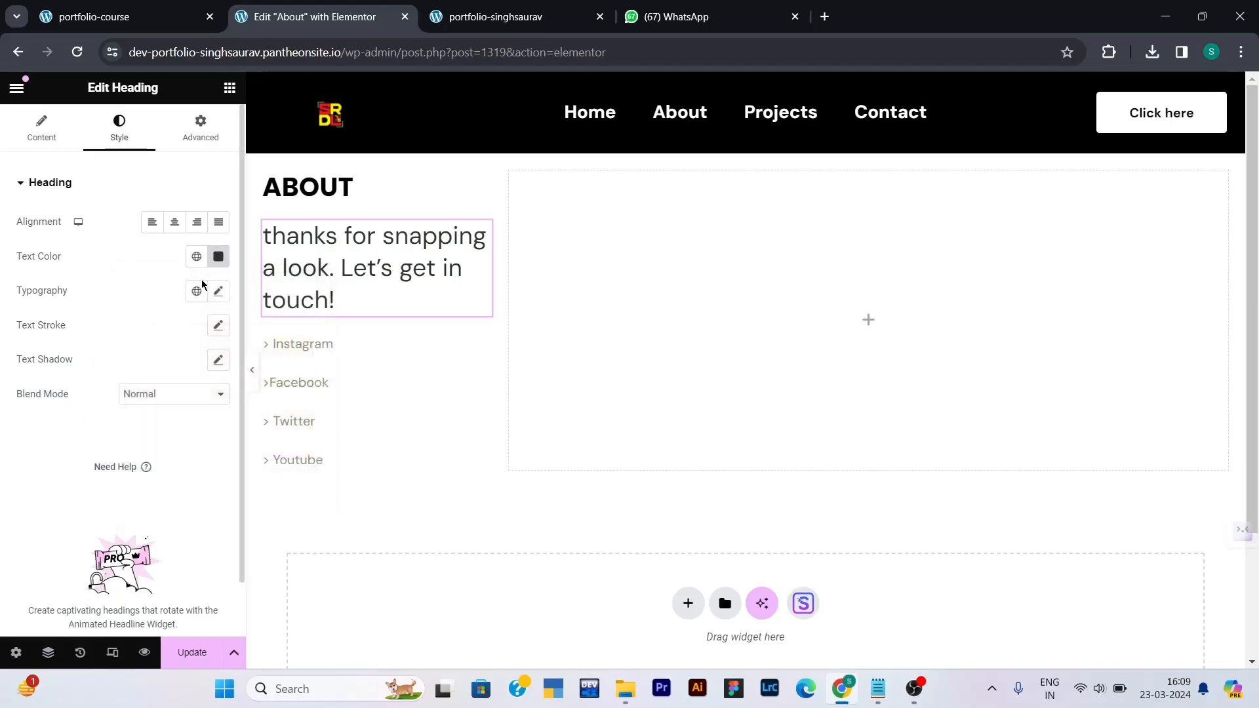
- Set the font size of the "thanks for snapping a look" heading to 18 px
left_click(219, 291)
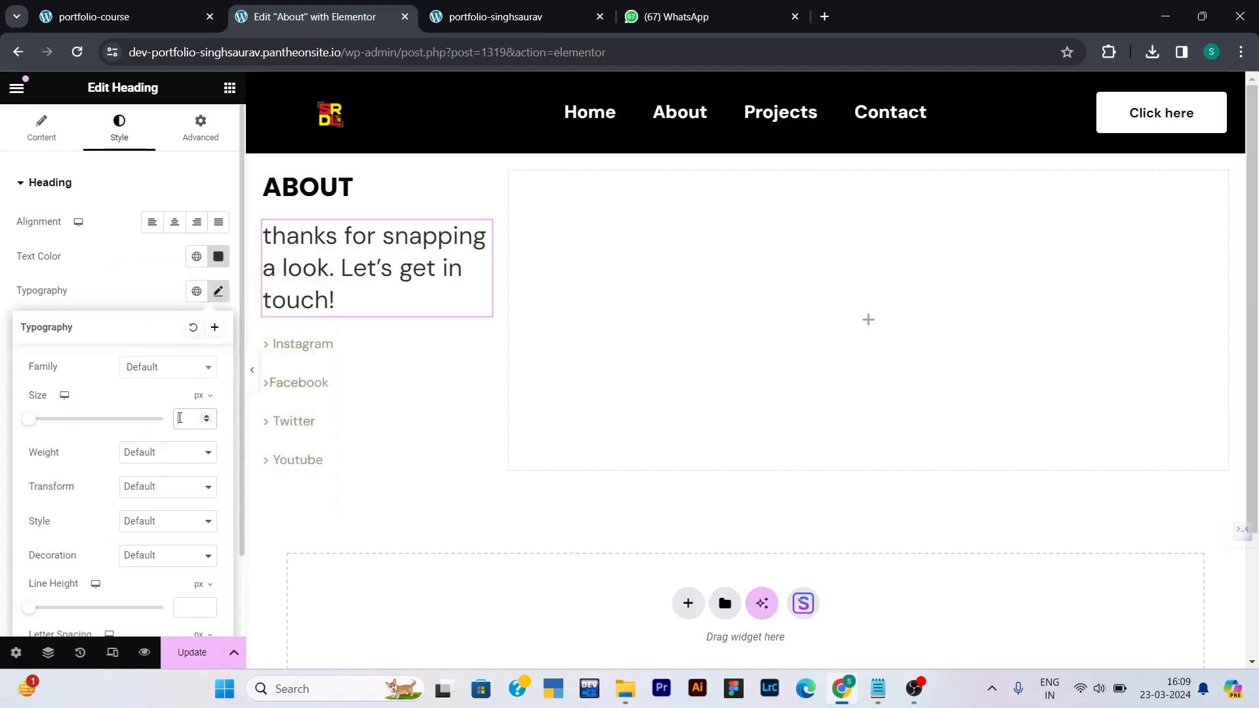
left_click(179, 417)
type("14")
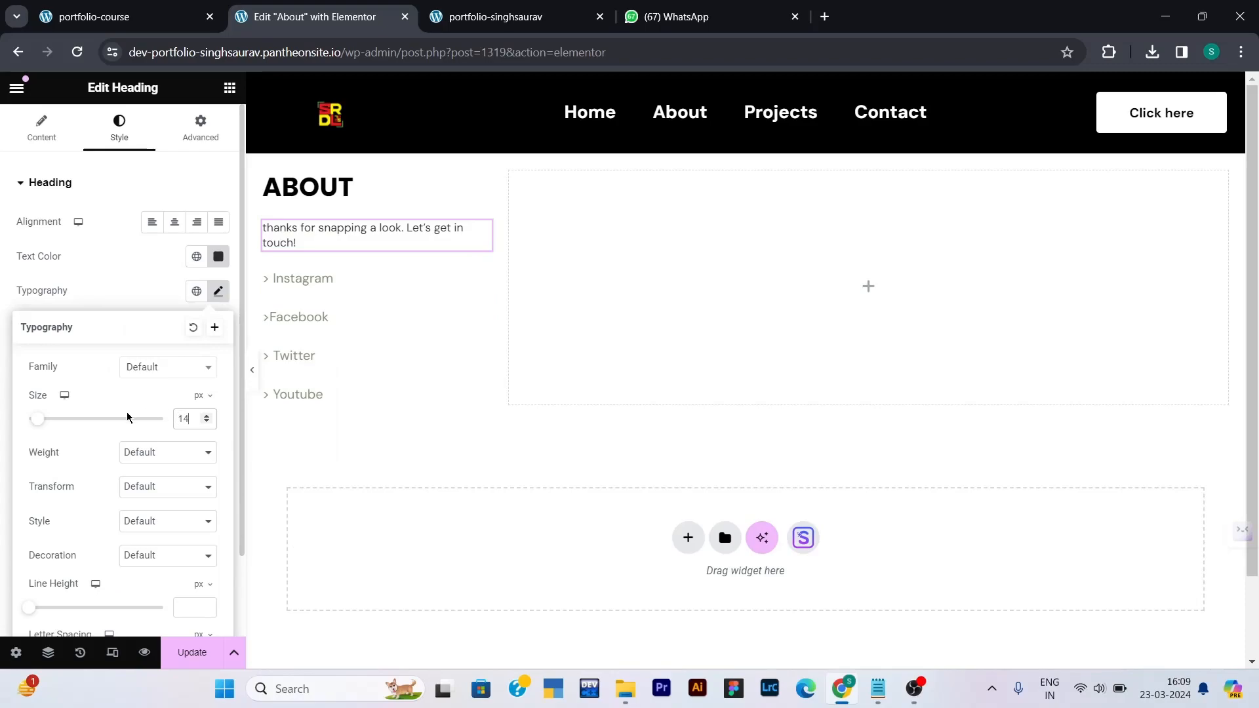
key("BackSpace")
type("8")
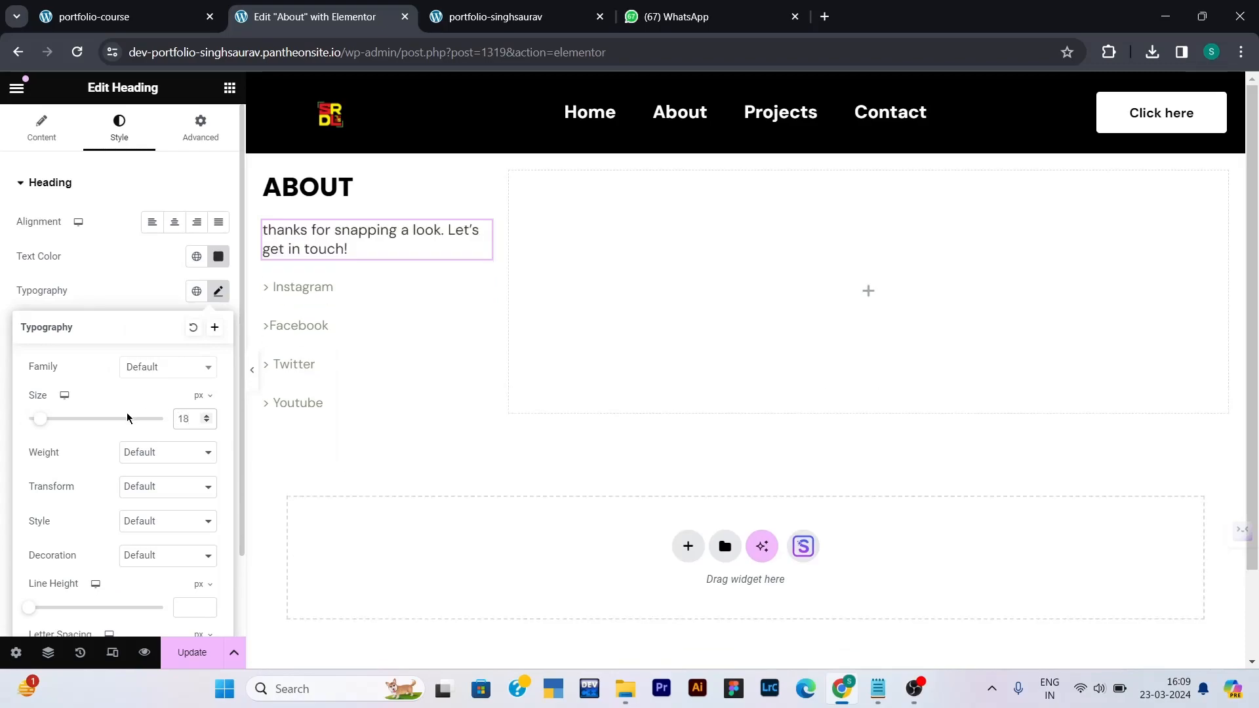
- Set the text color of the "> Instagram" line to black, #000000
left_click(293, 292)
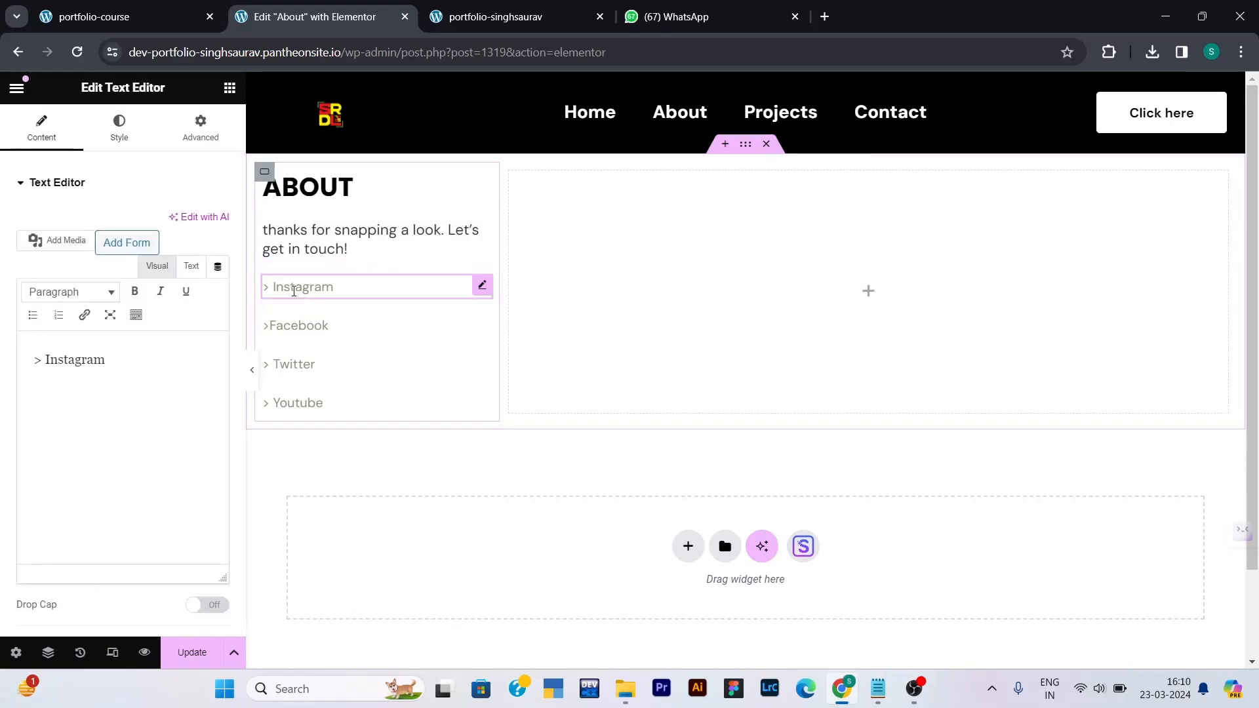
left_click(120, 126)
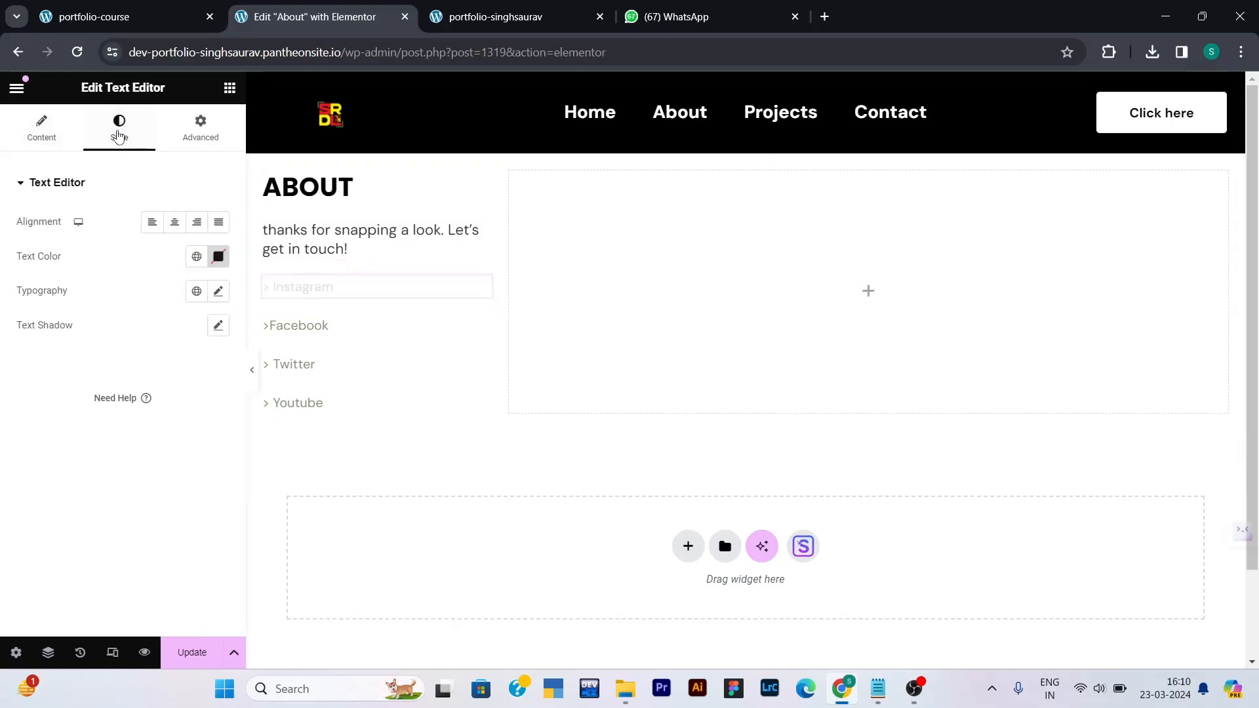
left_click(218, 257)
left_click(154, 421)
left_click_drag(154, 421, 116, 452)
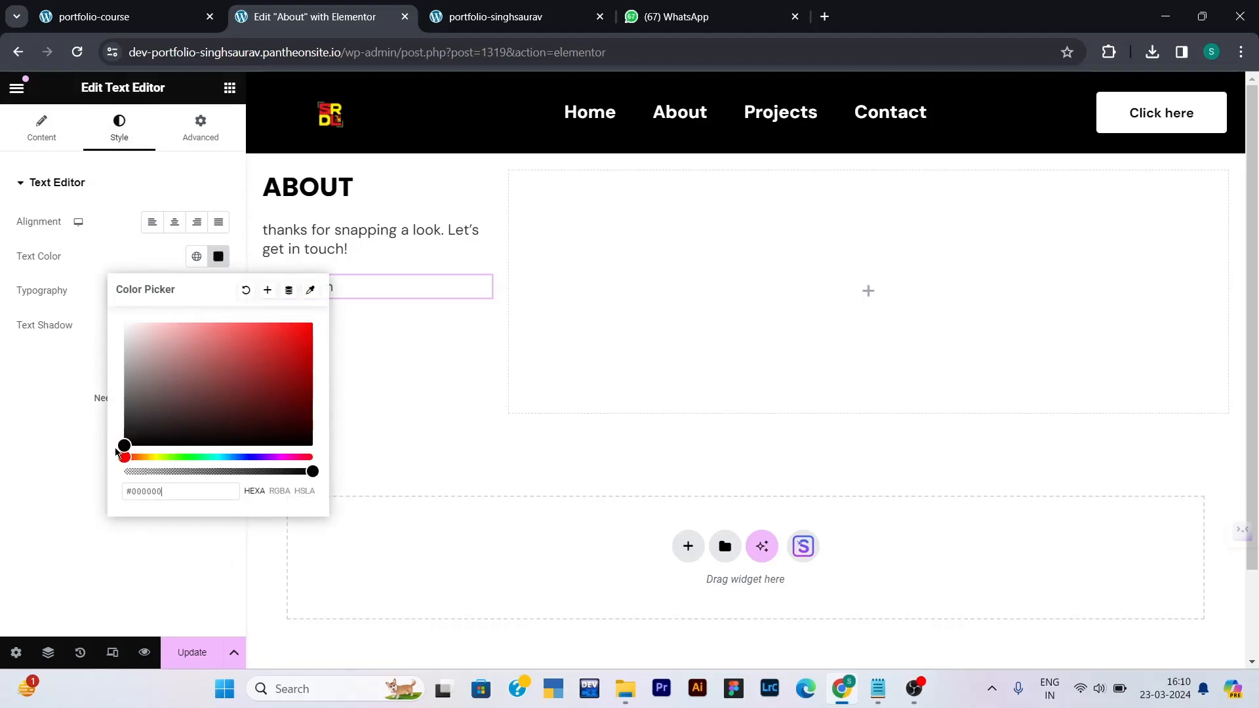
left_click(37, 426)
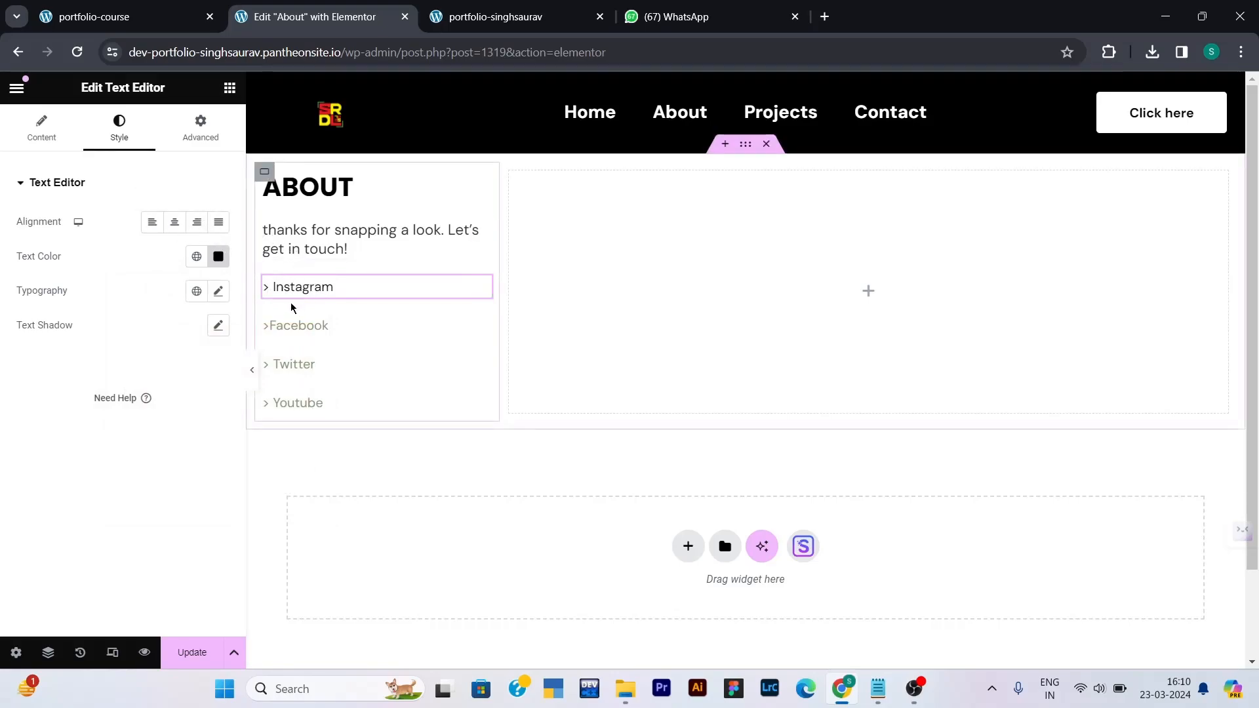
- Set the font weight of the "> Instagram" line to 600 (Semi Bold)
left_click(218, 291)
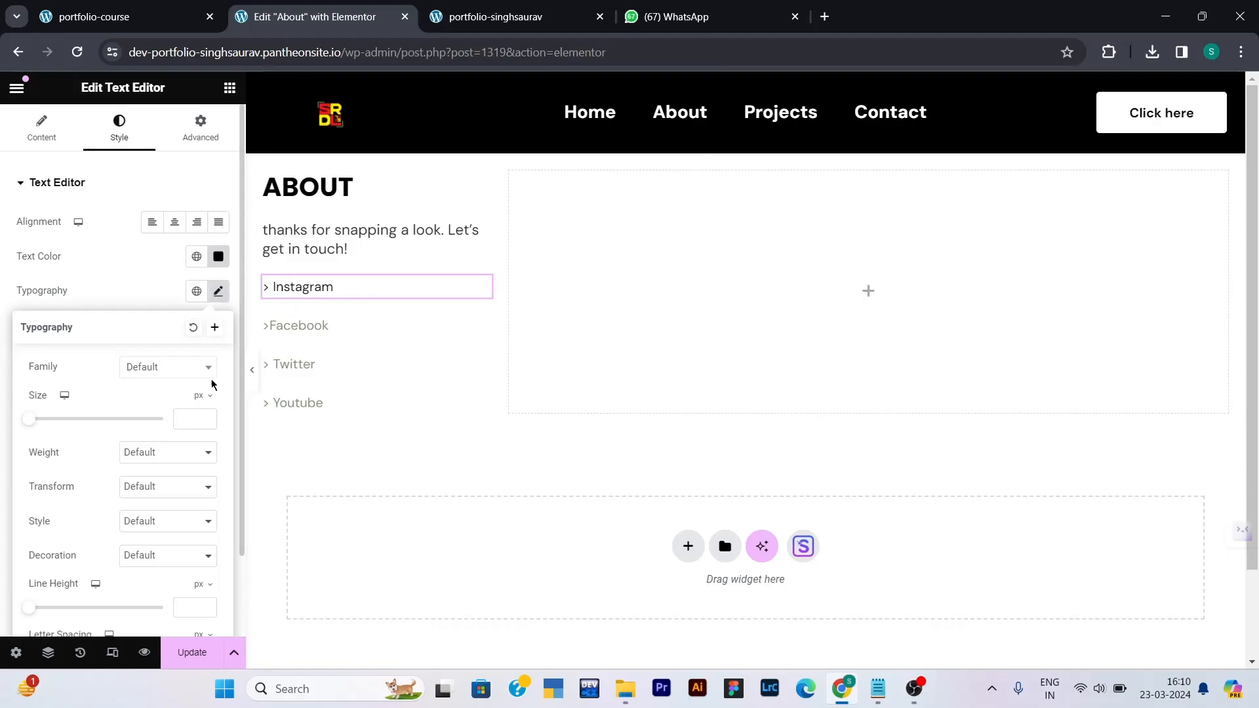
left_click(191, 458)
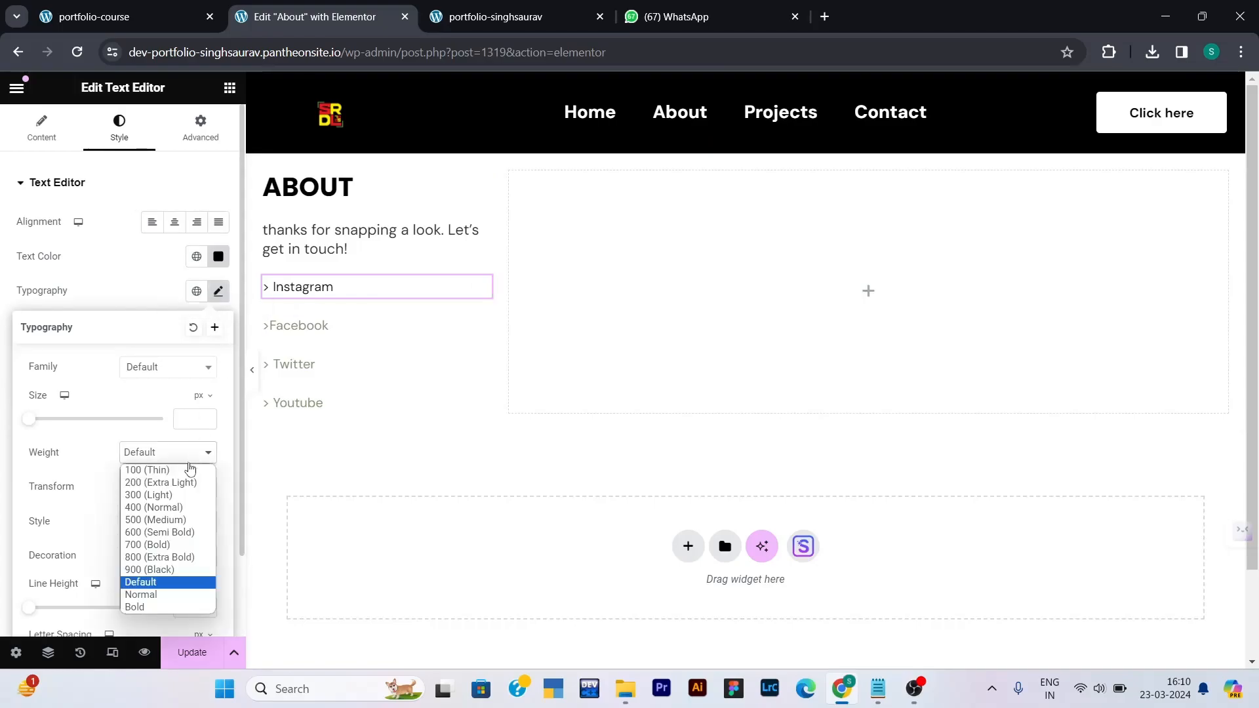
left_click(159, 521)
left_click(191, 452)
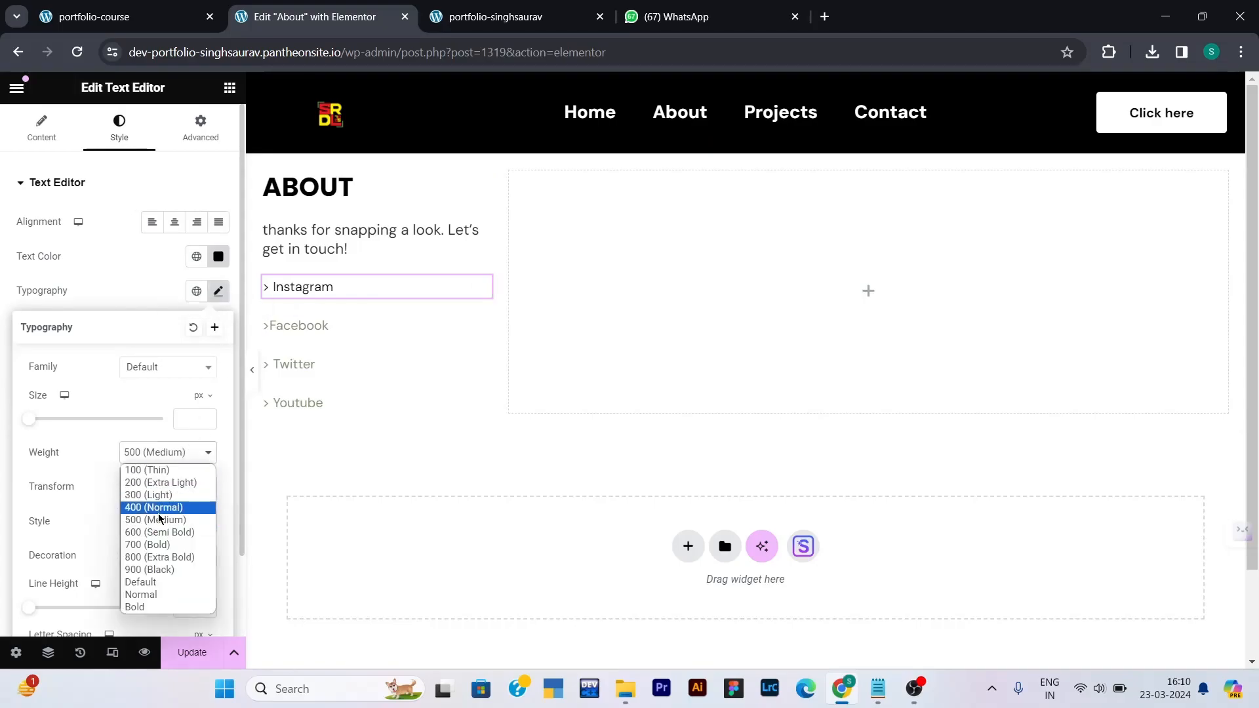
left_click(160, 532)
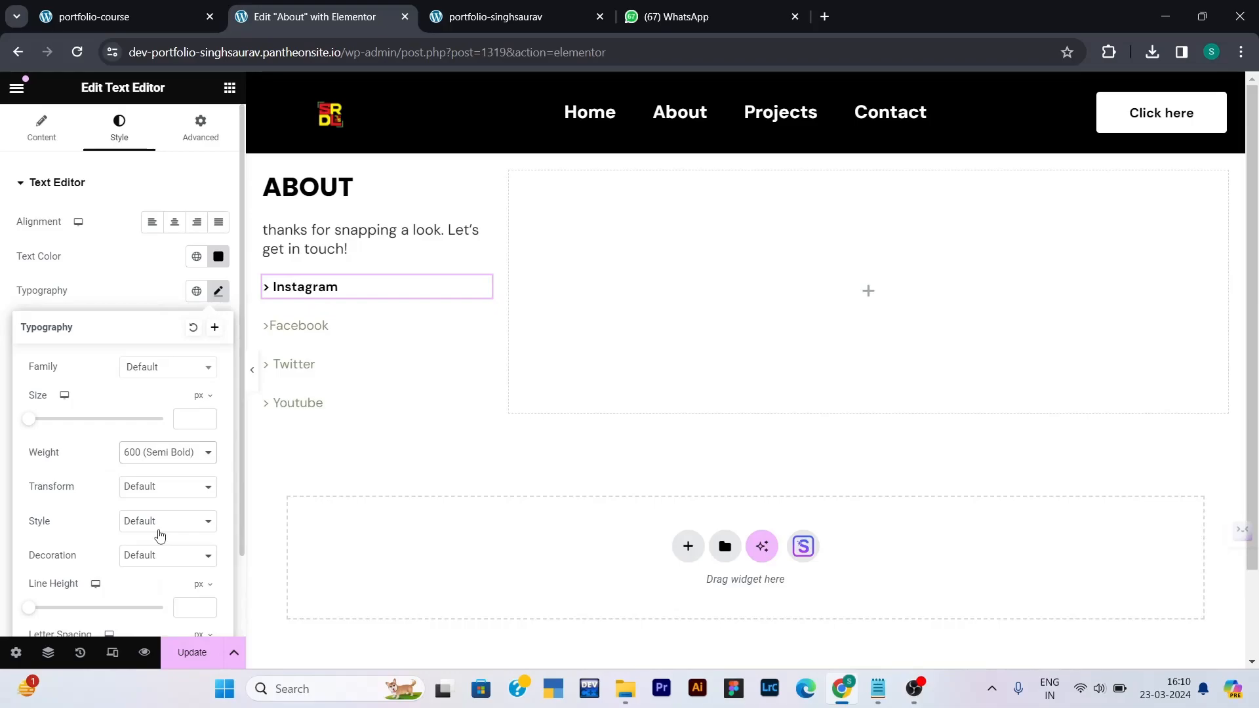
- Copy the "> Instagram" line's style and paste it onto the Facebook, Twitter and Youtube lines
right_click(306, 286)
left_click(332, 365)
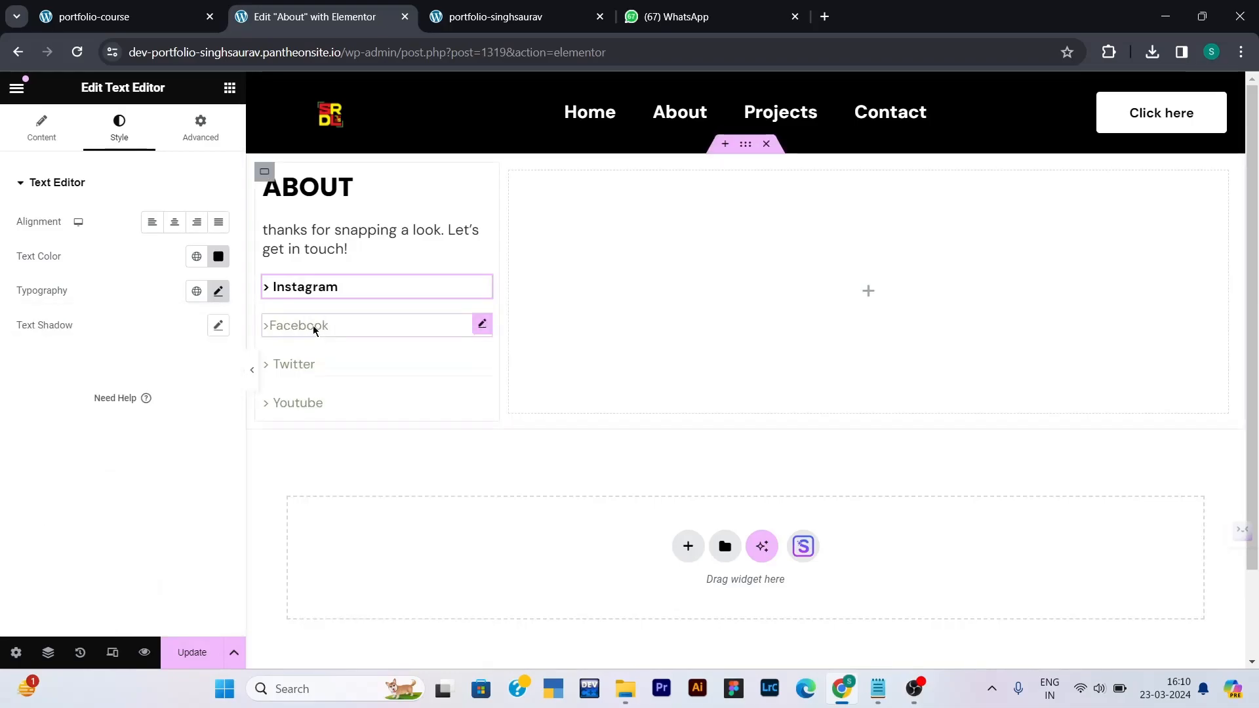
right_click(312, 325)
left_click(347, 427)
right_click(315, 364)
left_click(339, 425)
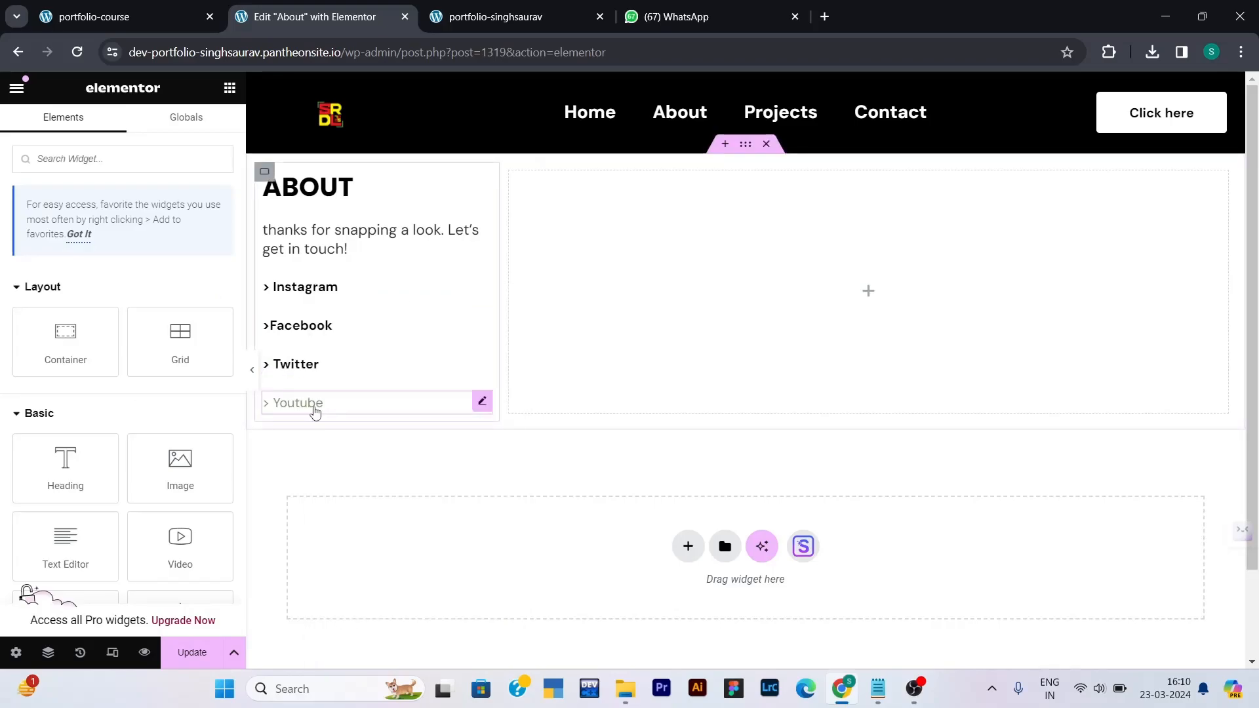
right_click(314, 408)
left_click(333, 428)
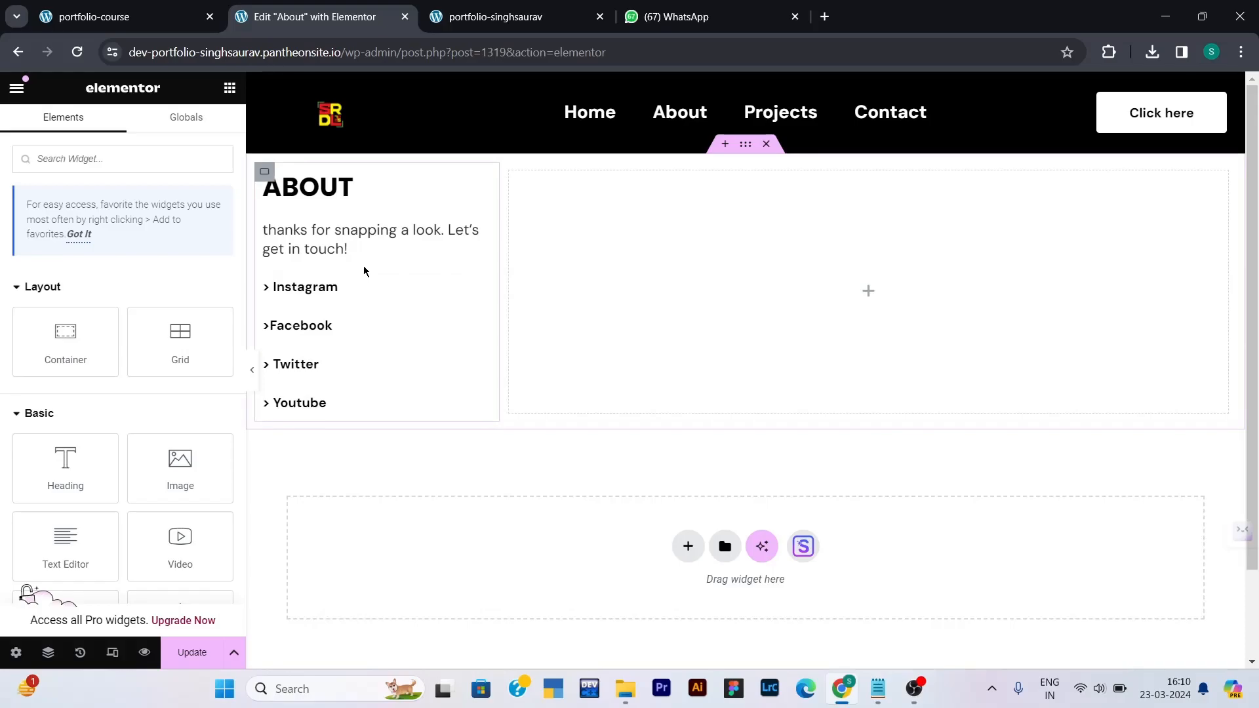
- Add a space between ">" and "Facebook" in the Facebook line and update the page
left_click(278, 331)
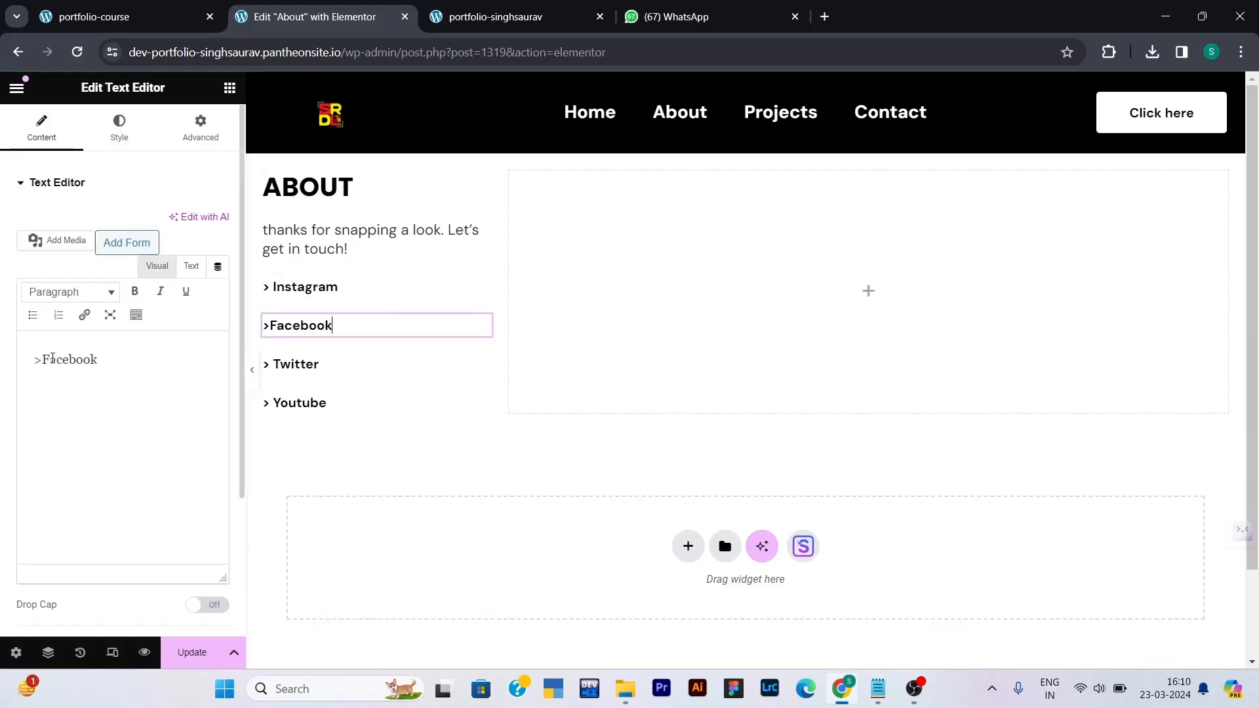
left_click(43, 363)
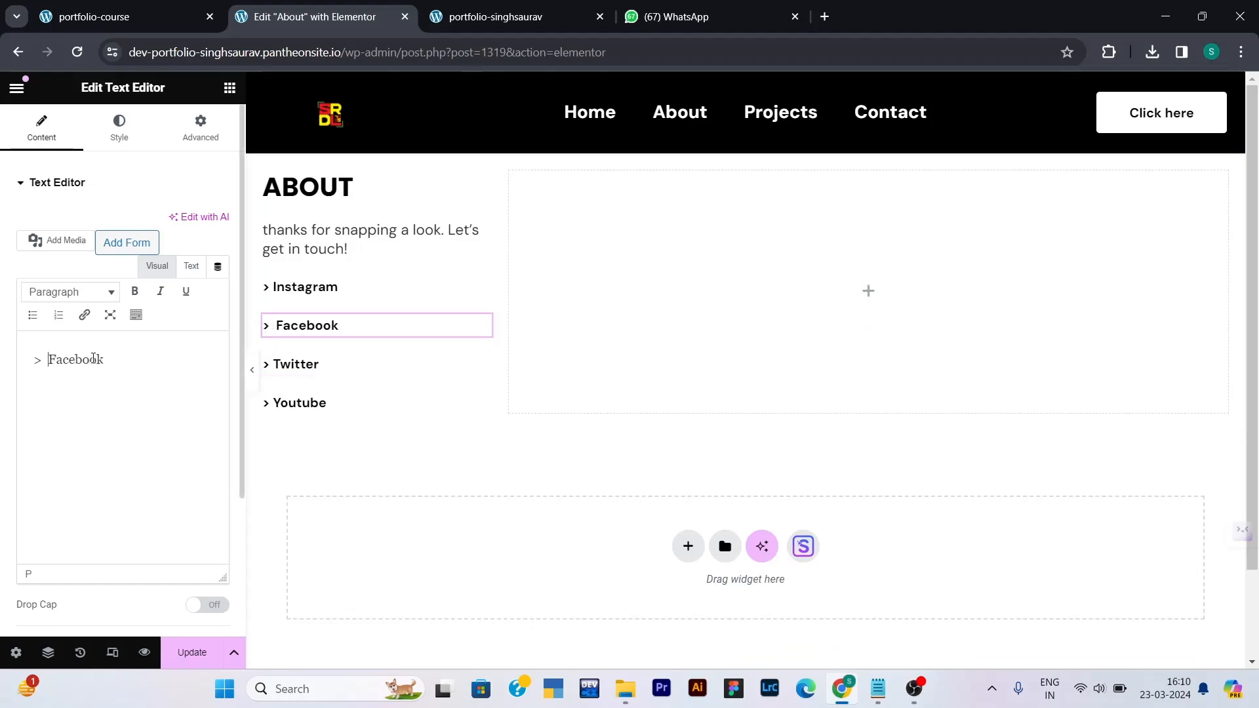
left_click(190, 653)
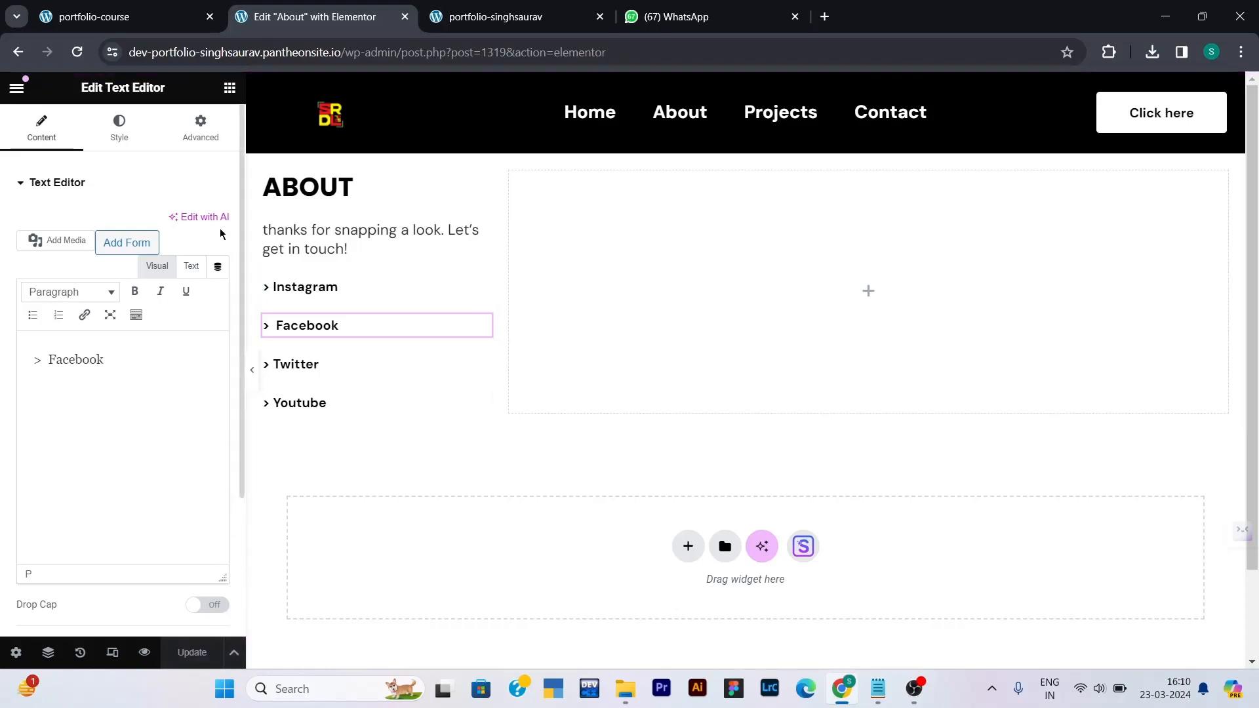
- Check the About page at full width, update it, and view its changes in a preview tab before returning to the editor
left_click(252, 369)
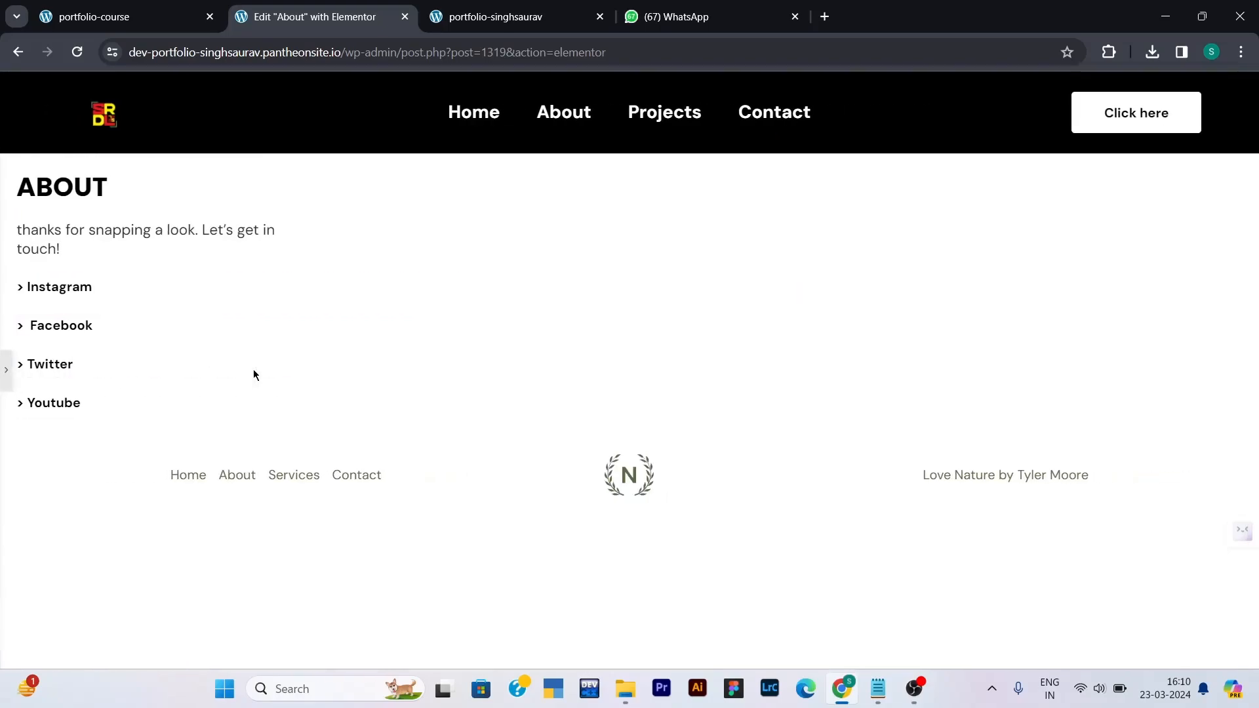
left_click(3, 372)
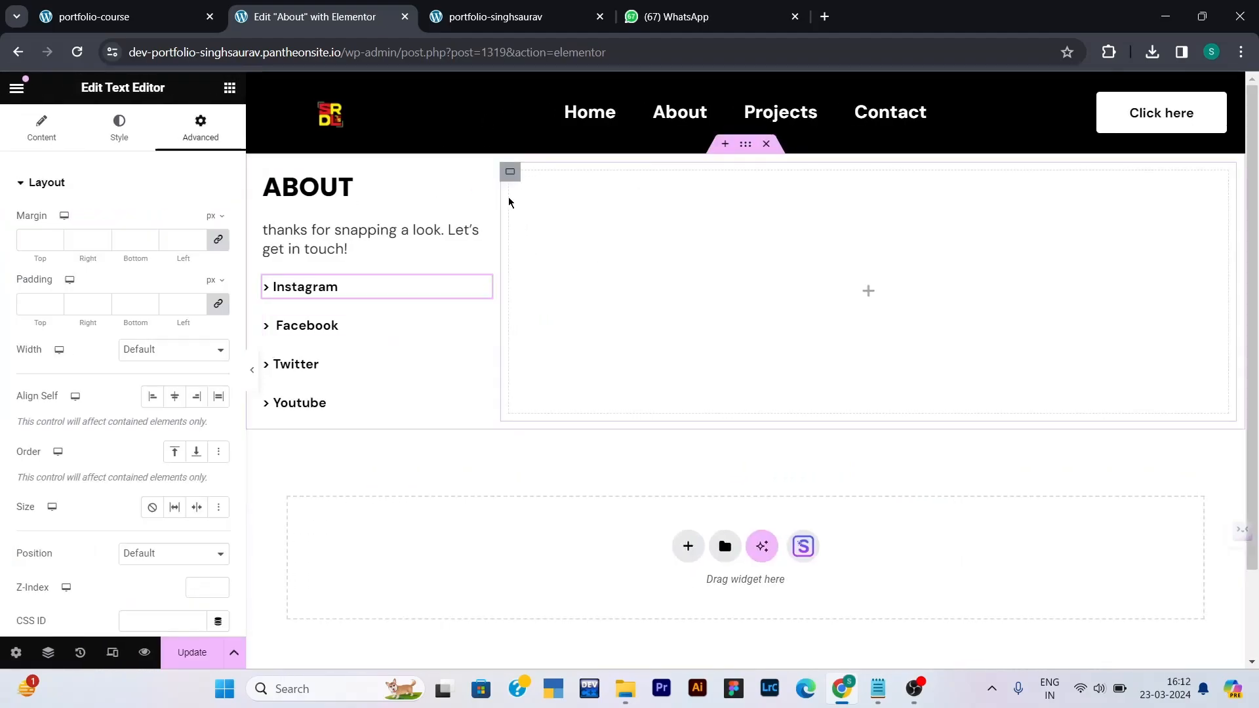
left_click(182, 657)
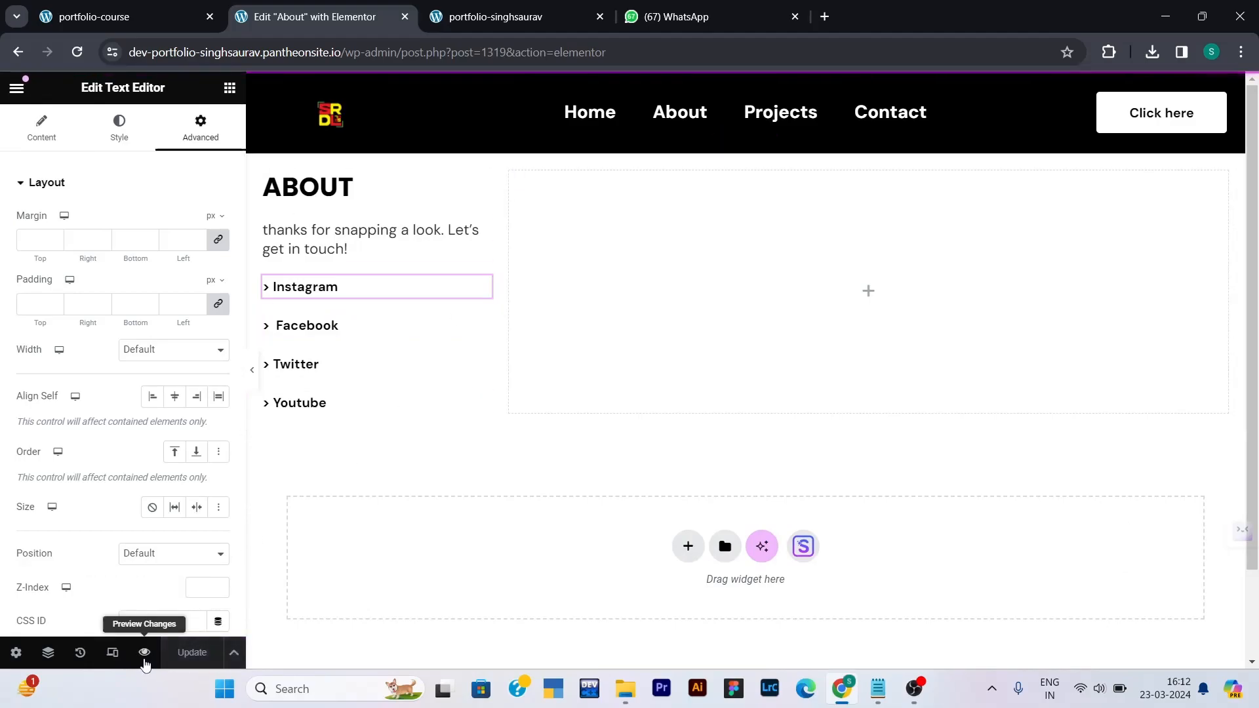
left_click(144, 653)
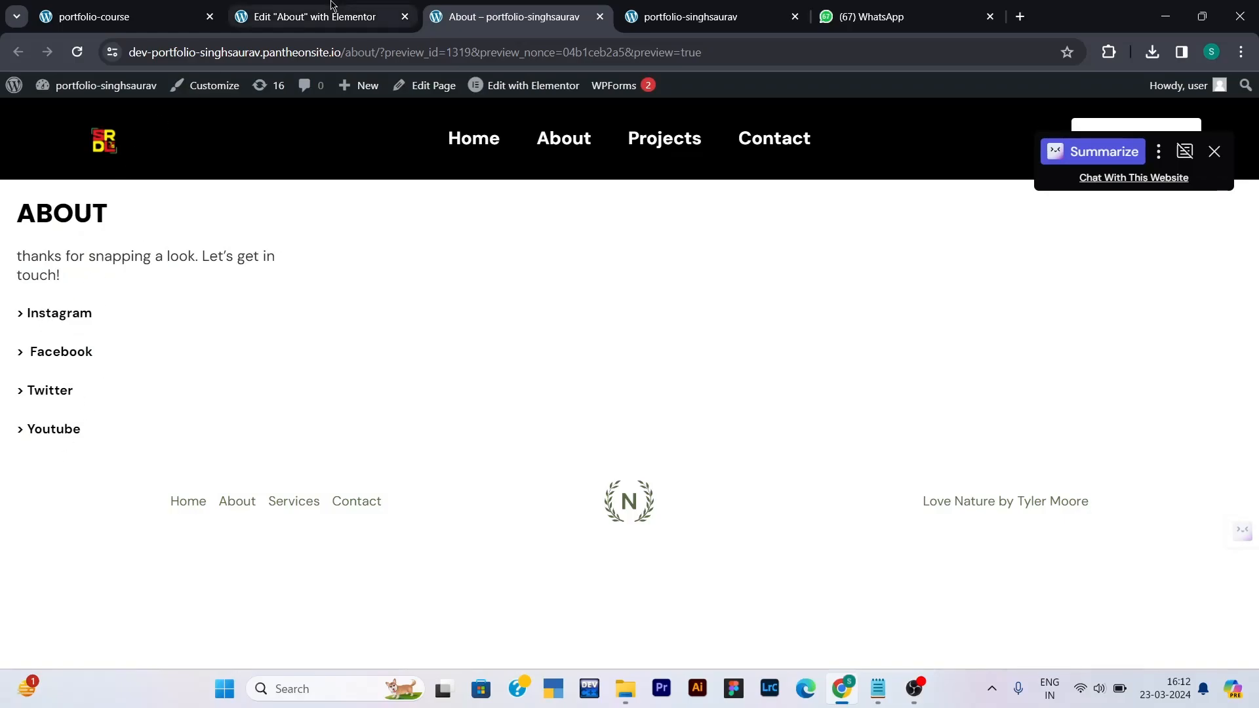
left_click(307, 18)
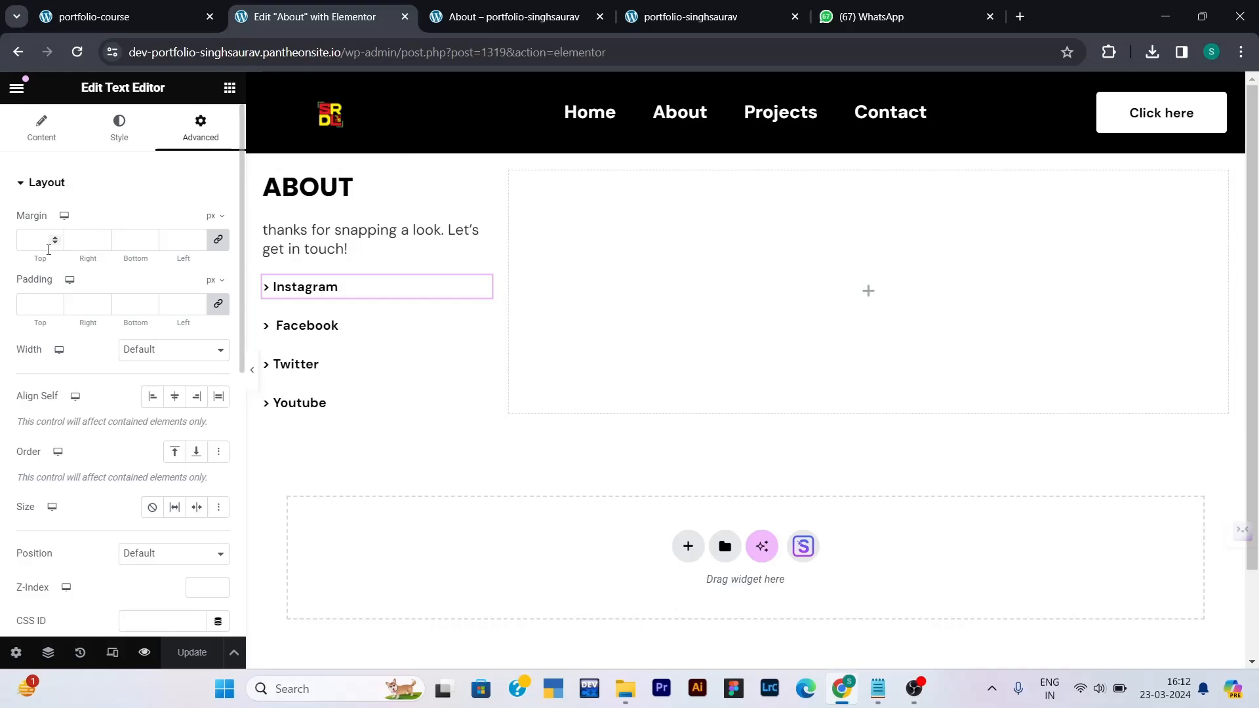
- Add a nested container to the empty right column and set its direction to Row - horizontal
left_click(230, 89)
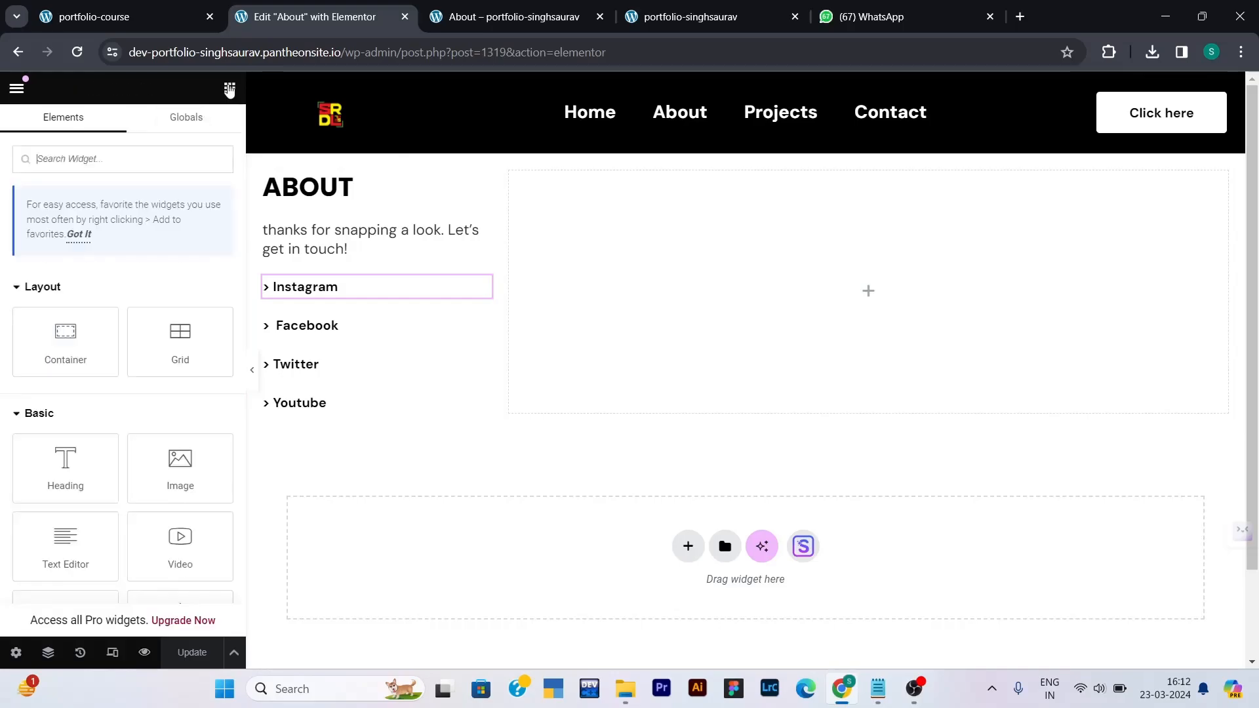
left_click_drag(65, 335, 872, 282)
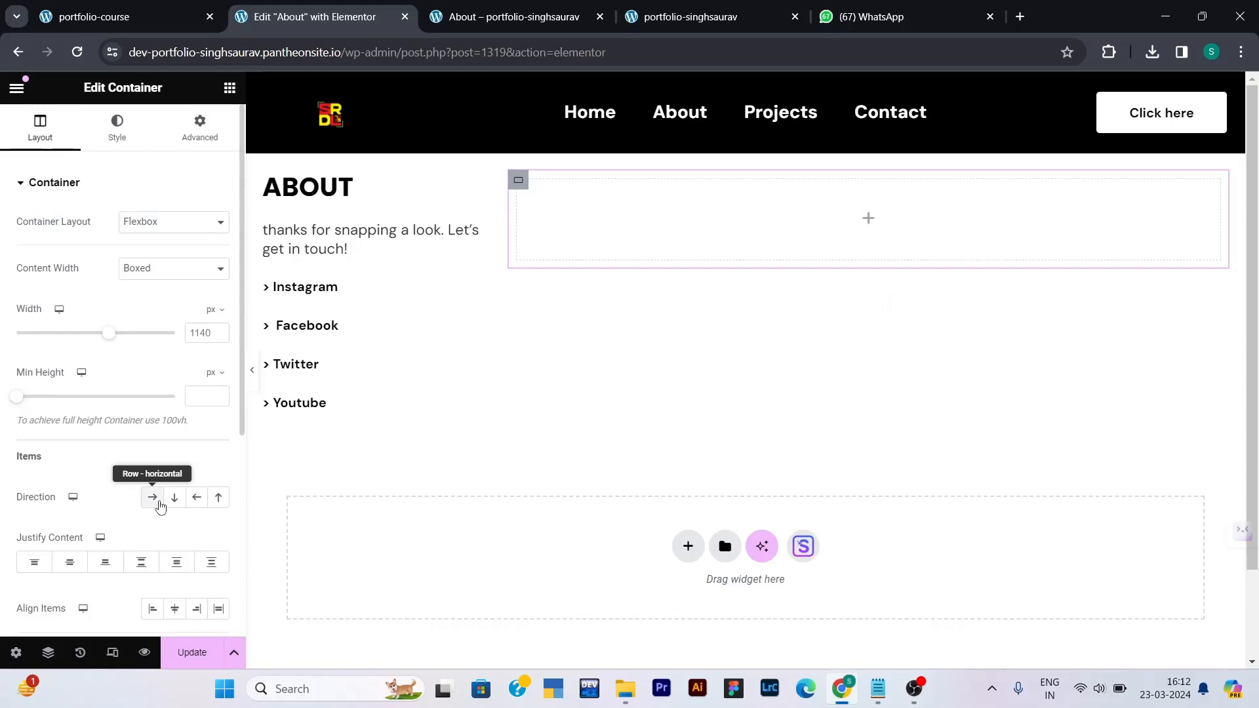
left_click(159, 505)
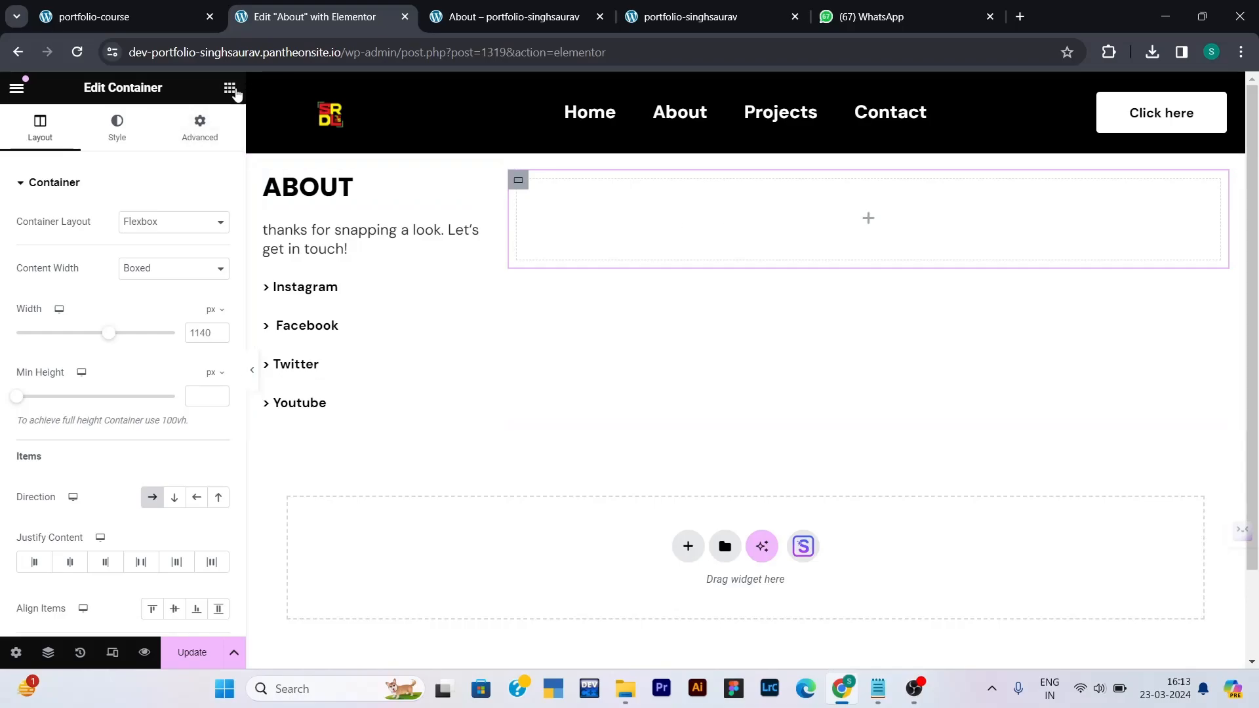
- Add an Image widget inside the nested container and duplicate it beside the original
left_click(229, 88)
left_click_drag(168, 463, 697, 196)
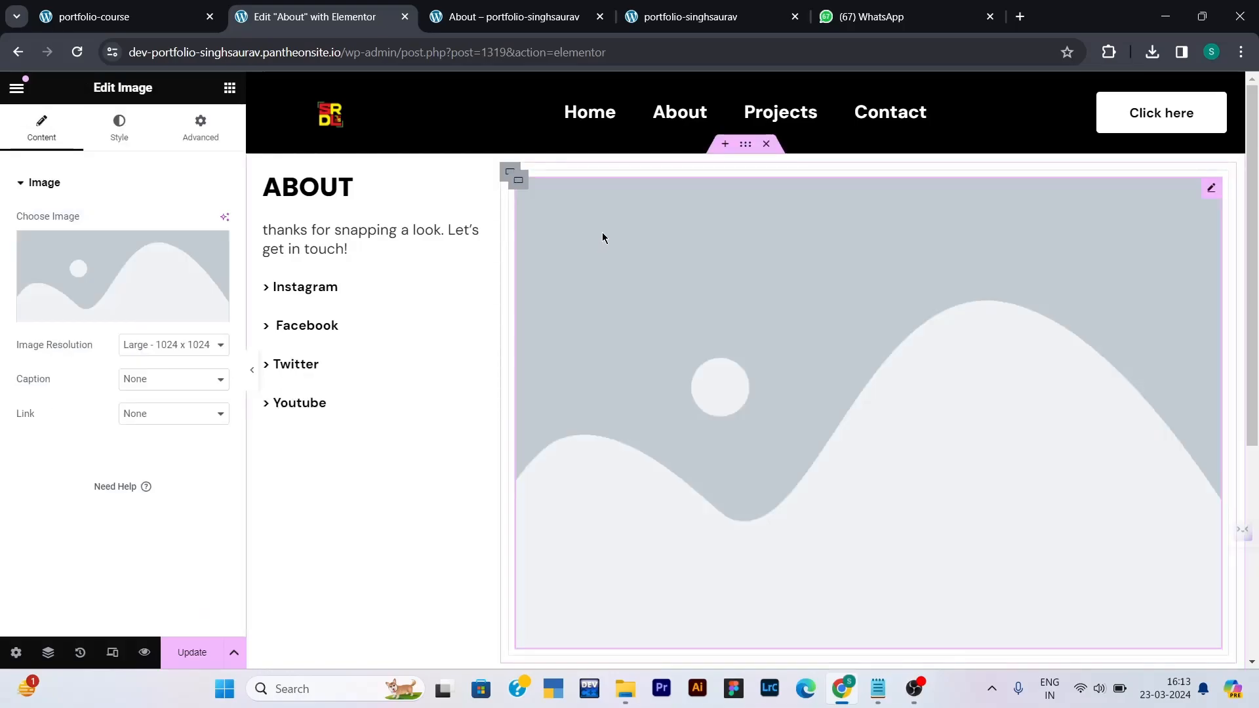
right_click(602, 232)
left_click(621, 281)
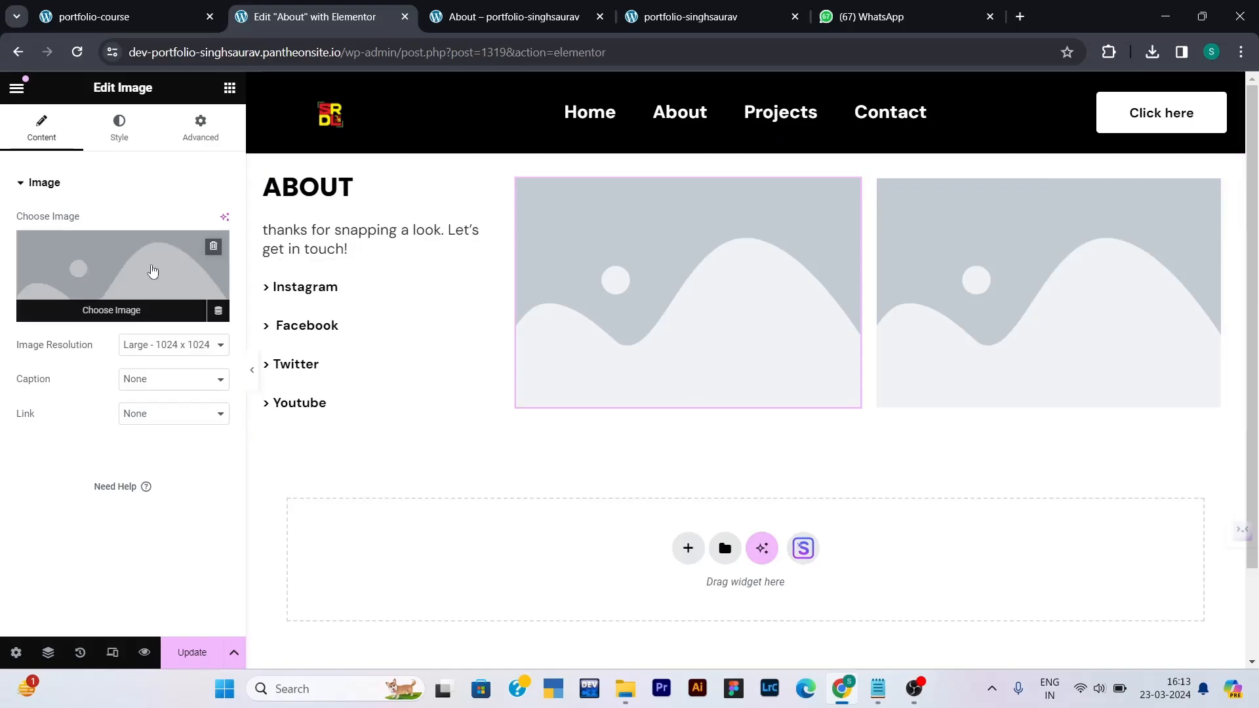
- Upload images.jpg, 1366_2000.jpg and the 747c5c9d… JPG to the media library, and use the pink-background character picture for the first image
left_click(165, 266)
left_click(1152, 52)
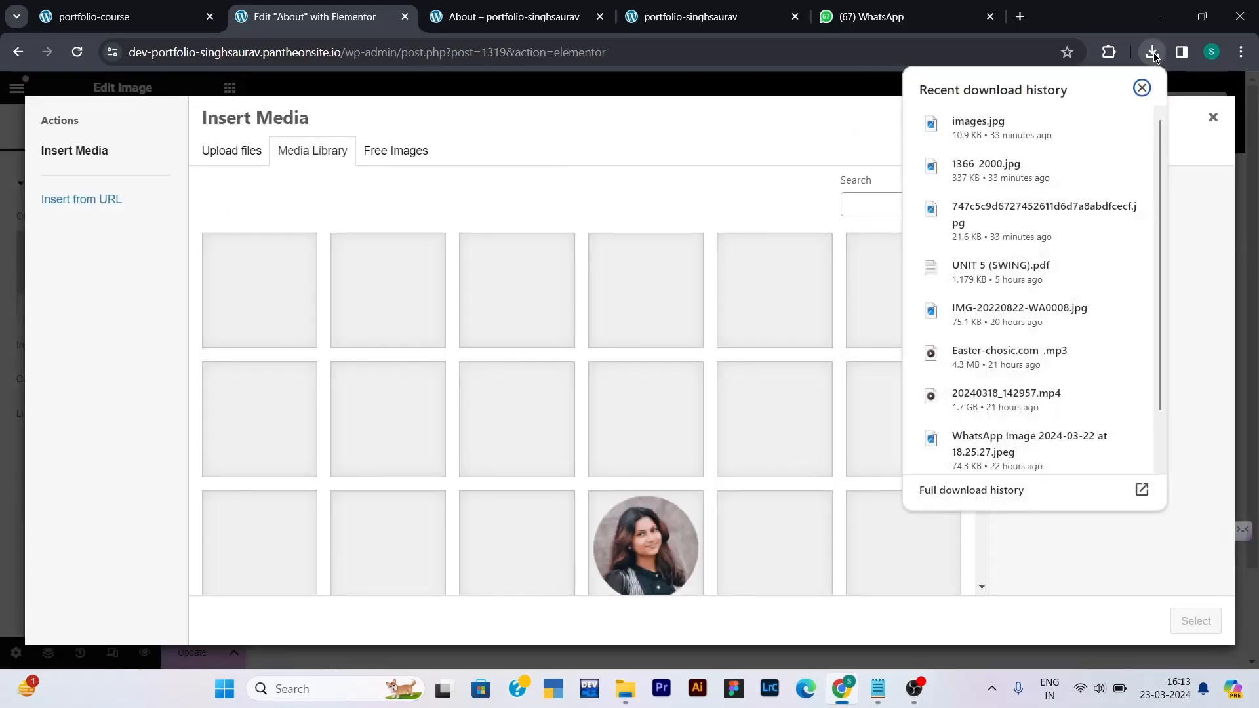
left_click_drag(969, 125, 730, 309)
left_click_drag(987, 164, 712, 342)
left_click_drag(995, 208, 670, 358)
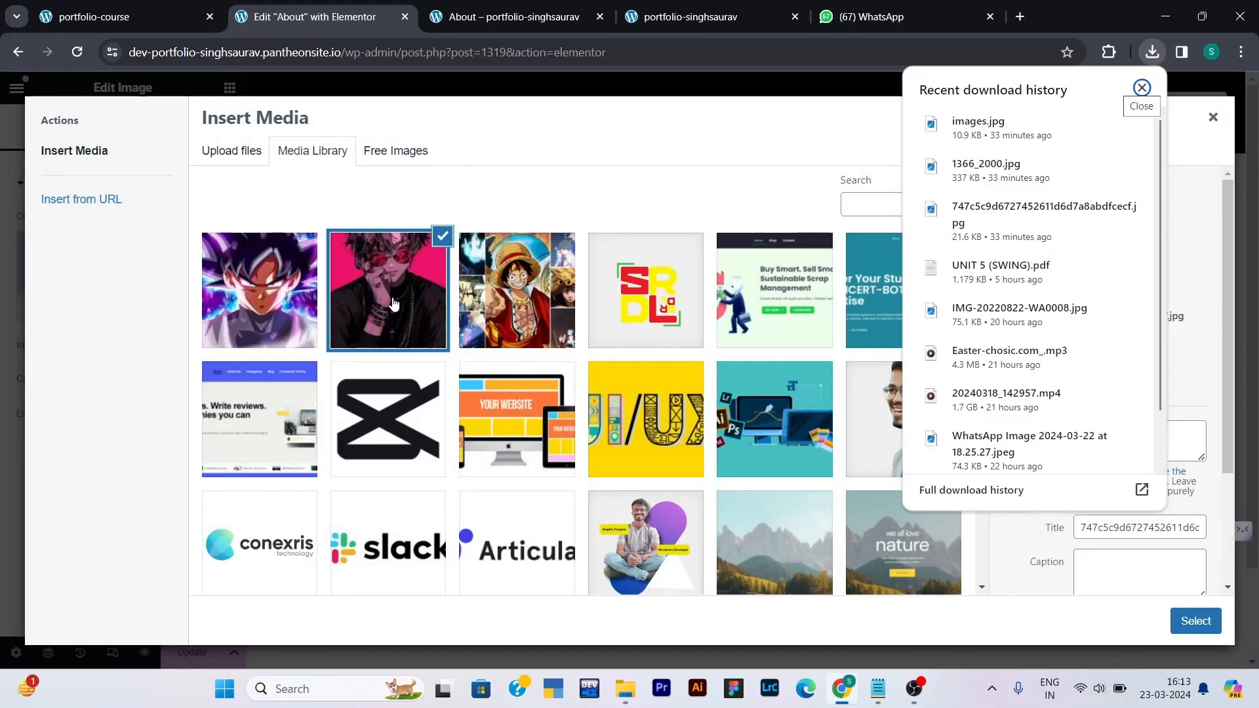
left_click(1195, 622)
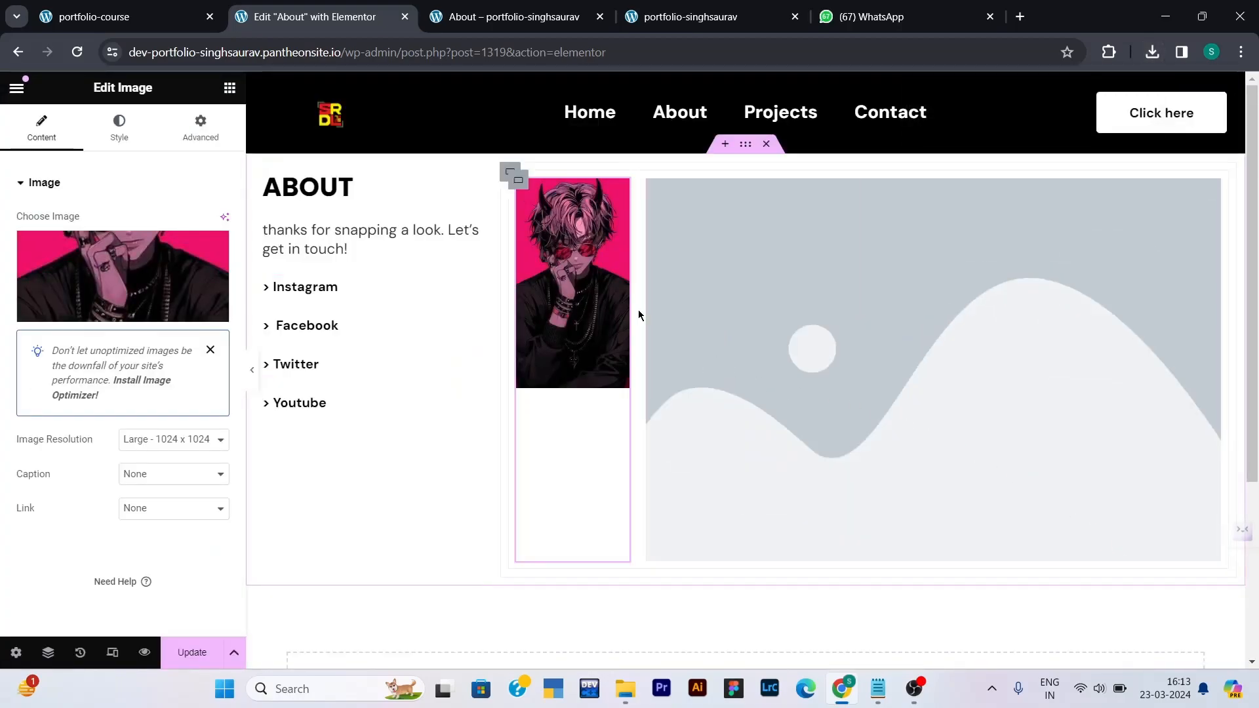
- Try a custom resolution for the pink-background image with widths of 500 and 350
left_click(190, 445)
left_click(161, 547)
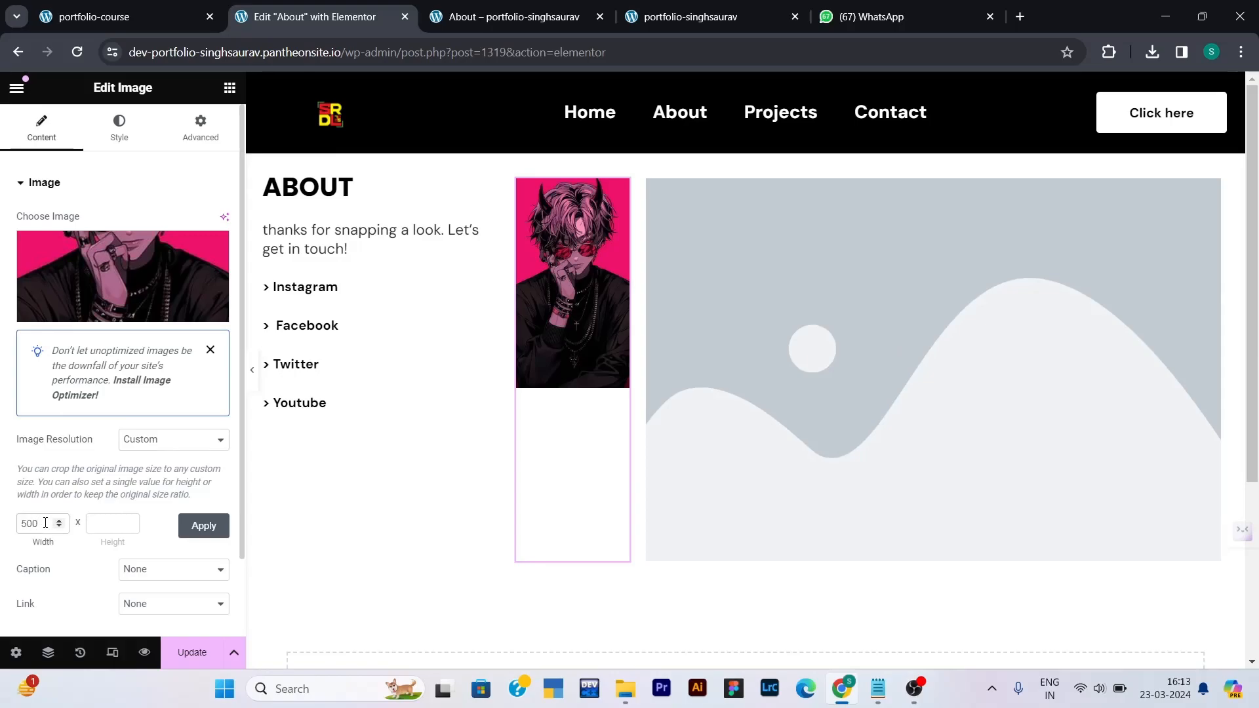
left_click(187, 531)
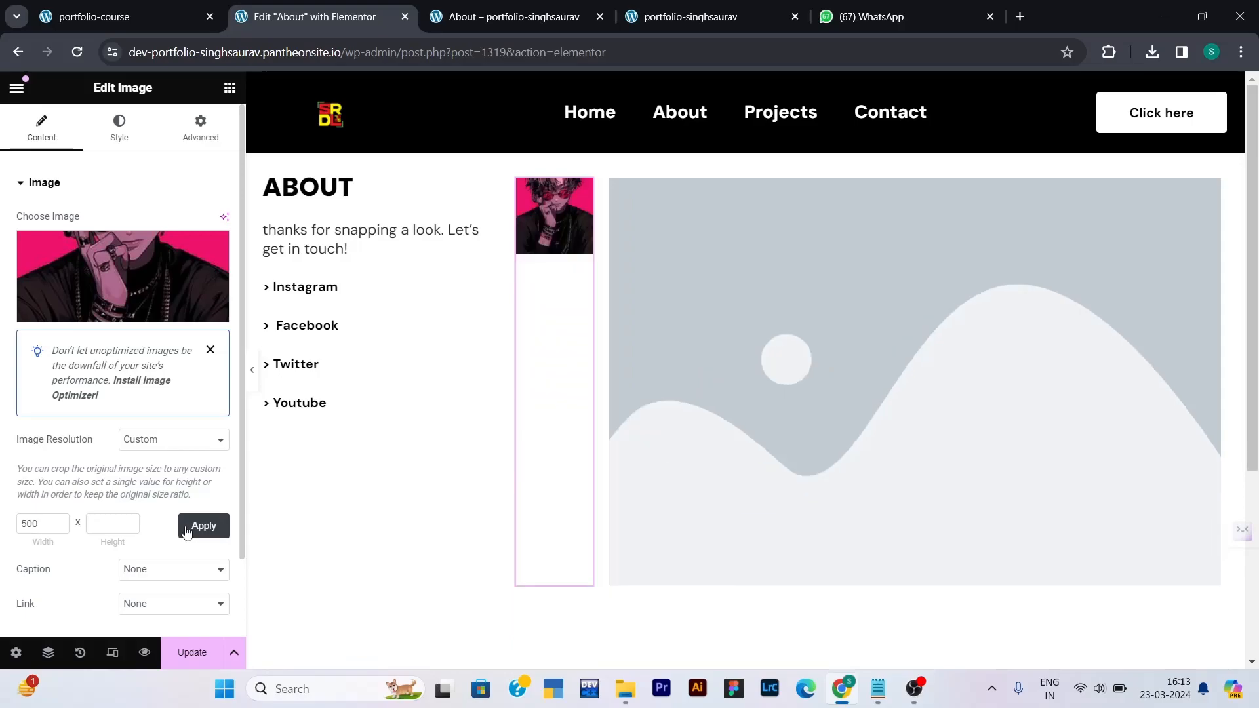
left_click_drag(39, 523, 11, 525)
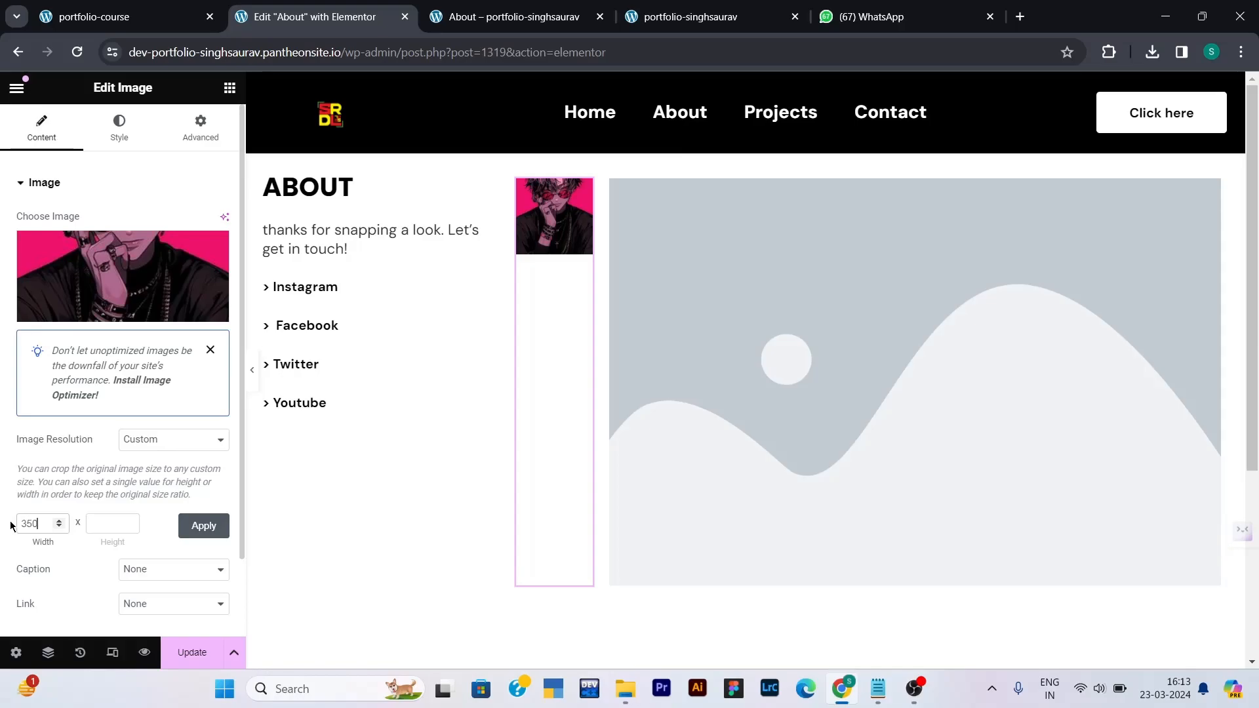
left_click(217, 525)
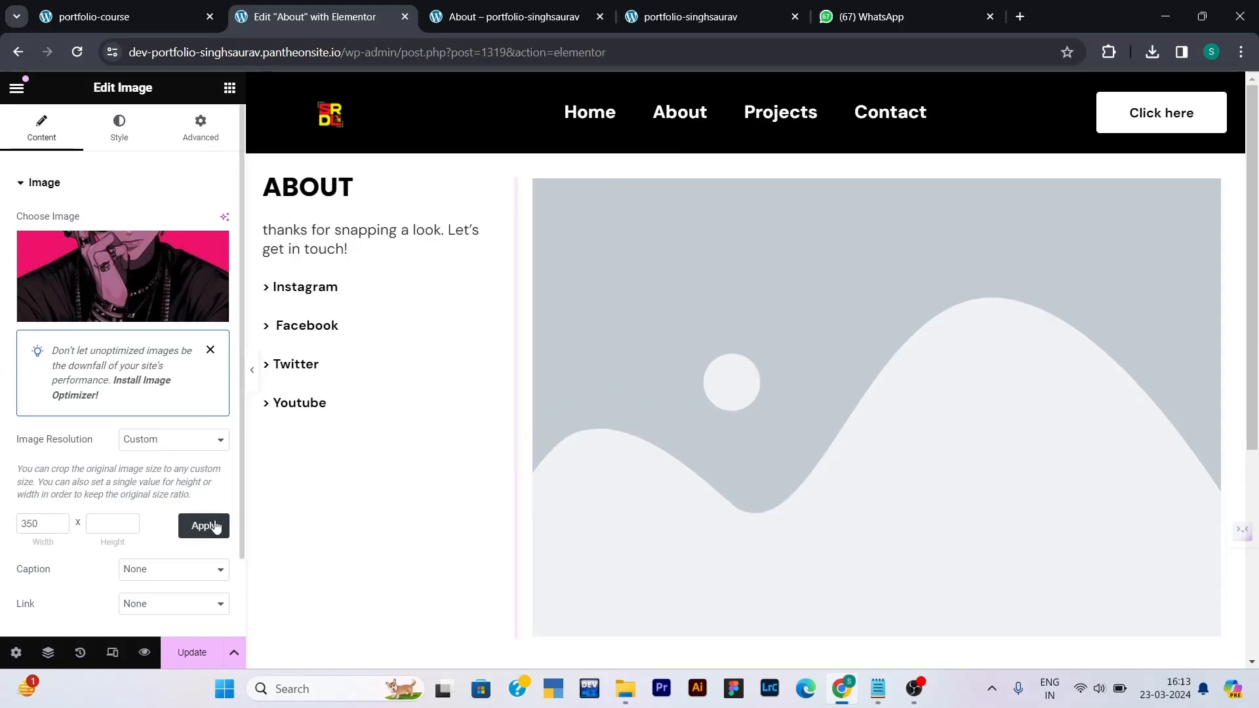
left_click(217, 525)
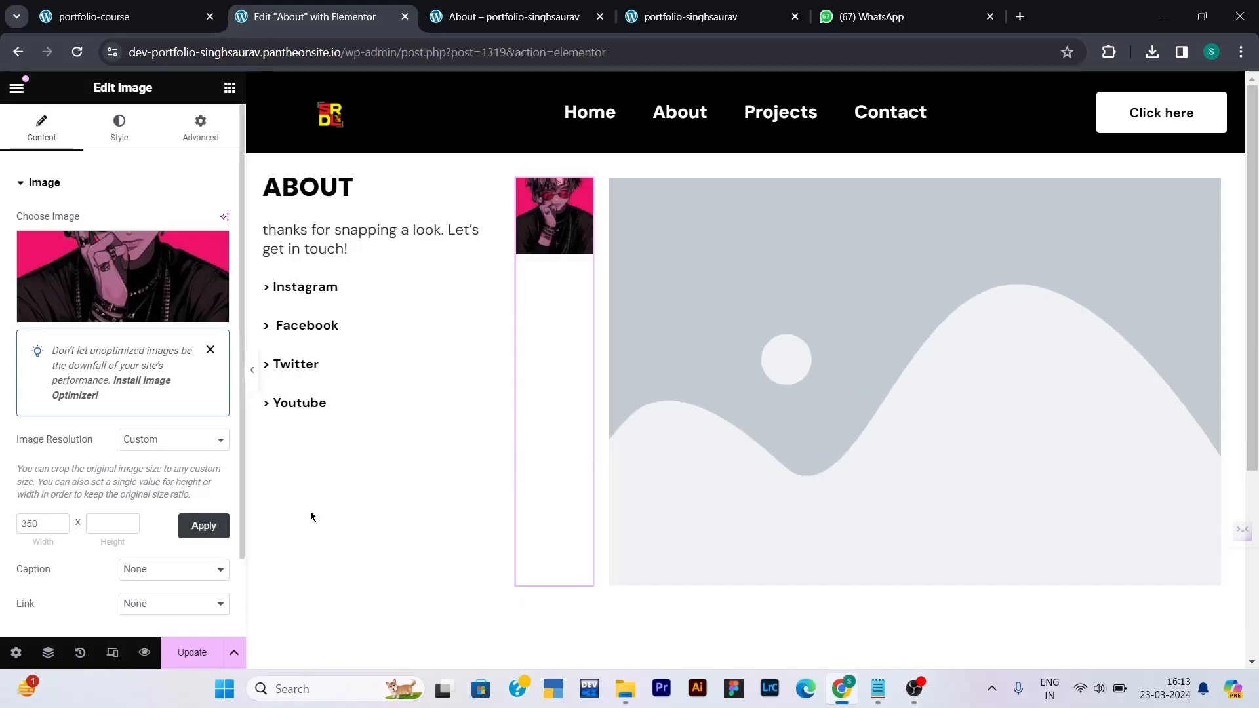
- Replace the remaining placeholder image with the purple-aura anime character picture from the media library
left_click(643, 289)
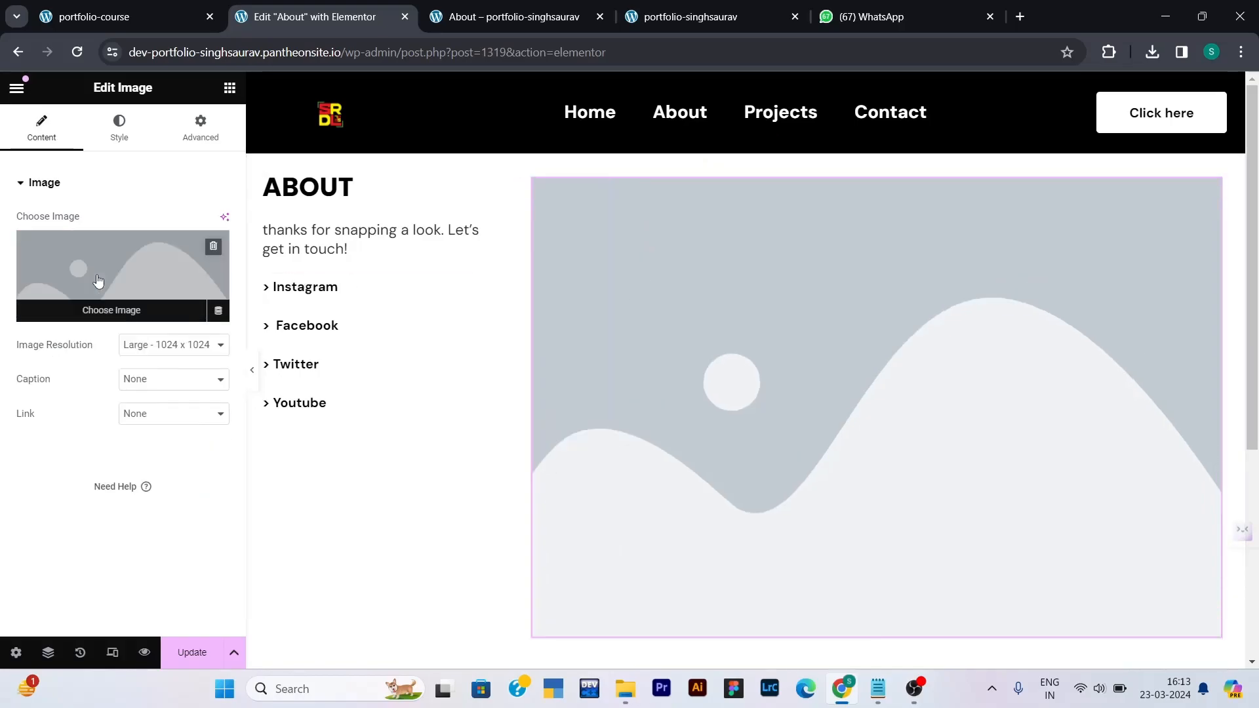
left_click(115, 278)
left_click(528, 293)
left_click(1201, 623)
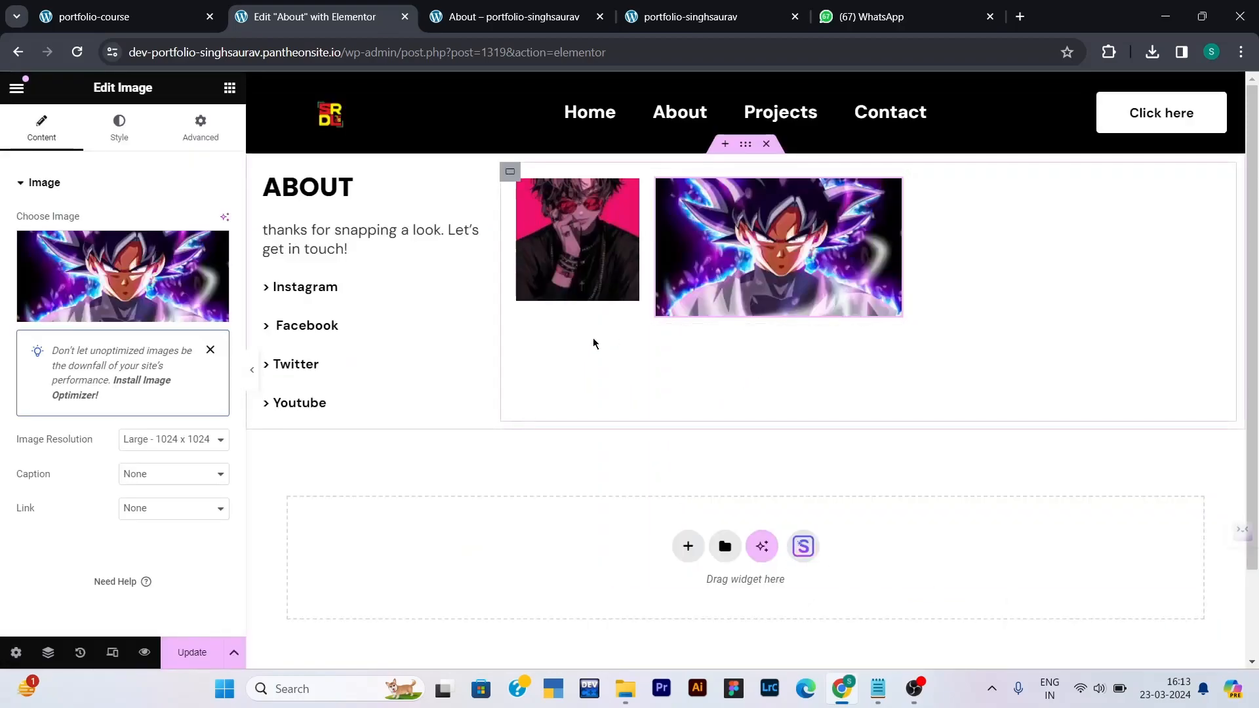
- Set the image resolution of the pink-background image to Full
left_click(568, 262)
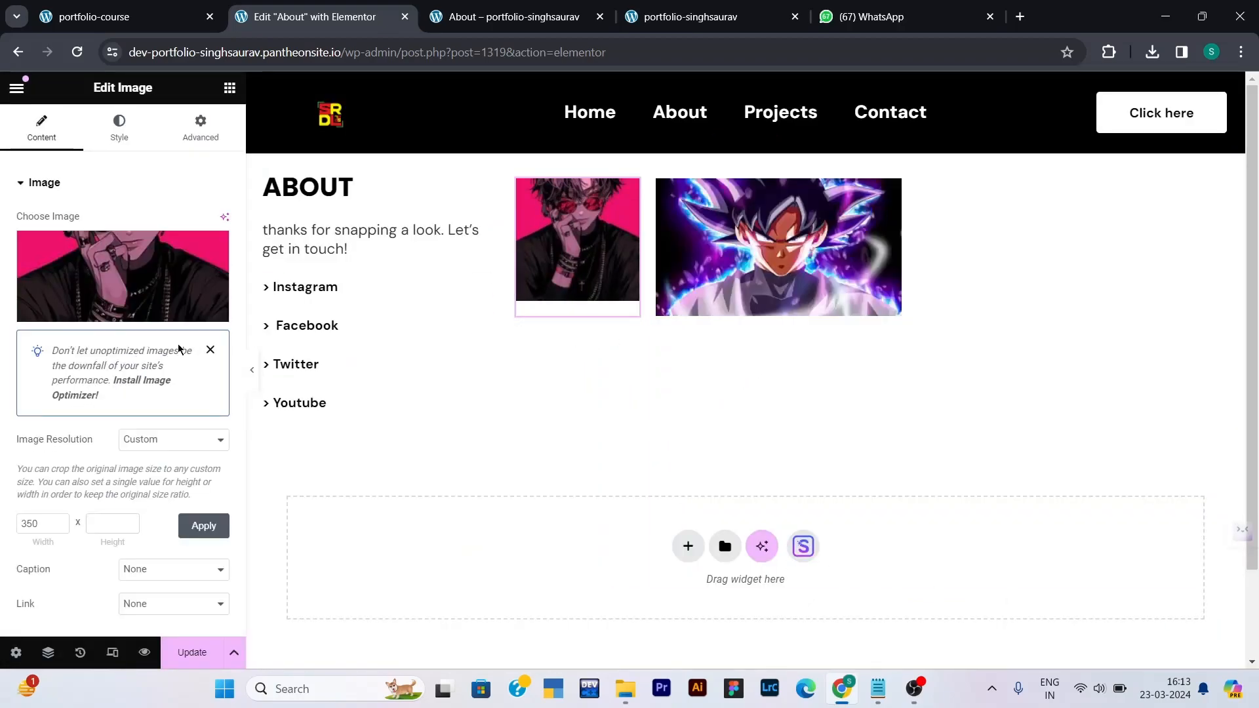
left_click(172, 453)
left_click(159, 537)
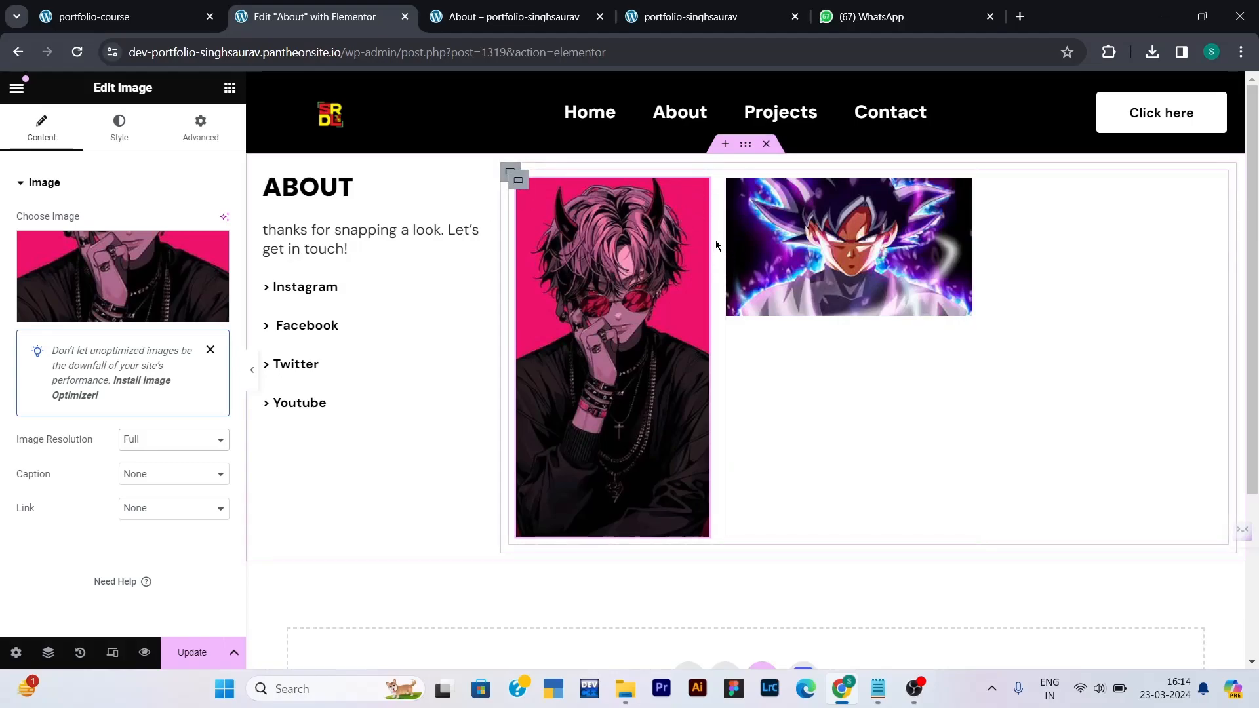
- Increase the column and row gaps of the container holding the two images to 35 px
left_click(519, 182)
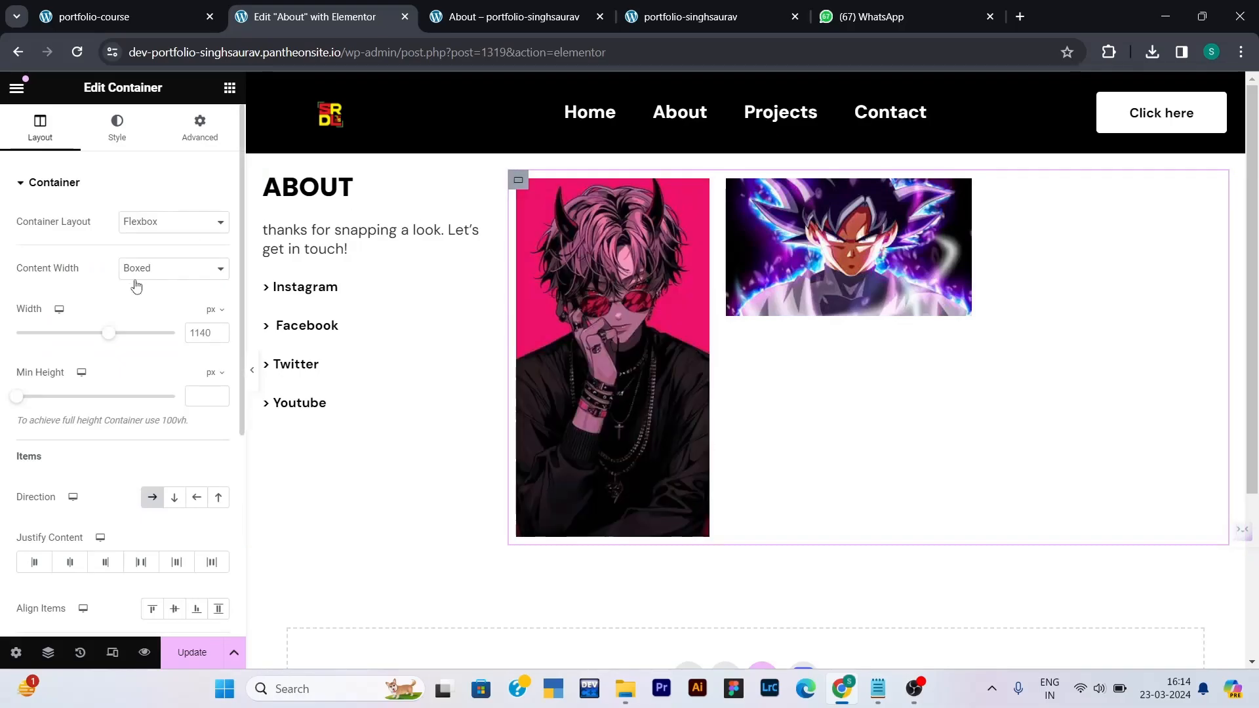
scroll(168, 425, "down", 3)
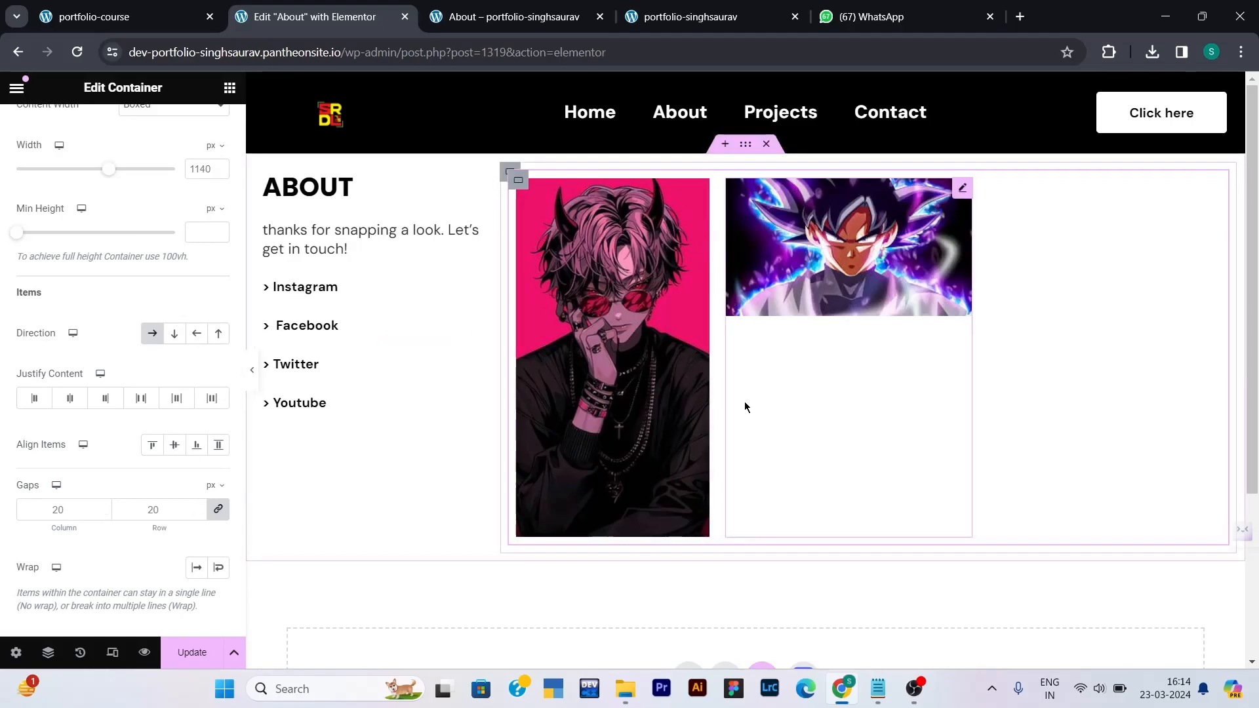
left_click(105, 512)
left_click(105, 513)
left_click(105, 512)
key("Up")
key("Up")
key("Up")
key("Up")
key("Up")
key("Up")
key("Up")
key("Up")
key("Up")
key("Up")
key("Up")
key("Up")
key("Up")
key("Up")
key("Up")
key("Up")
key("Up")
key("Up")
key("Up")
key("Up")
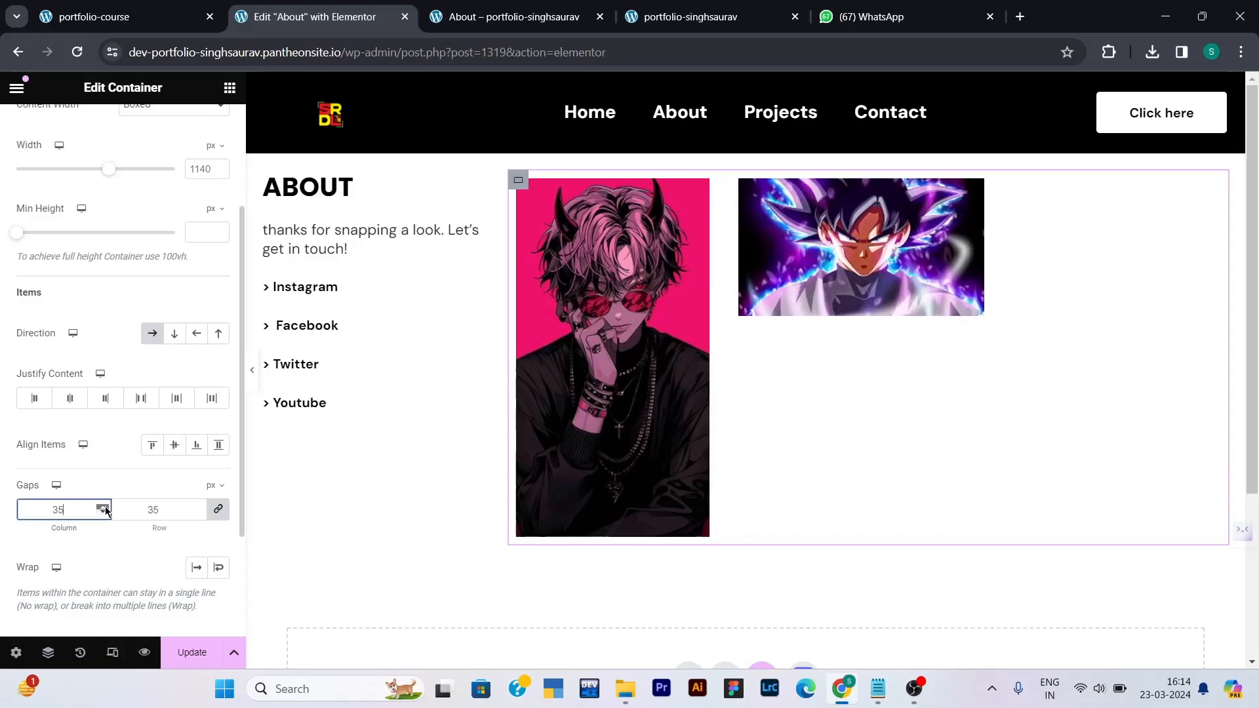
- Set the image container's column gap to 84 px and, with the gap values unlinked, its row gap to 0
key("Up")
key("Up")
key("Up")
key("Up")
key("Up")
key("Up")
key("Up")
key("Up")
key("Up")
key("Up")
key("Up")
key("Up")
key("Up")
key("Up")
key("Up")
key("Up")
key("Up")
key("Up")
key("Up")
key("Up")
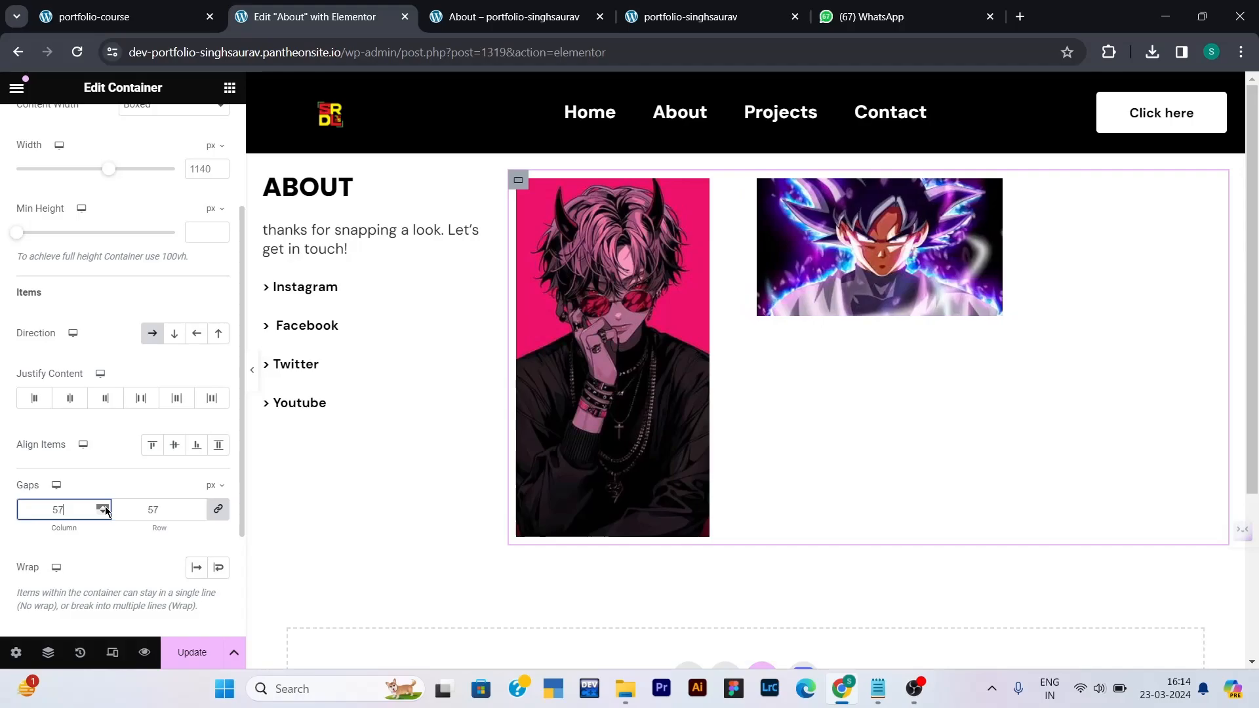
key("Up")
key("Up")
key("Up")
key("Up")
key("Up")
key("Up")
key("Up")
key("Up")
key("Up")
key("Up")
key("Up")
key("Up")
key("Up")
key("Up")
key("Up")
key("Up")
key("Up")
key("Up")
key("Up")
key("Up")
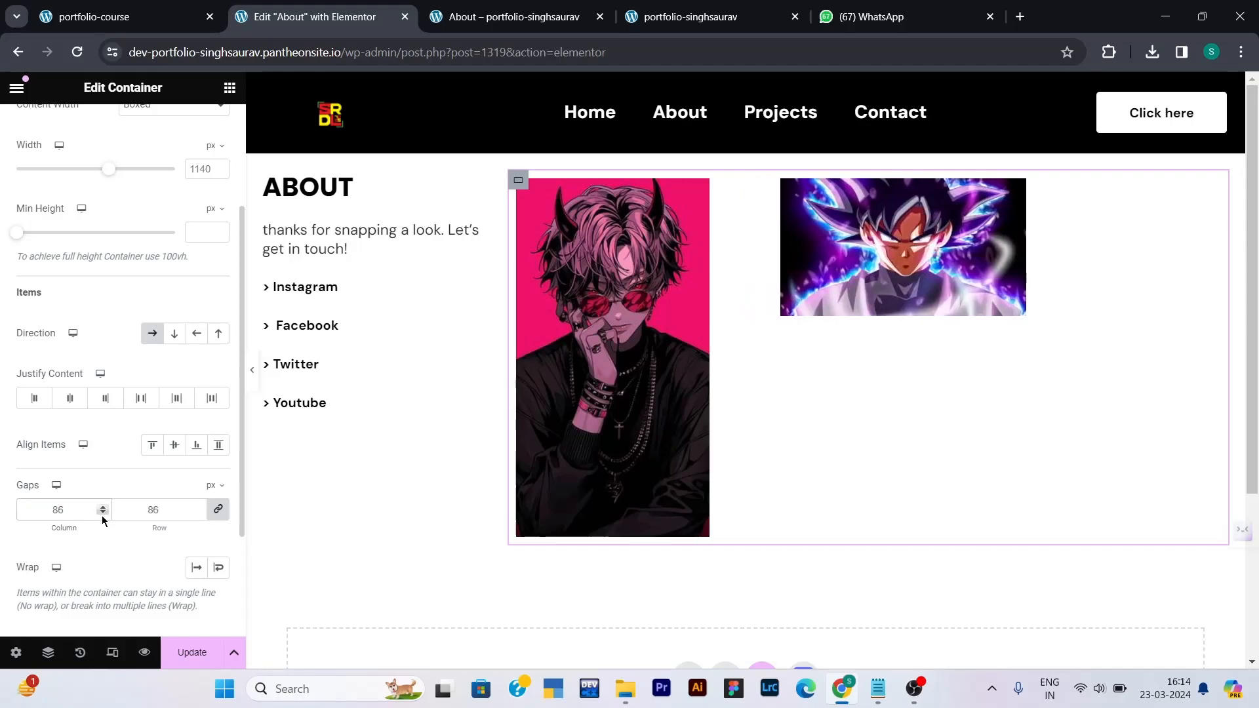
key("Down")
key("Down")
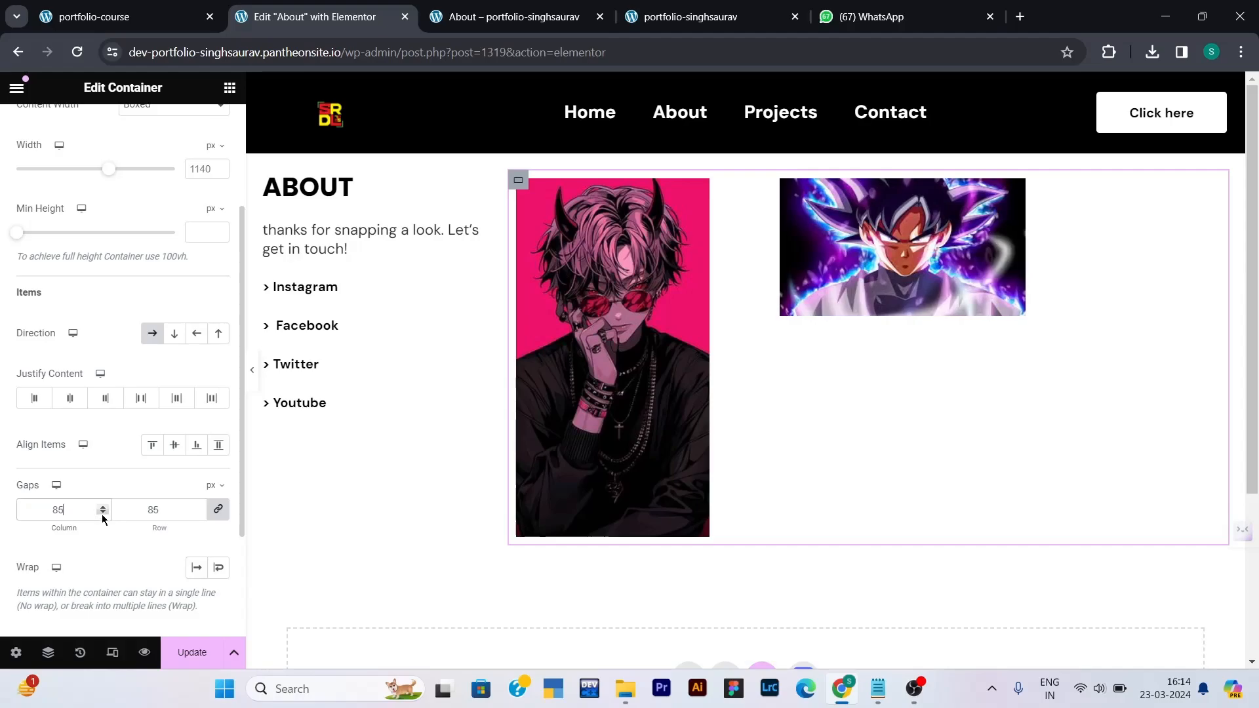
left_click(222, 512)
double_click(137, 509)
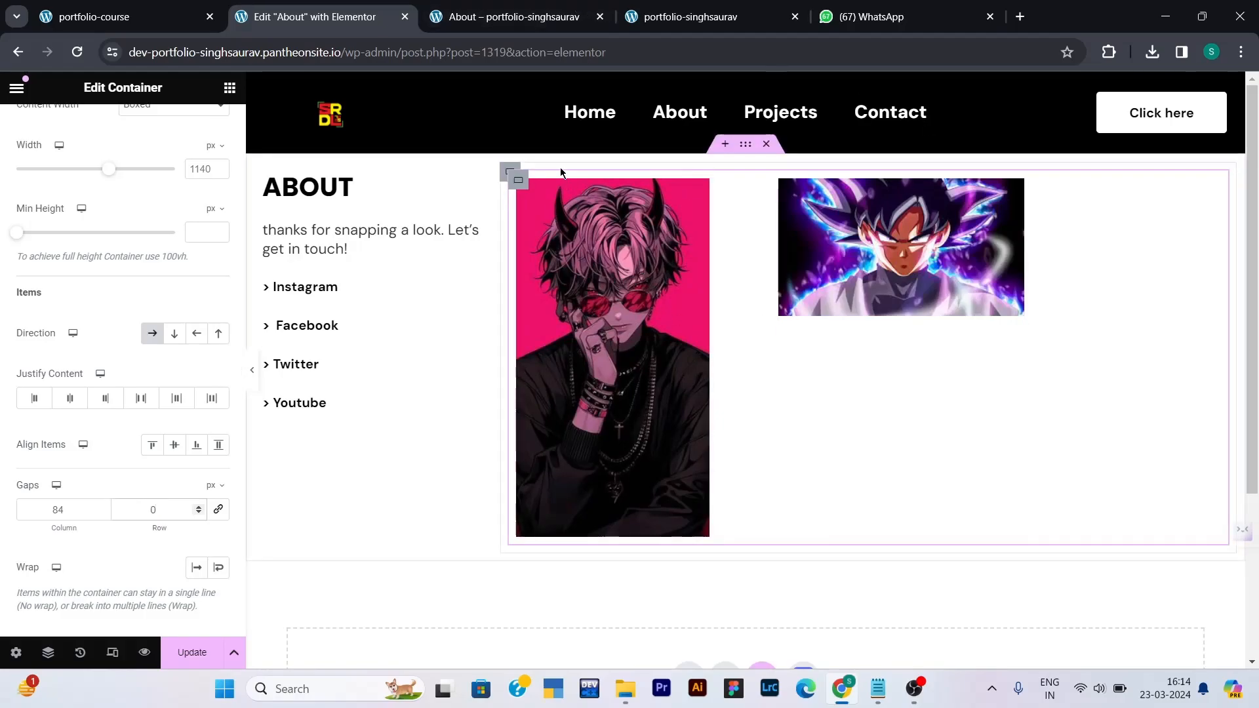
- Try a 31 px margin on all sides of the image container, then reset it to 0
scroll(90, 272, "up", 3)
left_click(200, 128)
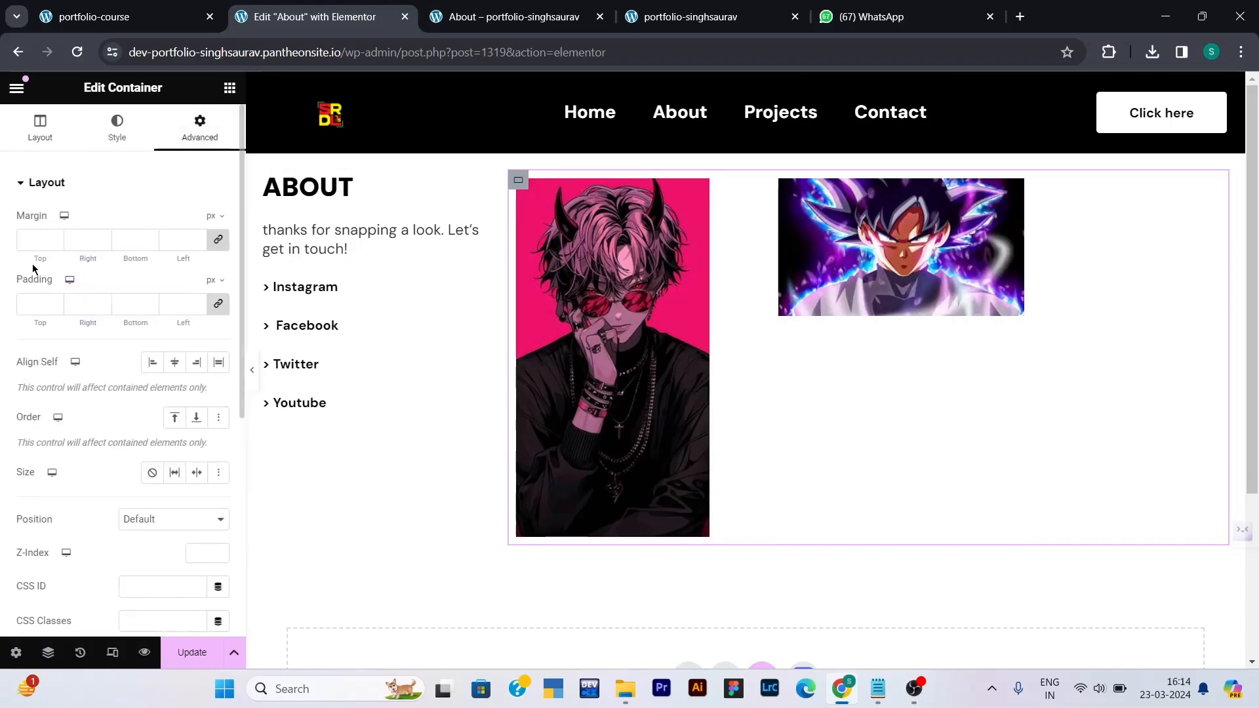
left_click_drag(35, 257, 60, 263)
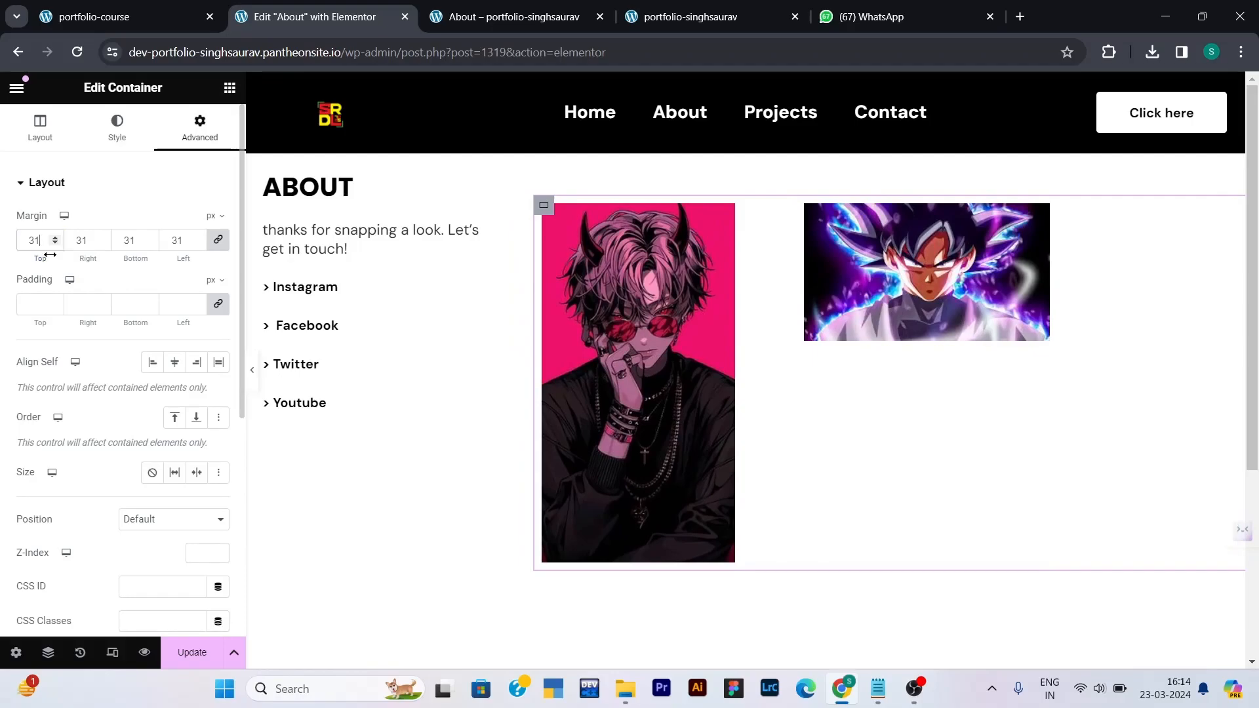
type("0")
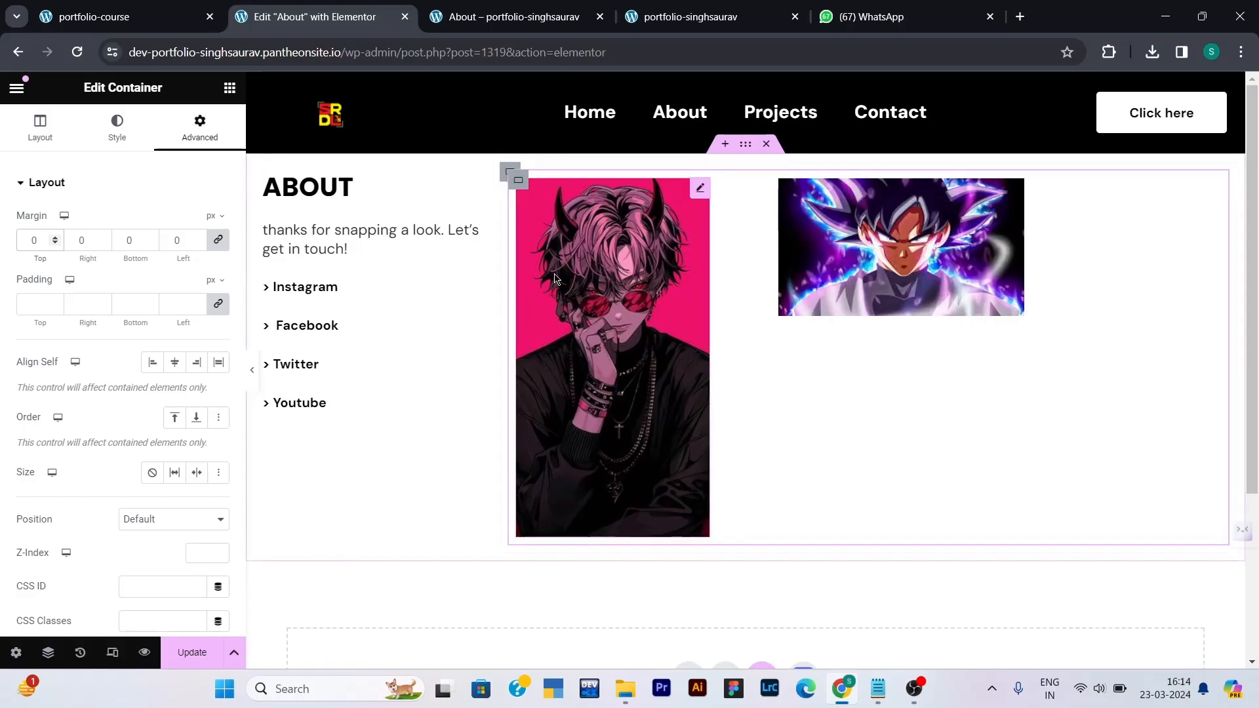
- Set the image container's margin to 18 px on all four sides
left_click(38, 254)
mouse_move(37, 253)
left_mouse_down()
mouse_move(87, 258)
mouse_move(41, 257)
mouse_move(84, 272)
mouse_move(37, 242)
left_mouse_up()
left_click(54, 240)
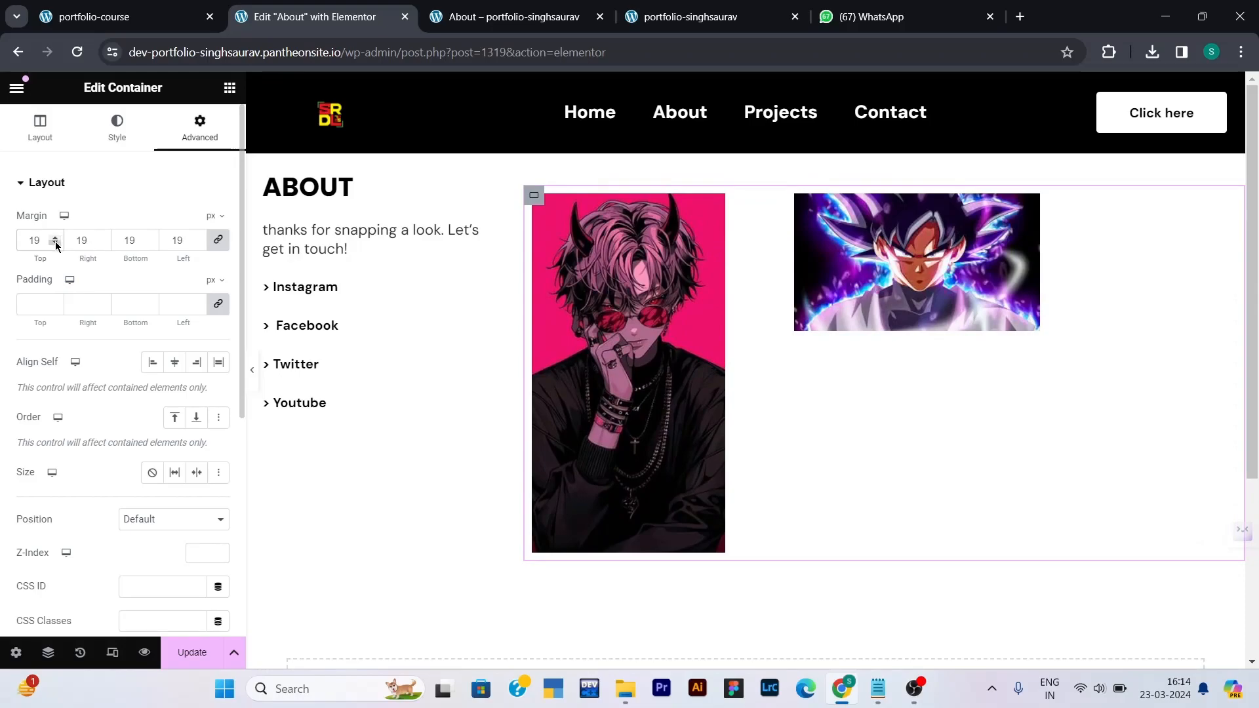
left_click(55, 244)
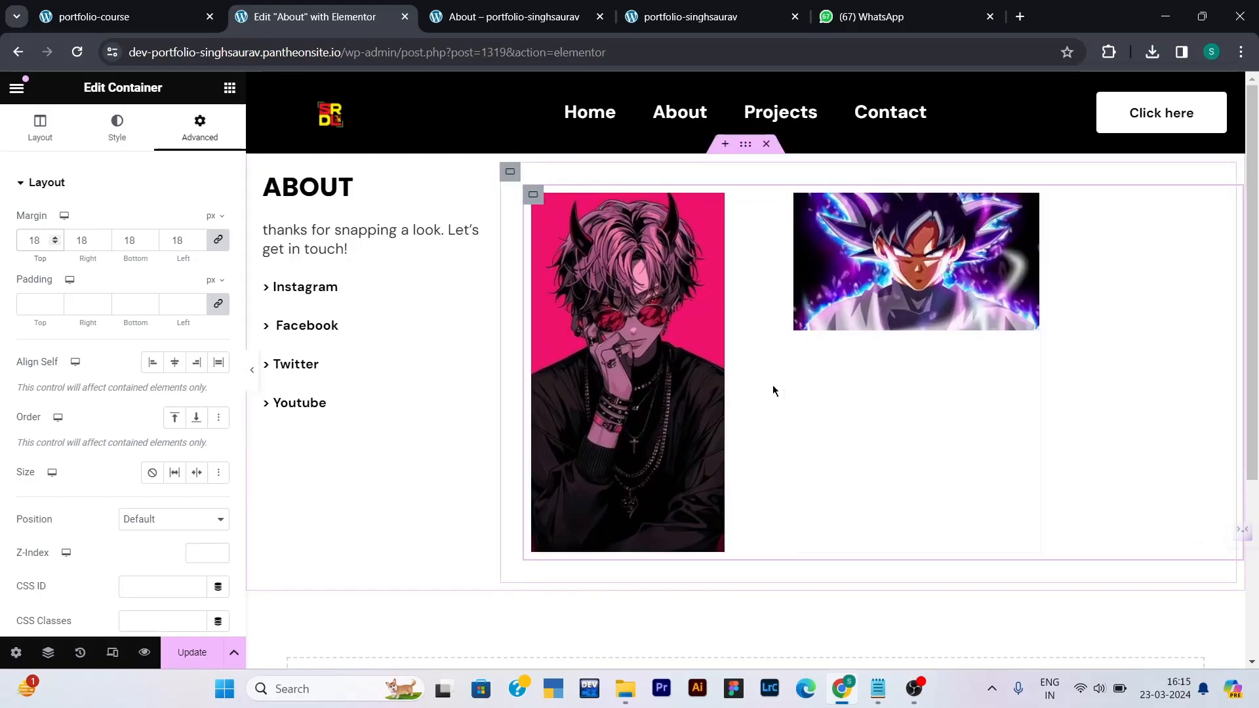
- Update the About page, check the image spacing in the page preview, and return to the editor
left_click(192, 653)
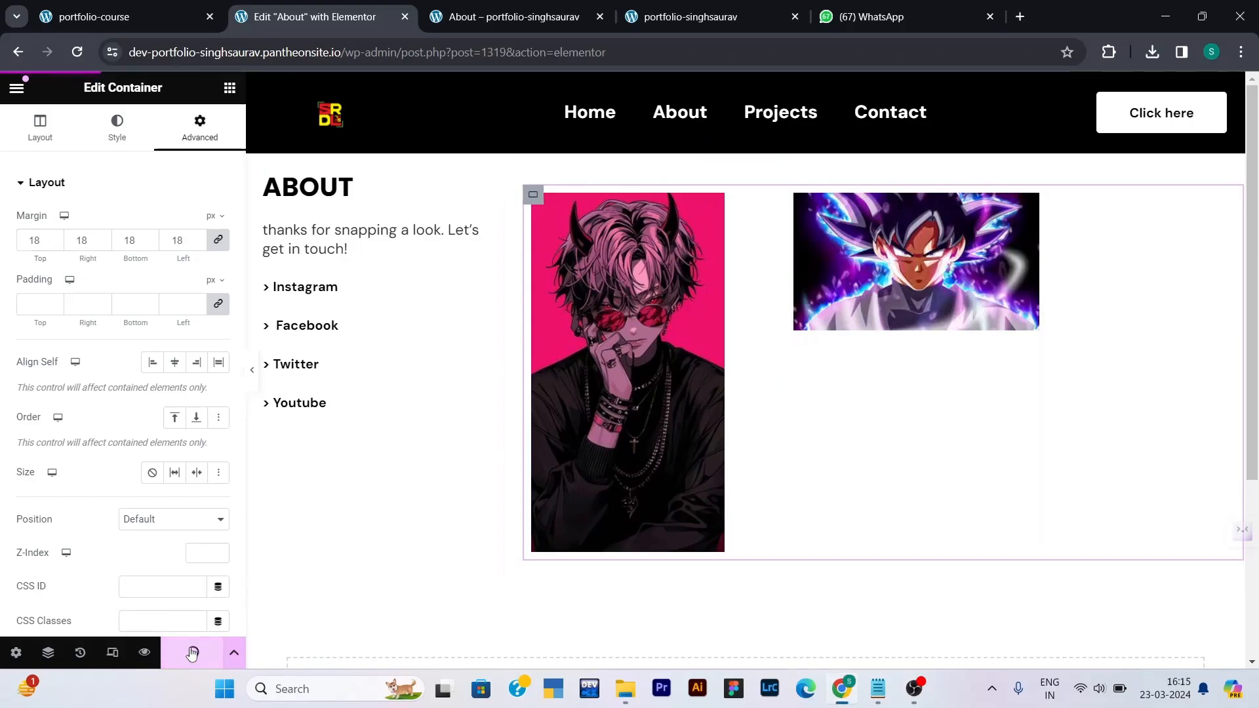
left_click(145, 654)
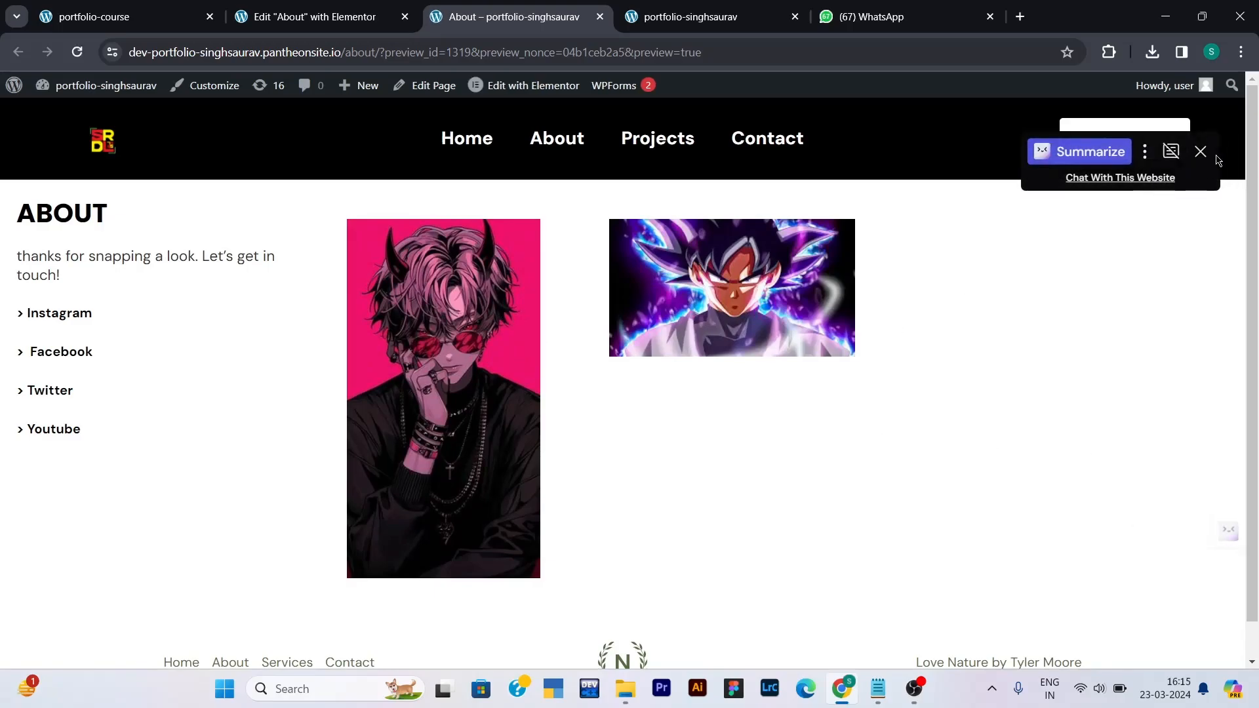
left_click(1201, 151)
left_click(344, 25)
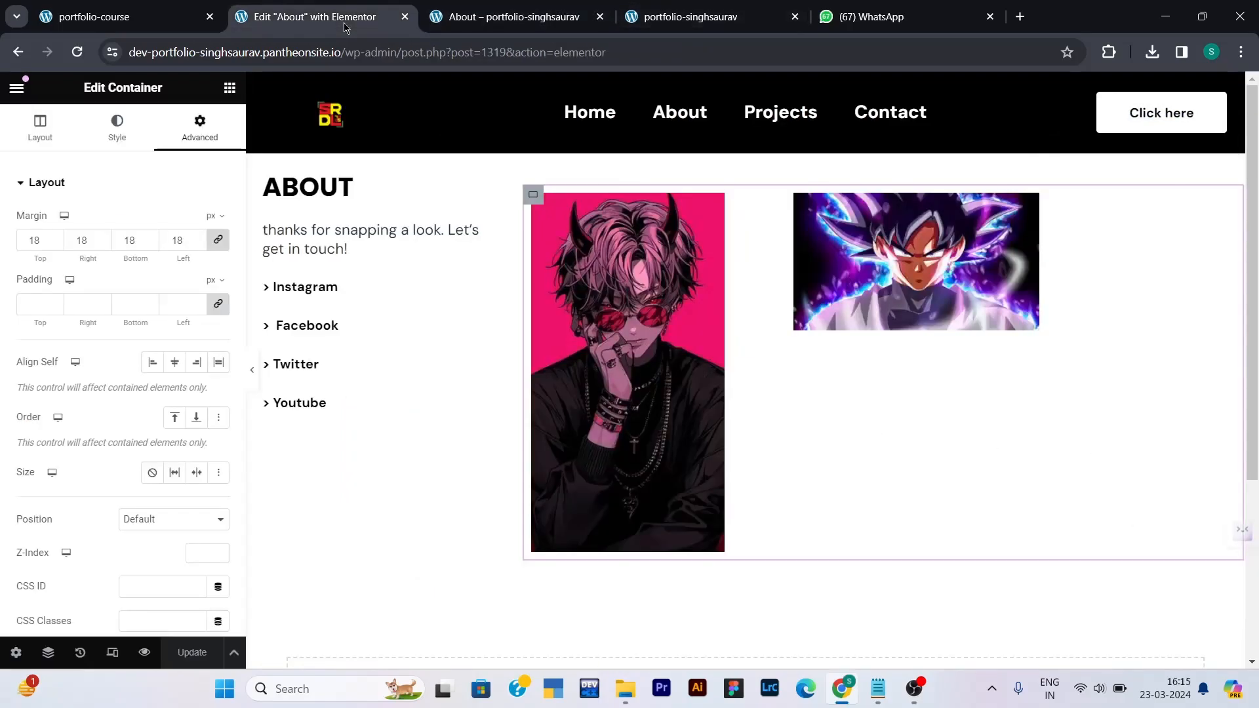
- Set the image container's margin to 64 px on all sides and update the page
mouse_move(33, 254)
left_mouse_down()
mouse_move(66, 259)
mouse_move(21, 234)
left_mouse_up()
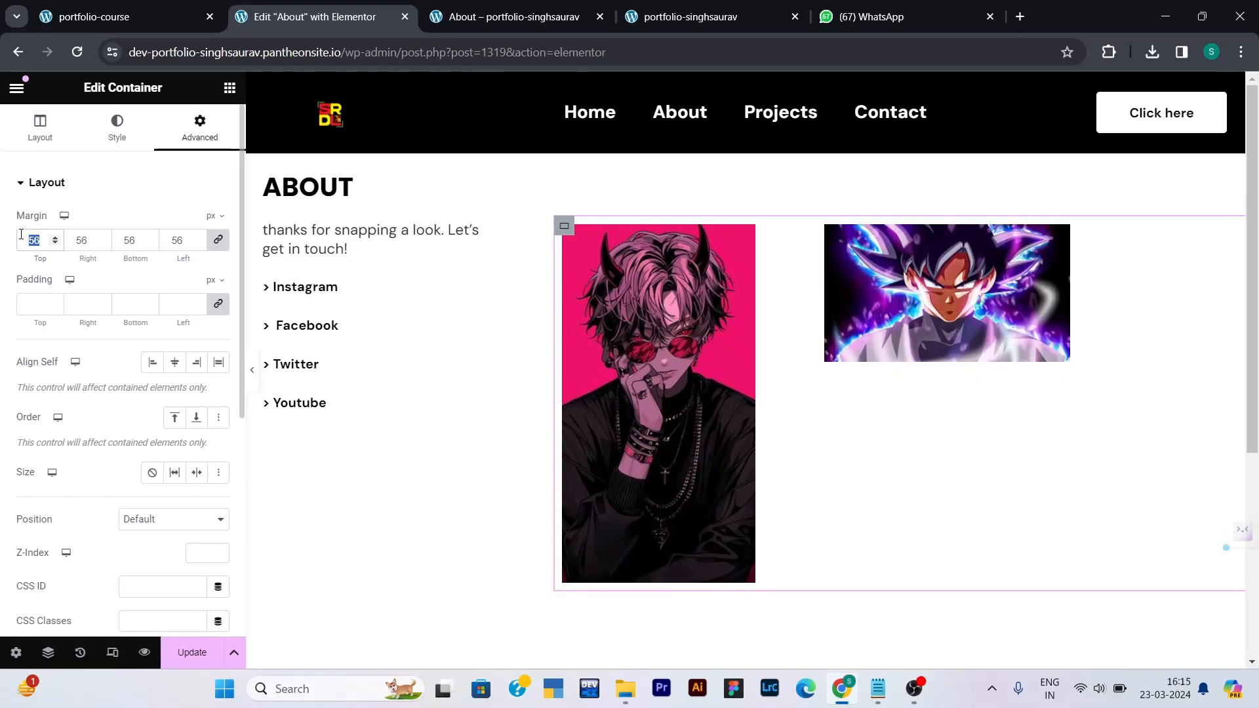
type("64")
left_click(196, 653)
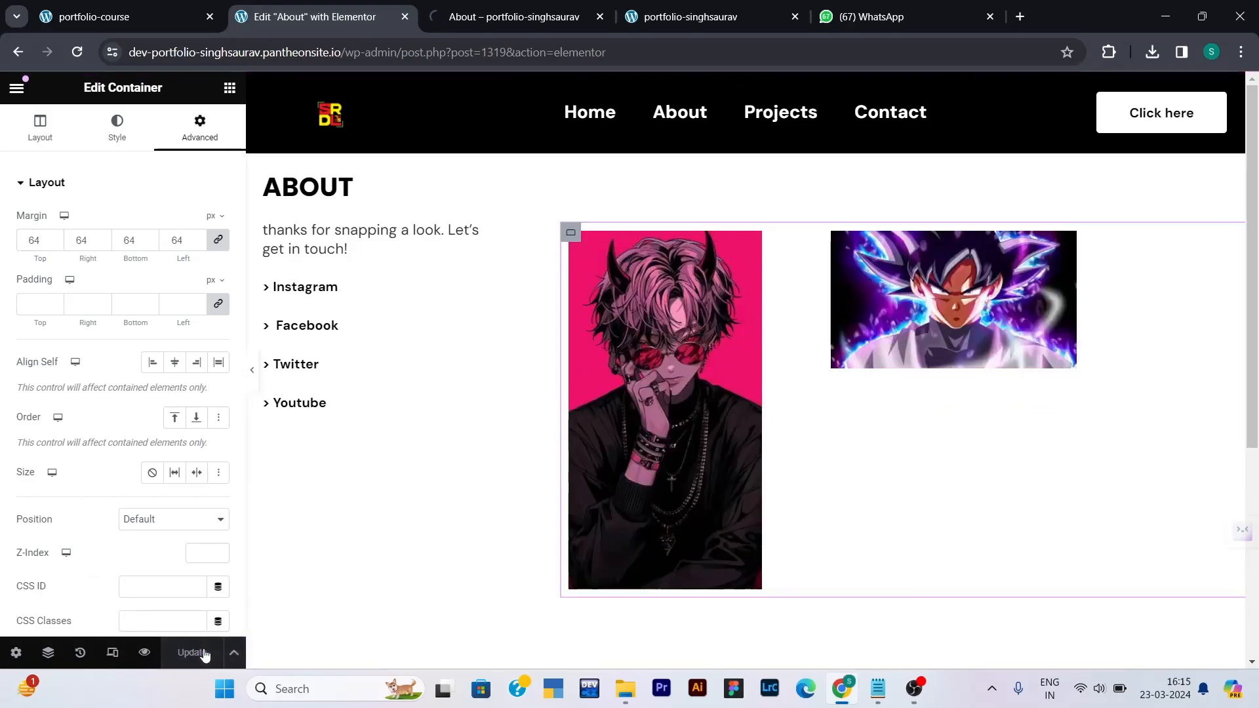
- Preview the About page and examine the position of the two images beside the social links column
left_click(143, 653)
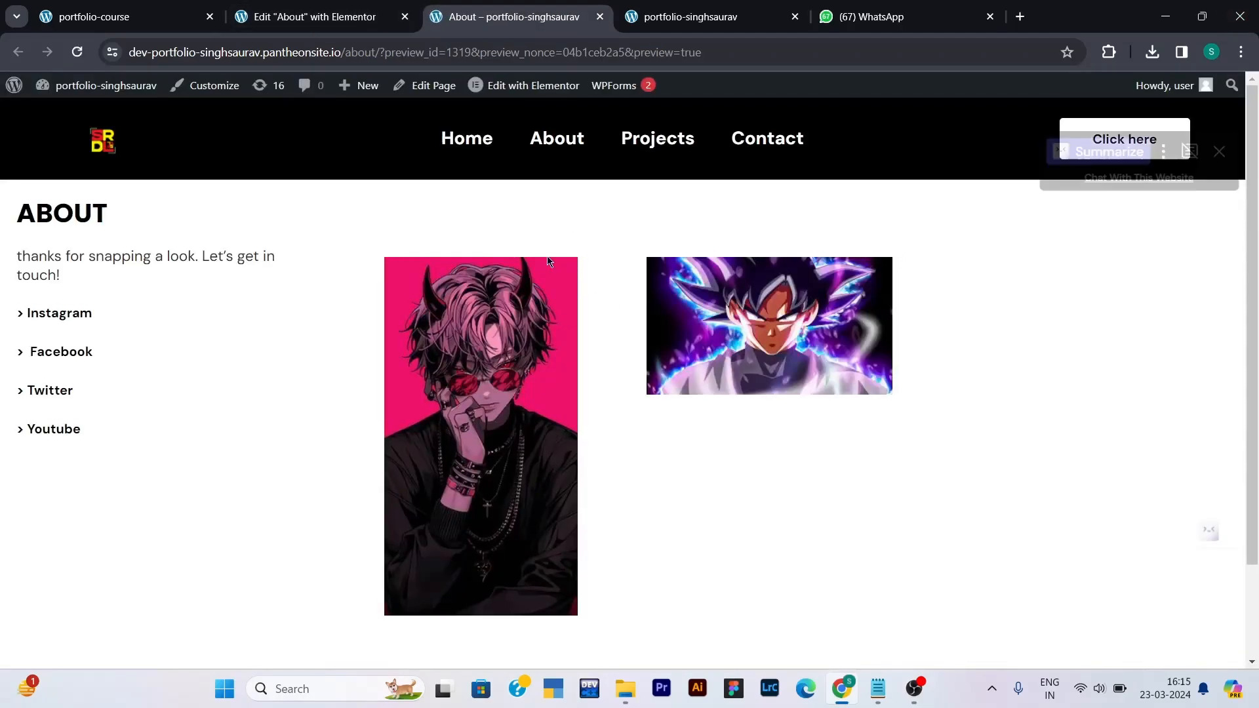
left_click(1200, 155)
scroll(756, 377, "down", 2)
scroll(757, 395, "up", 2)
scroll(757, 395, "down", 2)
scroll(756, 395, "up", 2)
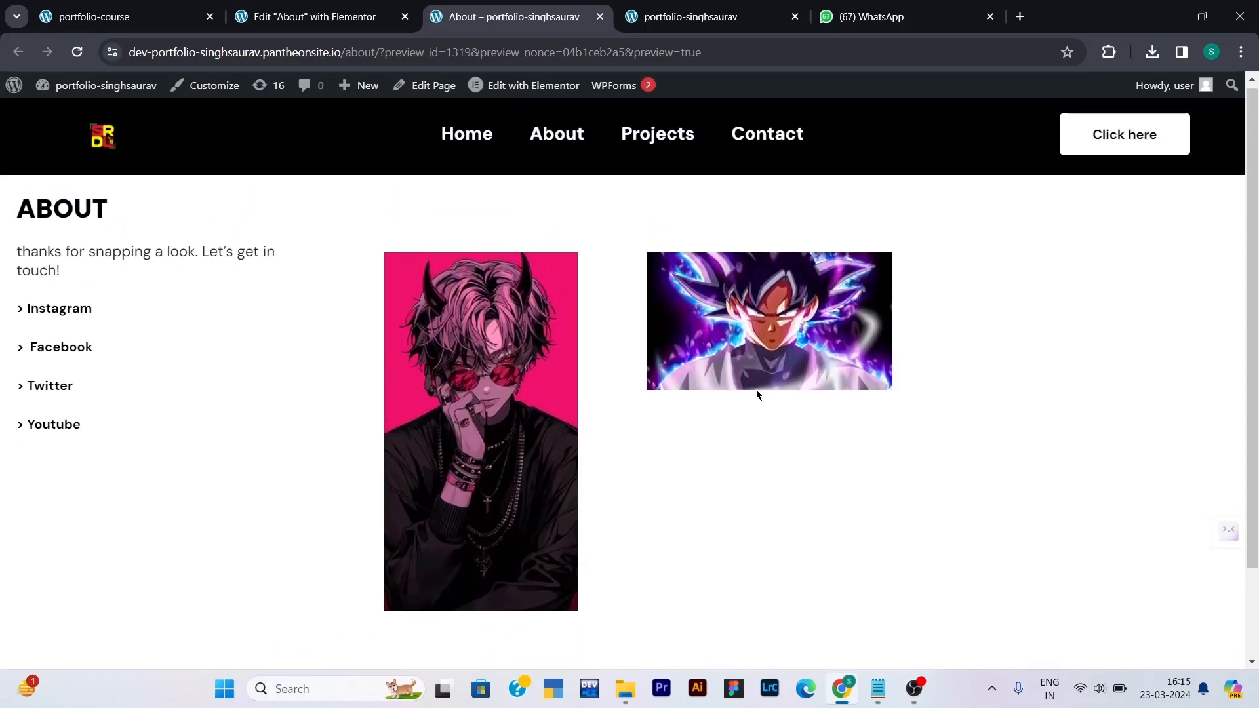
scroll(762, 413, "down", 2)
scroll(762, 413, "up", 2)
scroll(762, 413, "down", 2)
scroll(762, 413, "up", 2)
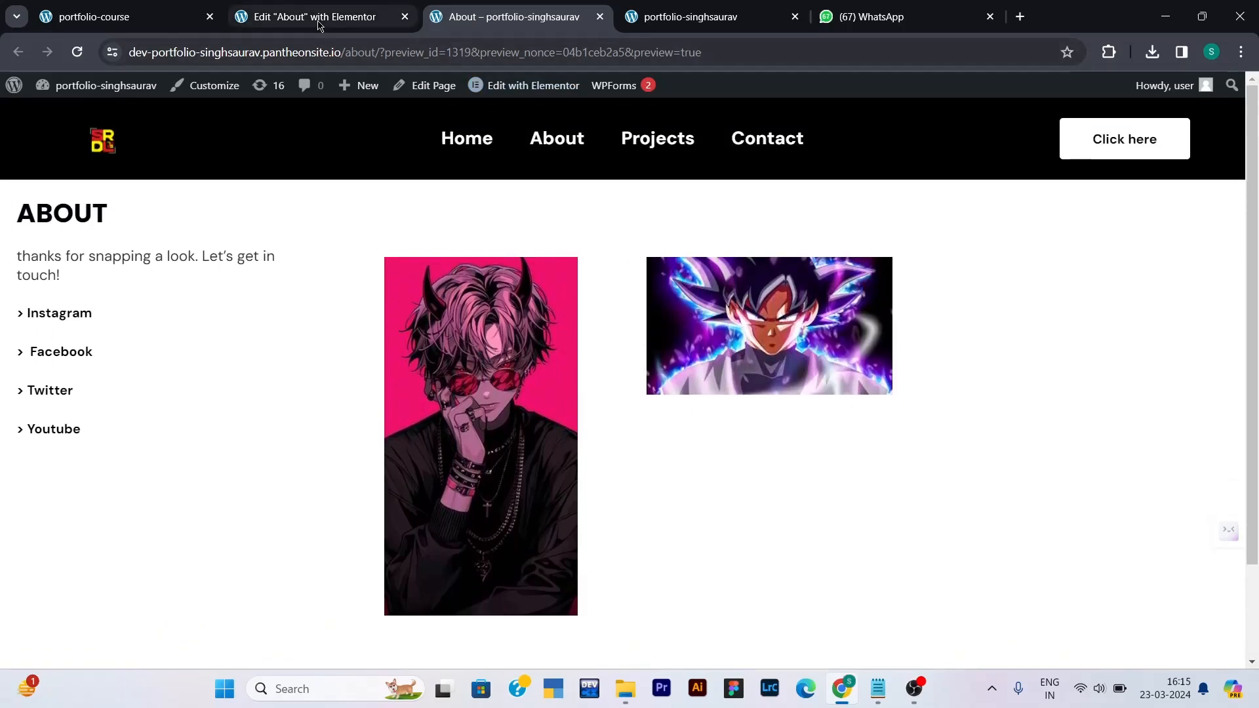
- Return to the editor and add a Heading widget below the container with the two images
left_click(289, 18)
scroll(844, 467, "down", 3)
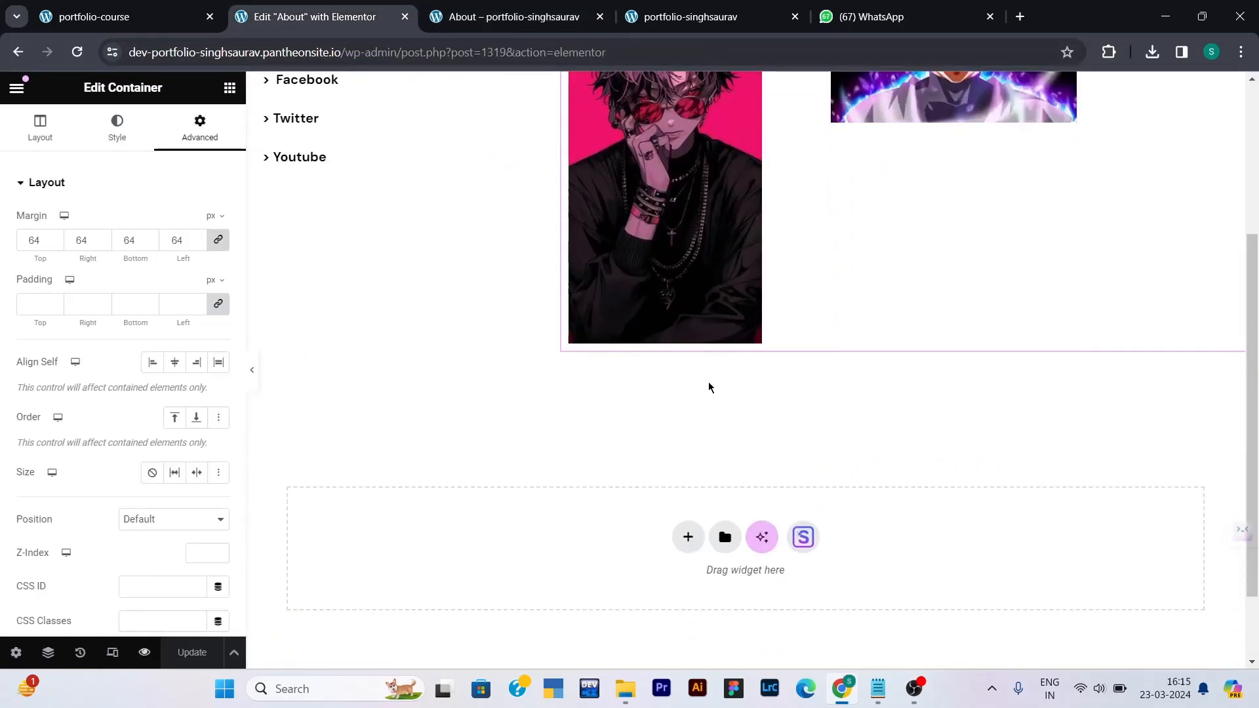
left_click(226, 92)
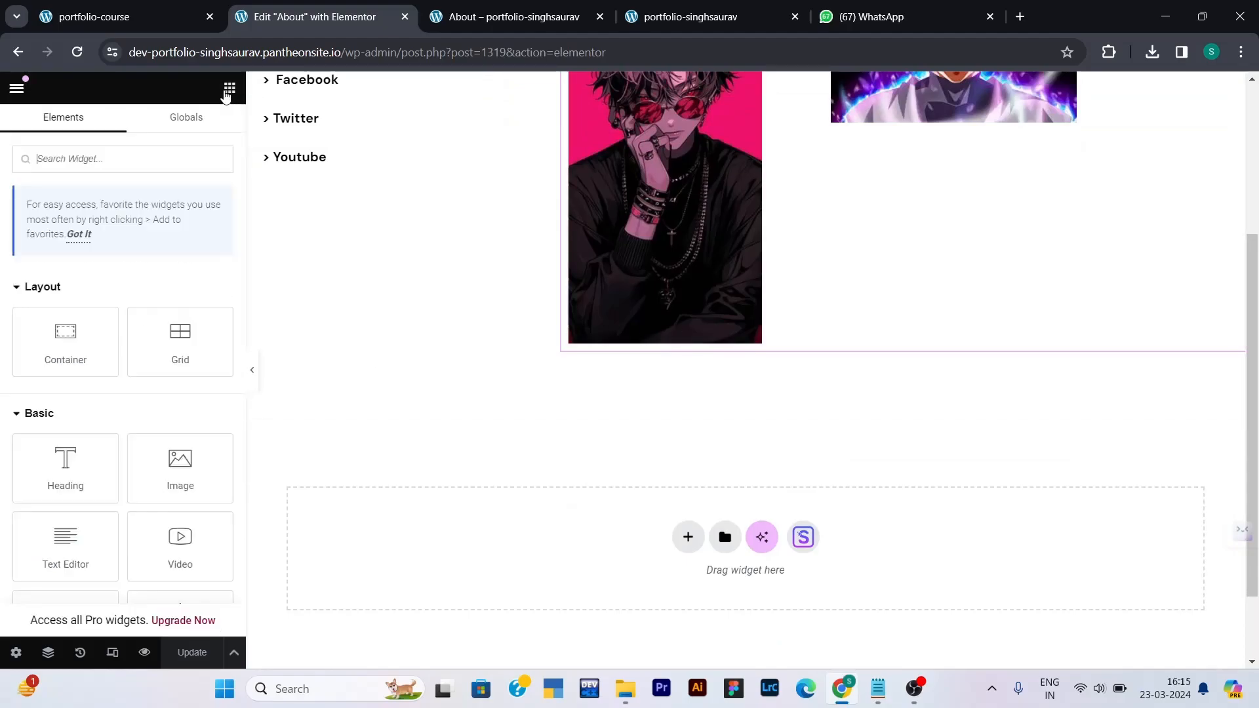
scroll(111, 338, "down", 3)
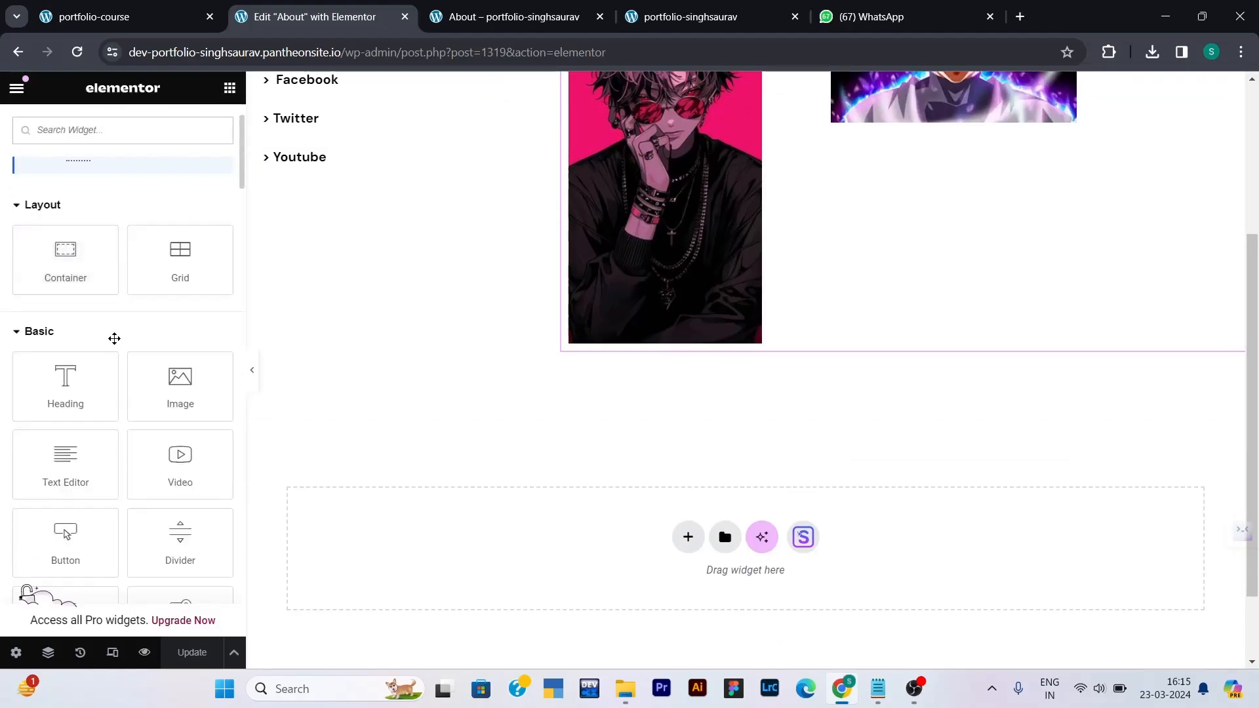
left_click_drag(73, 307, 781, 350)
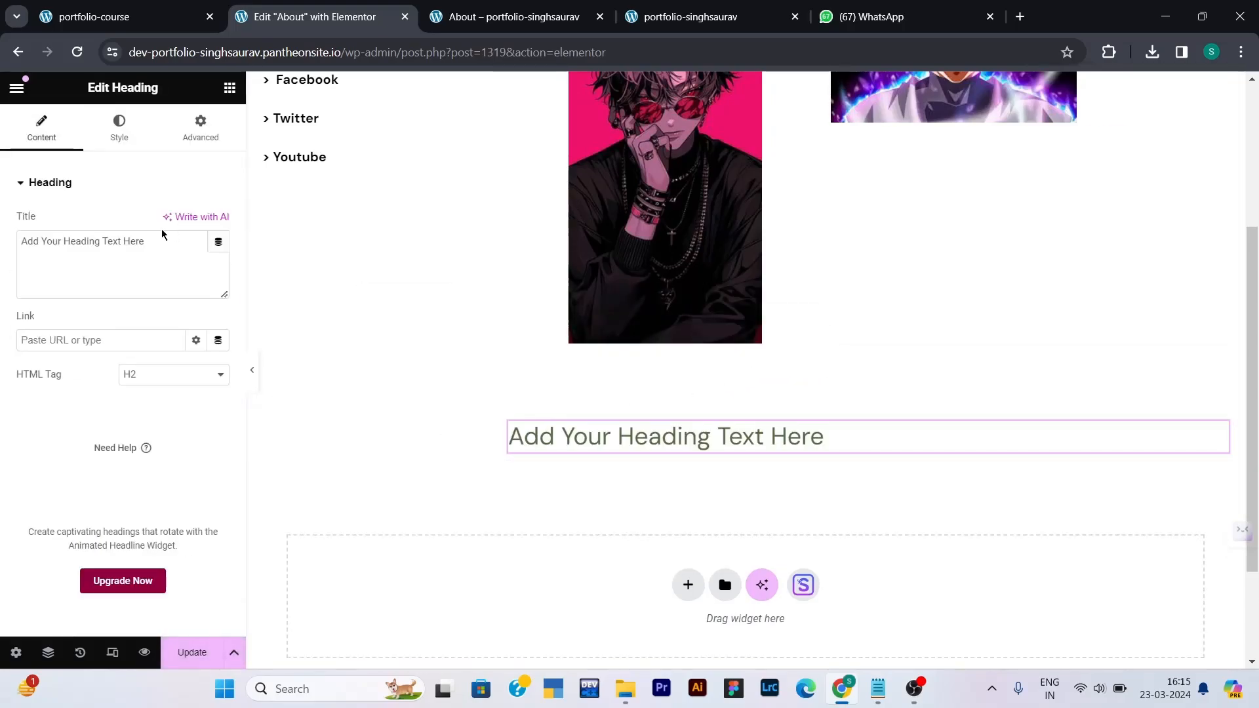
- Replace the new heading's placeholder with the "Hi there" introduction line copied from the Notepad notes
left_click(878, 689)
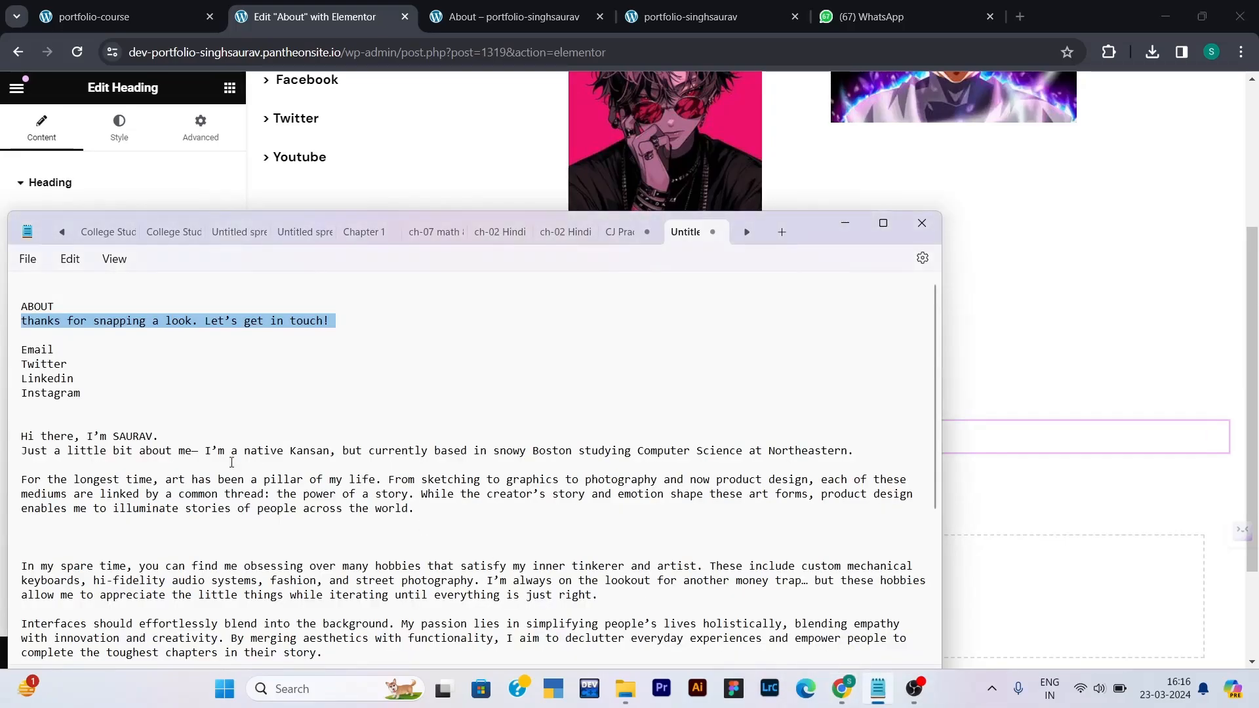
left_click_drag(159, 436, 2, 439)
key("ctrl+c")
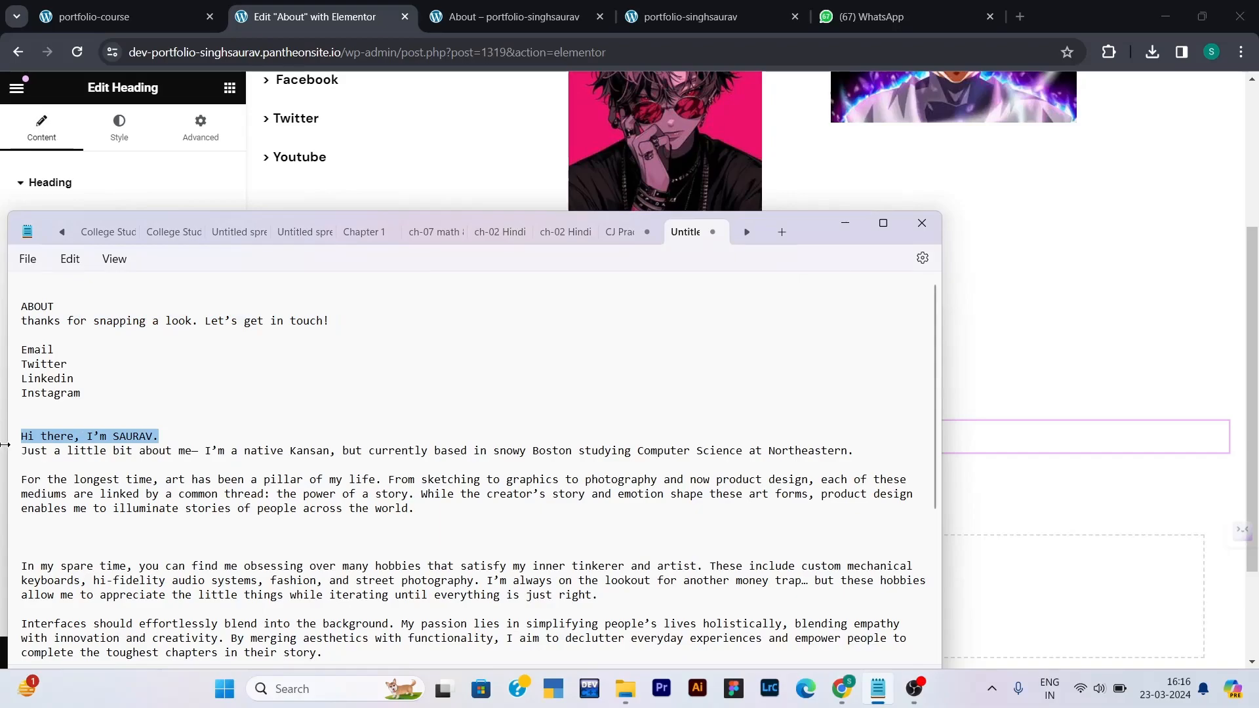
left_click(842, 688)
left_click(150, 238)
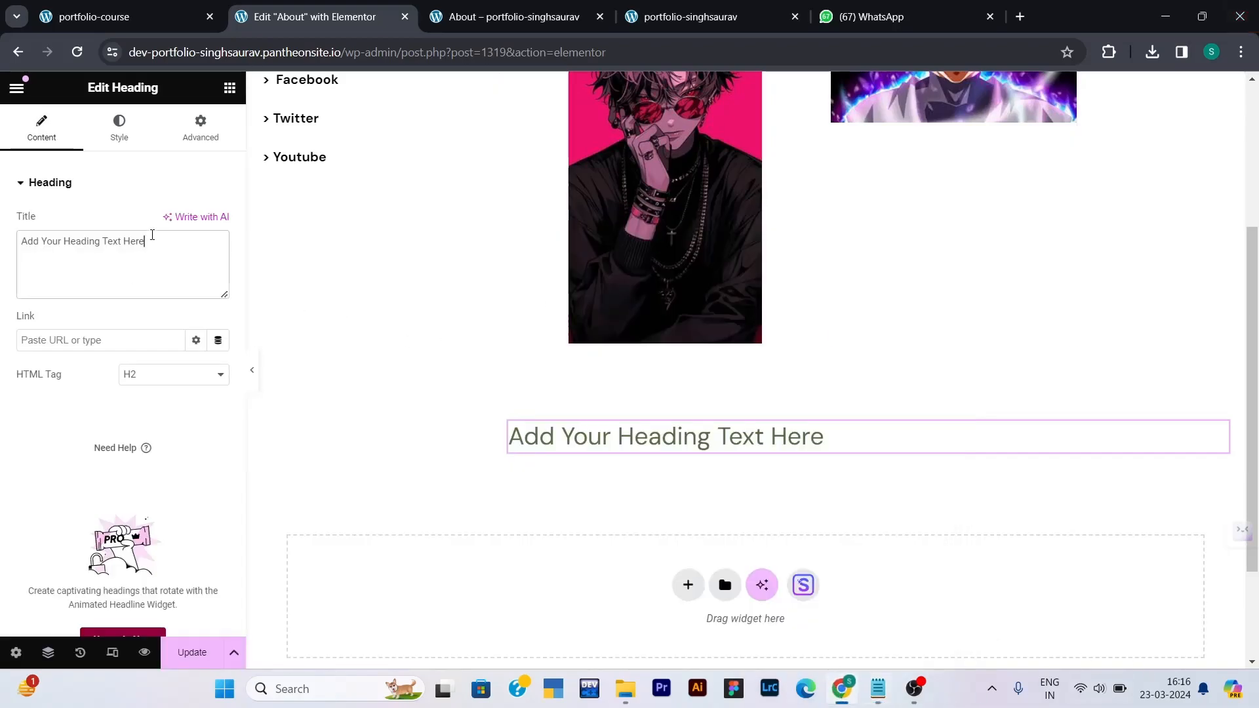
key("ctrl+a")
key("ctrl+v")
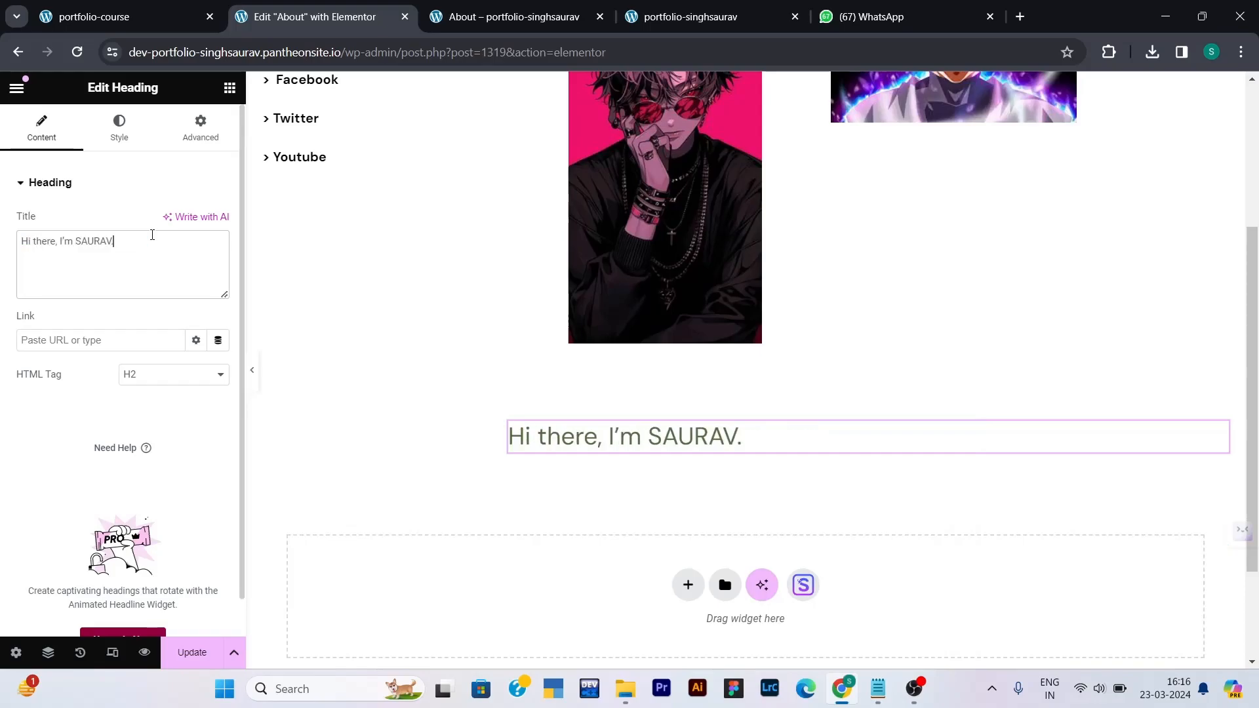
key("BackSpace")
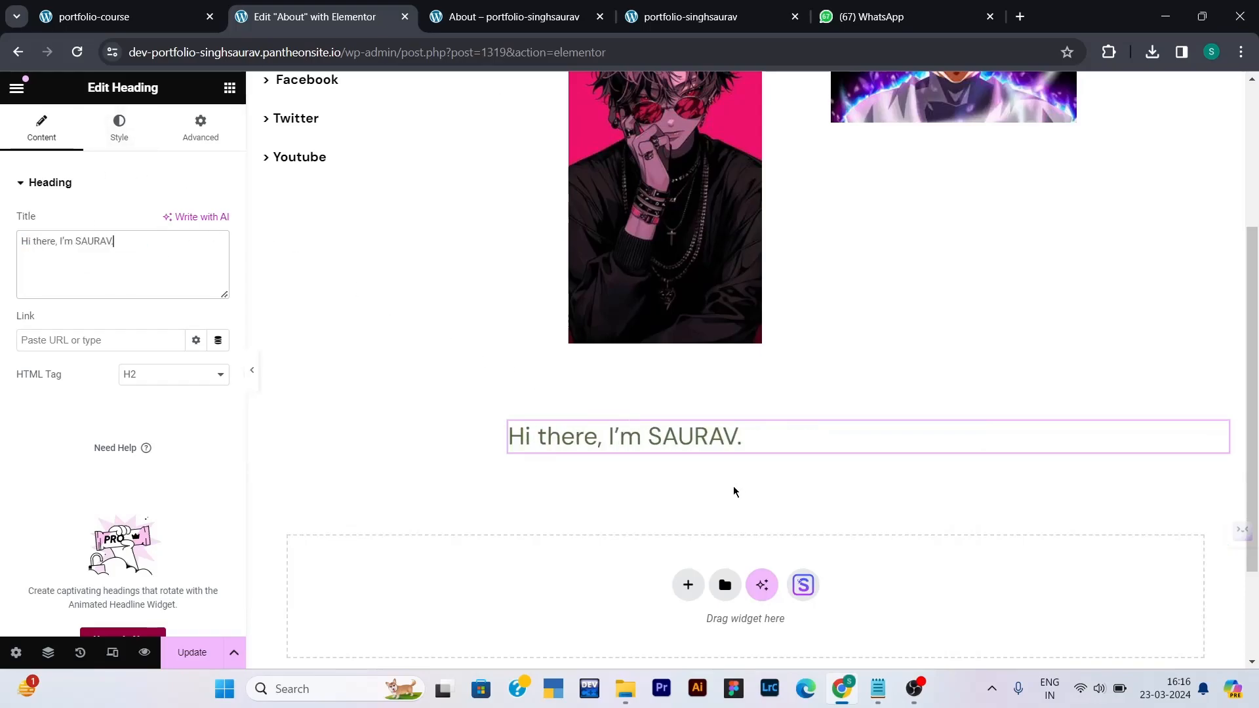
- Add a Text Editor widget below the greeting heading and replace its placeholder with the bio paragraphs from the Notepad notes
left_click(230, 89)
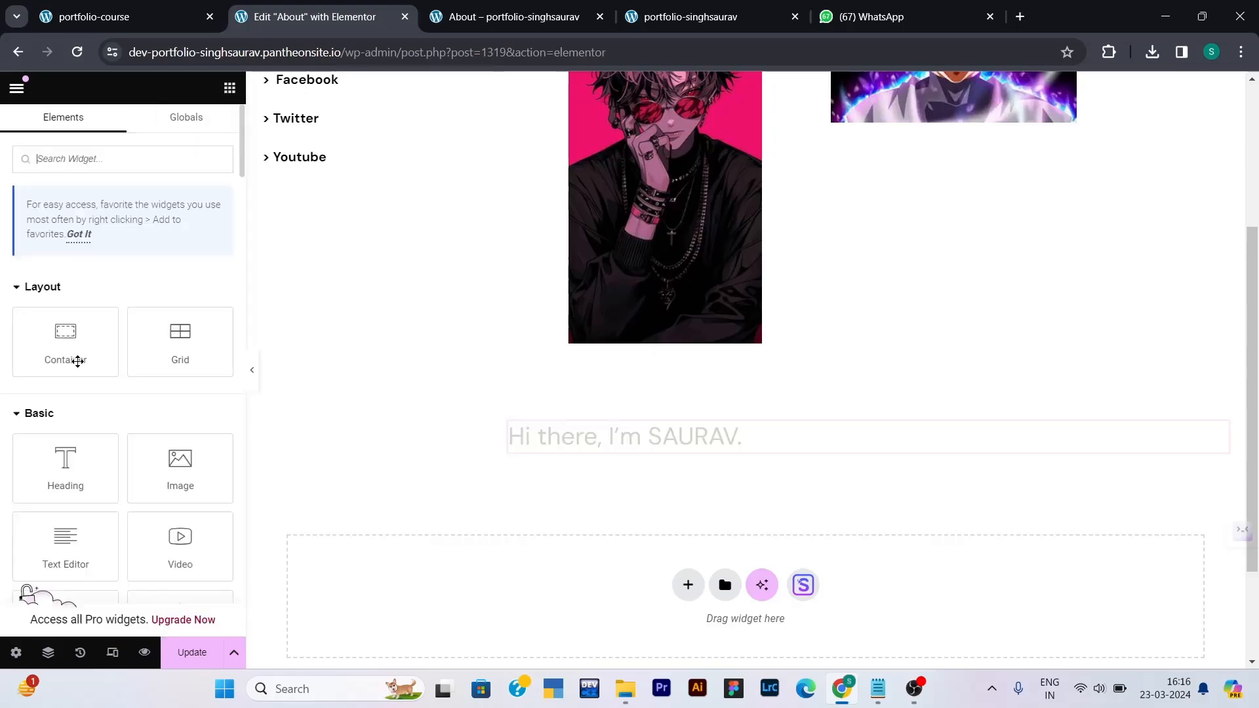
left_click_drag(536, 484, 651, 441)
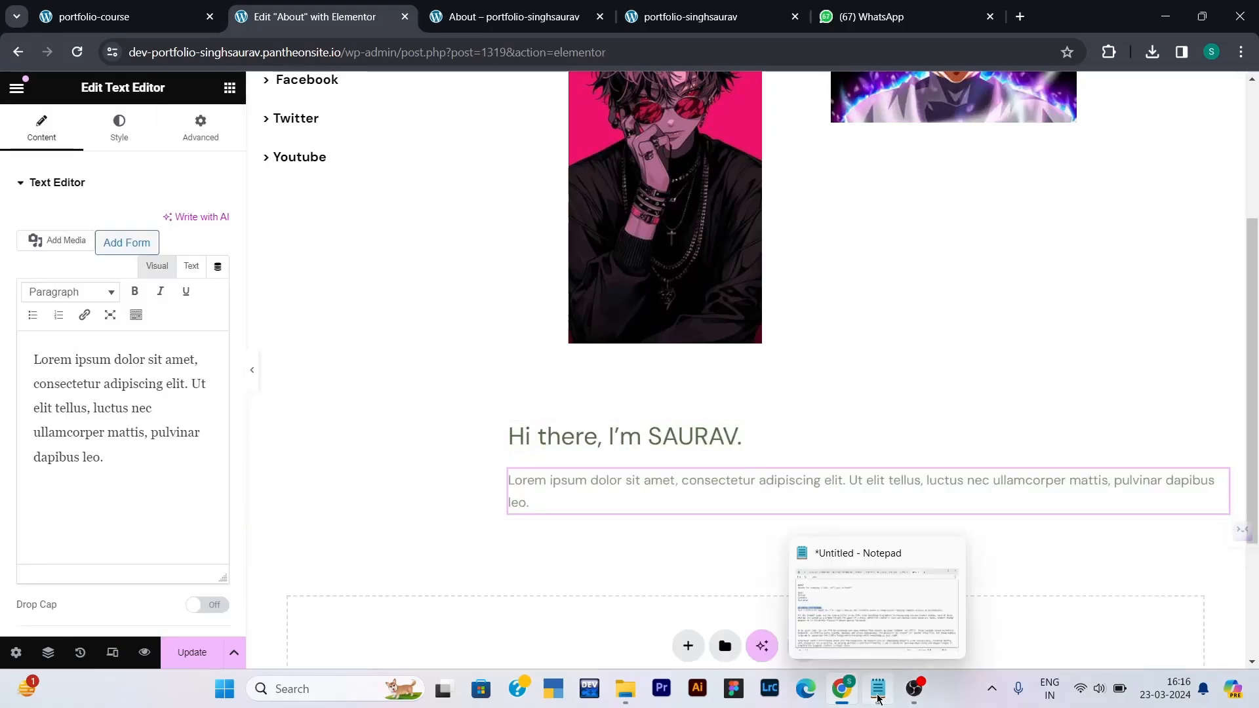
left_click(884, 700)
scroll(86, 409, "down", 2)
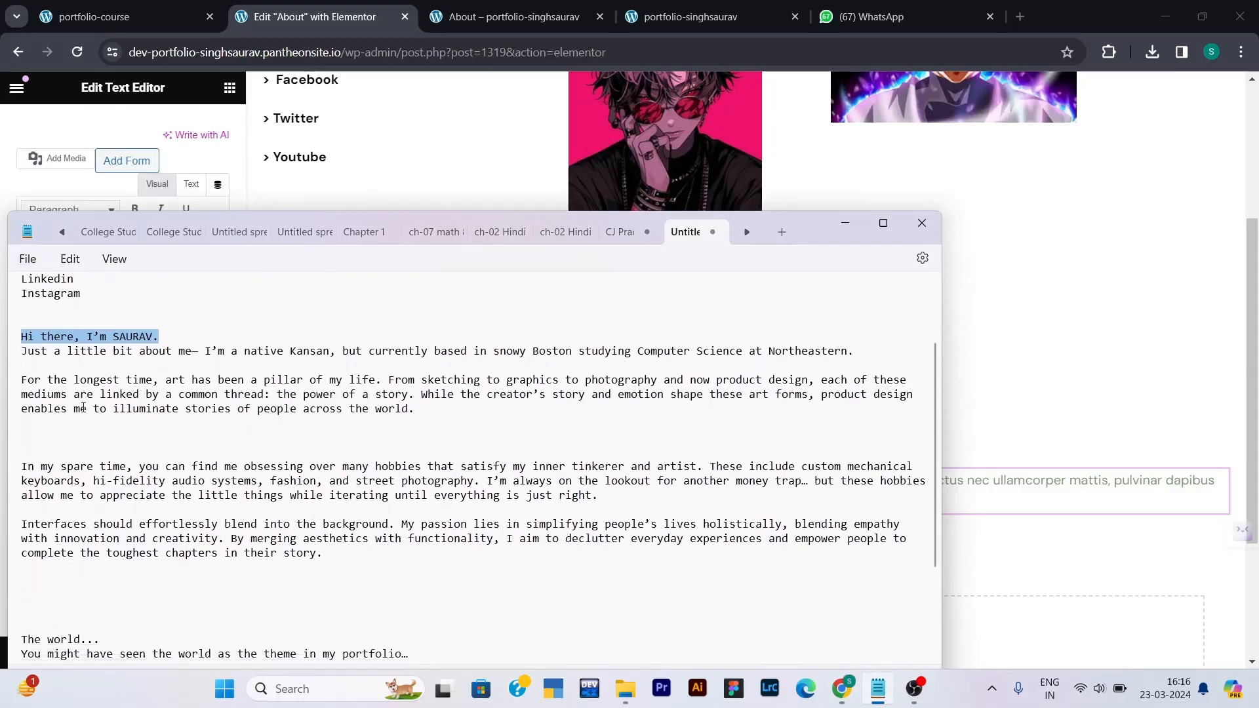
left_click_drag(15, 356, 311, 554)
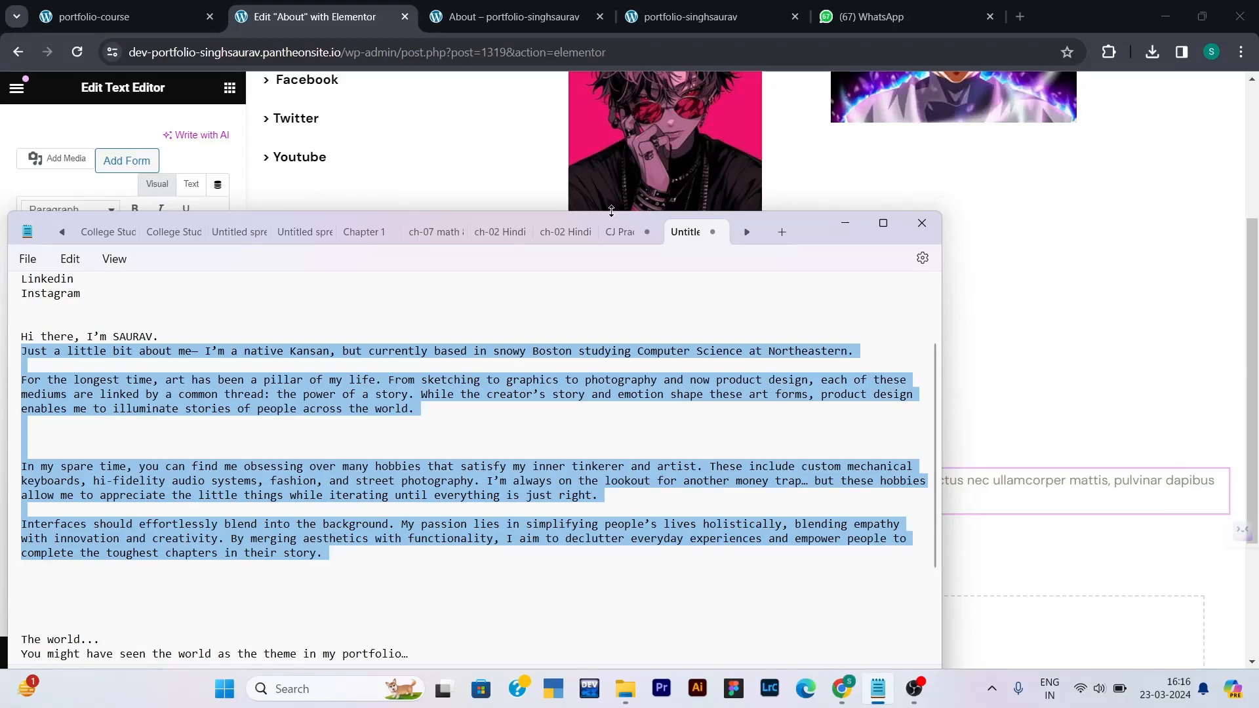
left_click(808, 183)
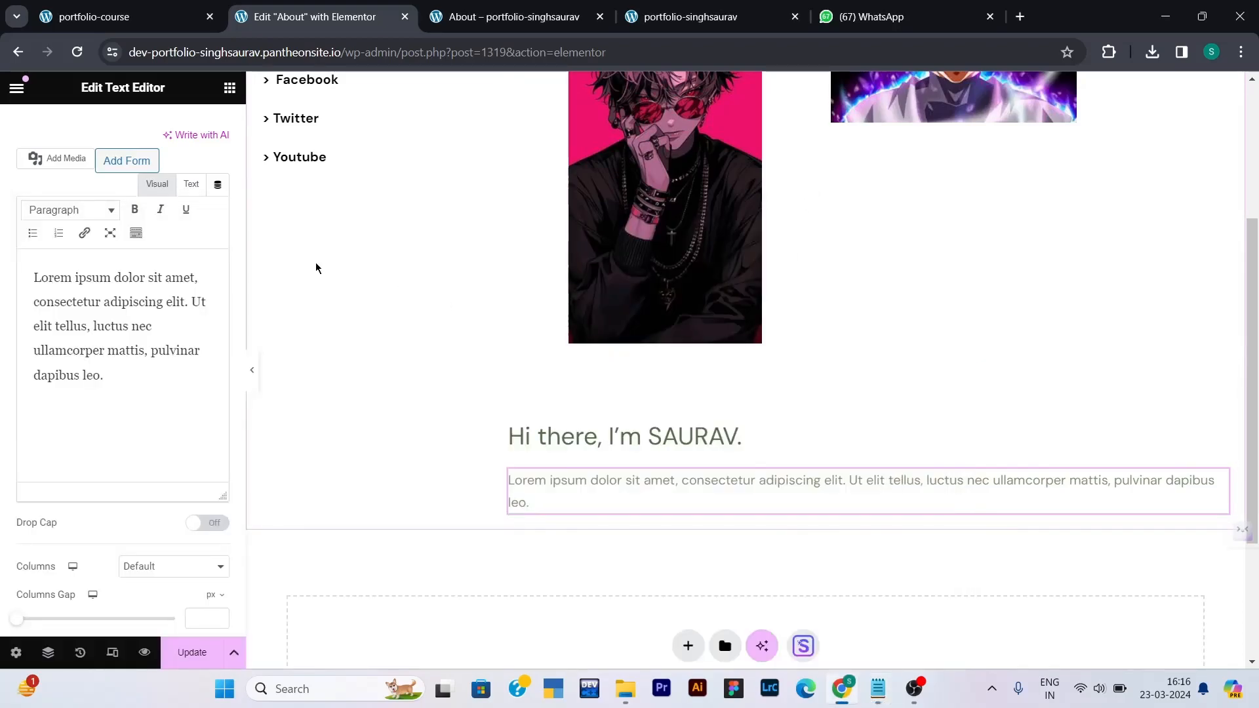
triple_click(139, 361)
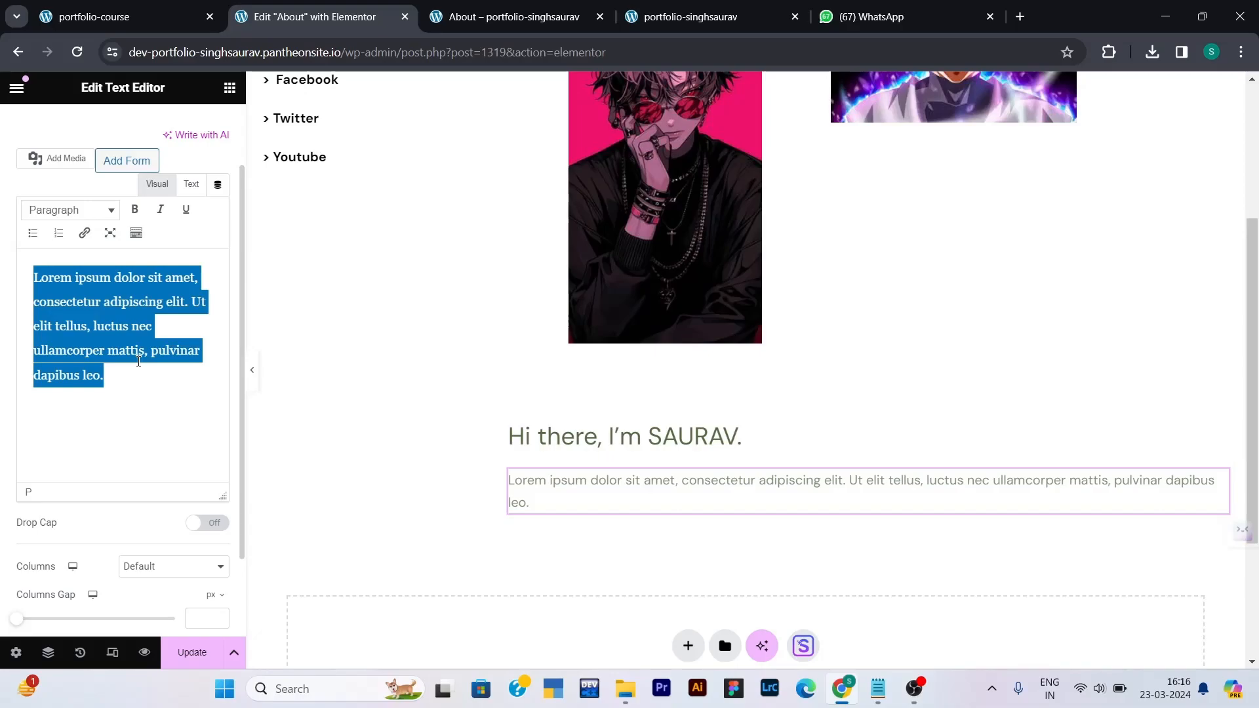
type("Just a little bit about me - I'm a native Korean, but currently based in snowy Boston studying Computer Science at Northeastern. For the longest time, art has been a pillar of my life. From sketching to graphics to photography and now product design, each of these mediums are linked by a common thread: the power of a story. While the creator's story and emotion shape these art forms, product design enables me to illuminate stories of people across the world.  In my spare time, you can find me obsessing over many hobbies that satisfy my inner tinkerer and artist. These include custom mechanical keyboards, hi-fidelity audio systems, fashion, and street photography. I'm always on the lookout for another money trap... but these hobbies allow me to appreciate the little things while iterating until everything is just right. Interfaces should effortlessly blend into the background. My passion lies in simplifying people's lives holistically, blending empathy with innovation and creativity. By merging aesthetics with functionality, I aim to declutter everyday experiences and empower people to complete the toughest chapters in their story.")
- Add an Image widget below the bio text and fill it with the straw-hat anime collage from the media library
left_click_drag(182, 468, 870, 284)
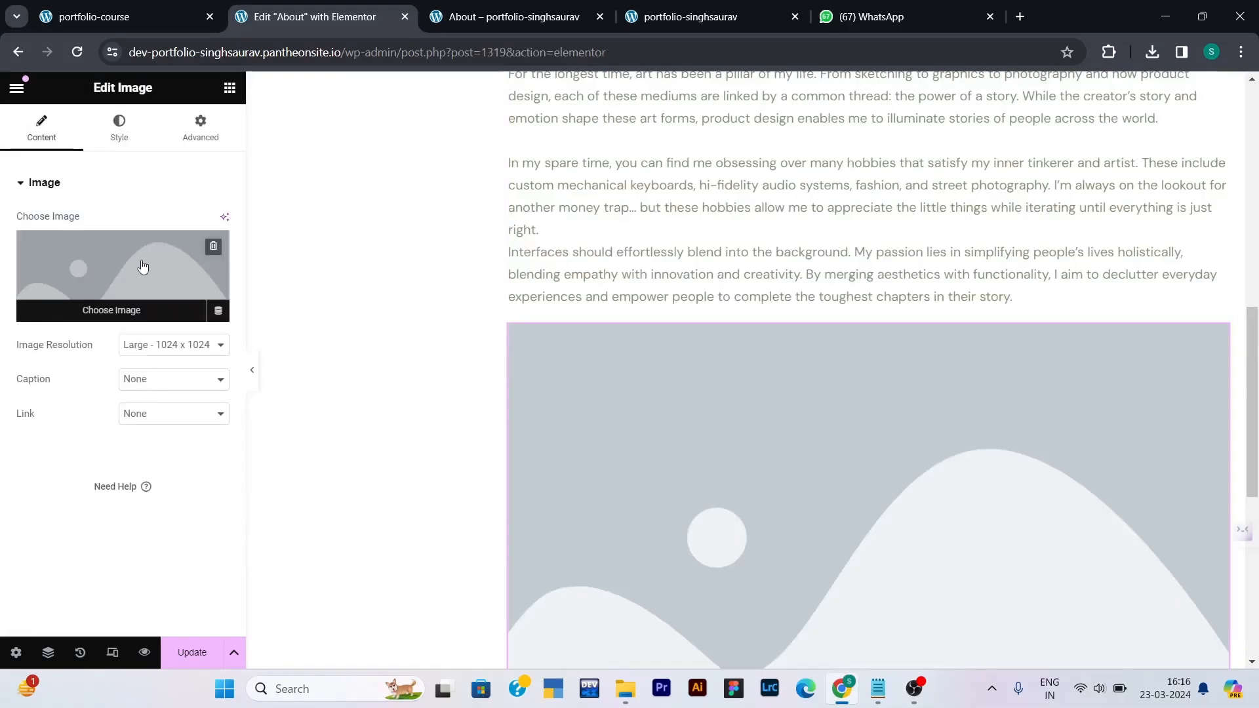
left_click(143, 266)
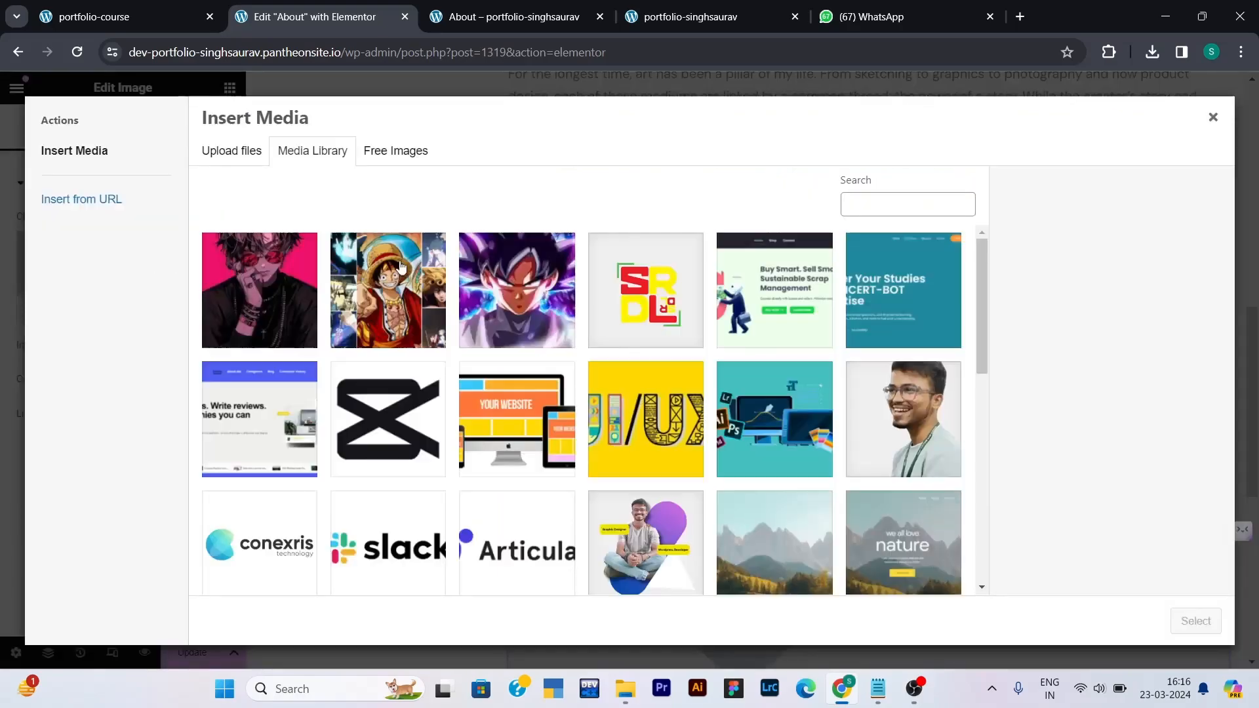
left_click(361, 282)
left_click(1172, 626)
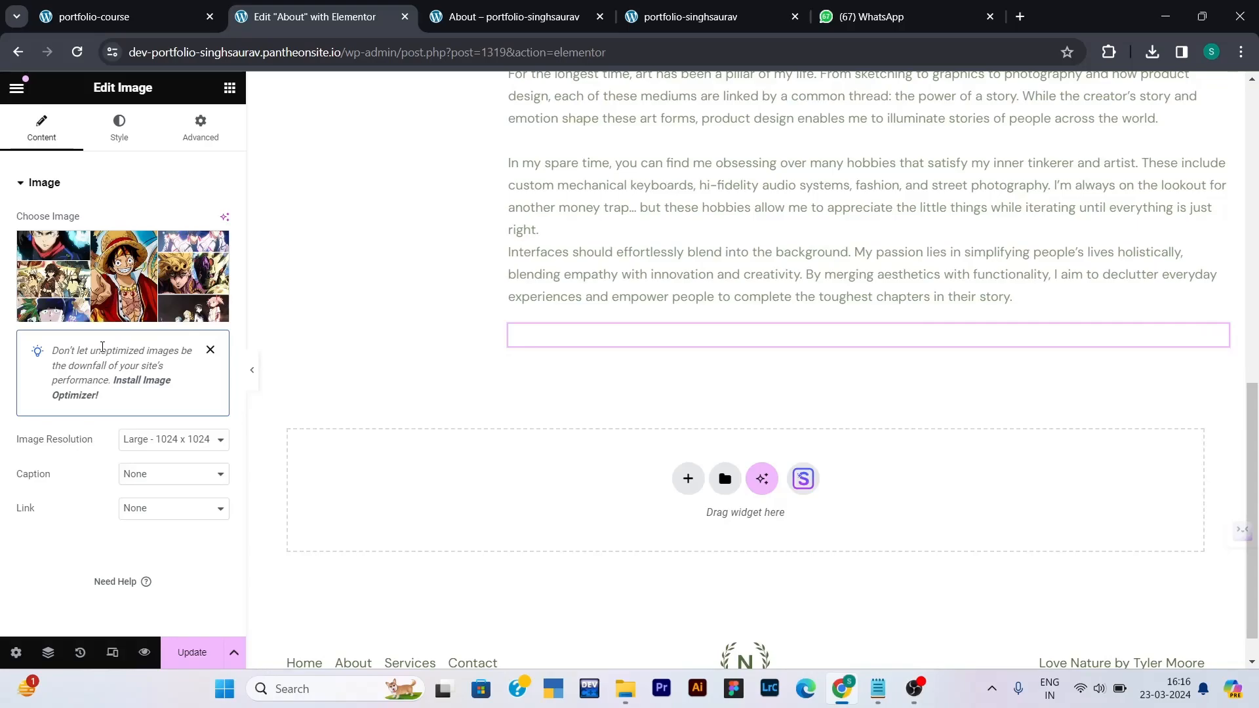
- Set the straw-hat anime collage's image resolution to Full
left_click(183, 434)
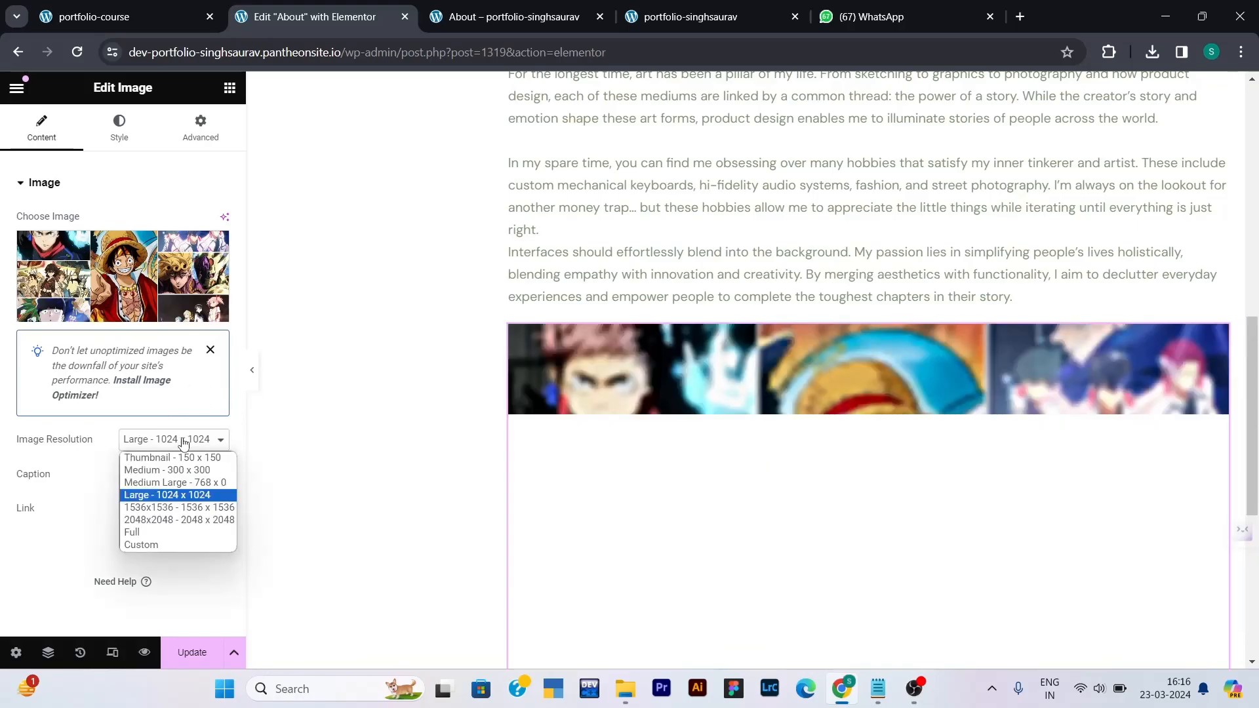
left_click(168, 529)
scroll(616, 472, "down", 5)
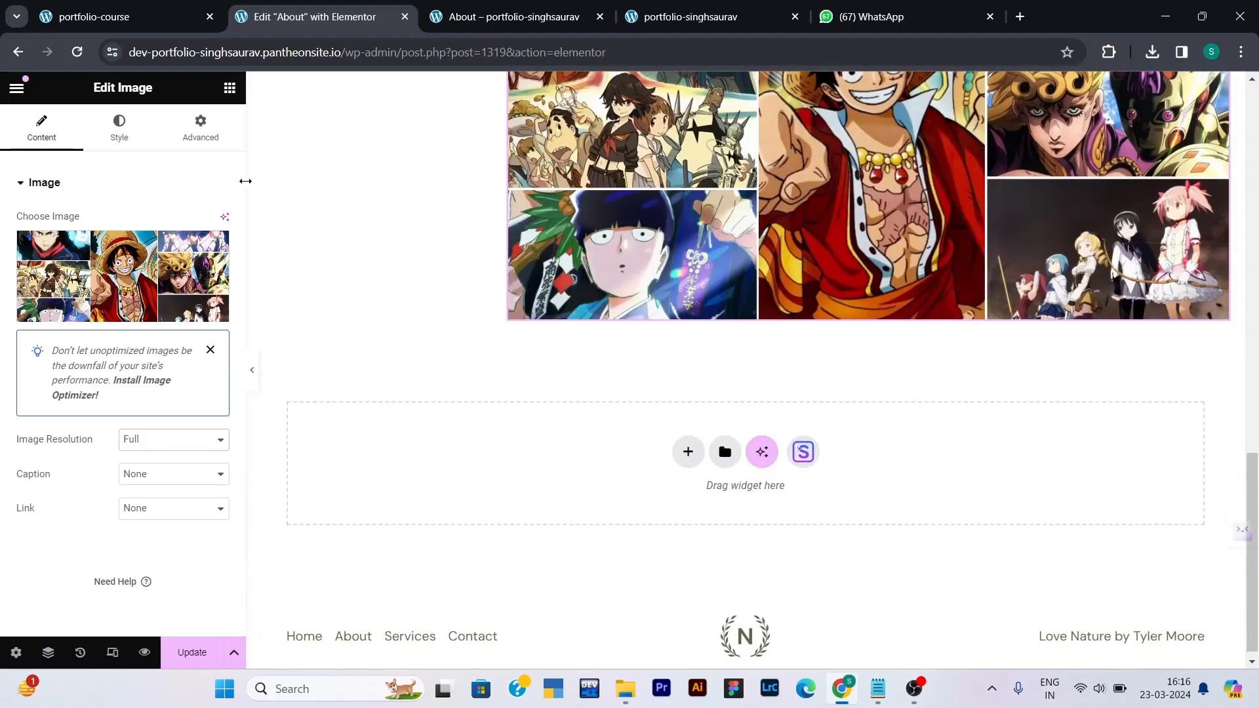
- Add a Heading widget below the anime collage and replace its placeholder with "The world..." copied from the Notepad notes
left_click(230, 87)
left_click_drag(88, 468, 829, 318)
left_click(878, 689)
scroll(479, 383, "down", 3)
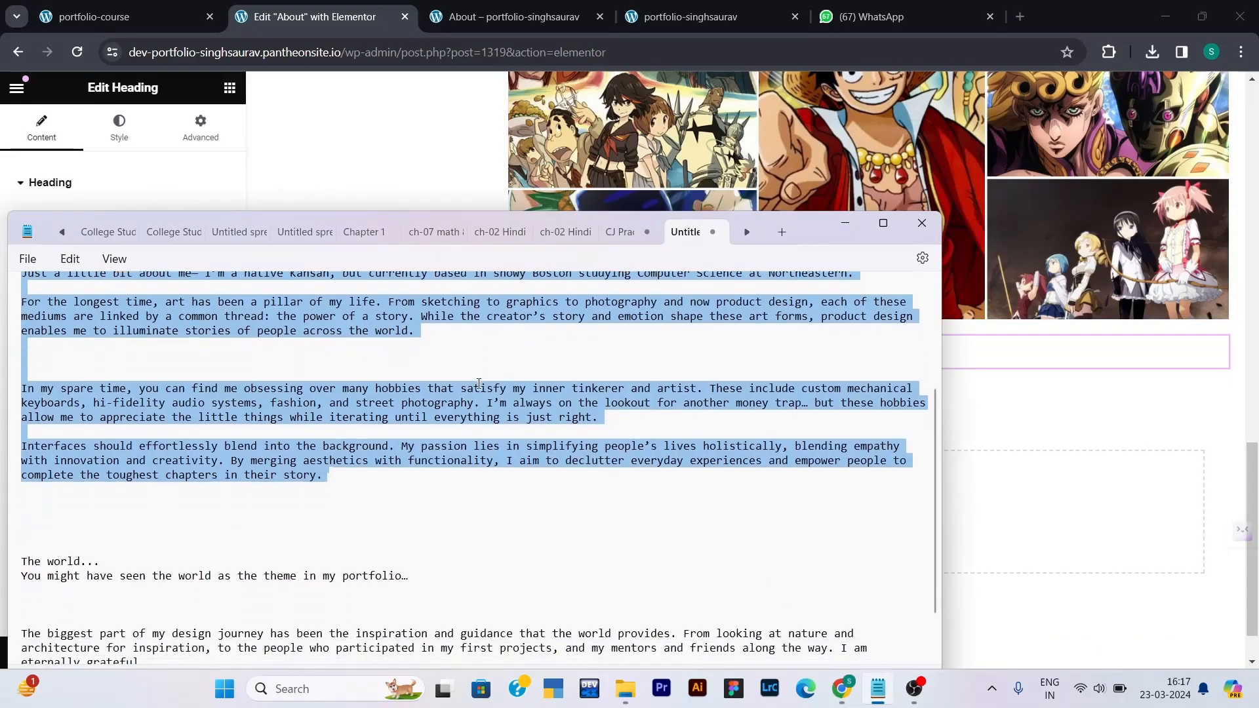
scroll(289, 508, "down", 1)
left_click_drag(99, 510, 0, 508)
key("ctrl+c")
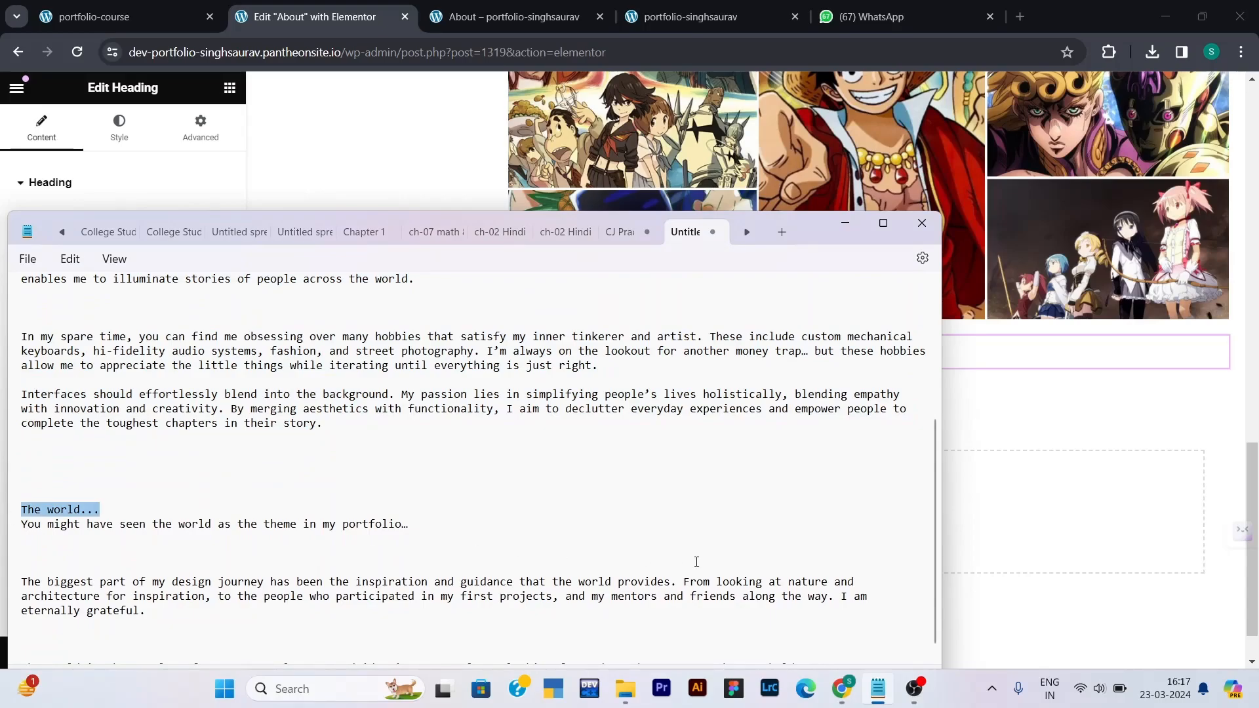
key("alt+Tab")
left_click(51, 259)
key("ctrl+a")
key("ctrl+v")
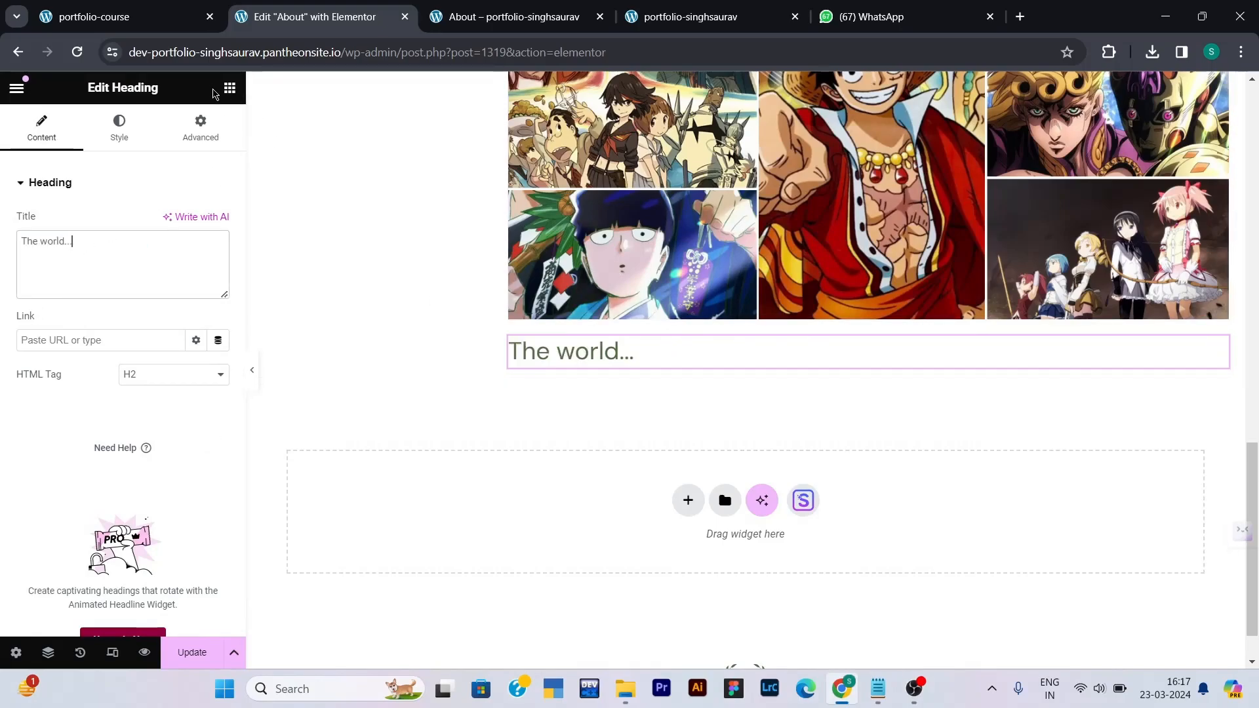
- Add a Text Editor widget below "The world..." heading and replace its placeholder with the matching closing paragraphs from the Notepad notes
left_click(225, 102)
left_click(227, 90)
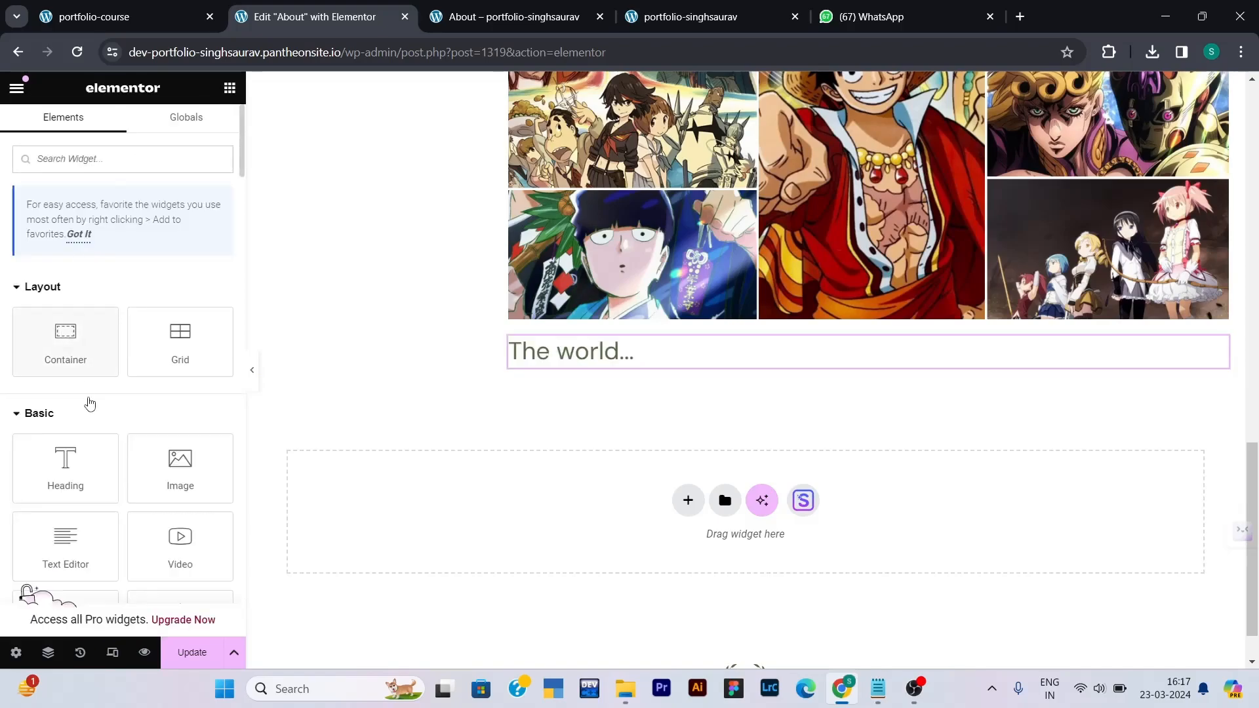
left_click_drag(69, 542, 608, 367)
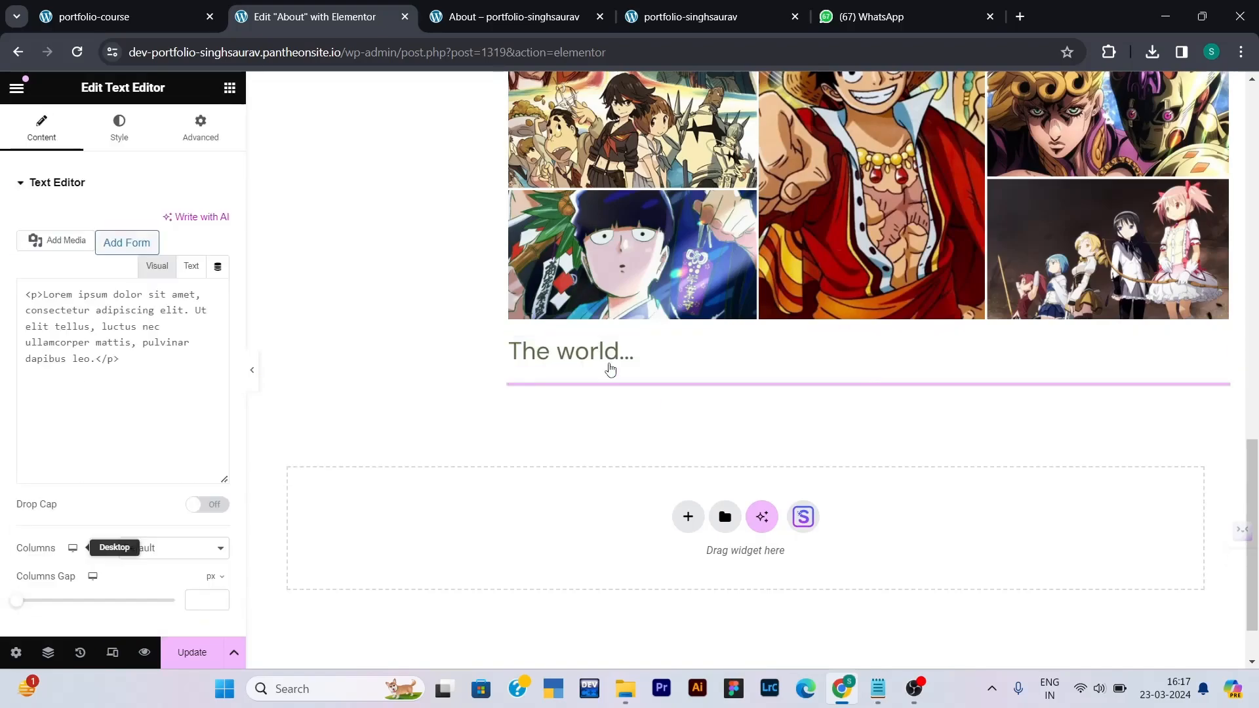
left_click(877, 686)
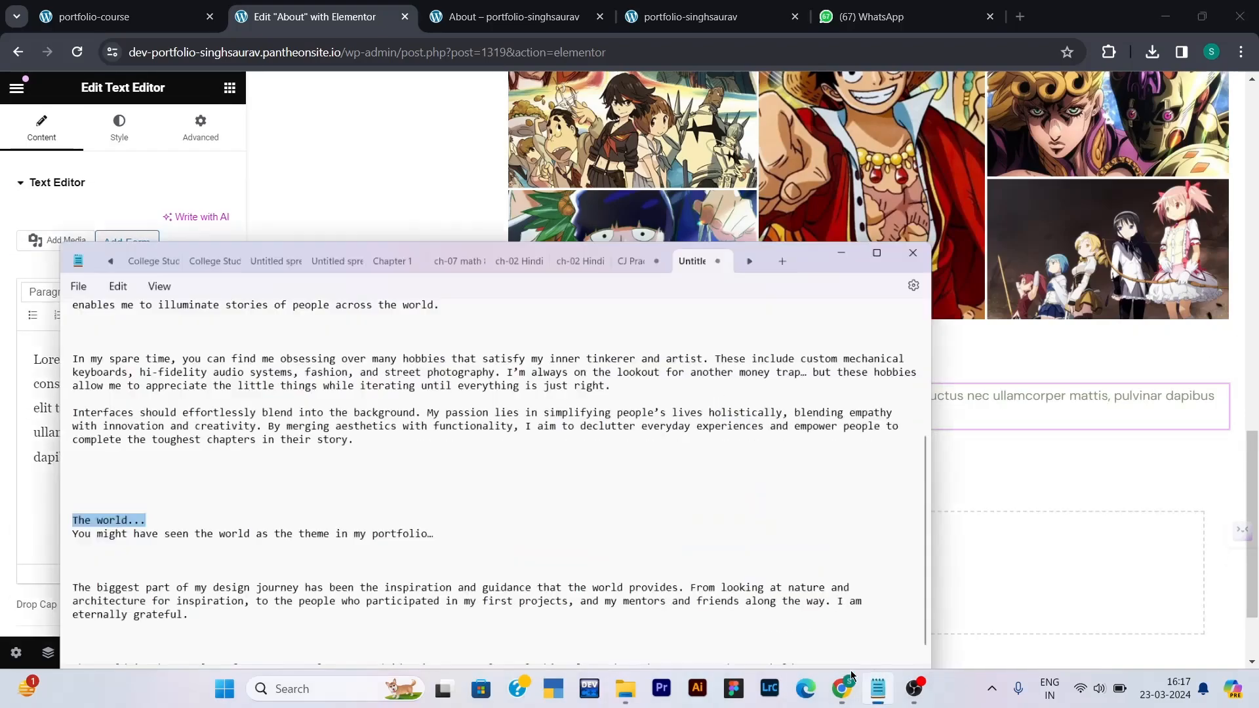
scroll(354, 497, "down", 1)
left_click_drag(12, 515, 281, 700)
key("ctrl+c")
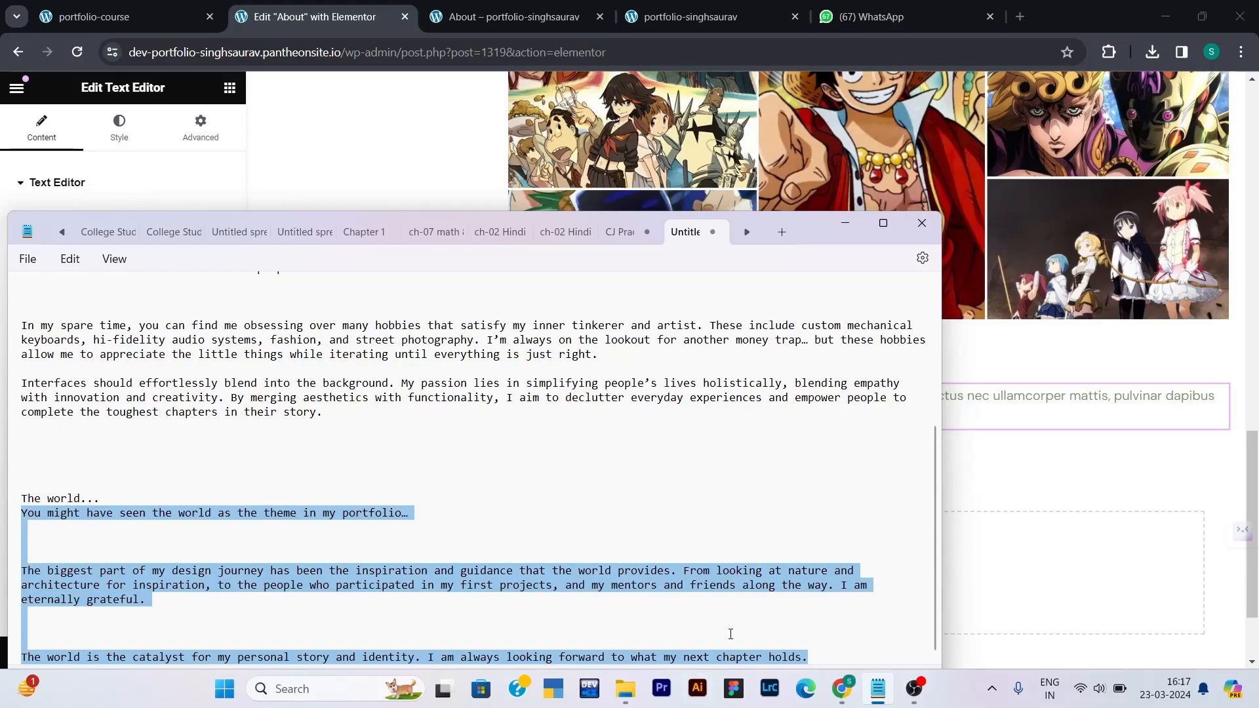
left_click(873, 686)
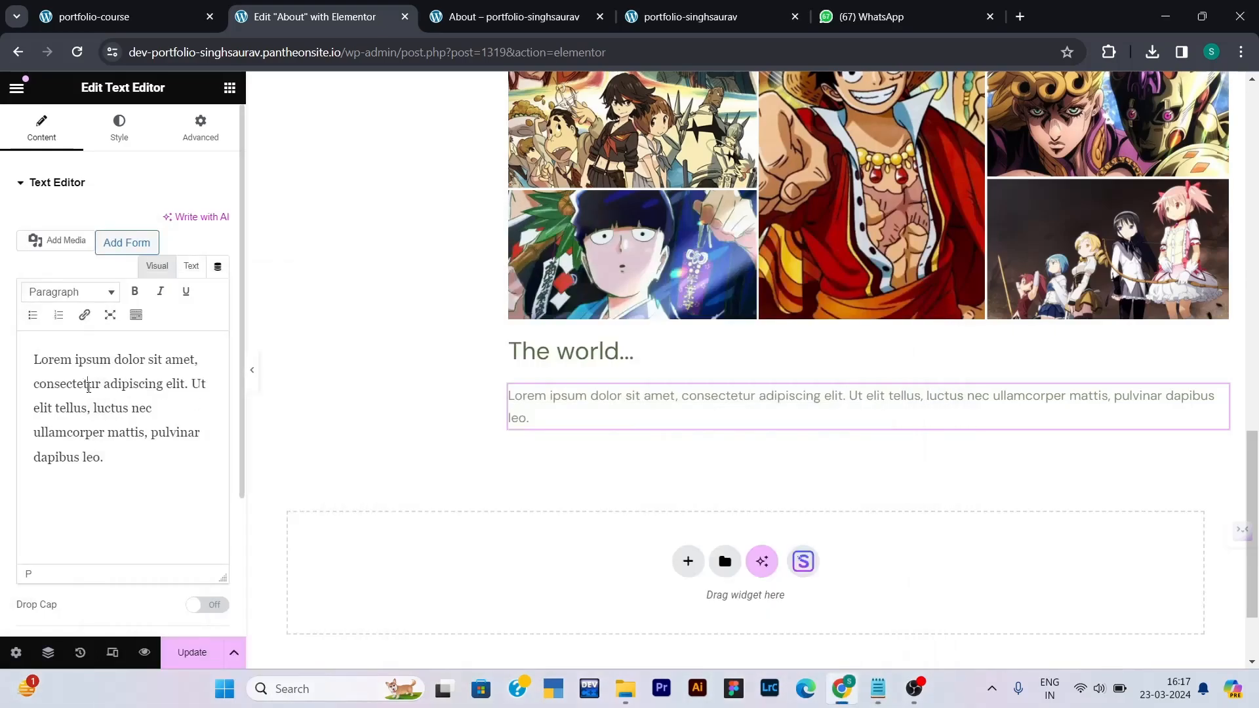
key("ctrl+a")
key("ctrl+v")
- Set the "Hi there" greeting heading's text color to yellow #FFDC1C
scroll(778, 354, "up", 10)
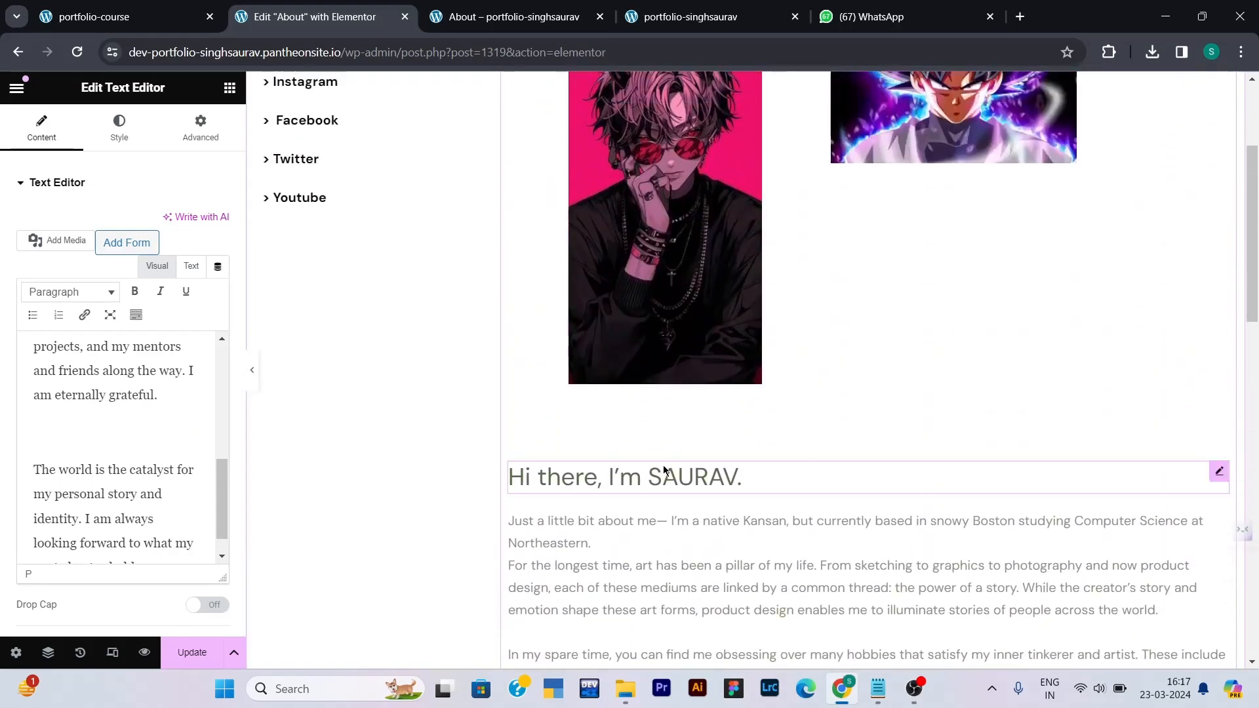
left_click(665, 470)
left_click(105, 145)
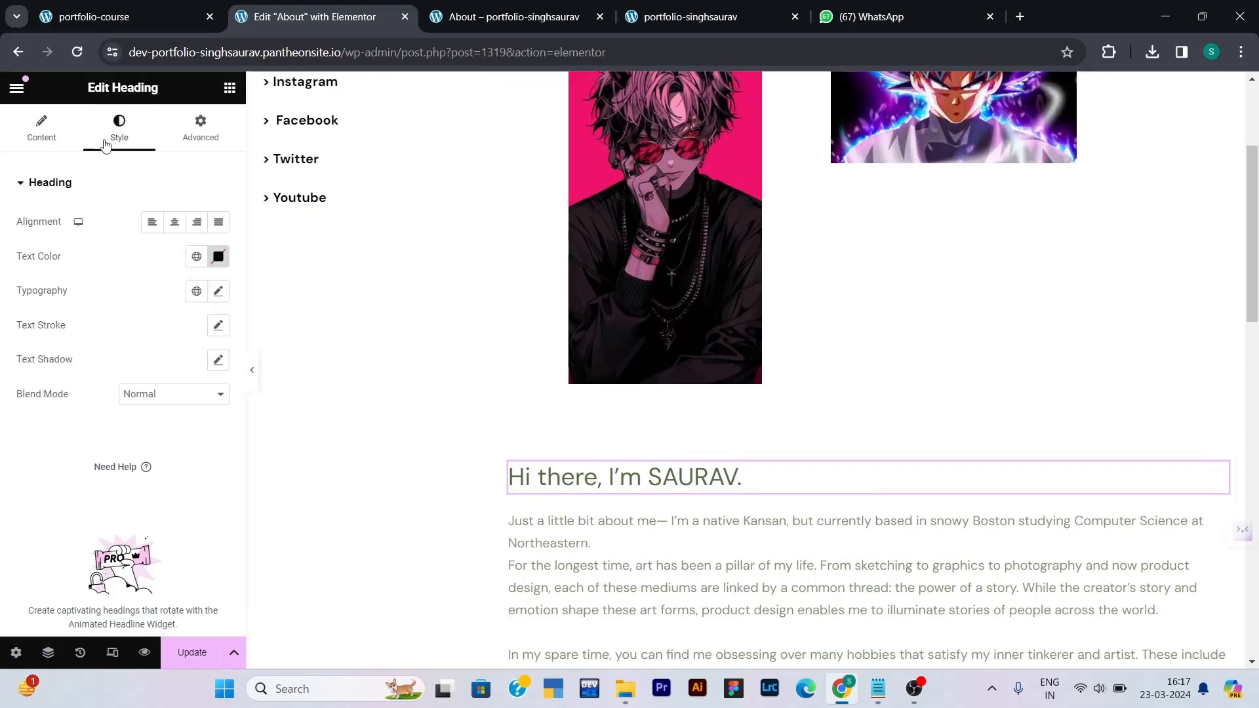
left_click(219, 256)
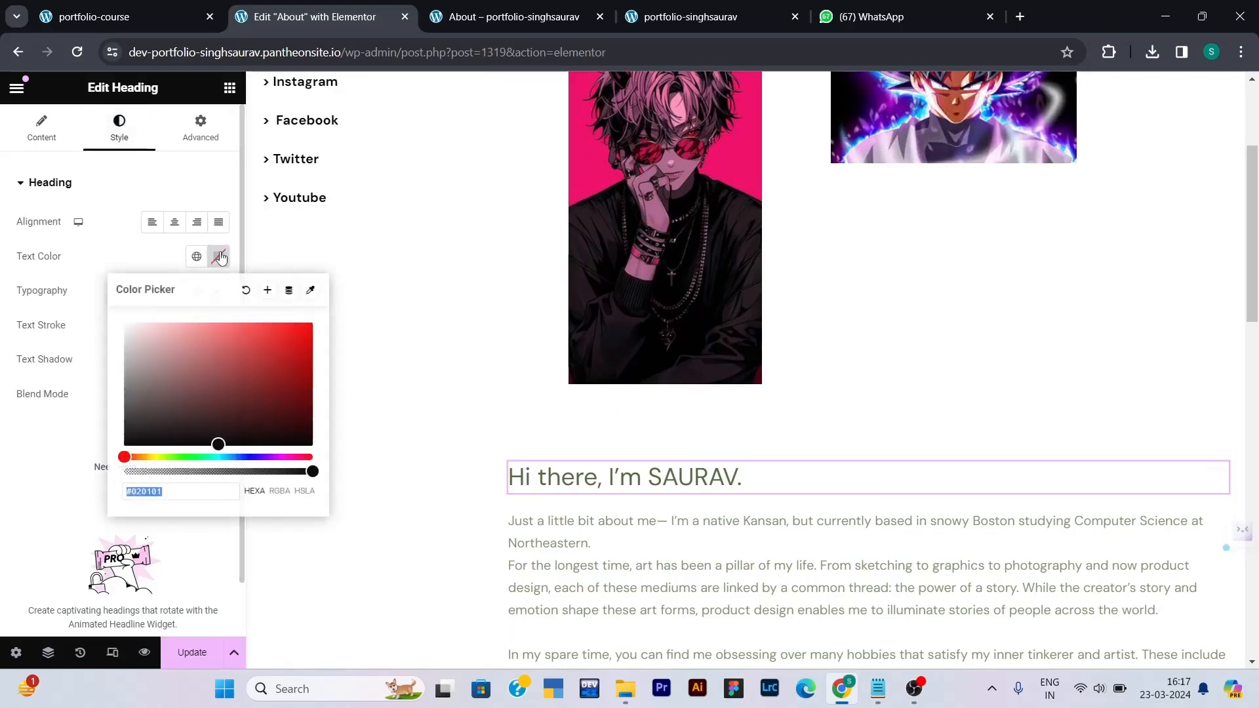
left_click(155, 457)
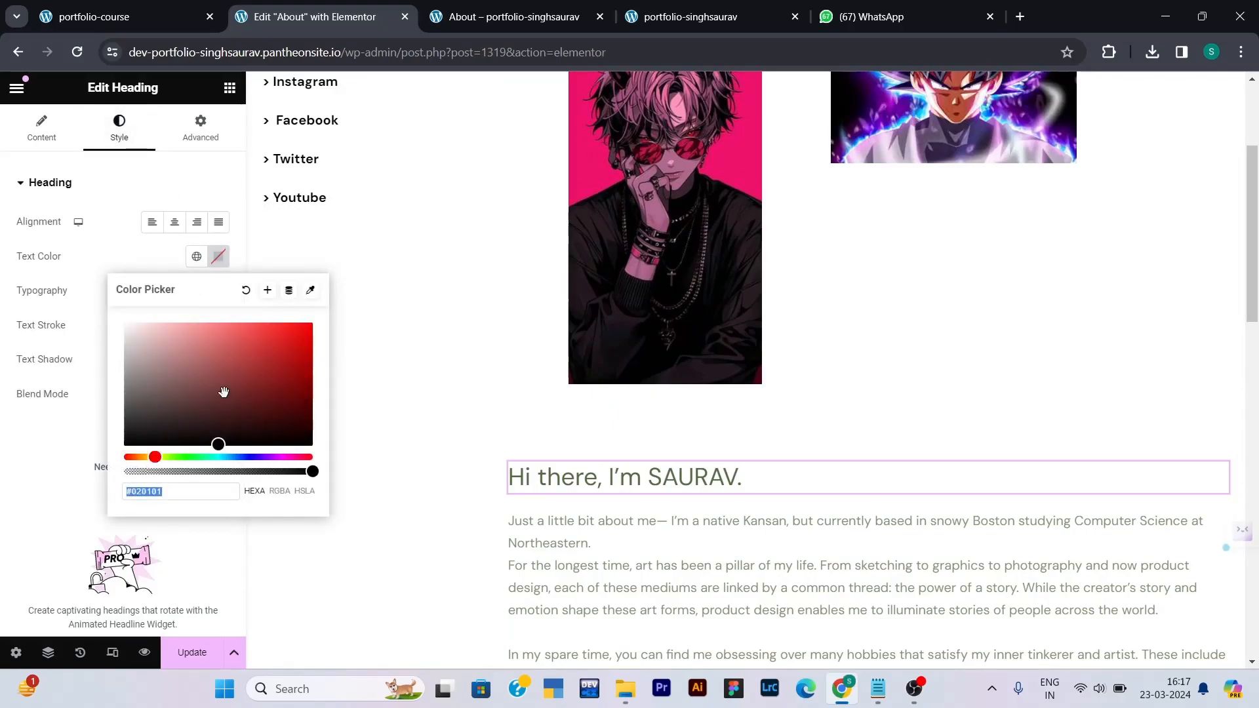
type("#FF0D0D")
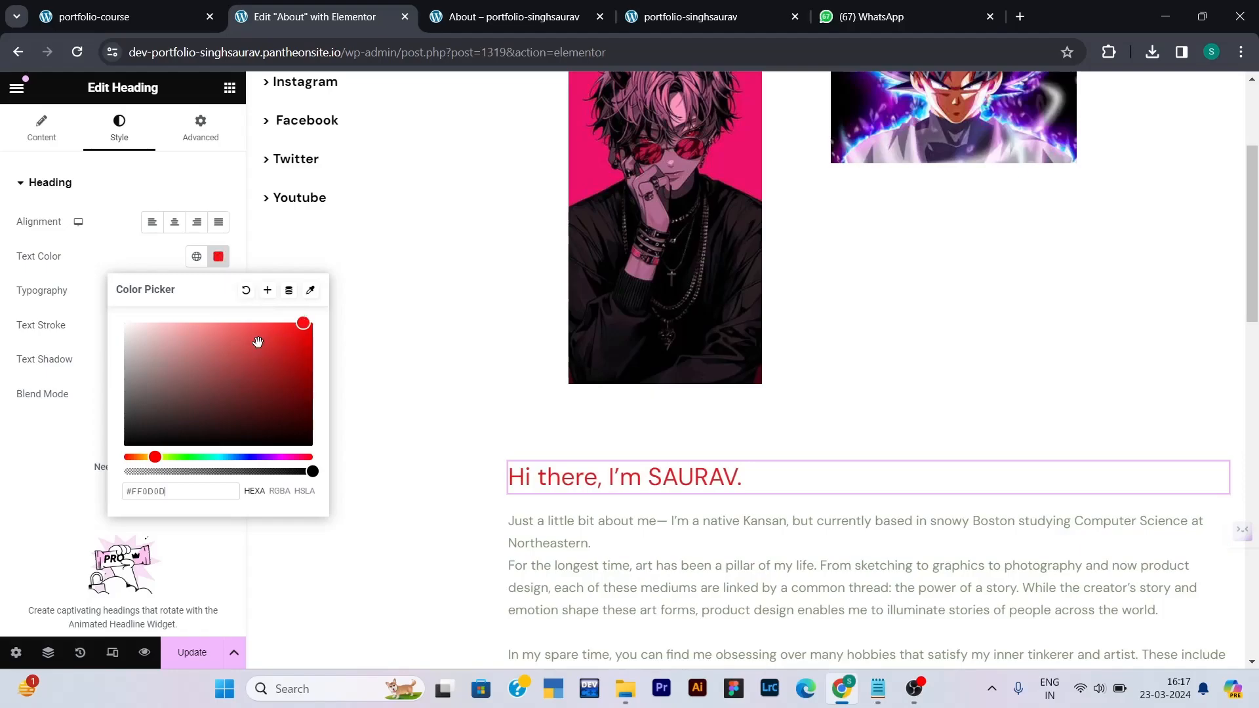
left_click(148, 456)
left_click_drag(148, 456, 151, 457)
left_click_drag(302, 323, 291, 323)
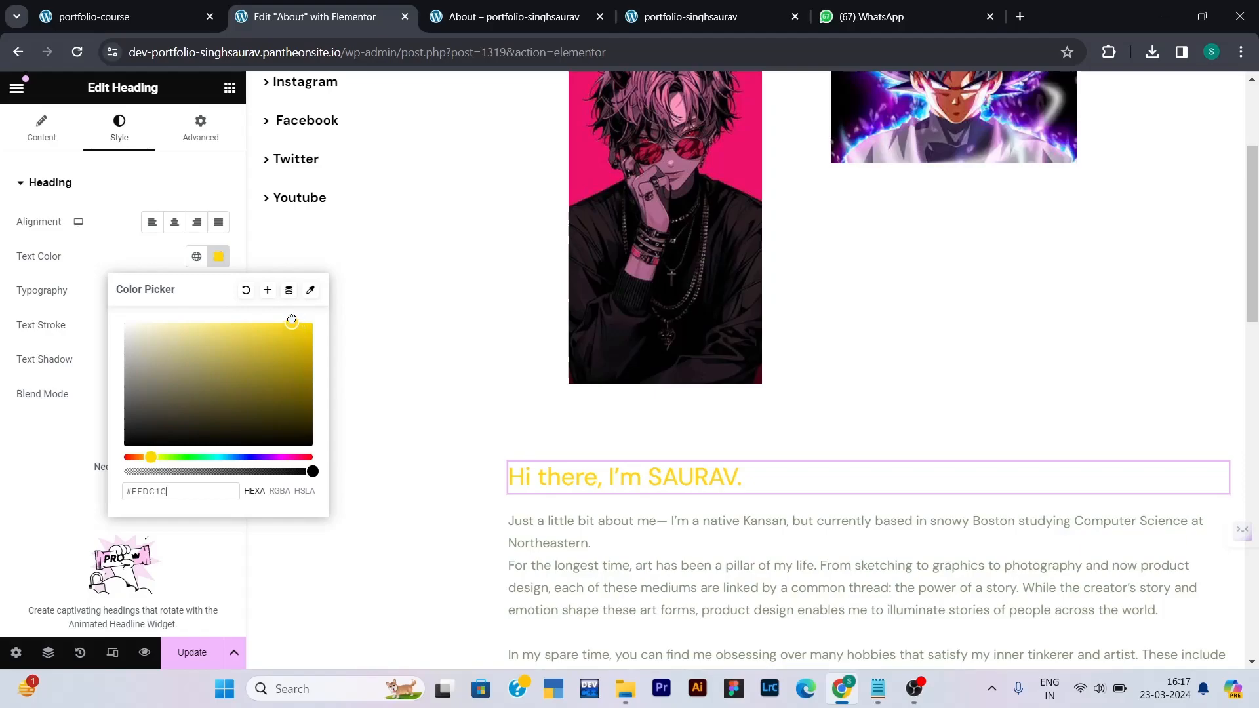
left_click(92, 258)
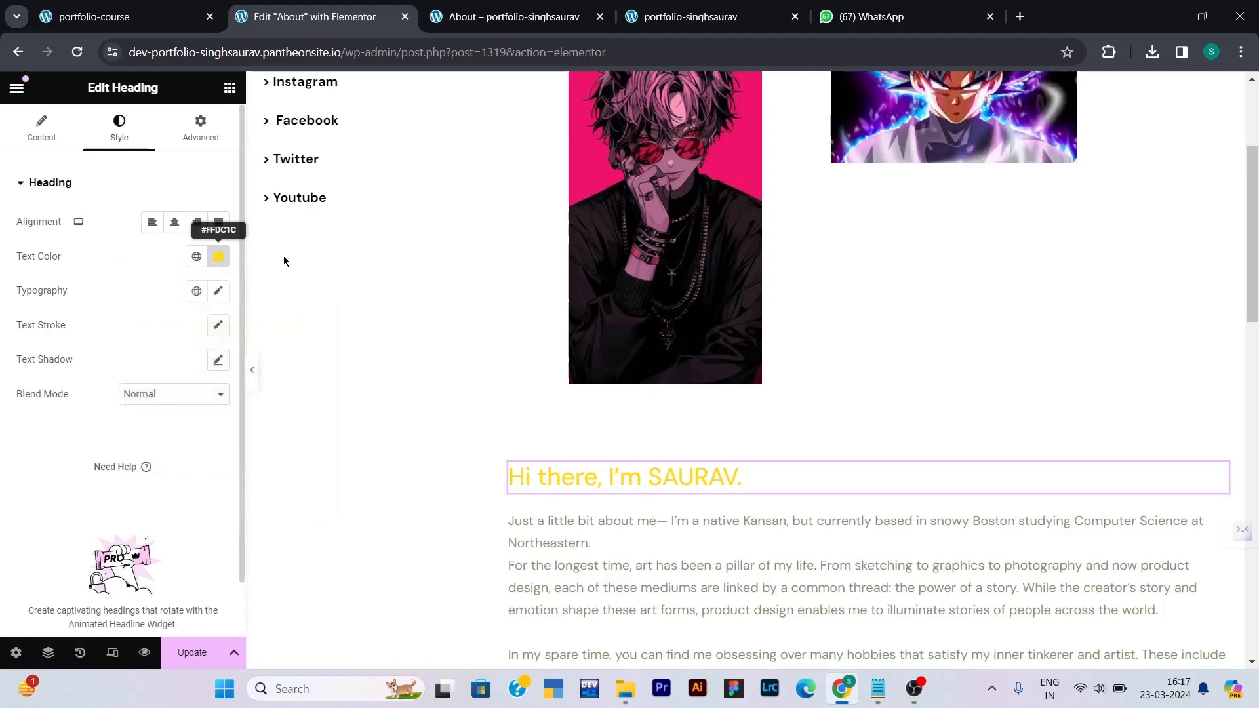
- Set the greeting heading's font family to Poppins and its size to 36 px
left_click(216, 293)
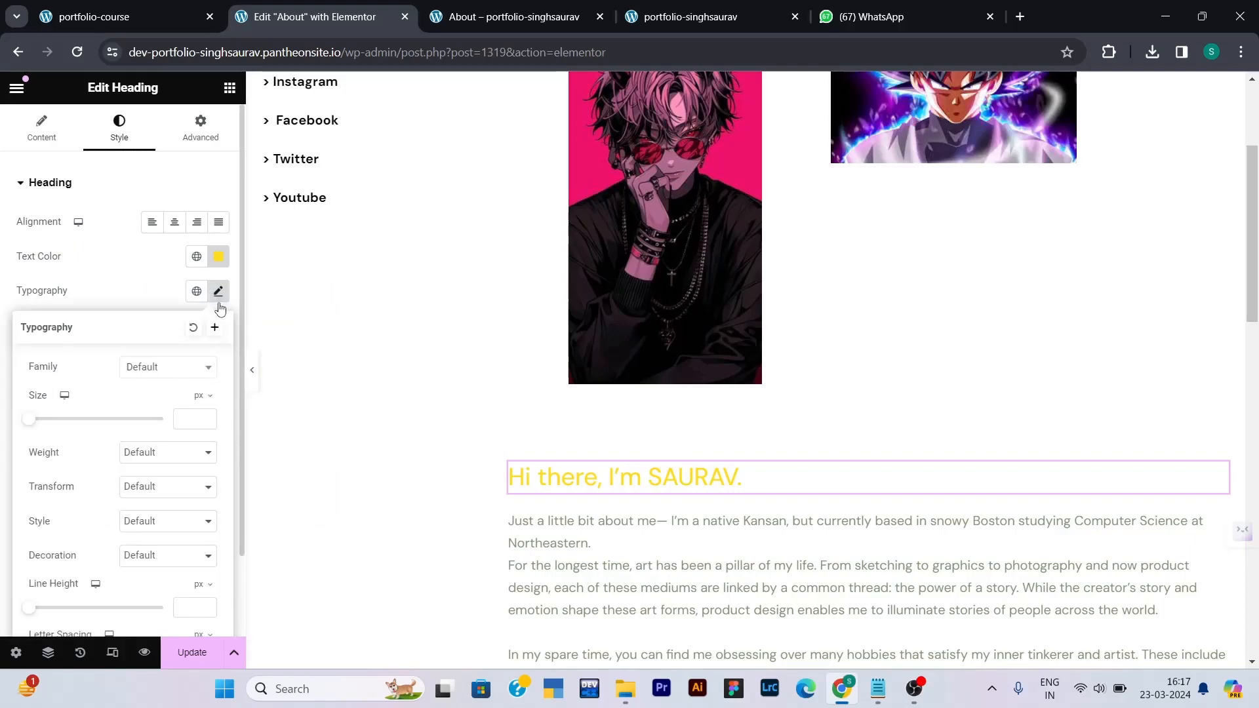
left_click(186, 376)
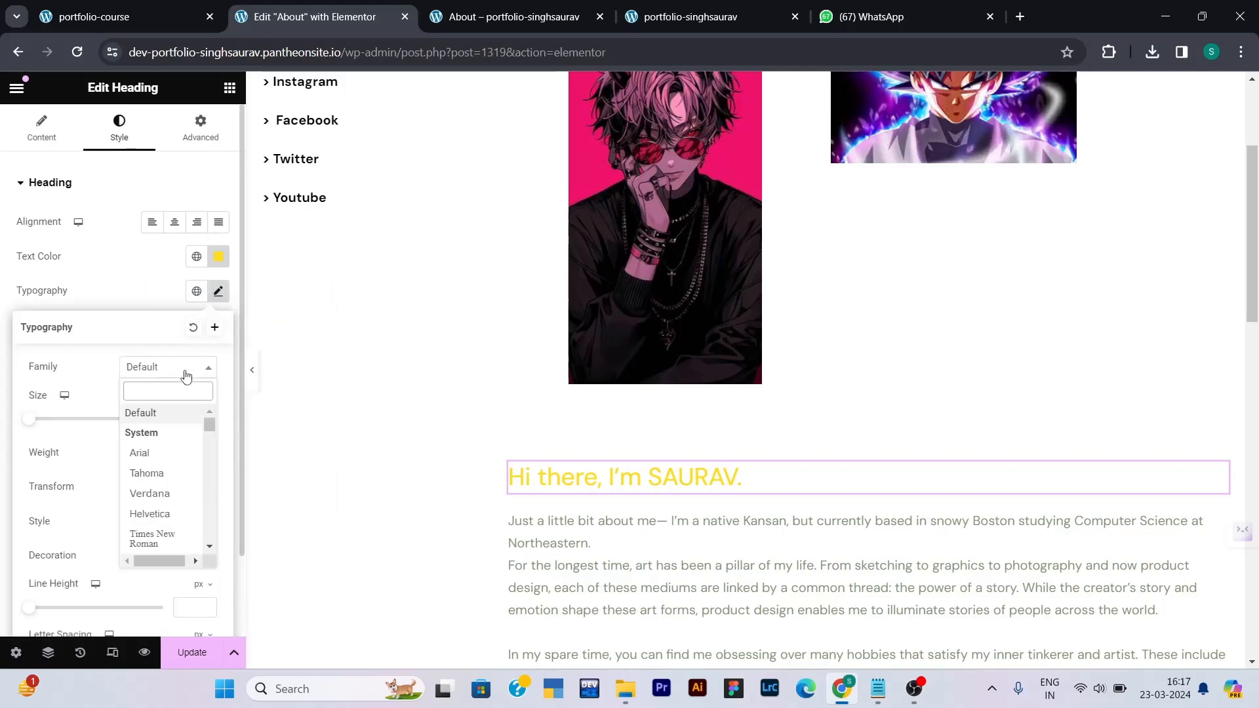
type("popp")
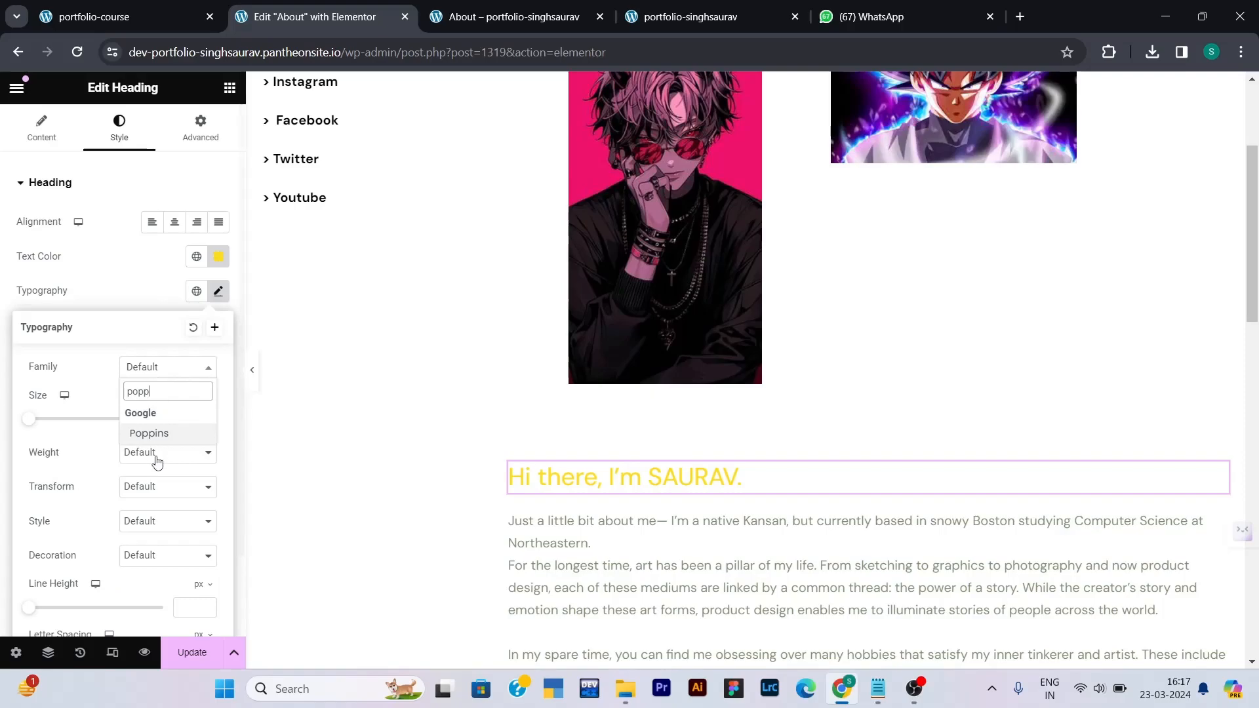
left_click(147, 433)
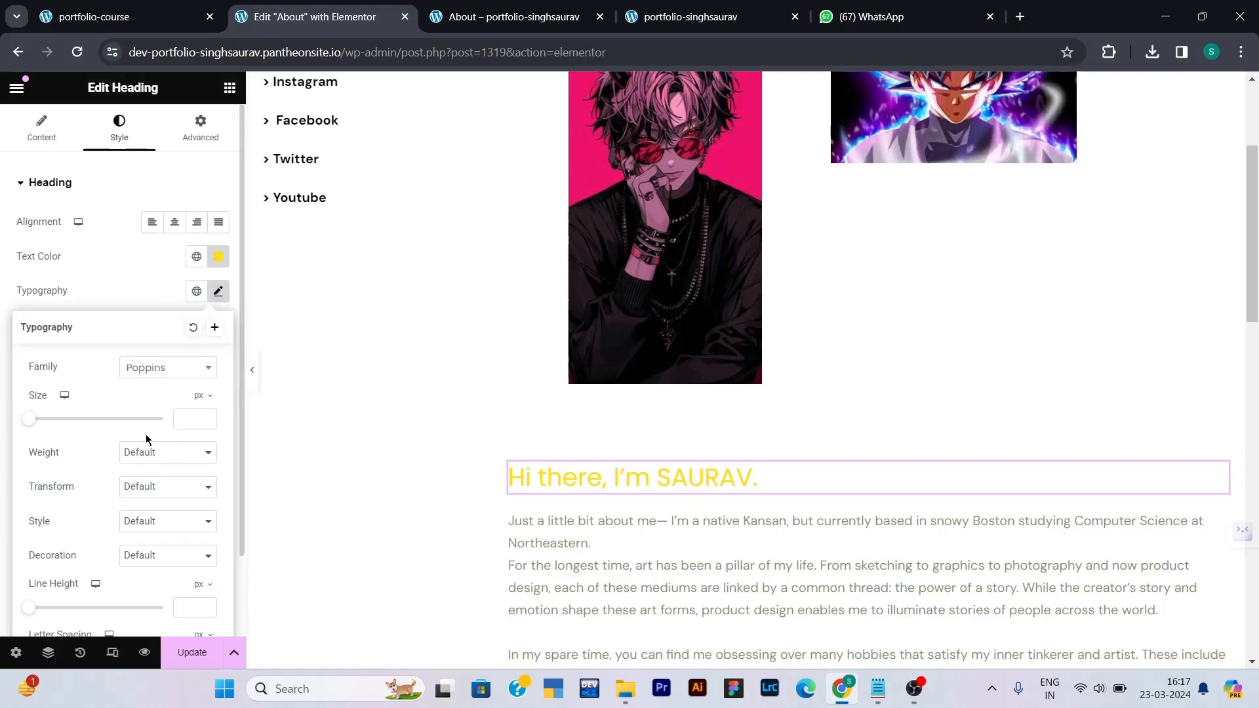
left_click(180, 418)
type("36")
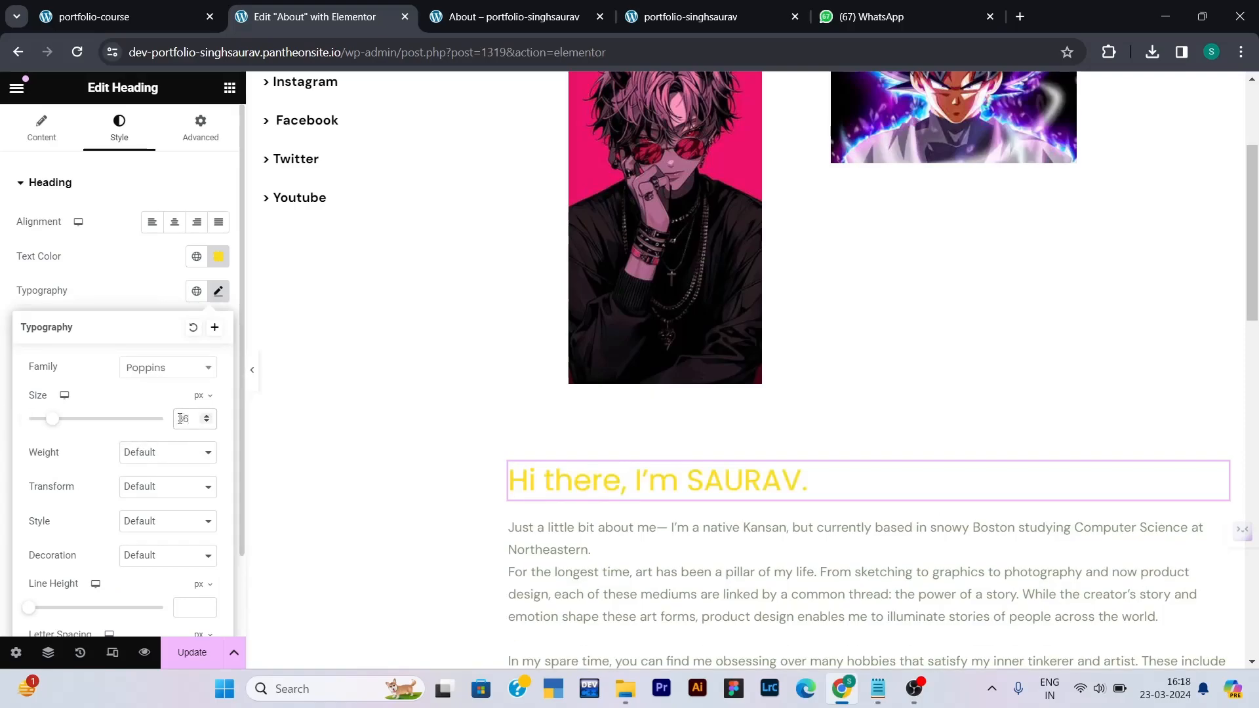
- Try the 700 (Bold) weight on the greeting heading and settle on 600 (Semi Bold)
left_click(183, 457)
left_click(162, 548)
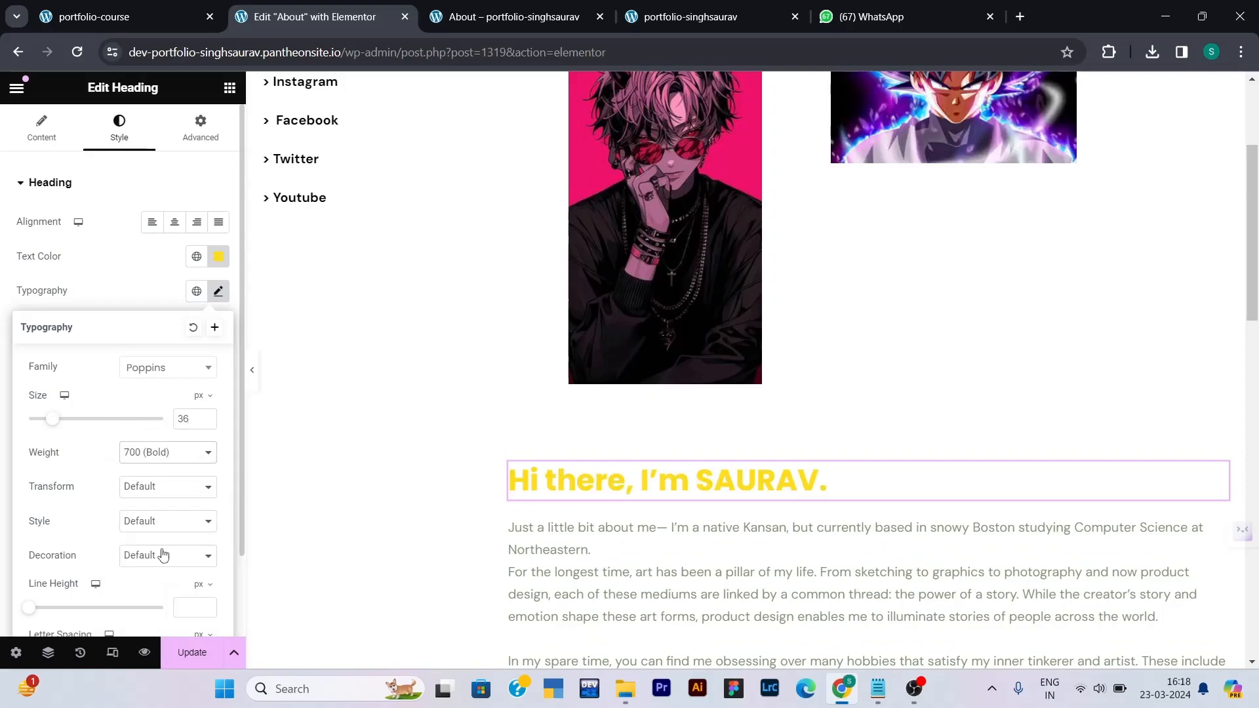
left_click(183, 453)
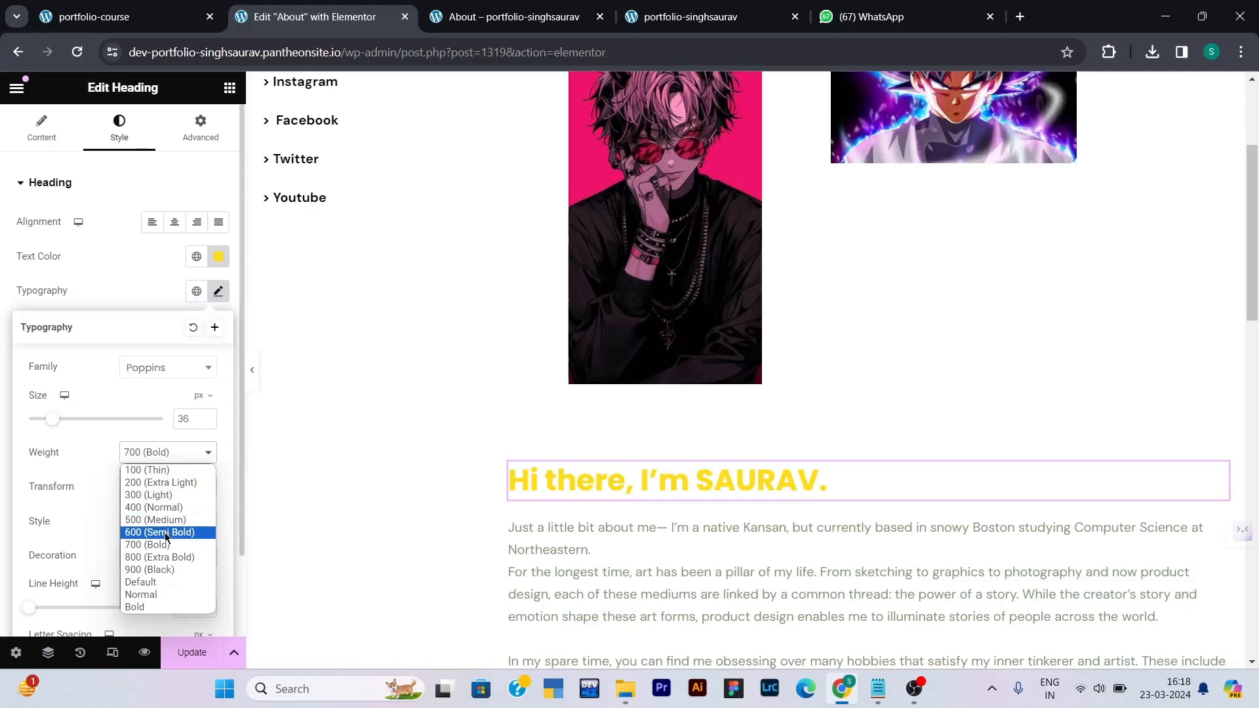
left_click(165, 539)
left_click(189, 453)
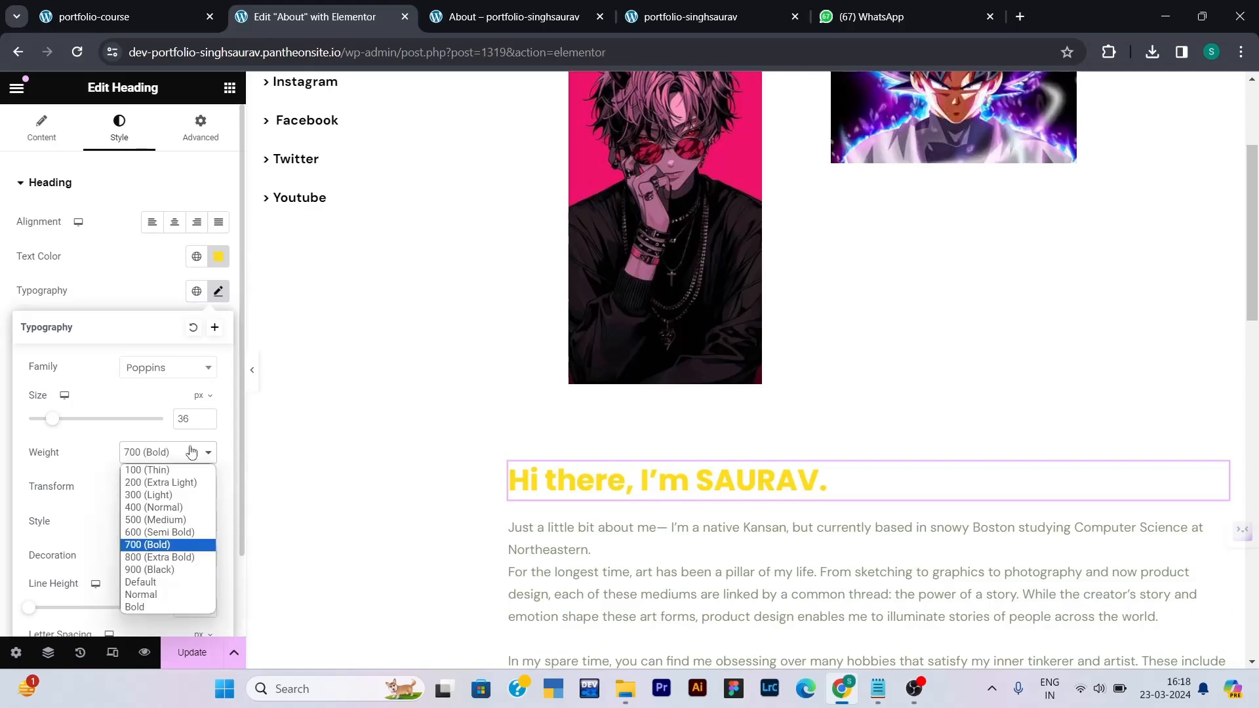
left_click(164, 524)
- Set the text color of the bio paragraphs below the greeting to black #000000
scroll(618, 453, "down", 3)
left_click(618, 437)
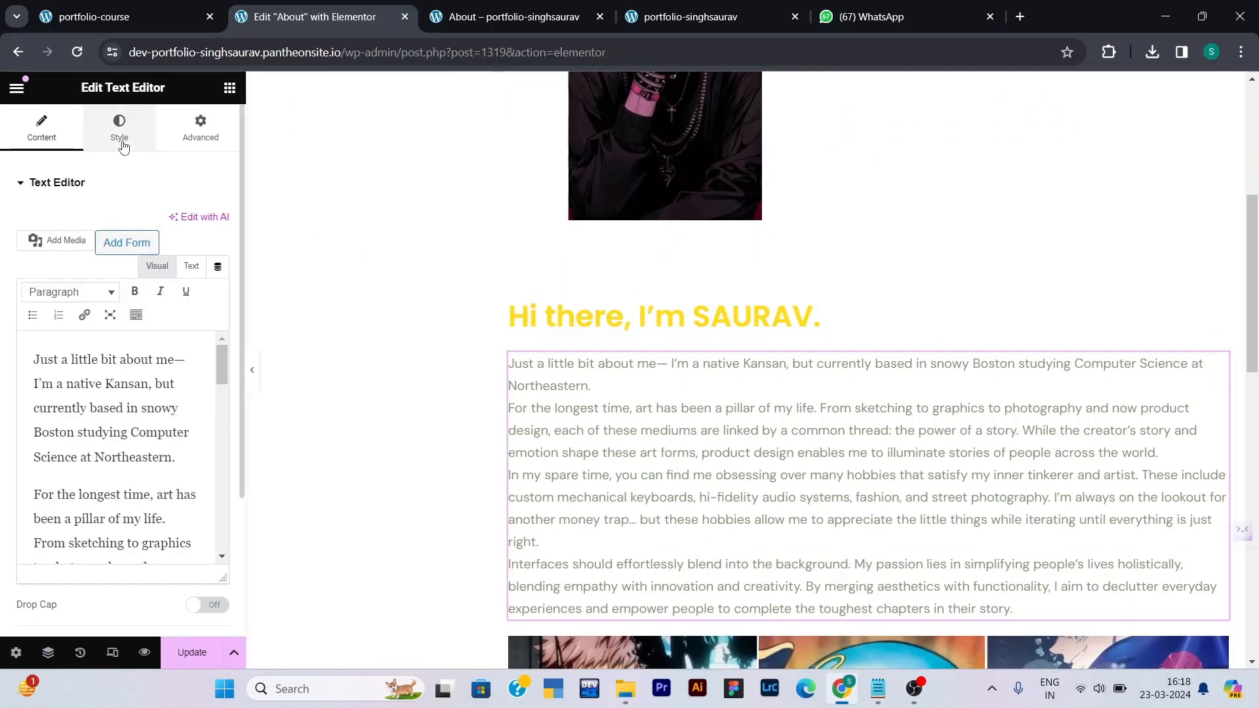
left_click(119, 131)
left_click(218, 256)
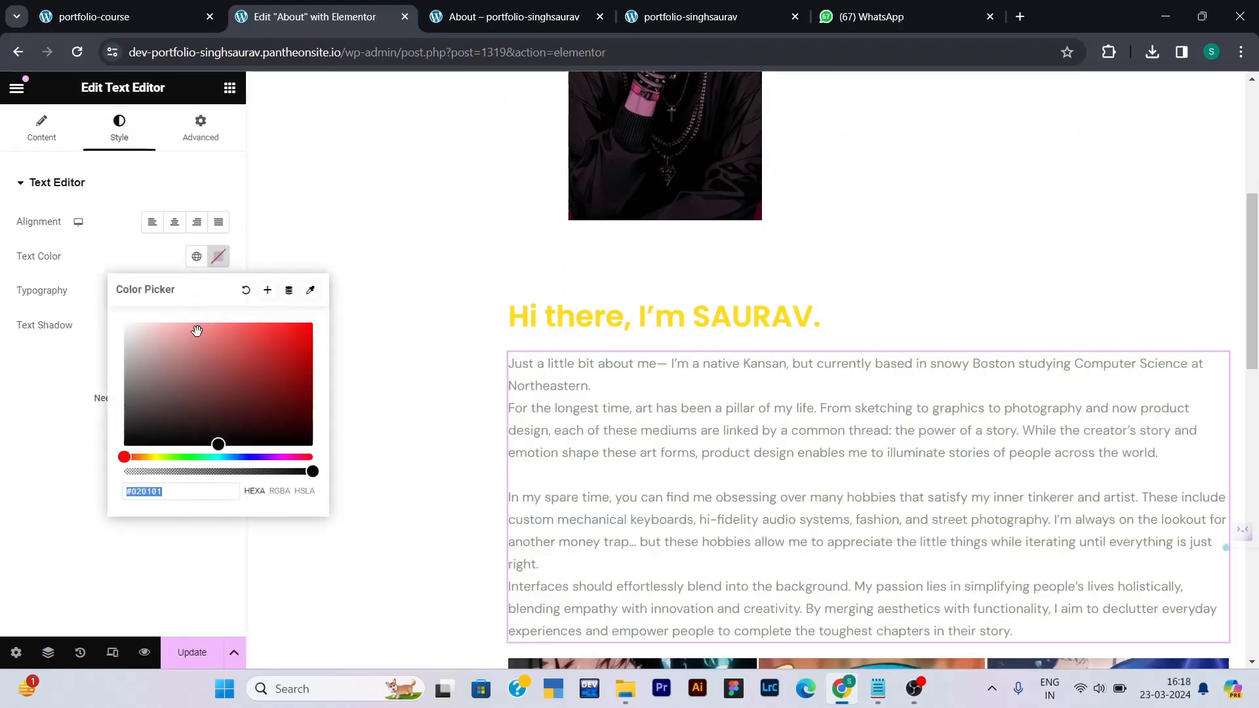
left_click_drag(187, 430, 65, 490)
left_click(18, 467)
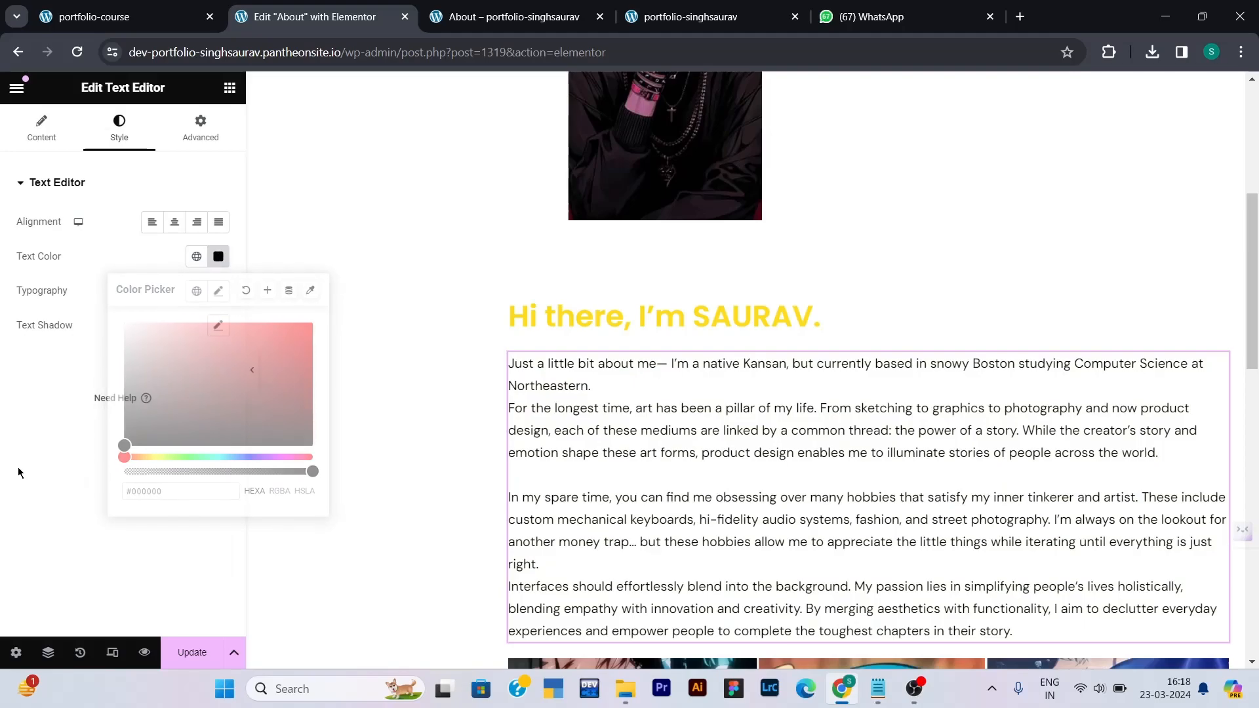
- Set the bio paragraphs' font size to 18 px
left_click(218, 291)
left_click(195, 412)
type("18")
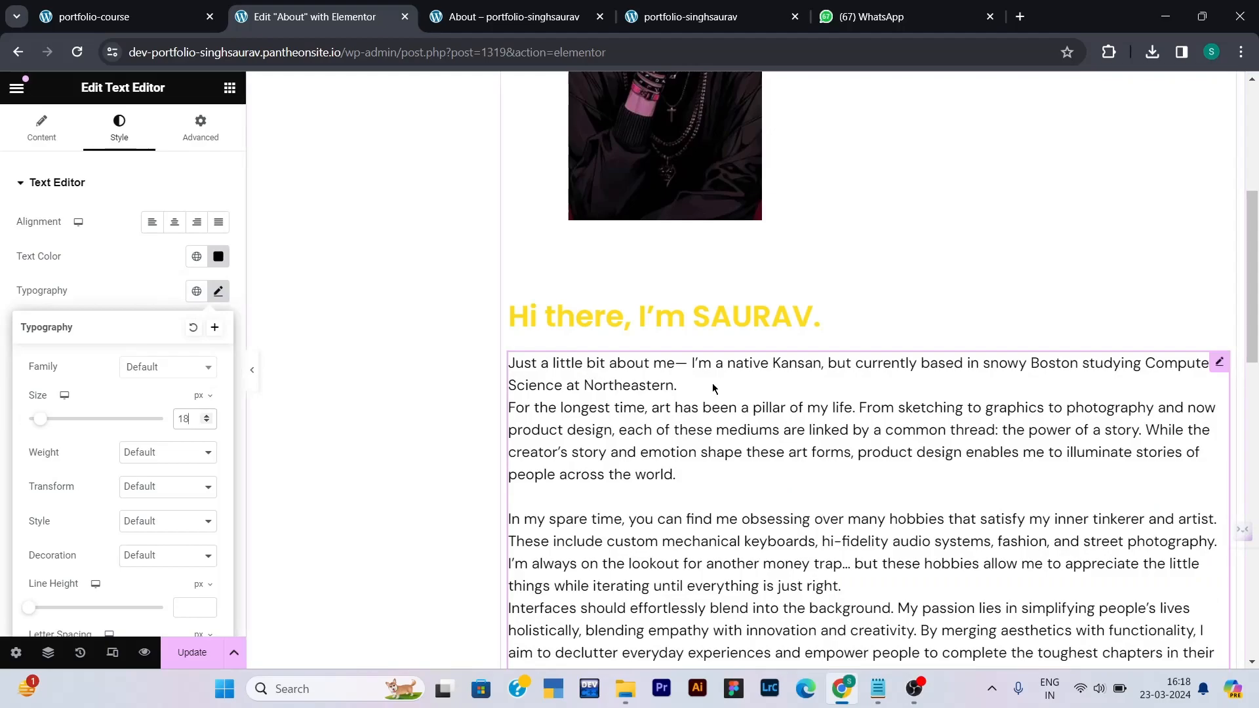
- Copy the yellow greeting heading's style onto the "The world…" heading below the image gallery
scroll(718, 383, "down", 2)
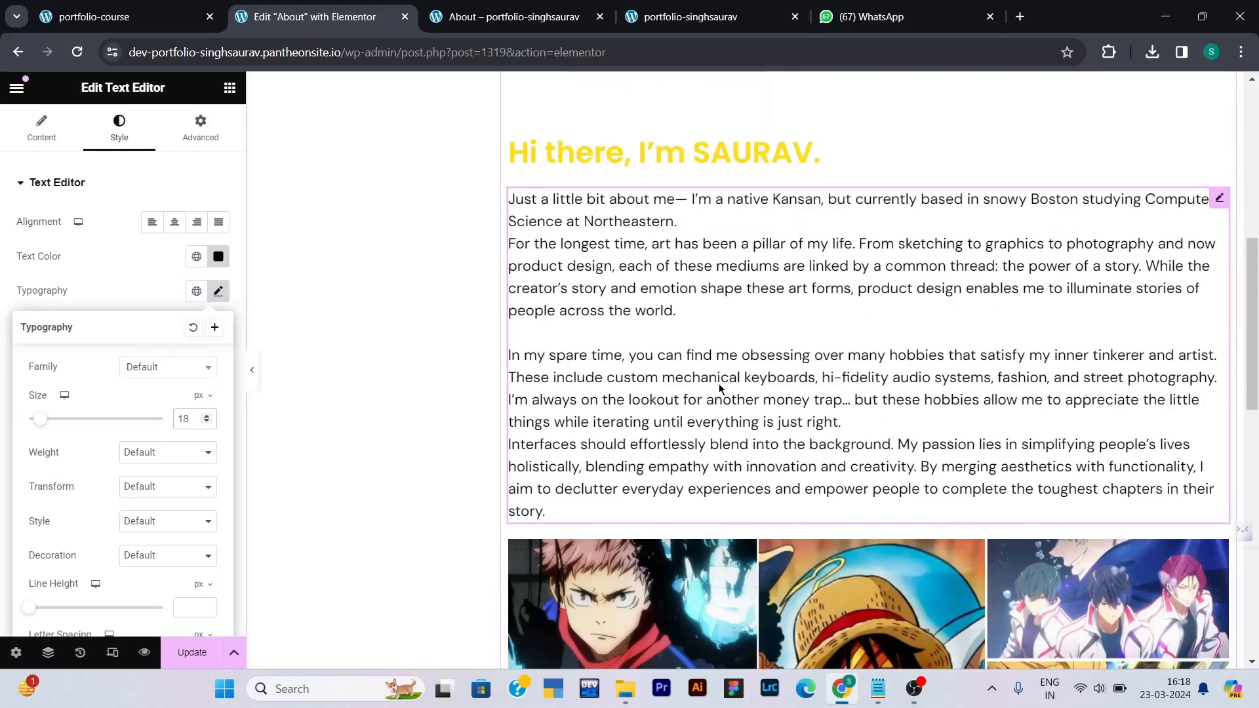
scroll(930, 272, "down", 4)
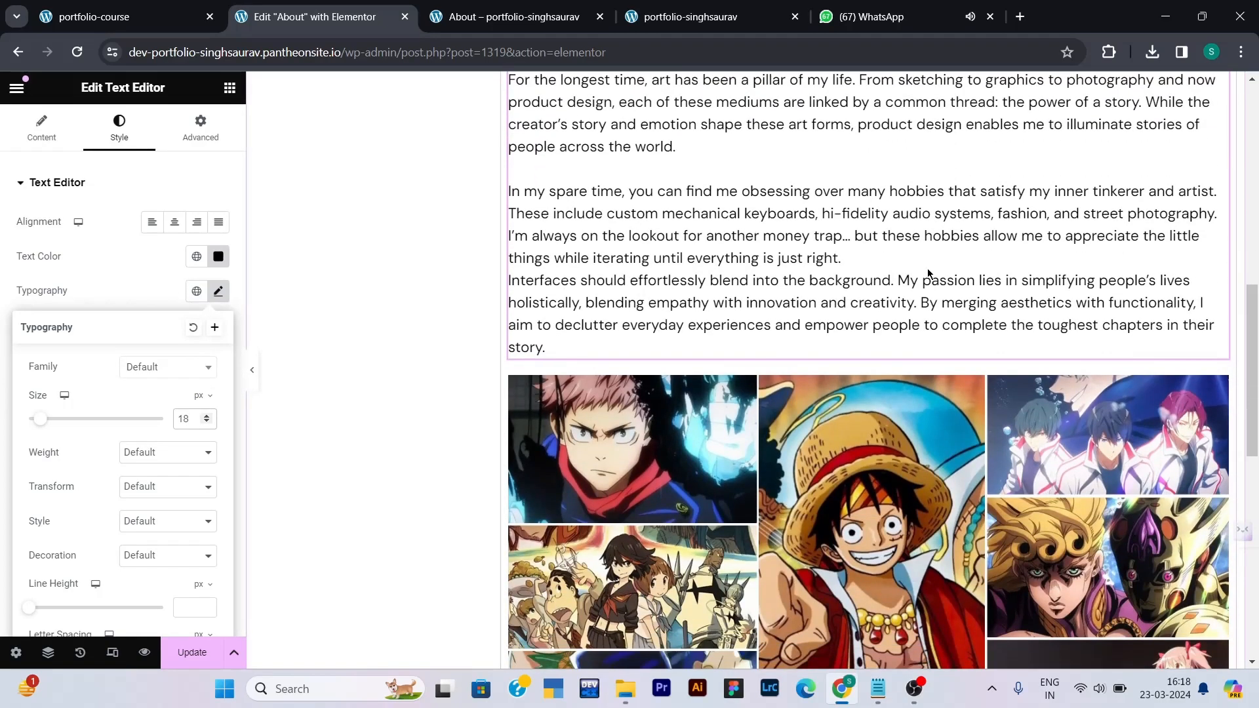
scroll(926, 268, "up", 2)
scroll(926, 270, "down", 1)
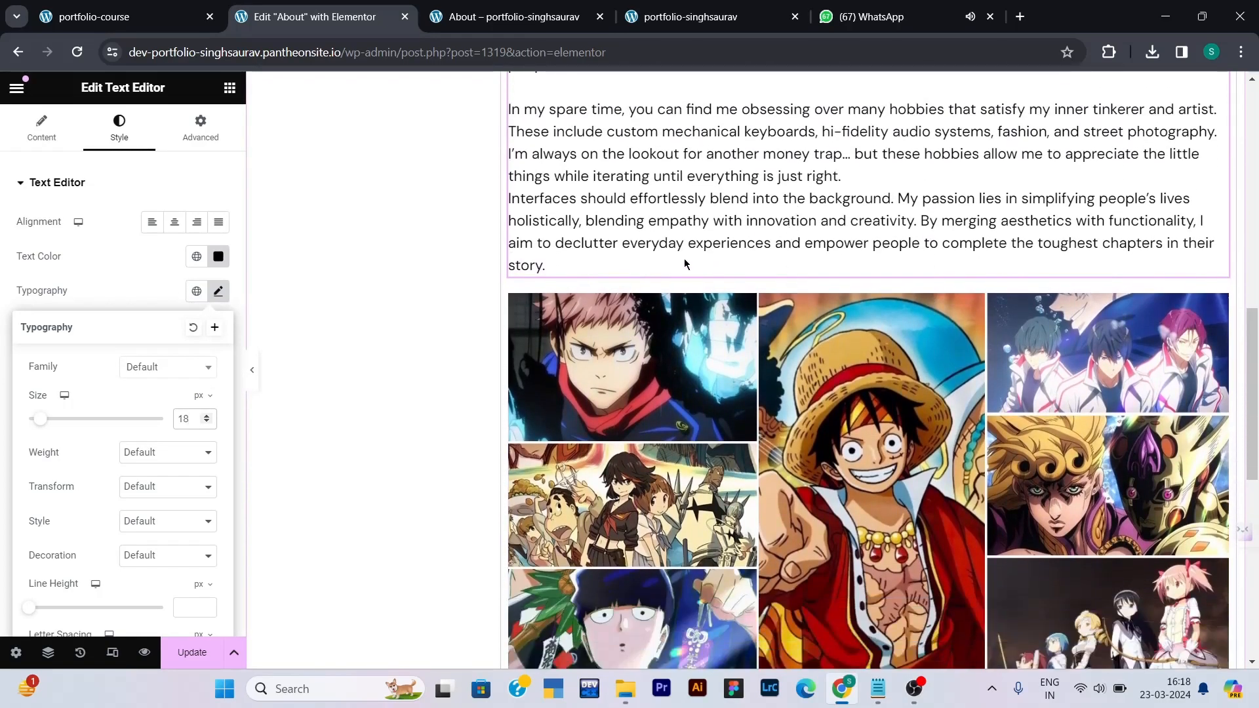
scroll(697, 267, "down", 4)
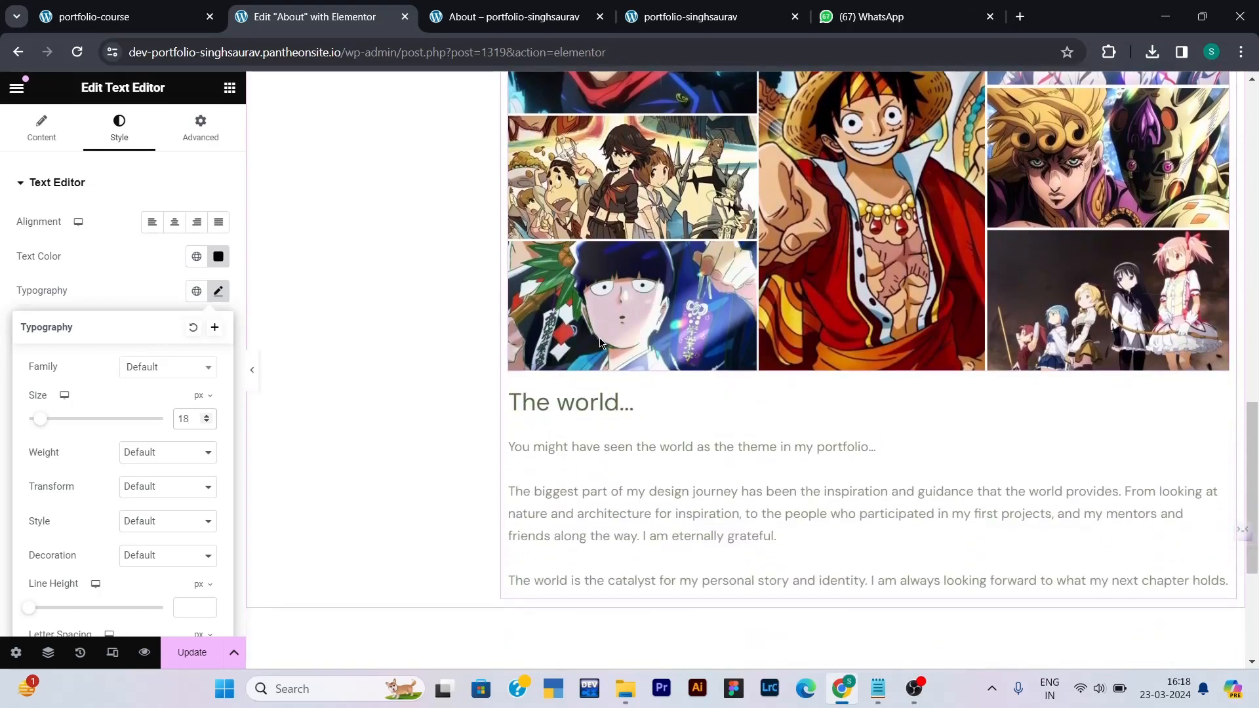
scroll(590, 305, "up", 8)
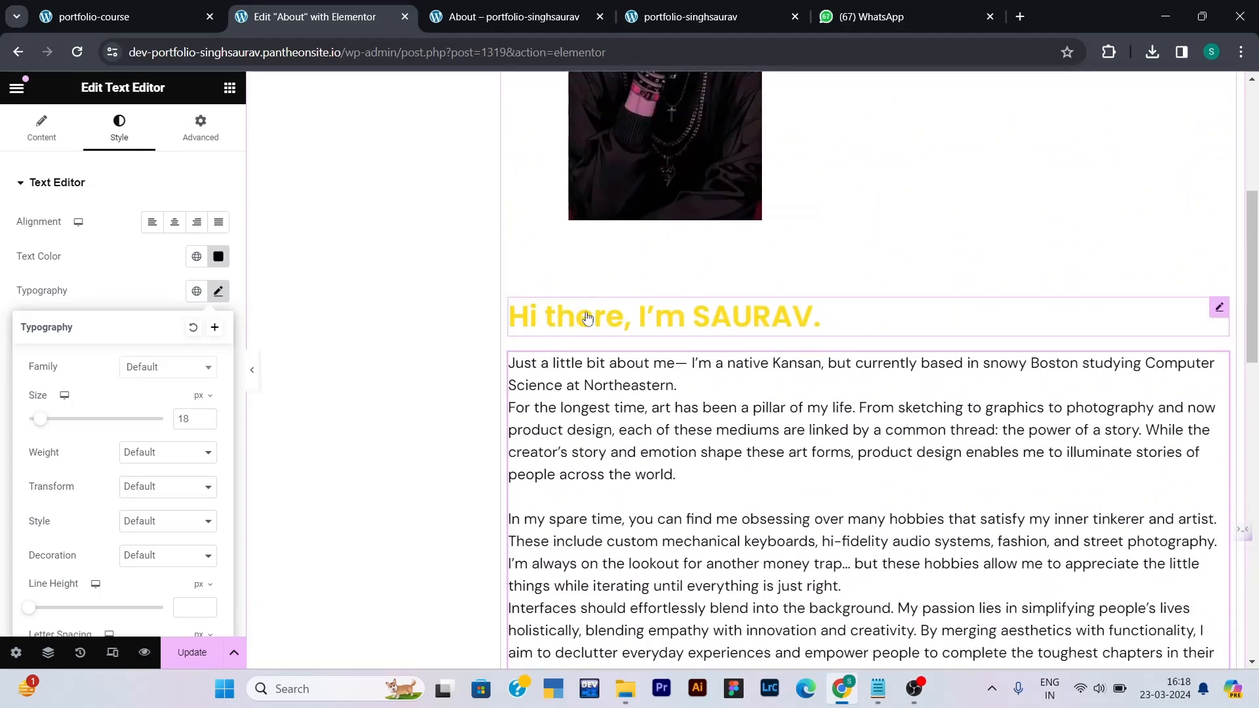
right_click(588, 305)
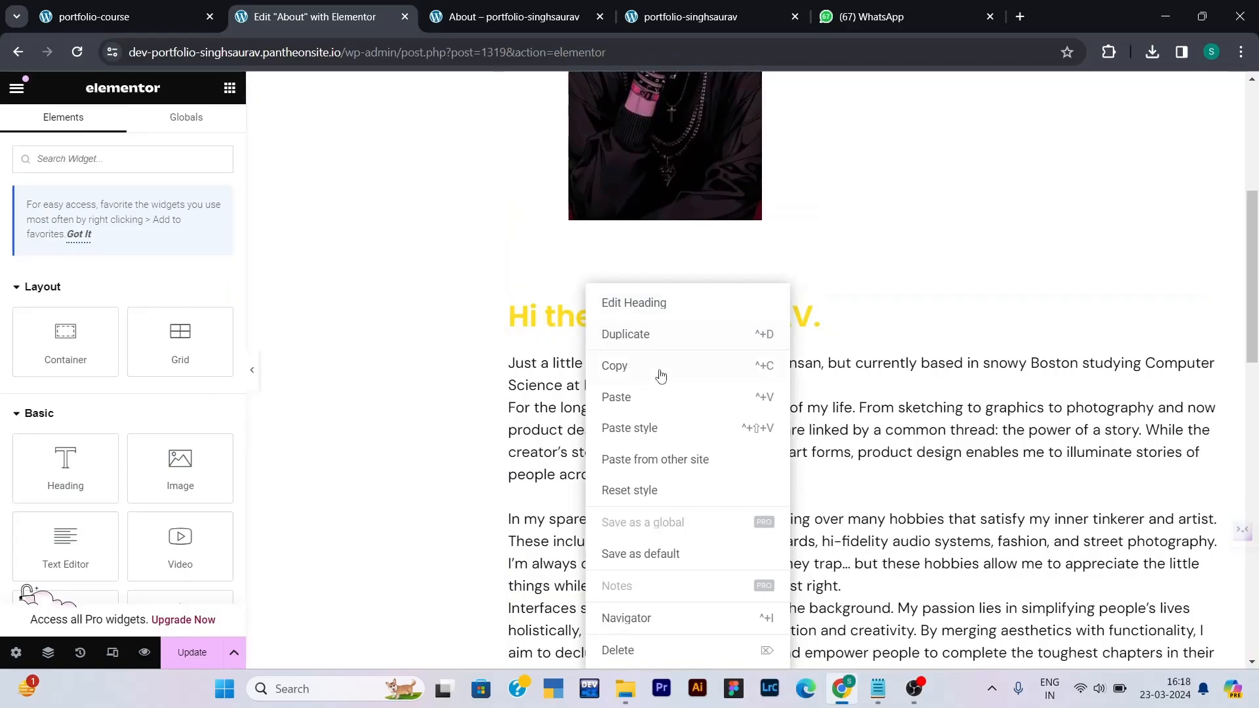
left_click(640, 365)
scroll(622, 326, "down", 2)
scroll(622, 326, "down", 10)
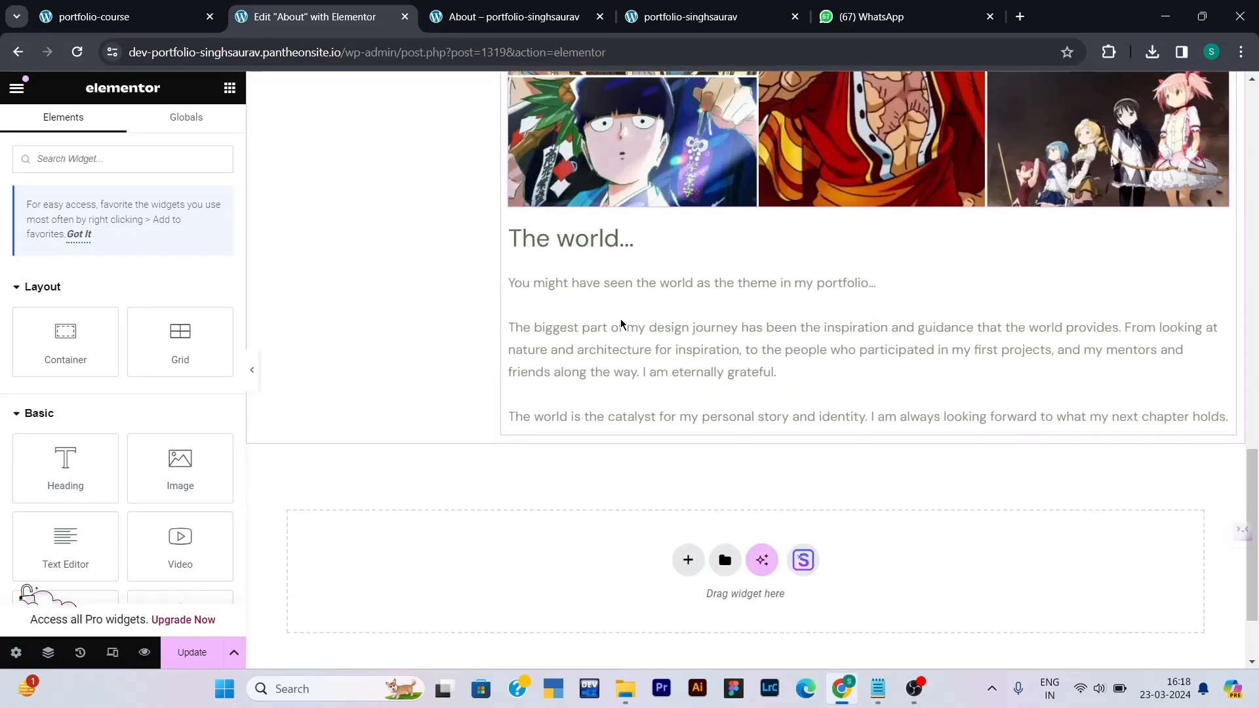
right_click(576, 257)
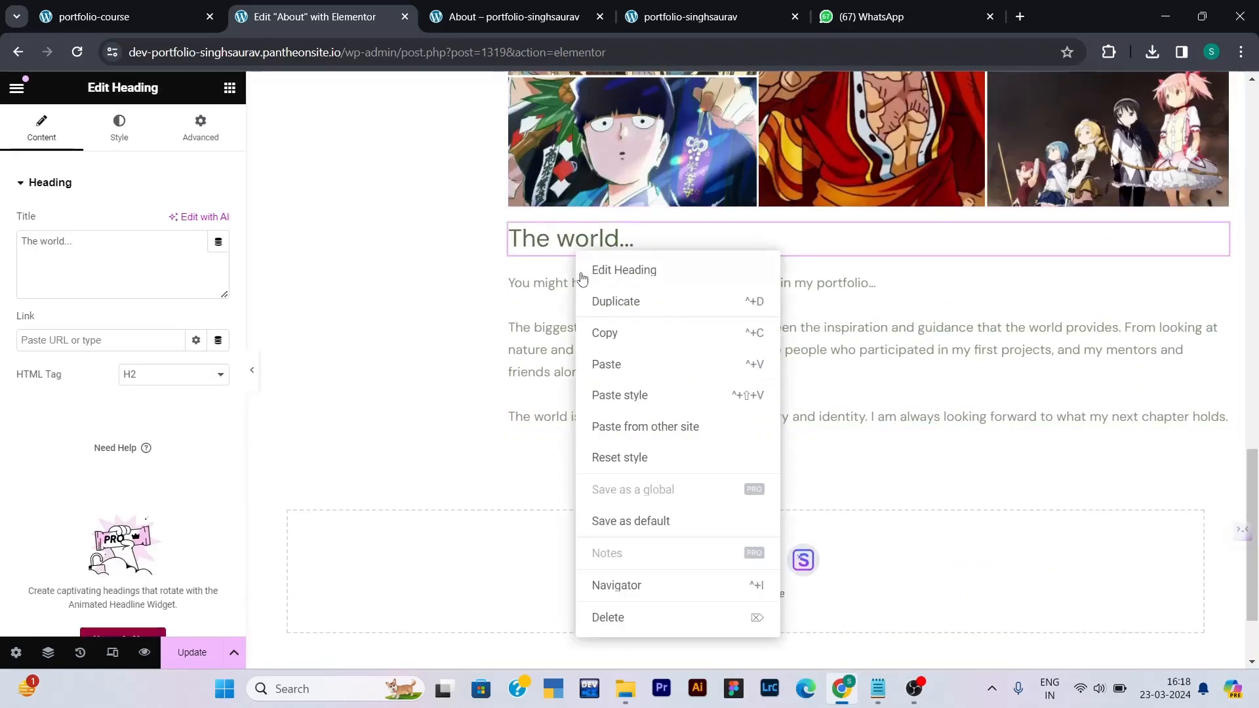
left_click(621, 395)
- Copy the bio paragraphs' style onto the closing text under the "The world…" heading
scroll(599, 278, "up", 8)
right_click(600, 276)
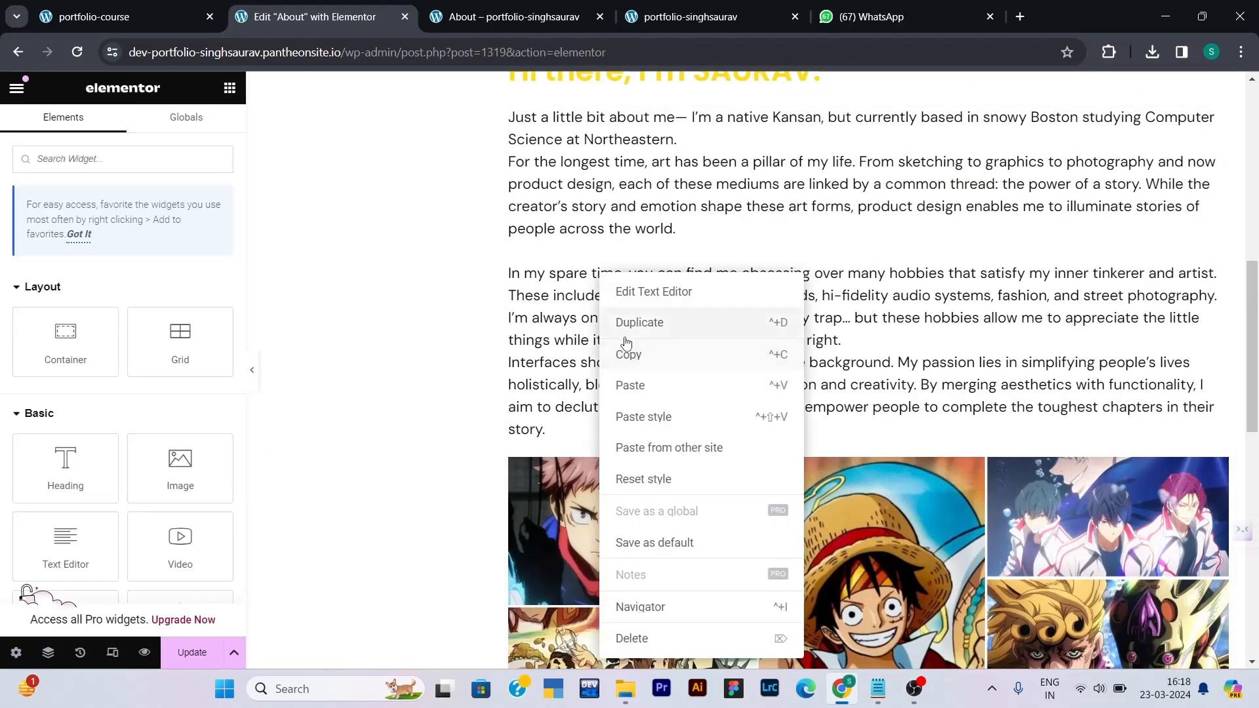
left_click(637, 359)
scroll(639, 360, "down", 10)
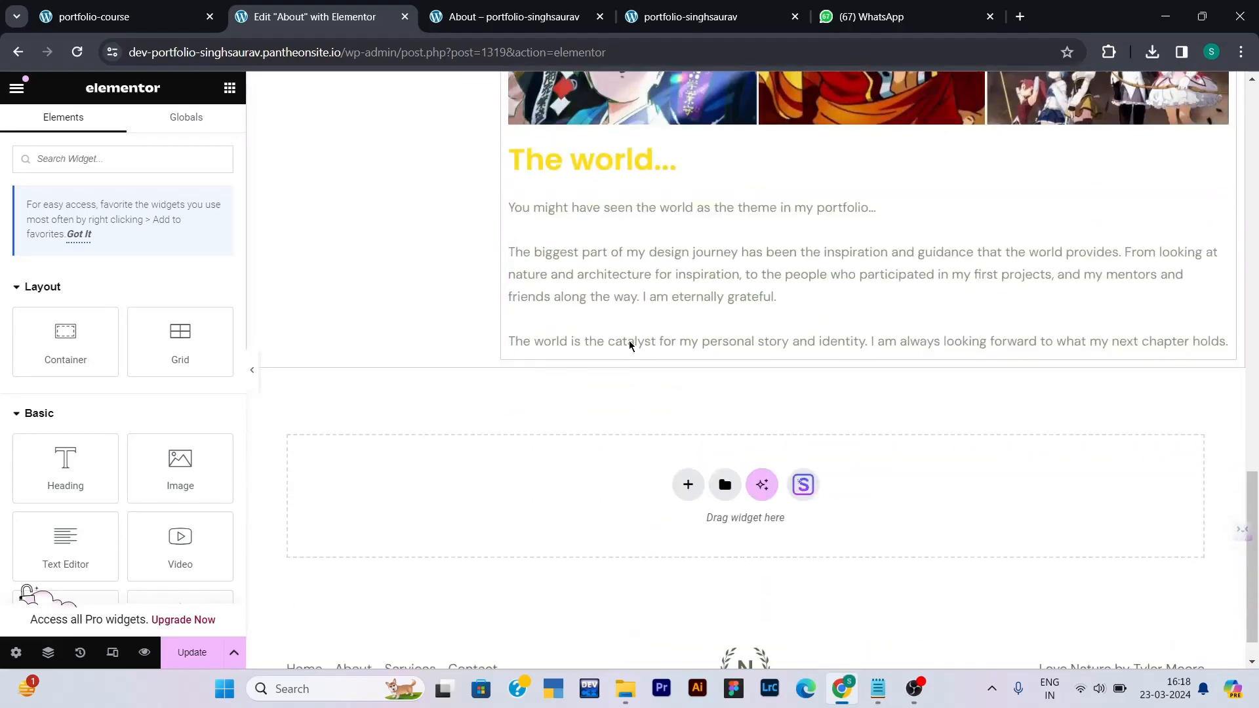
right_click(637, 283)
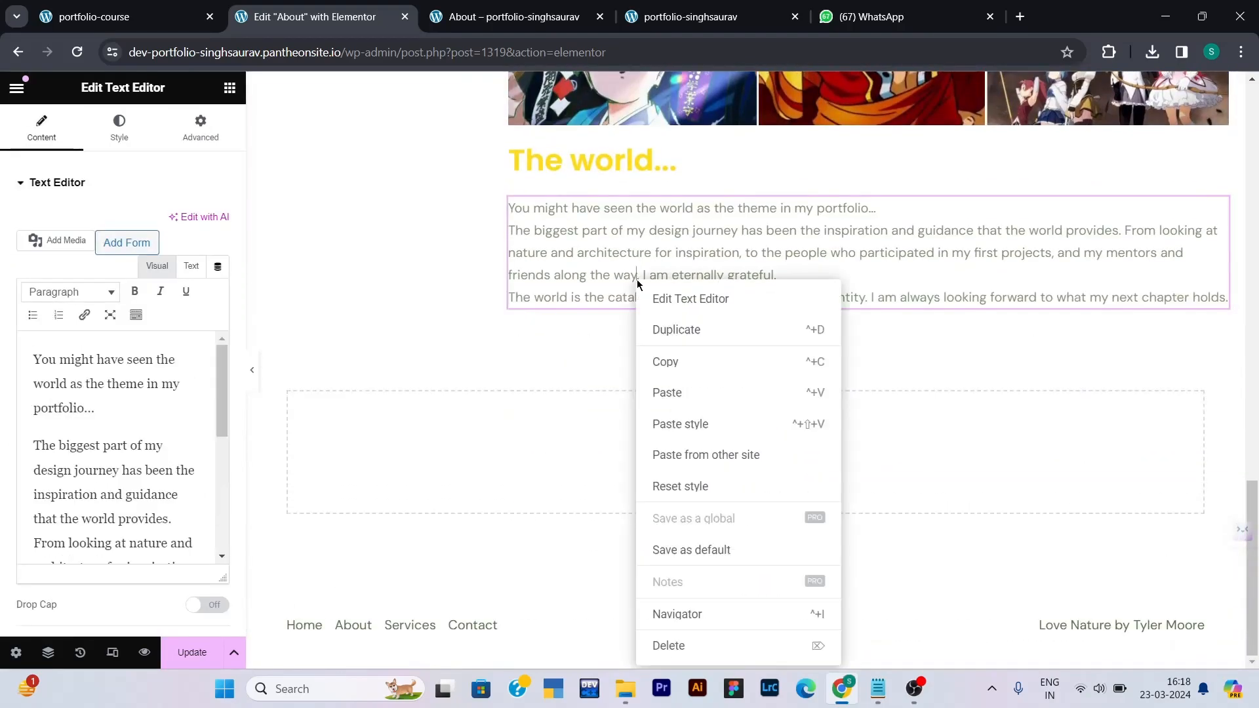
left_click(675, 424)
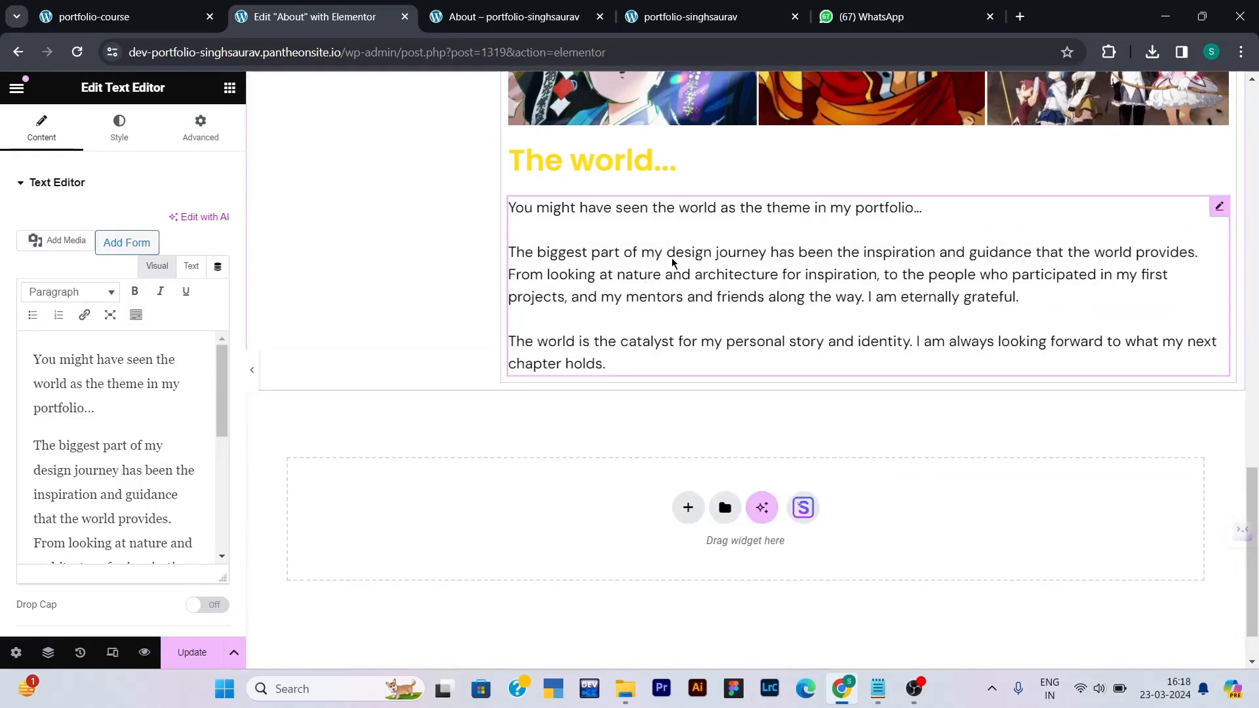
- Publish the updated About page and review its styled headings, text and gallery in the preview
left_click(200, 653)
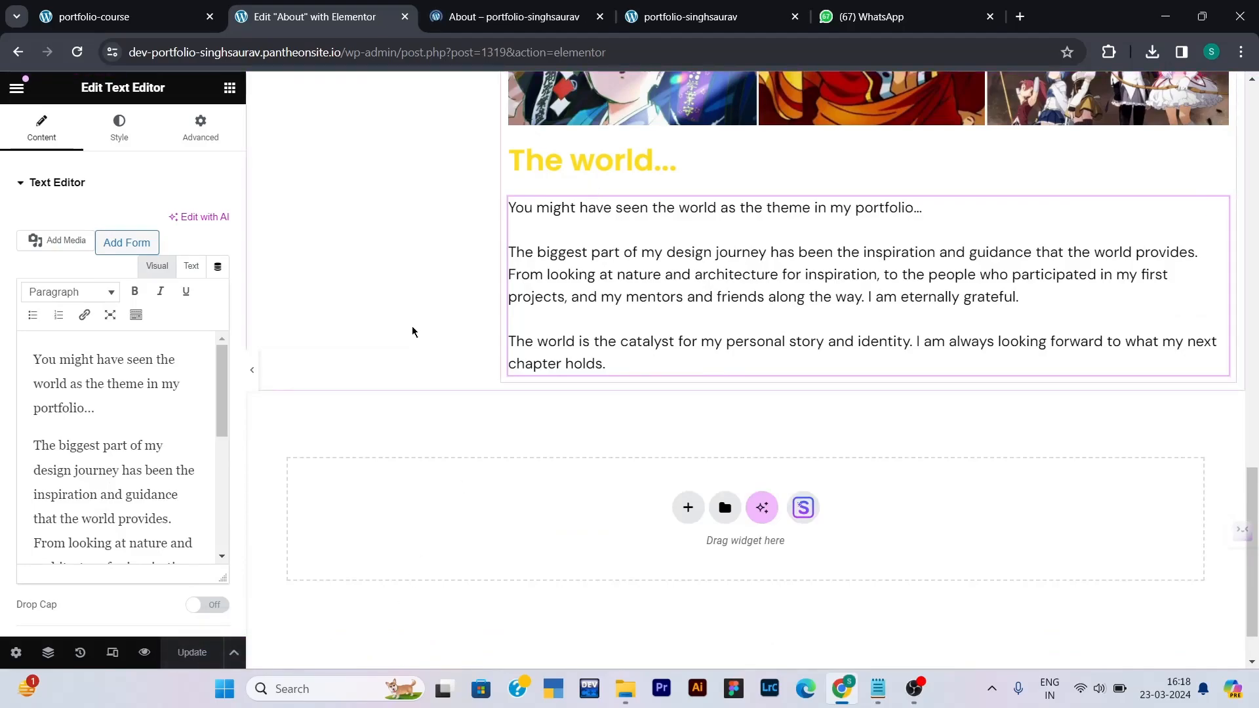
left_click(139, 653)
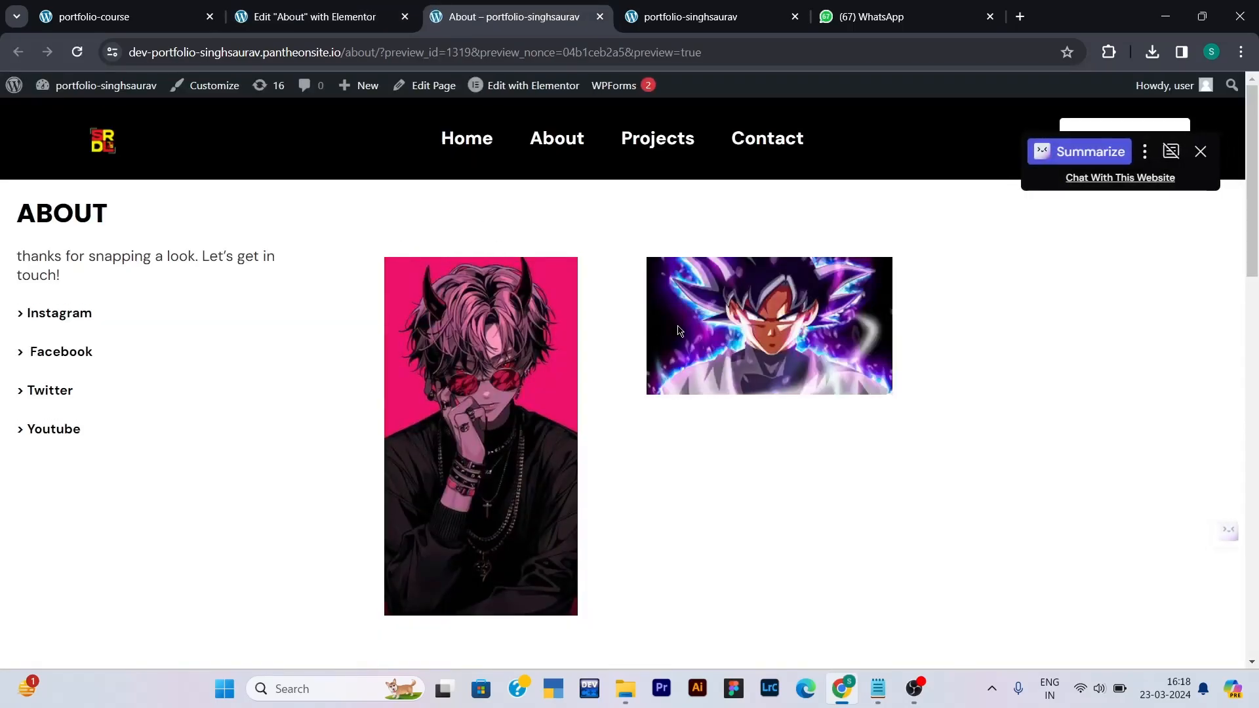
left_click(1200, 151)
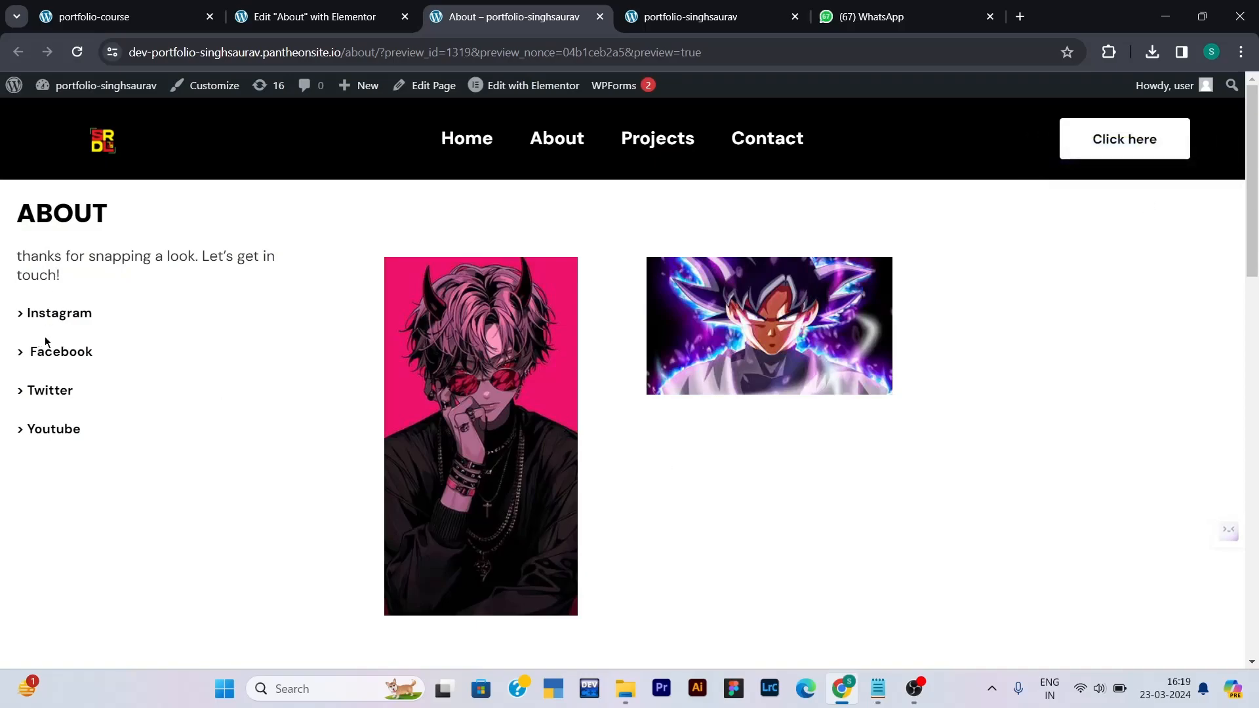
scroll(85, 393, "down", 7)
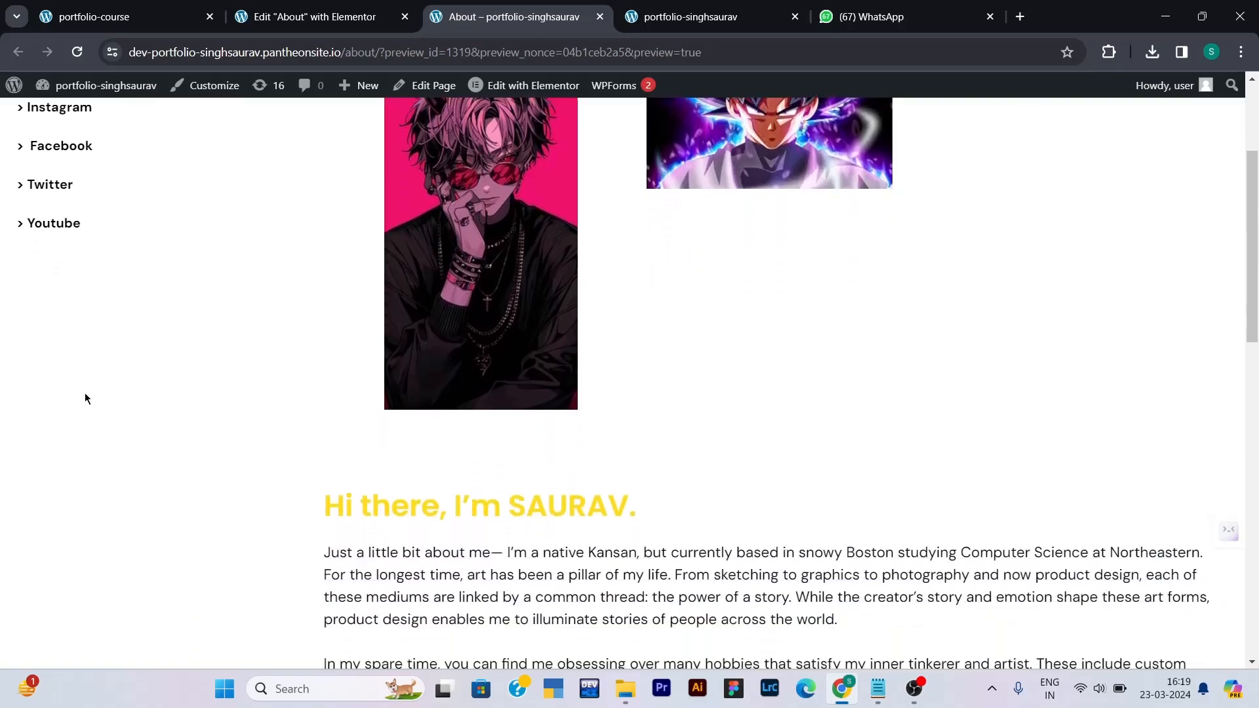
scroll(105, 418, "down", 10)
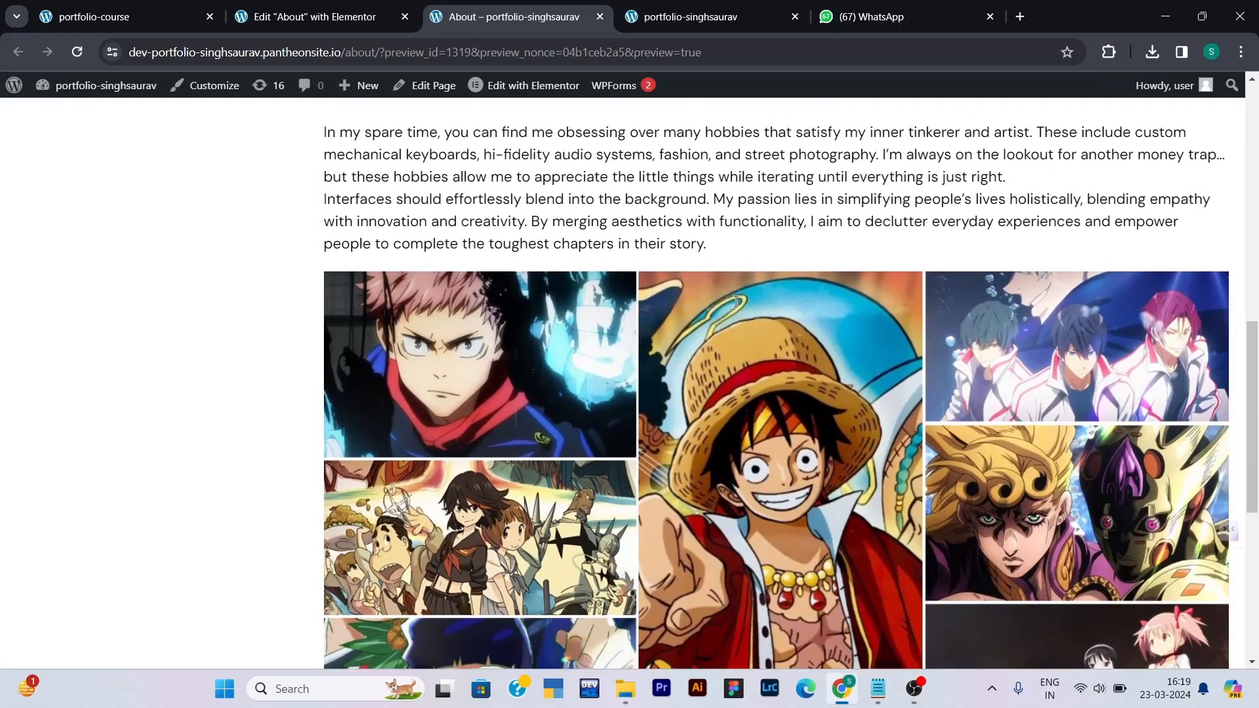
scroll(735, 307, "up", 17)
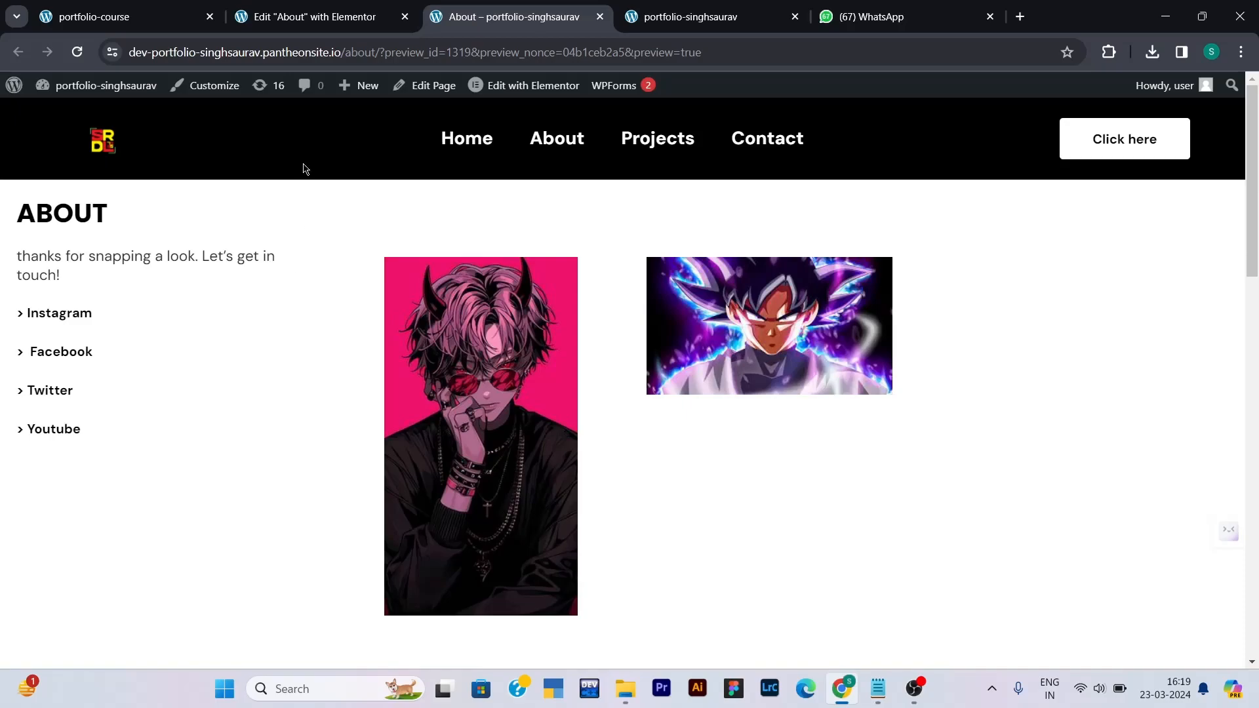
- Return to the Elementor editor and set the About page's main container padding to 64 px on all sides
left_click(318, 9)
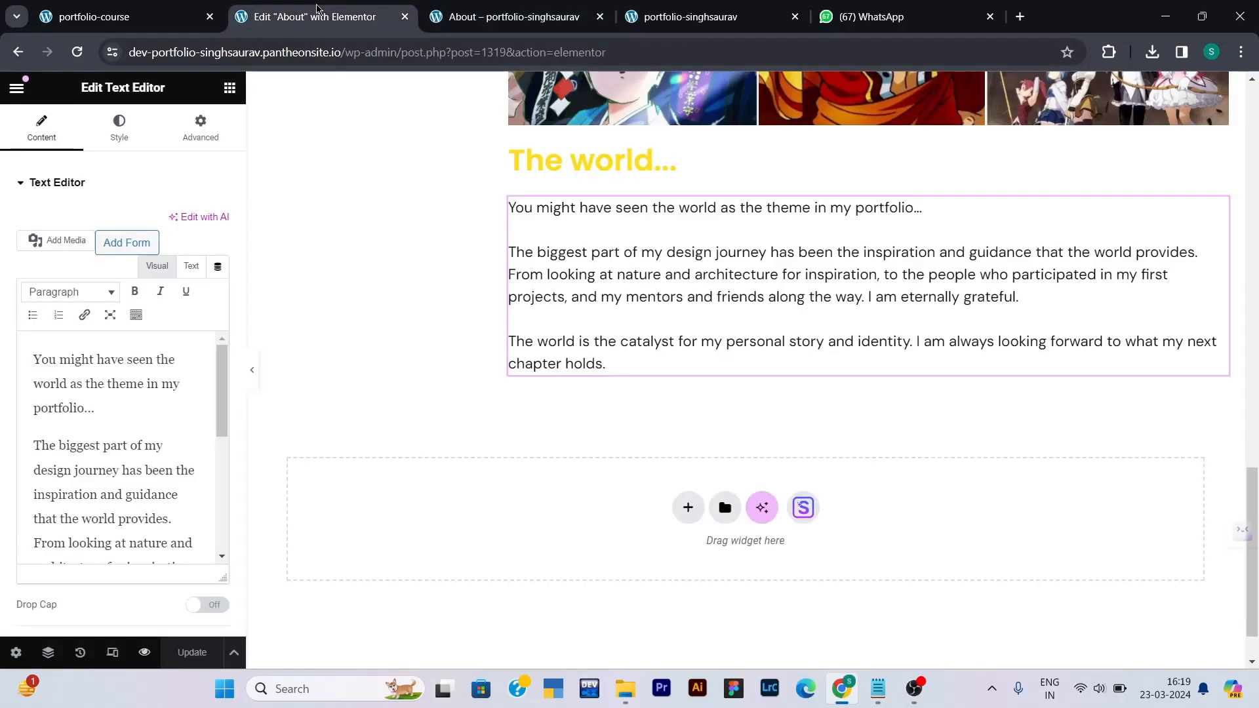
scroll(439, 244, "up", 15)
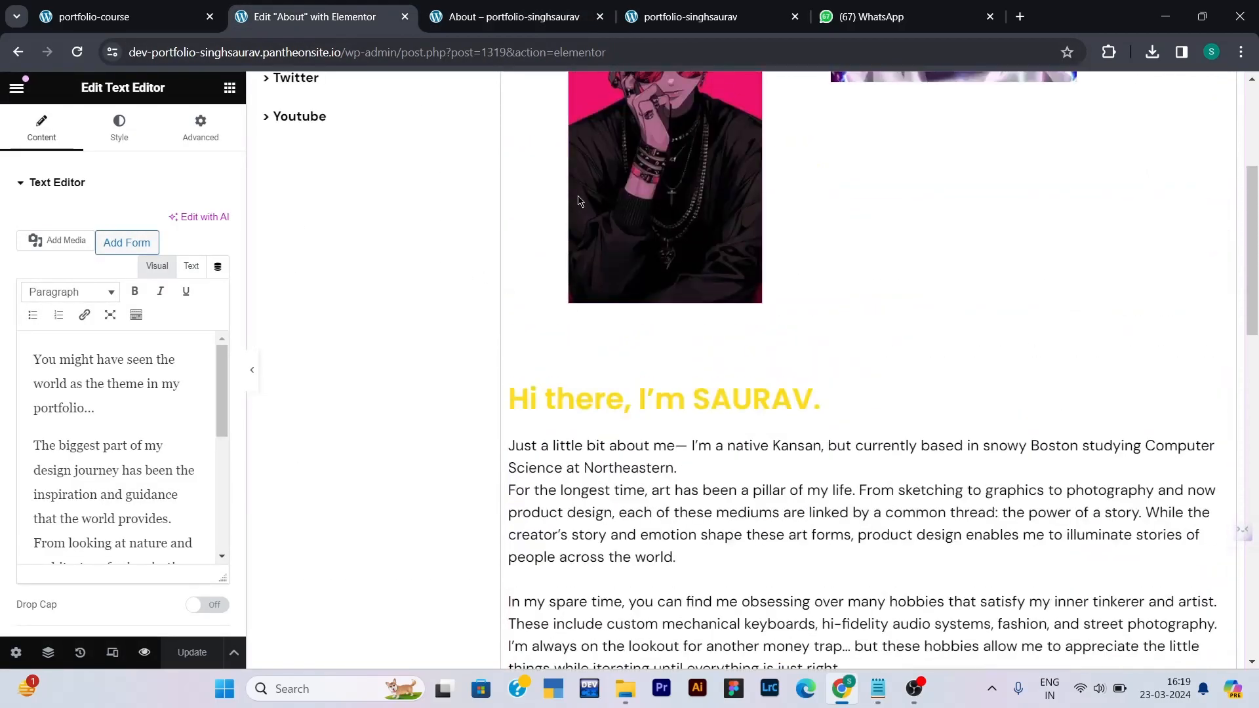
scroll(649, 177, "up", 1)
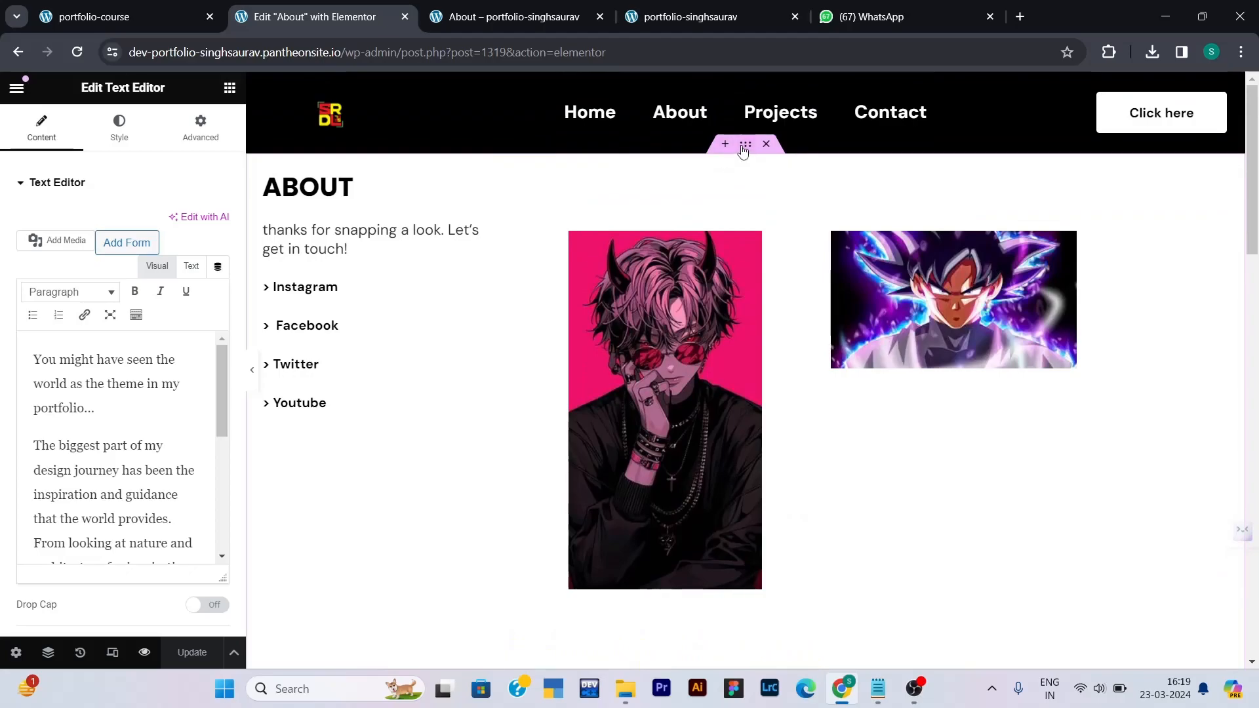
left_click(744, 145)
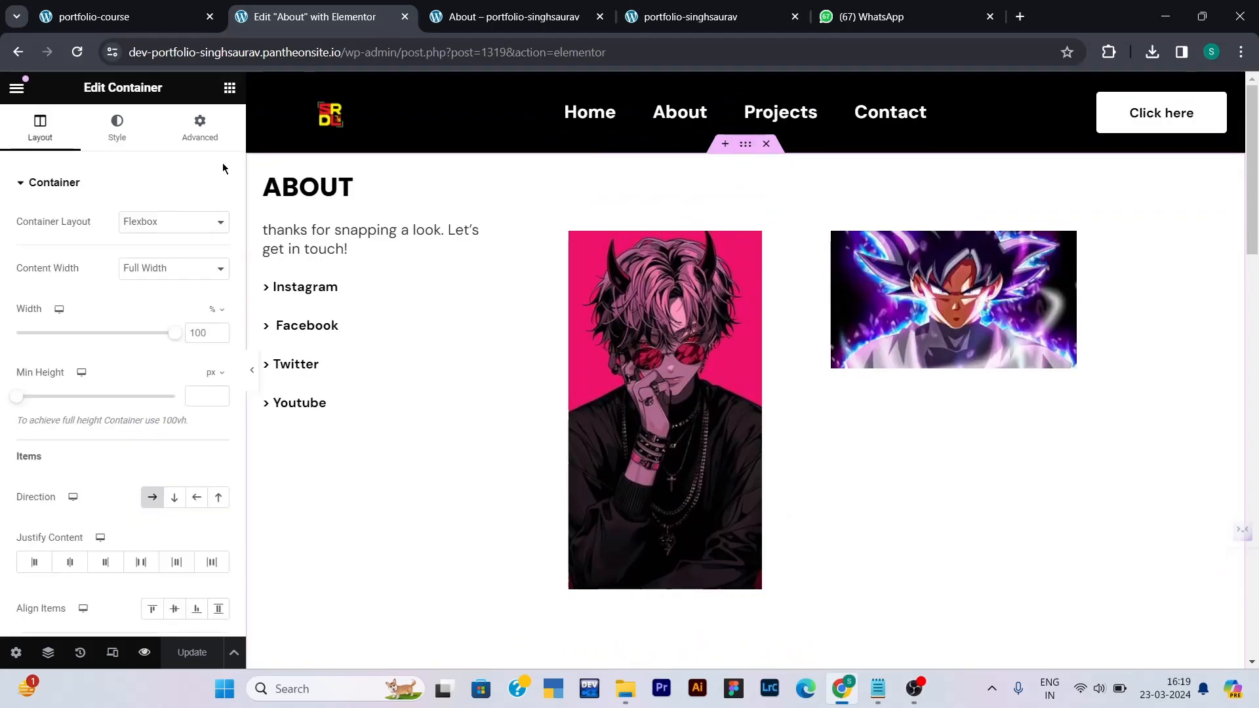
left_click(194, 140)
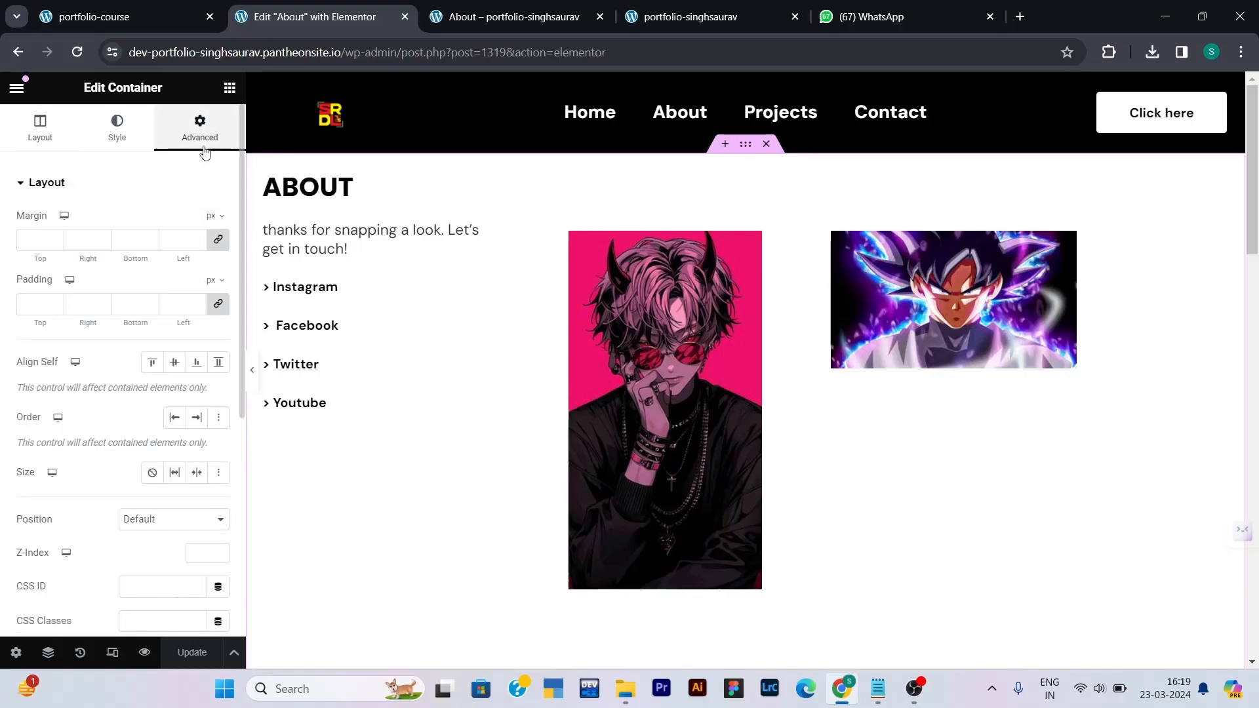
left_click(33, 257)
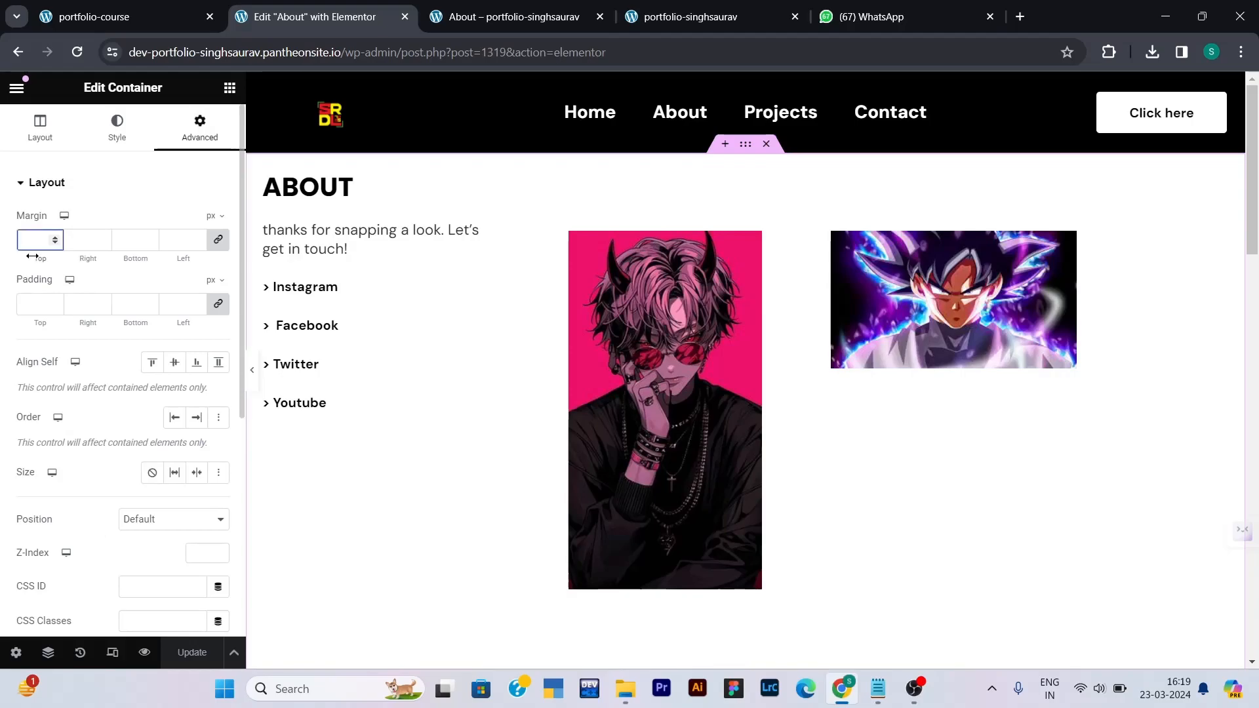
mouse_move(28, 322)
left_mouse_down()
mouse_move(76, 329)
mouse_move(21, 303)
left_mouse_up()
left_click(52, 308)
left_click(52, 309)
type("64")
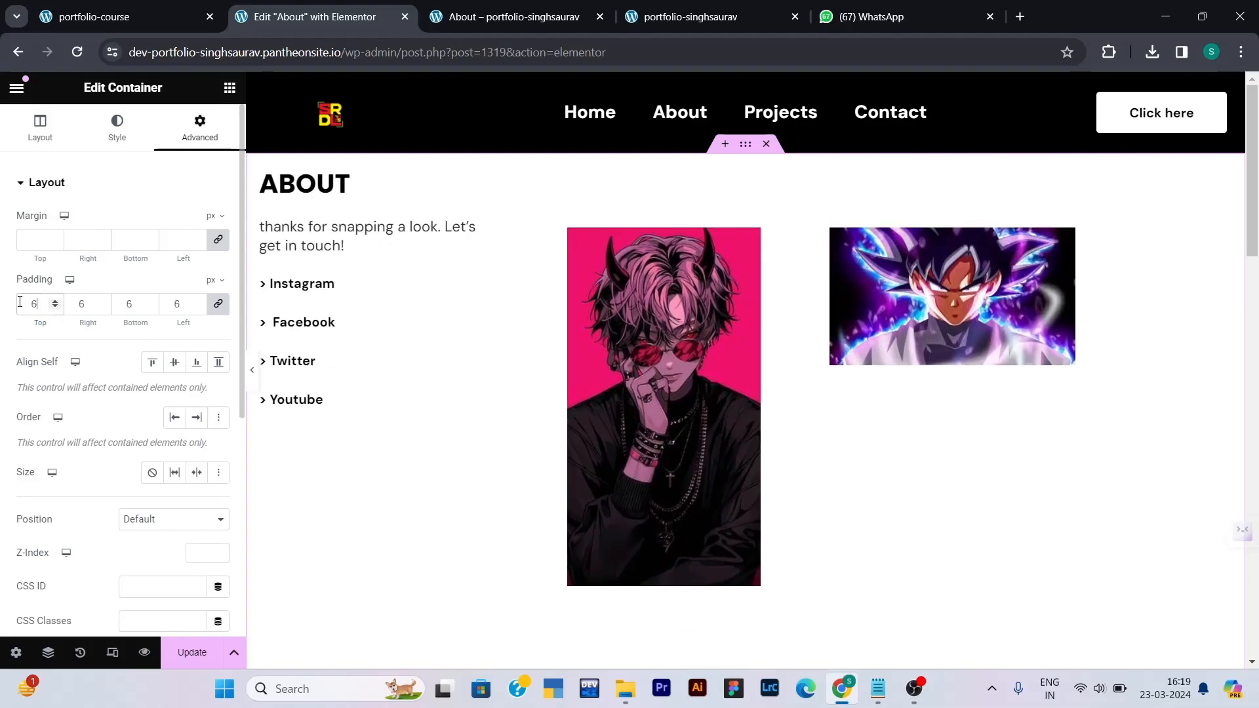
- Save the padding change and check the page spacing from header to closing text in the preview
left_click(183, 645)
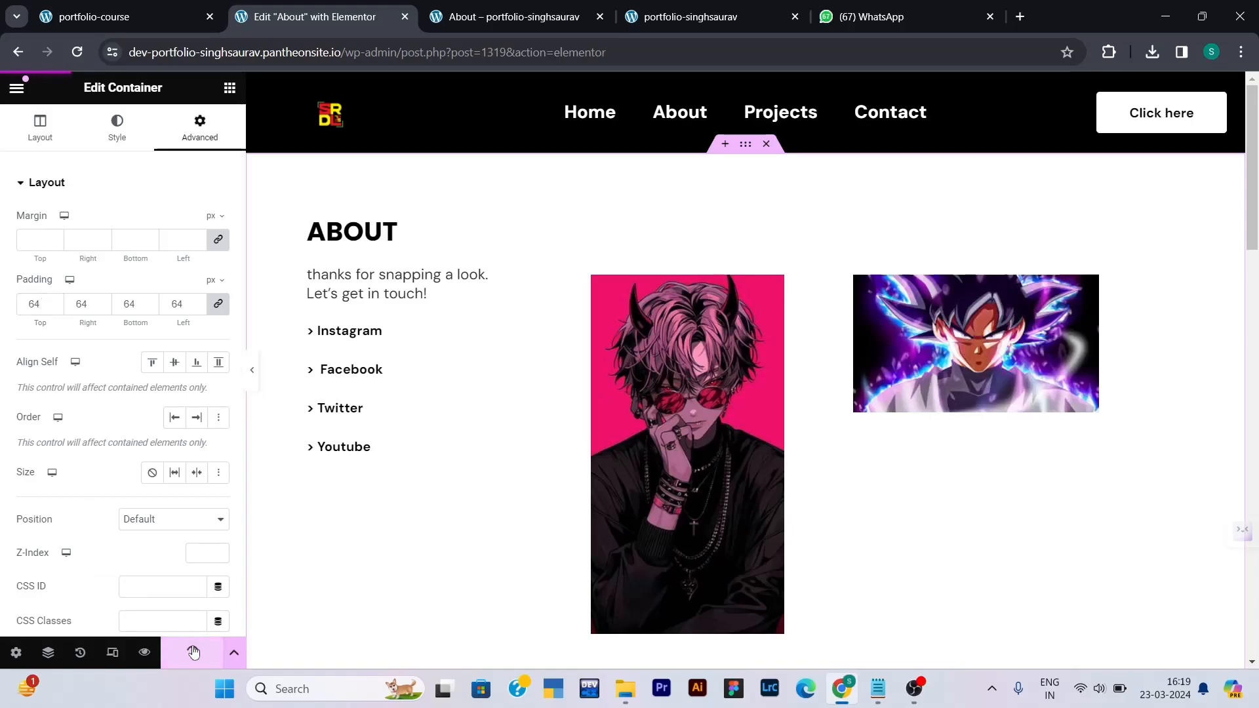
left_click(143, 656)
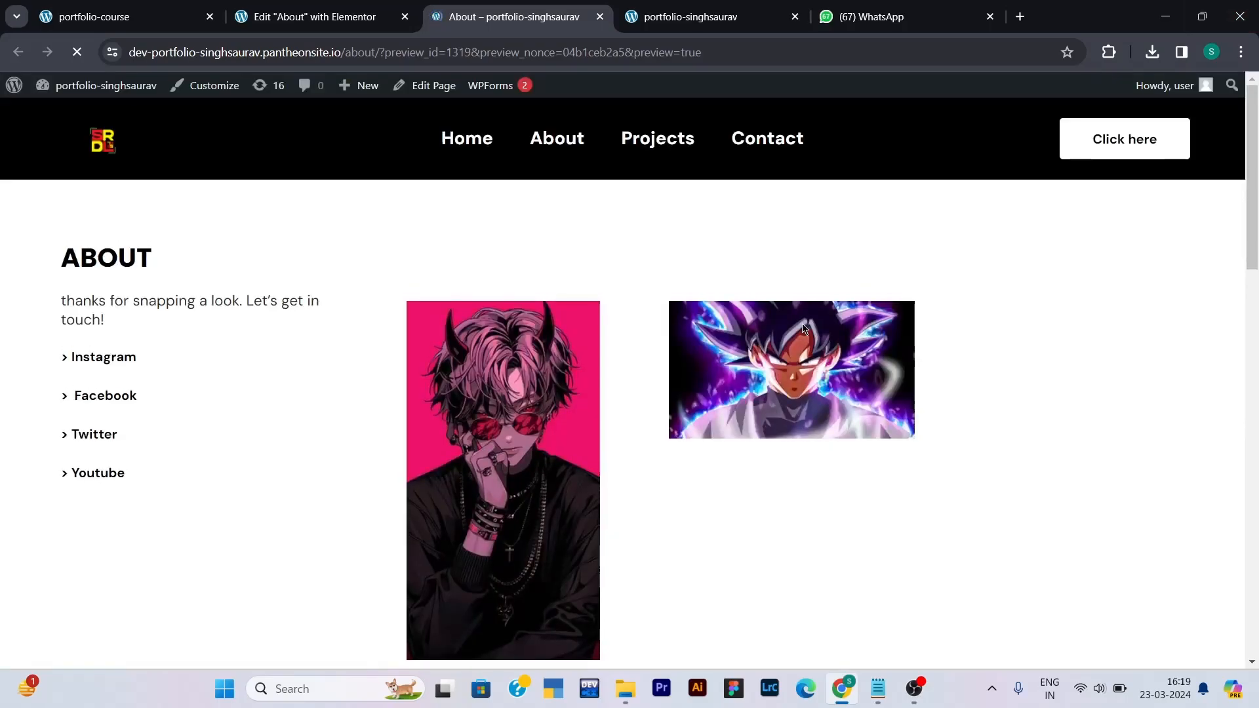
scroll(711, 341, "down", 1)
scroll(712, 345, "down", 15)
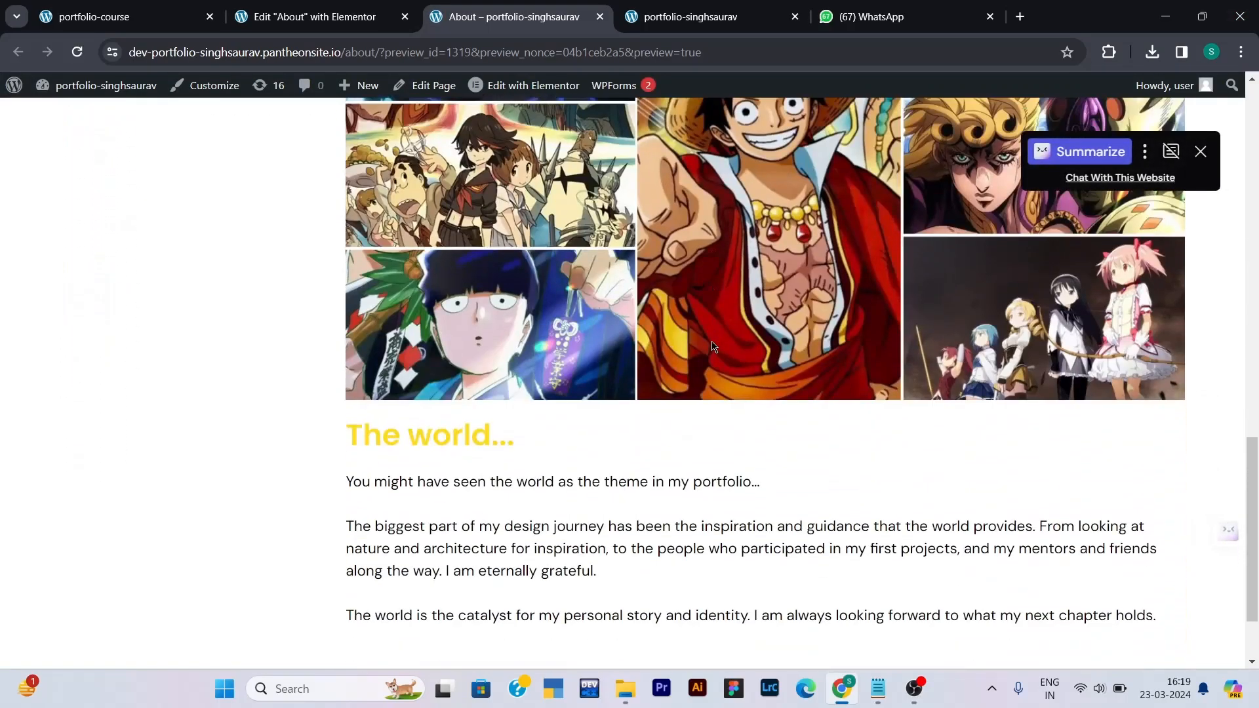
scroll(712, 345, "up", 15)
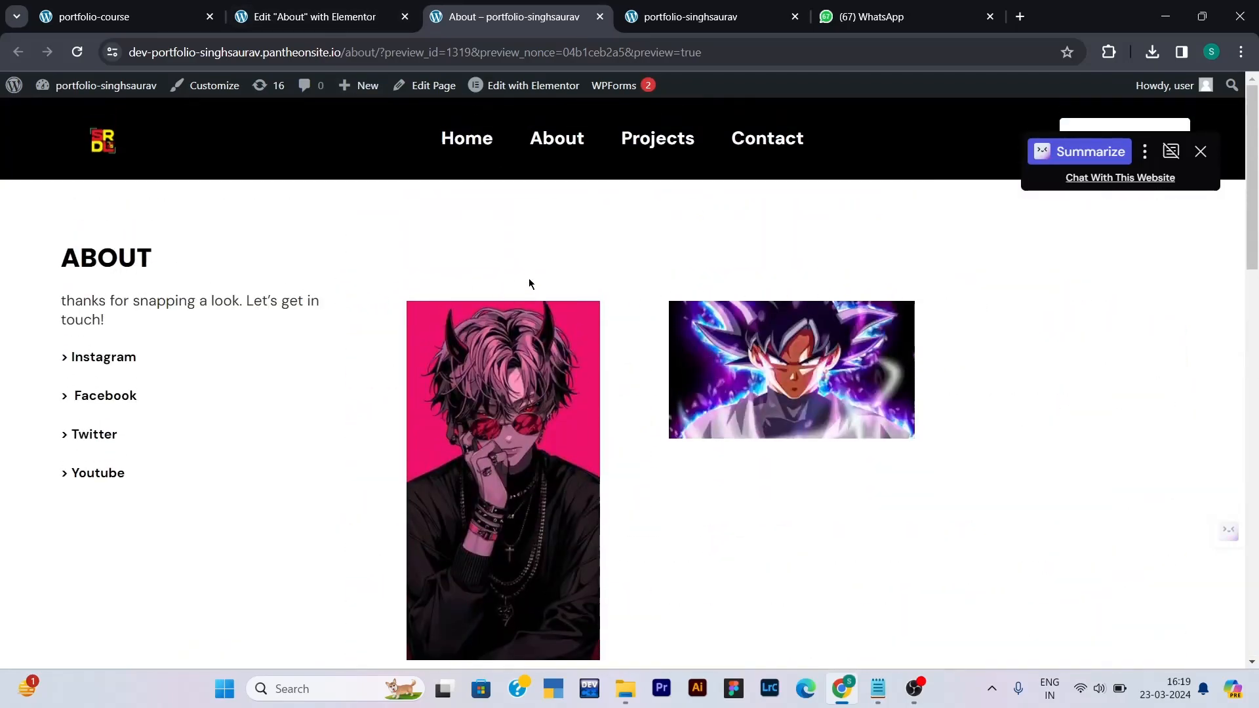
- In the Elementor editor, unlink the two-image container's margins and set its top margin to 0 px, saving and previewing the page
left_click(305, 17)
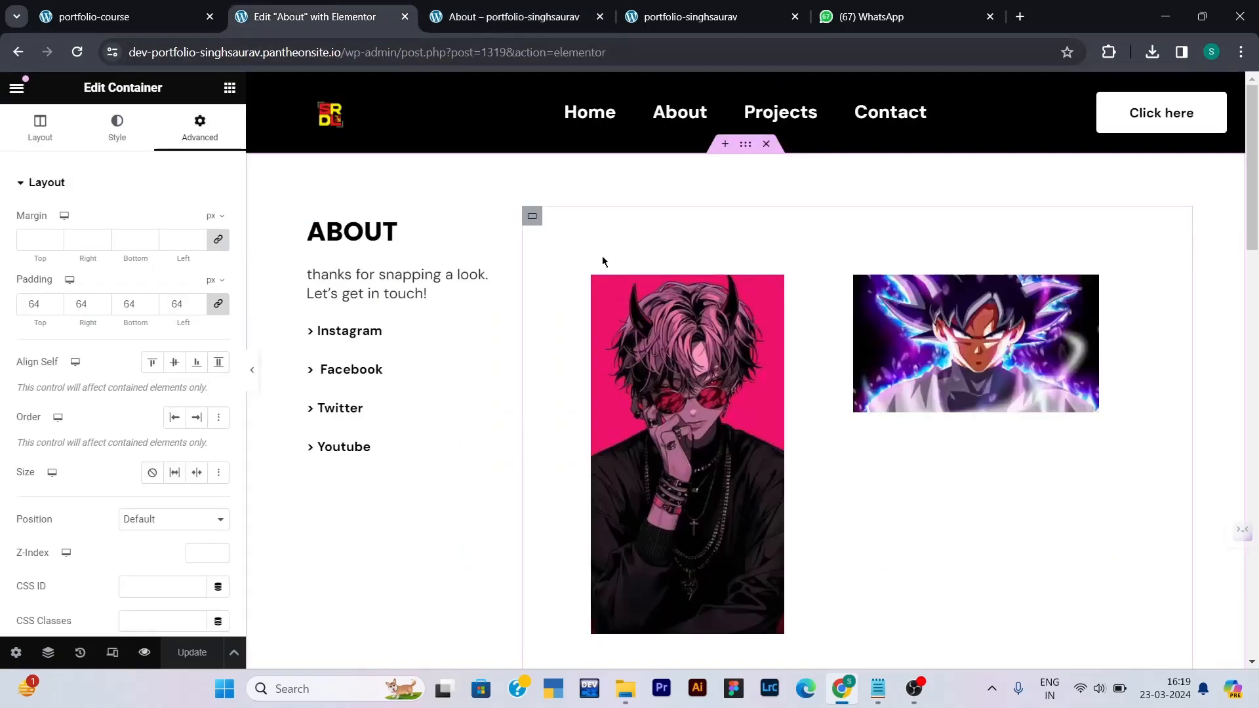
left_click(592, 276)
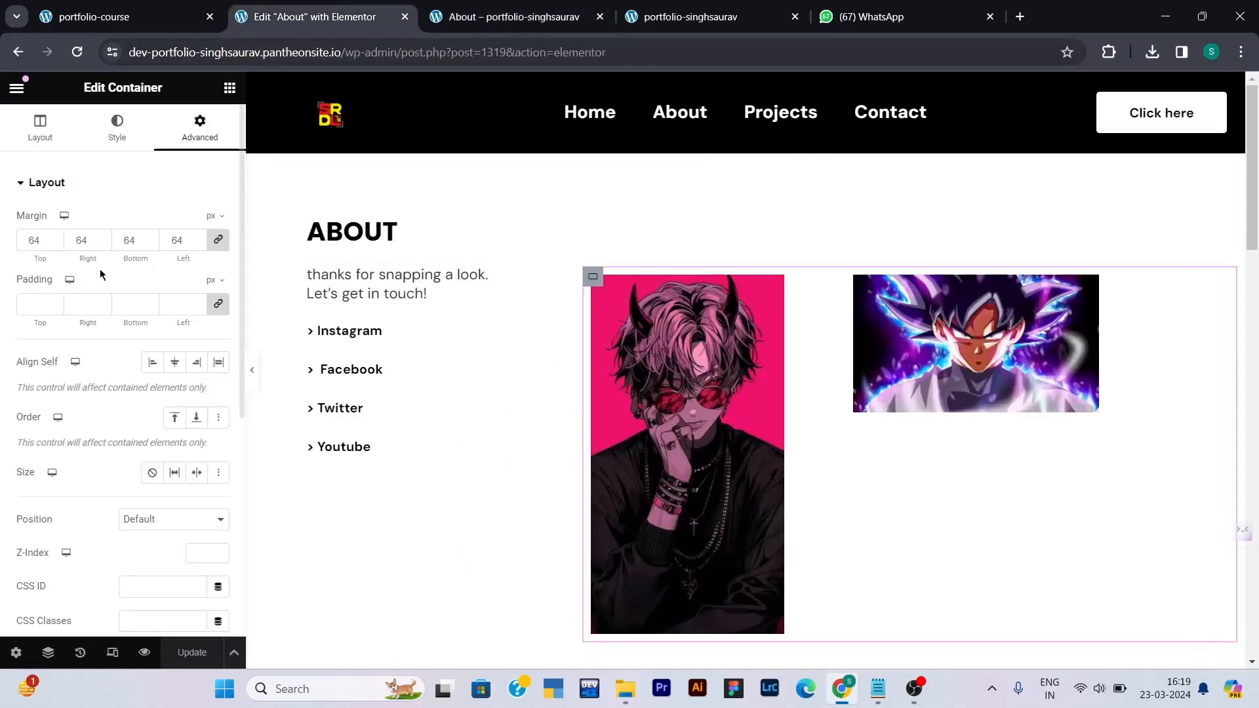
left_click(218, 239)
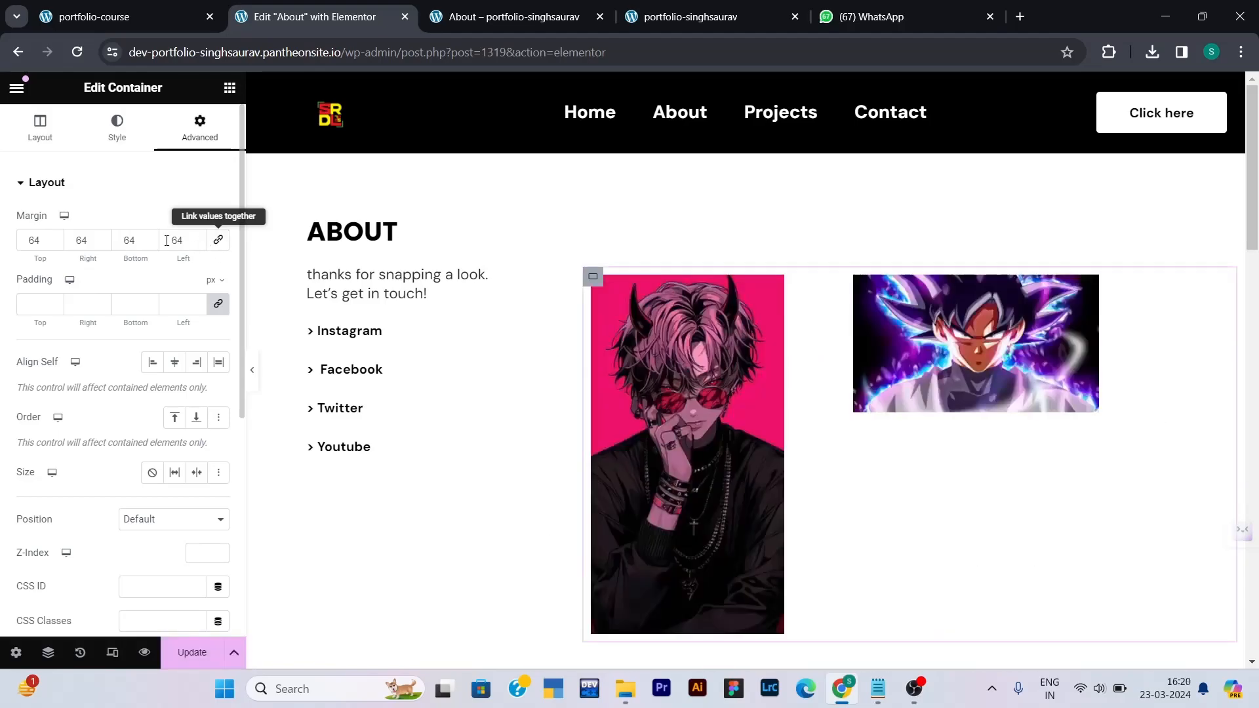
double_click(29, 241)
type("0")
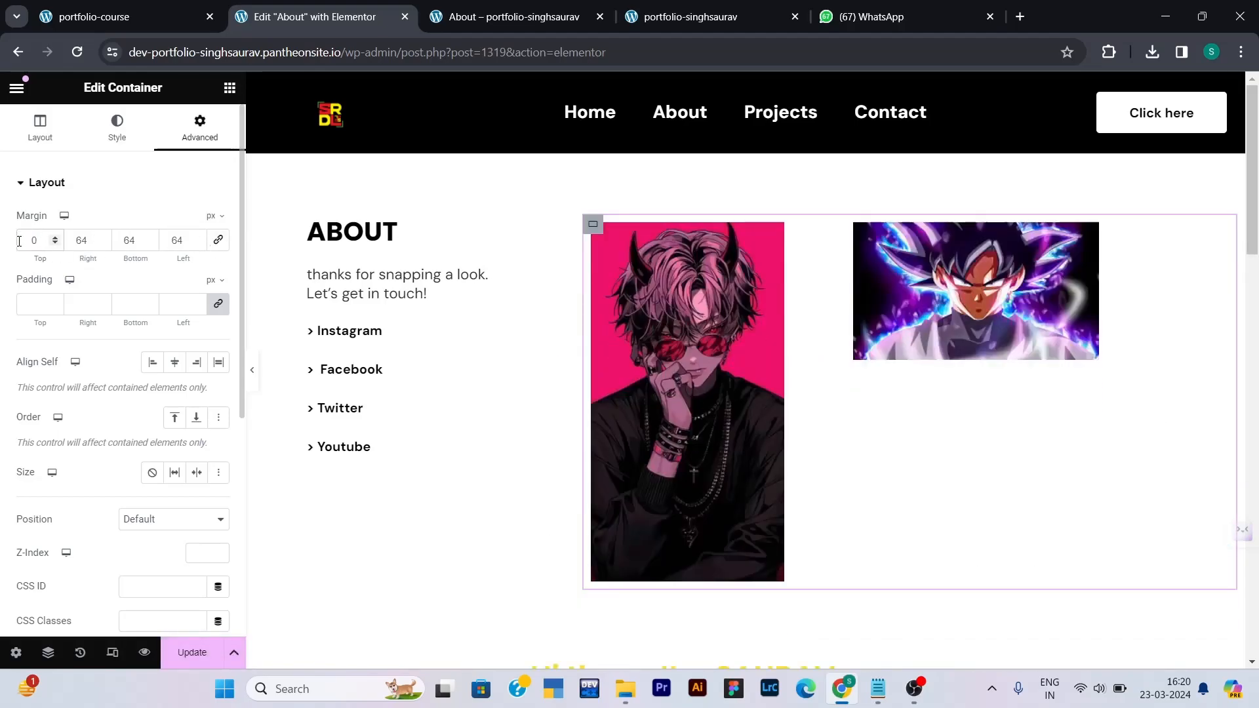
left_click(190, 652)
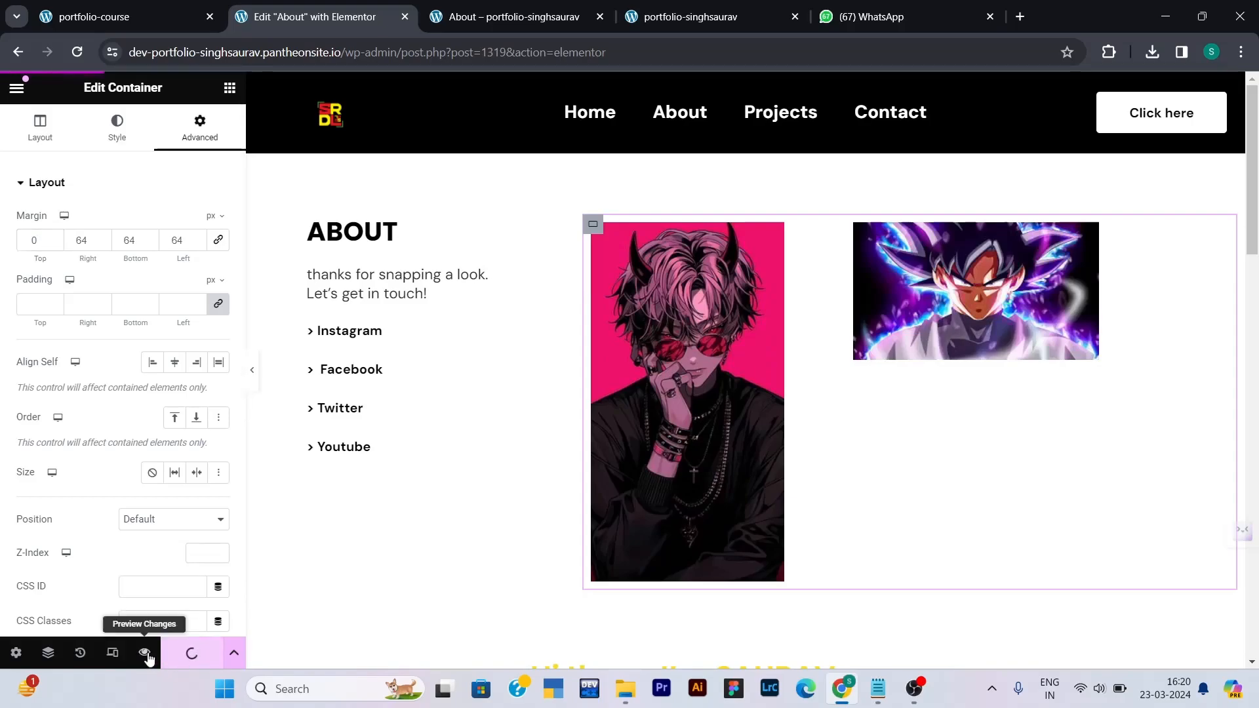
left_click(146, 653)
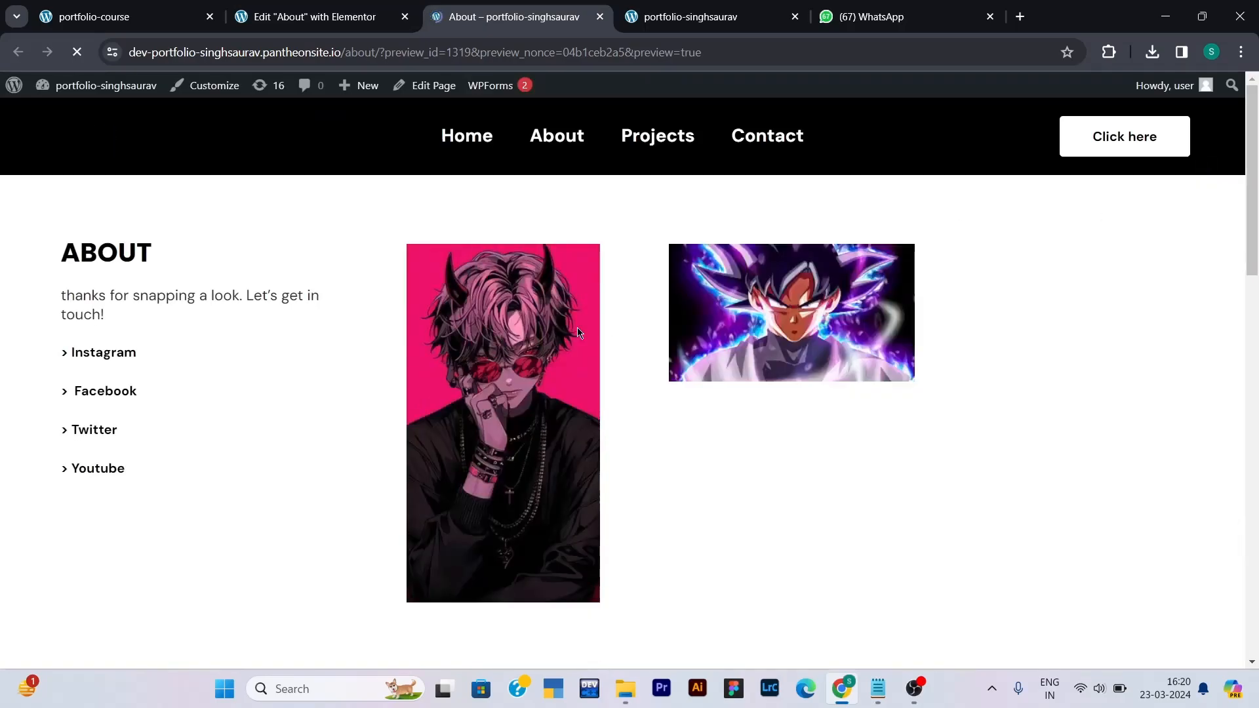
- Review the About page preview from header to closing text and dismiss the page-summary popup
scroll(899, 275, "down", 6)
scroll(899, 281, "down", 8)
scroll(899, 281, "up", 14)
scroll(900, 280, "up", 1)
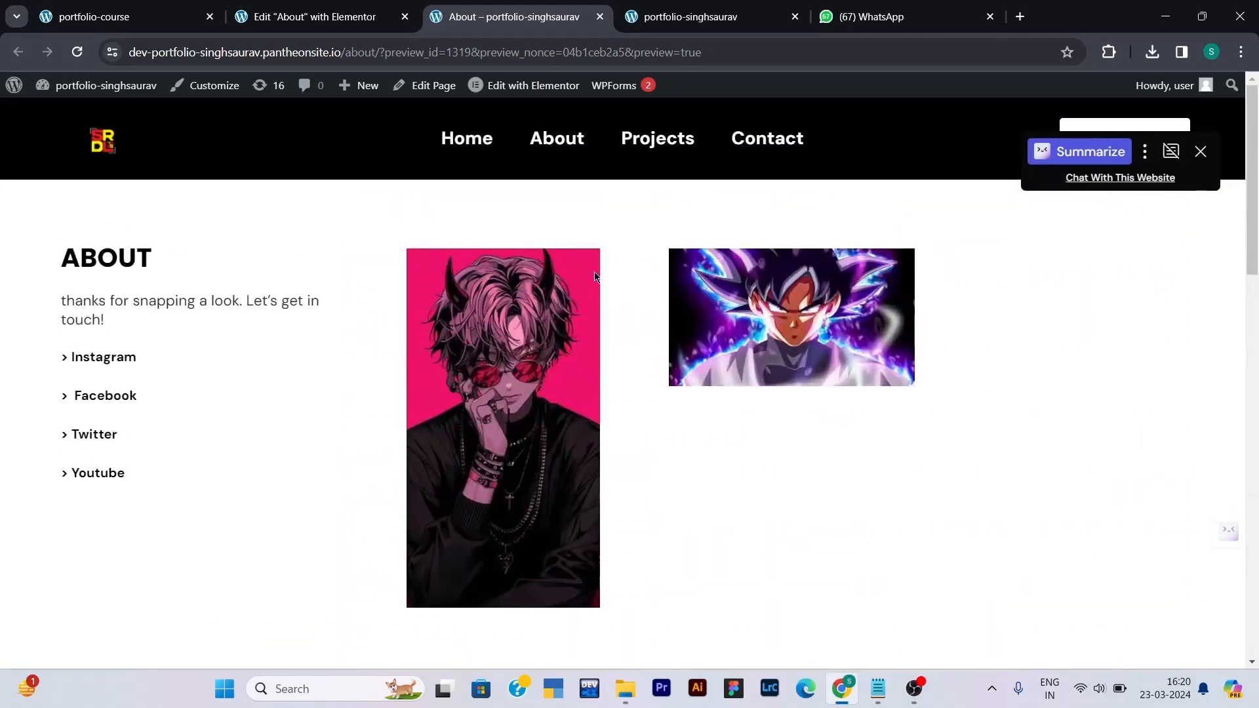
left_click(1198, 153)
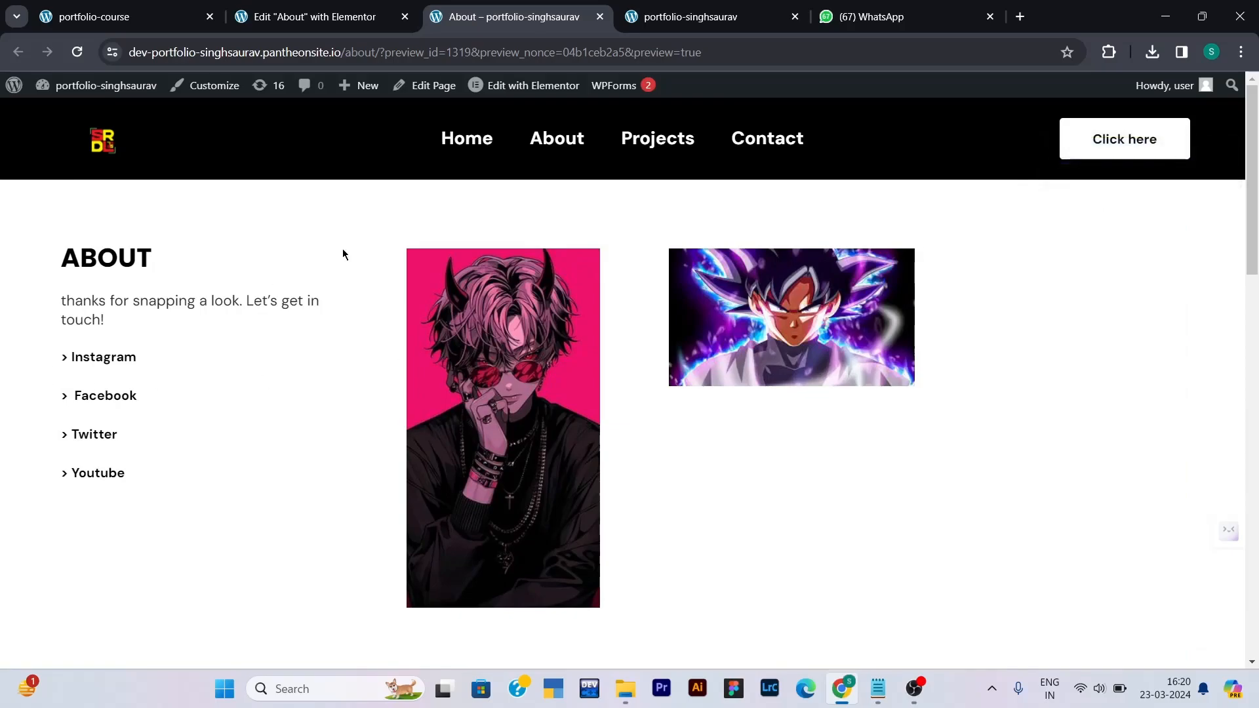
- Return to the Elementor editor, turn on responsive mode and check the whole About page in the tablet view
left_click(274, 15)
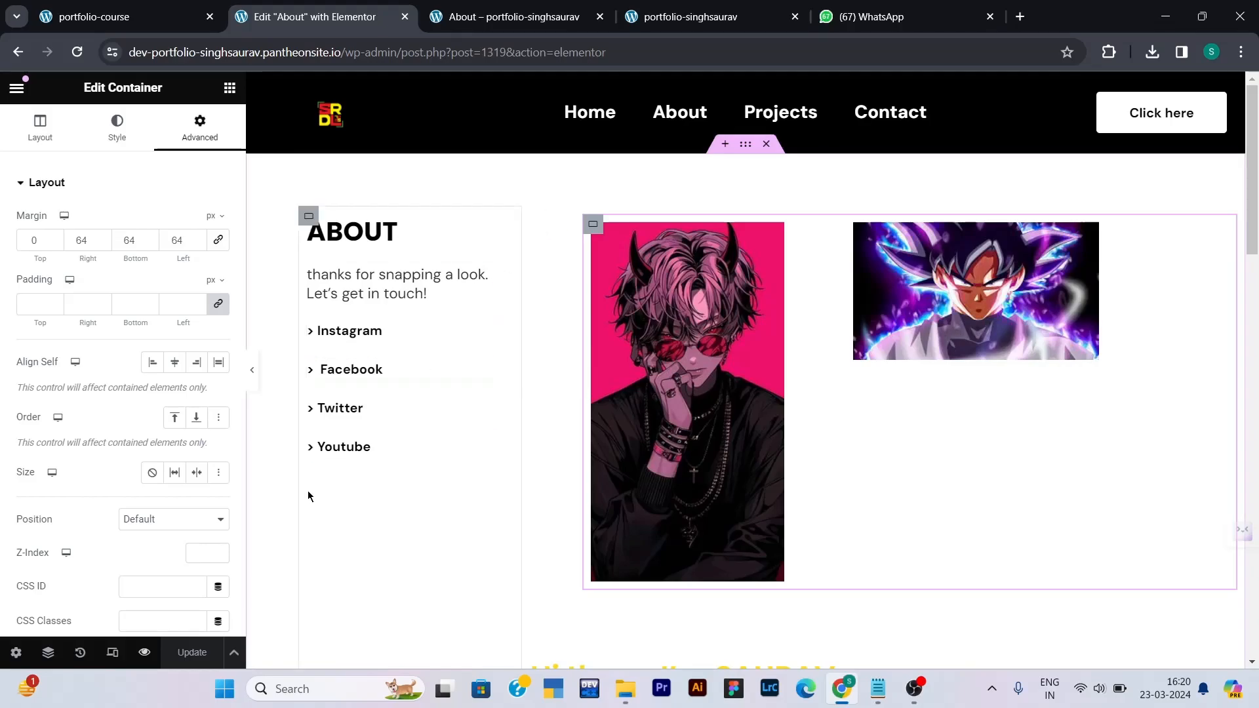
left_click(110, 657)
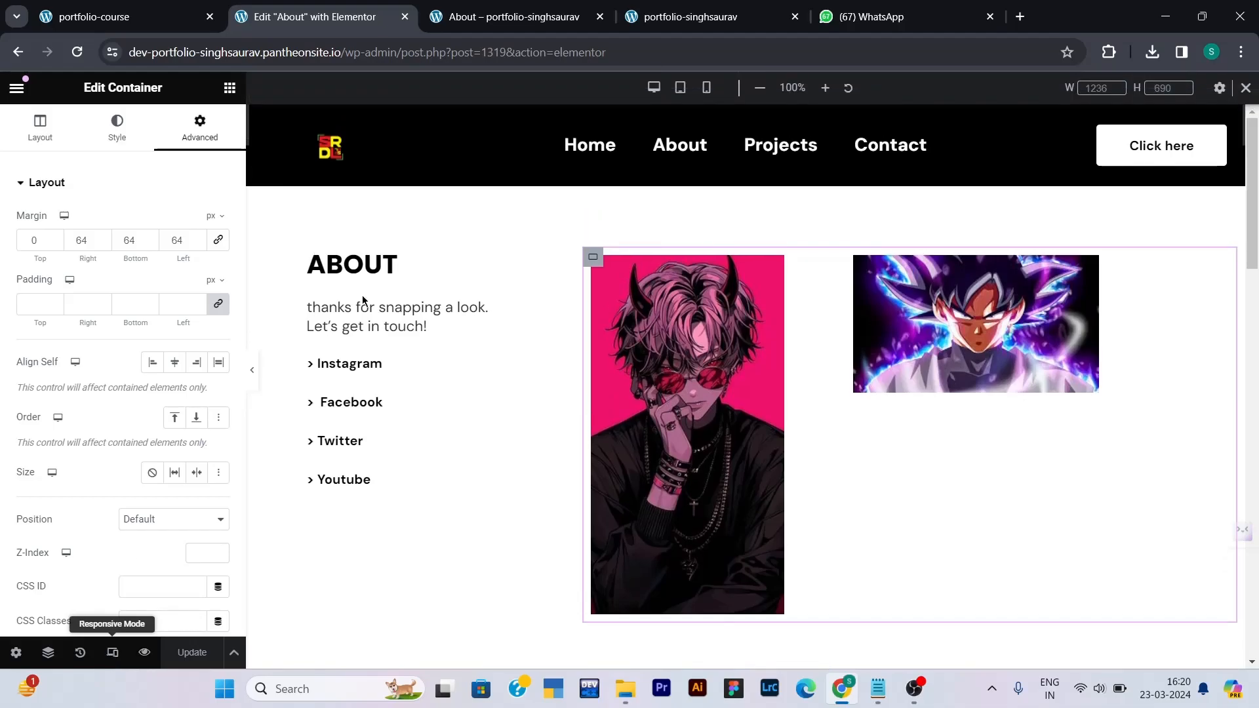
left_click(680, 88)
scroll(782, 323, "down", 5)
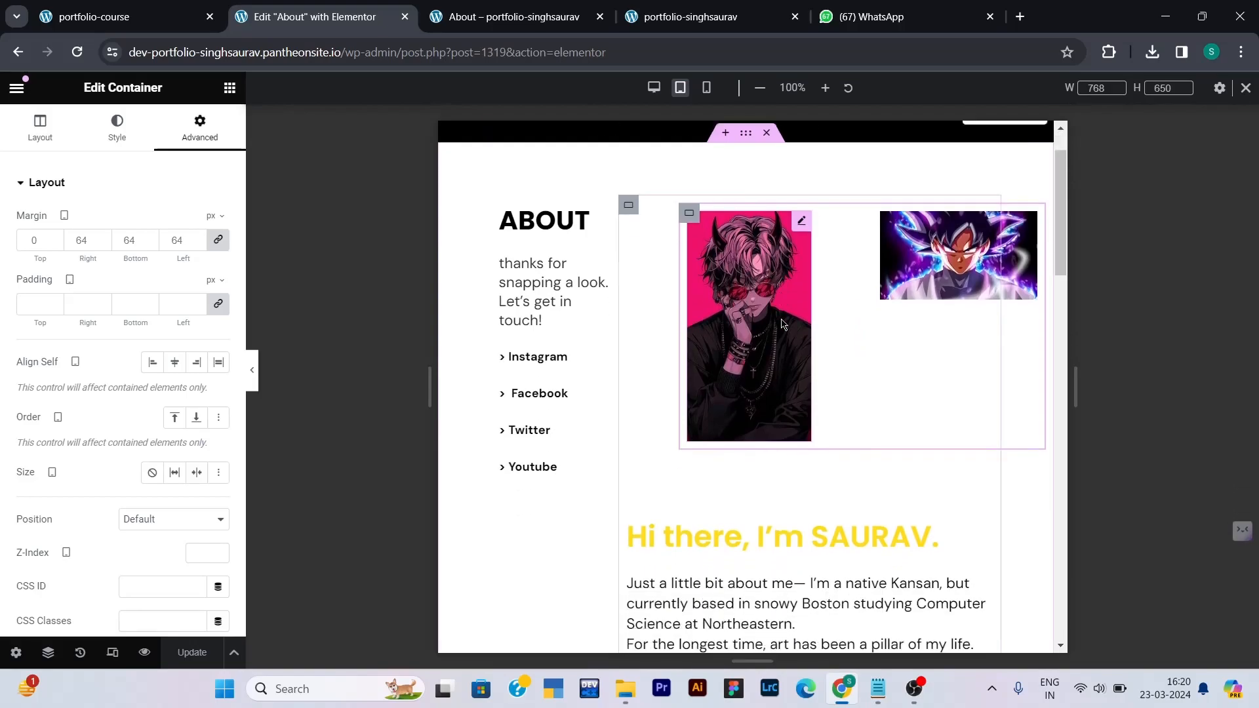
scroll(782, 323, "down", 15)
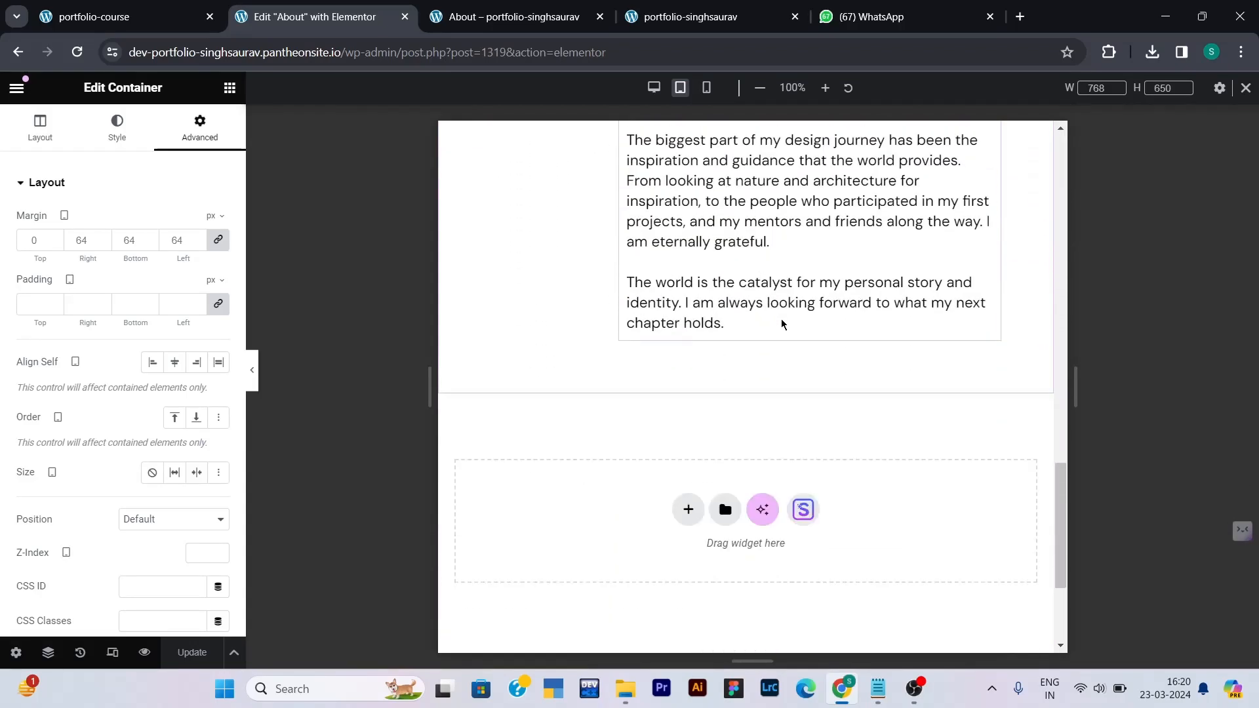
scroll(781, 323, "up", 20)
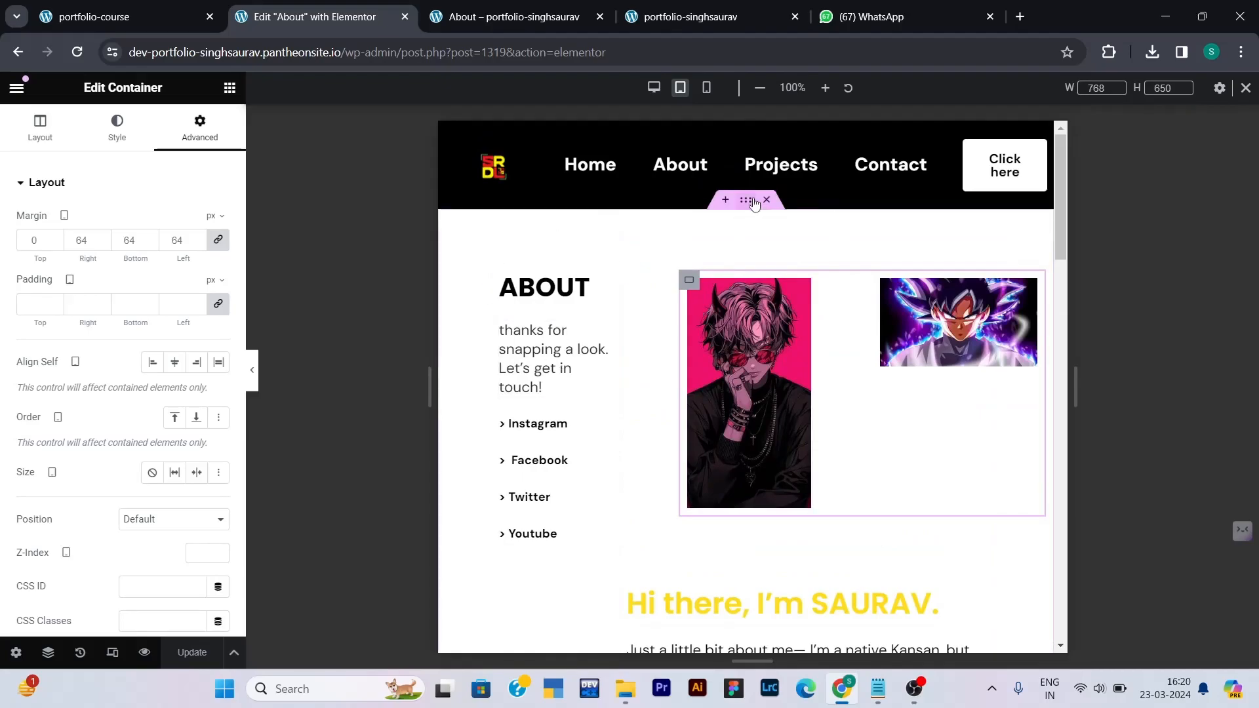
- Set the main container's tablet padding to 24 px on all sides, update the page and check the tablet layout
left_click(747, 200)
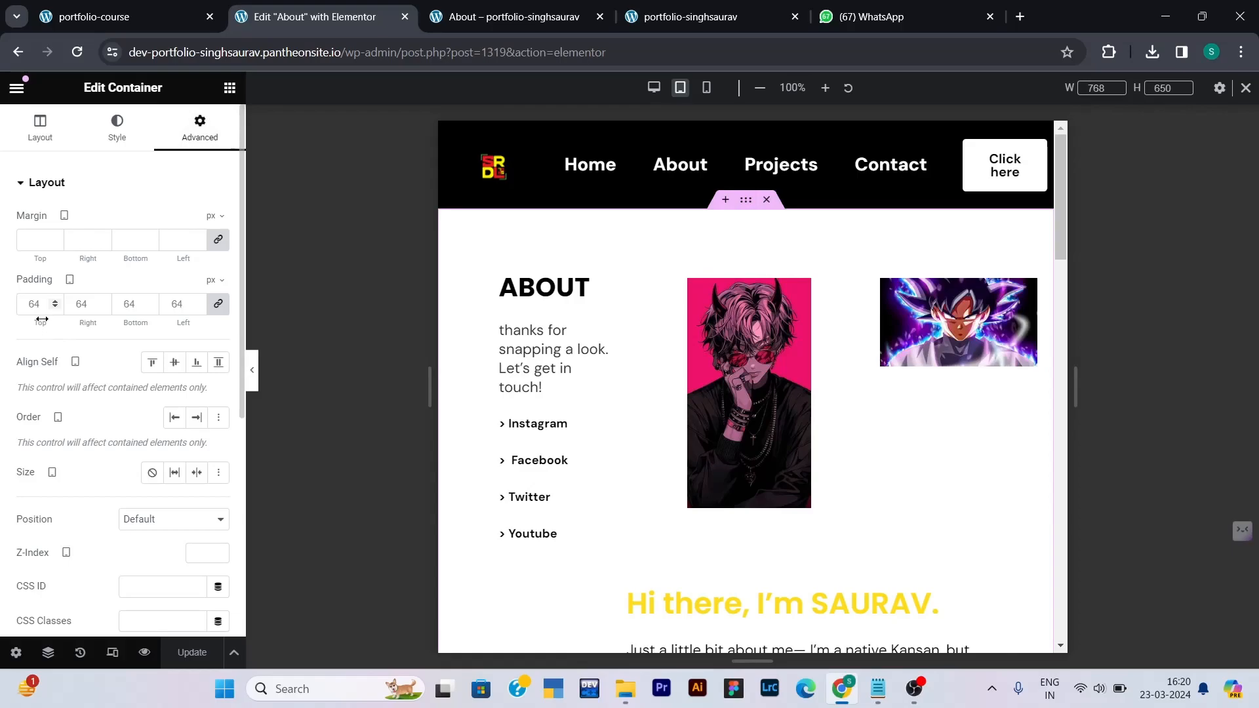
type("0")
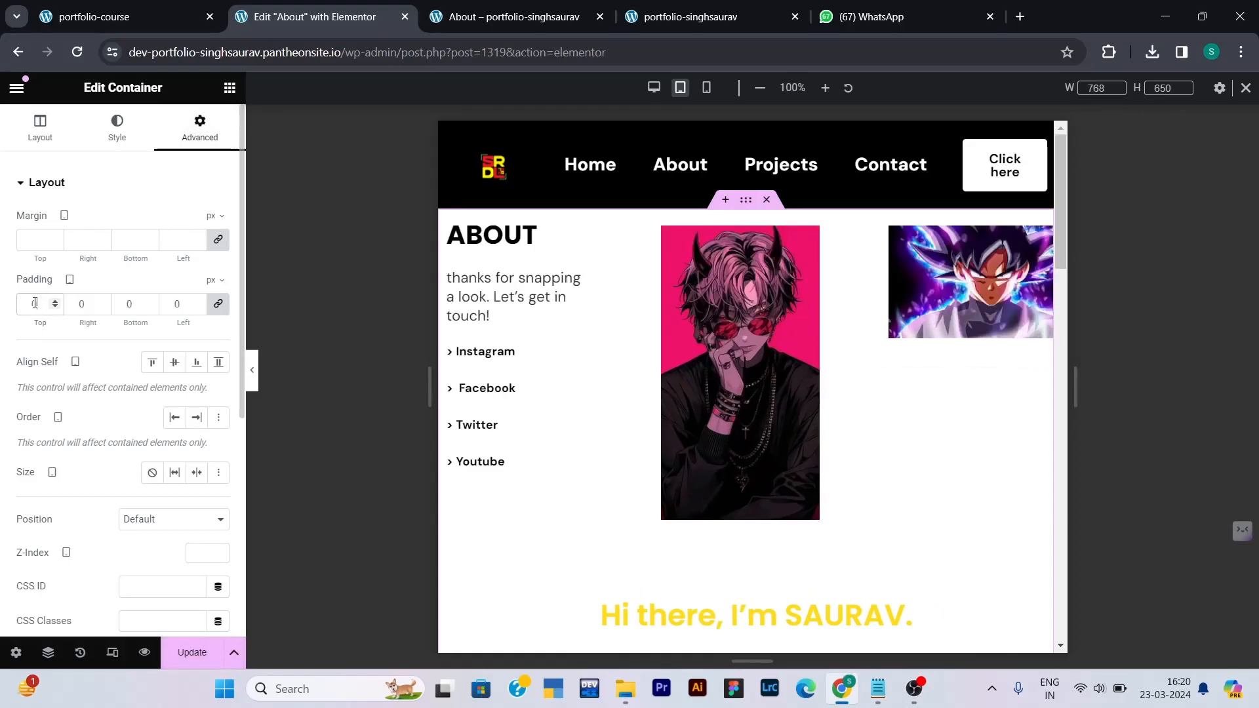
type("24")
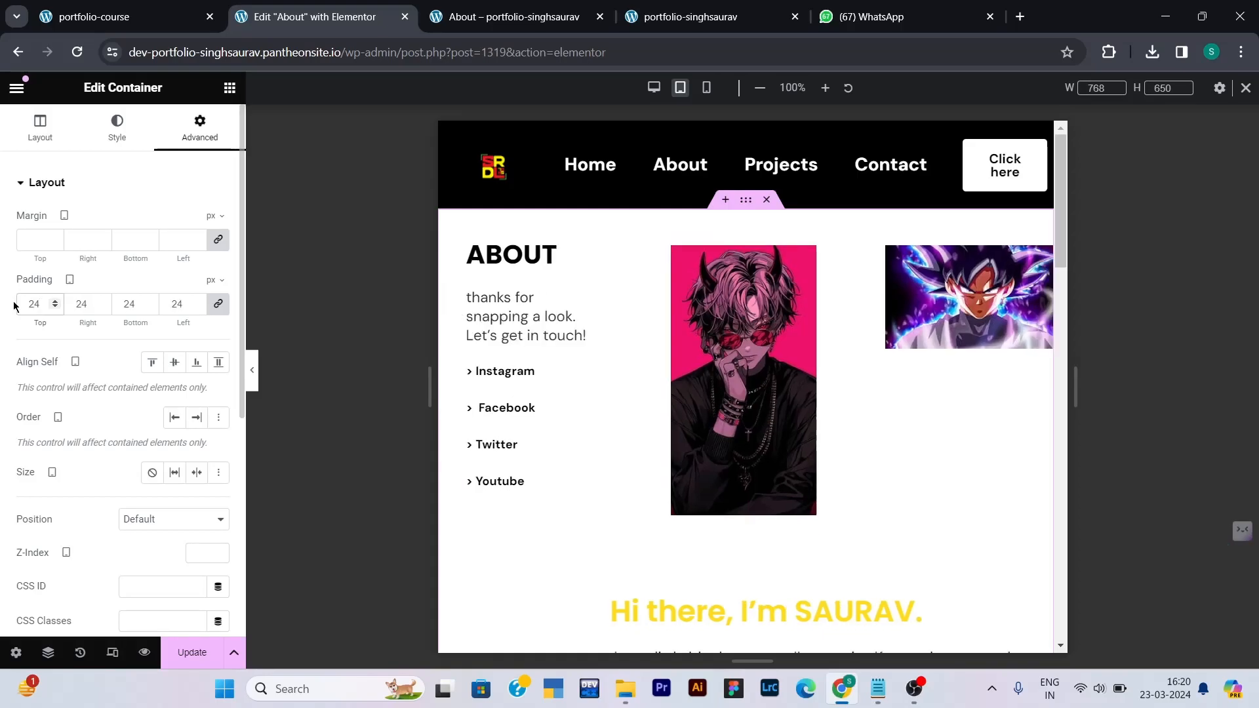
left_click(192, 652)
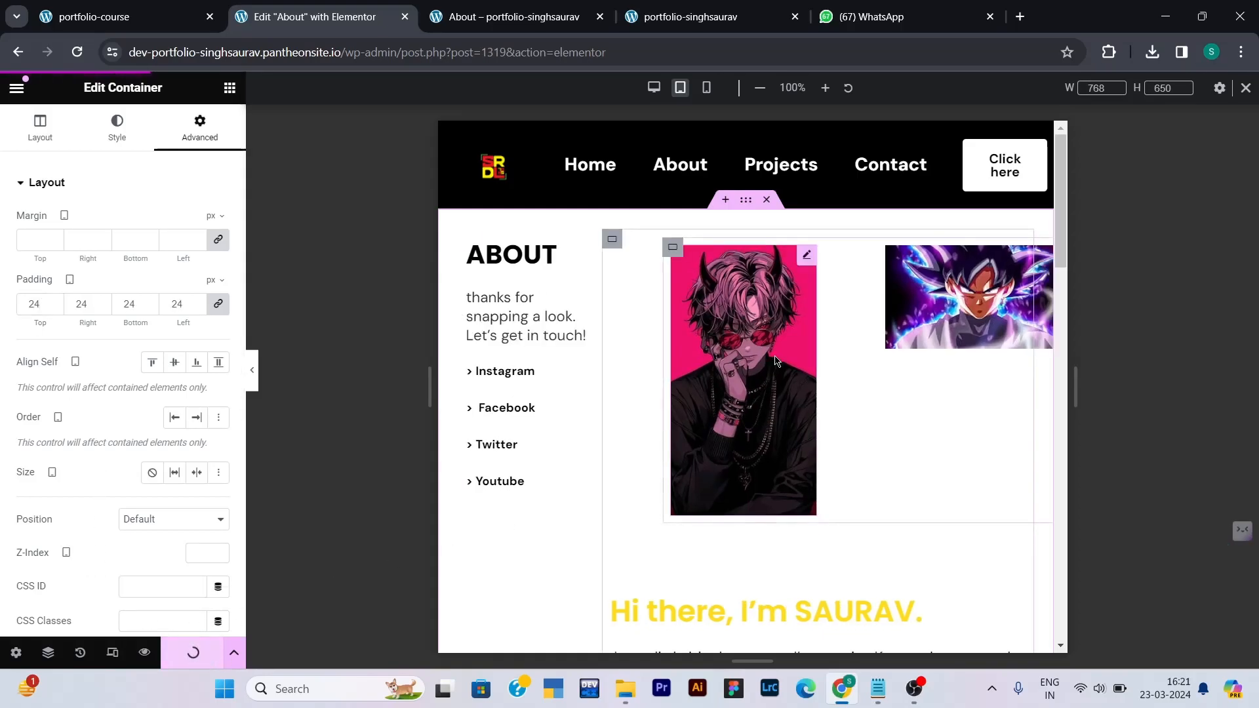
scroll(776, 360, "down", 20)
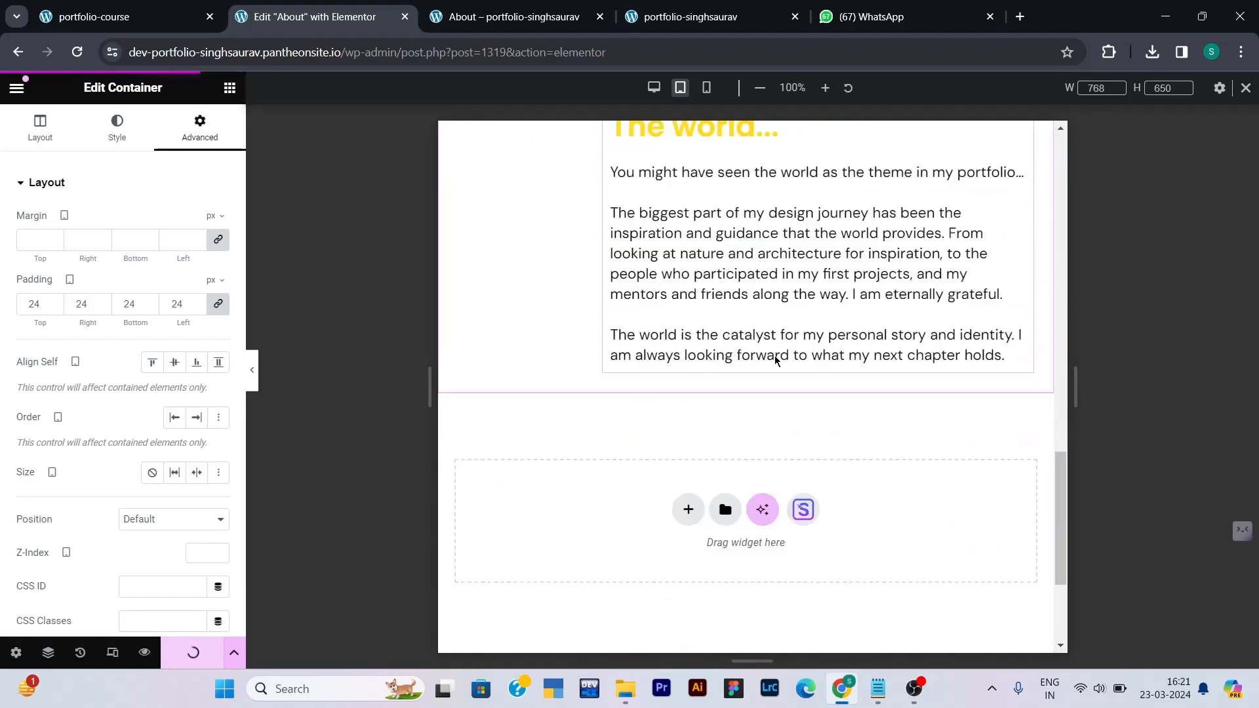
scroll(776, 360, "up", 20)
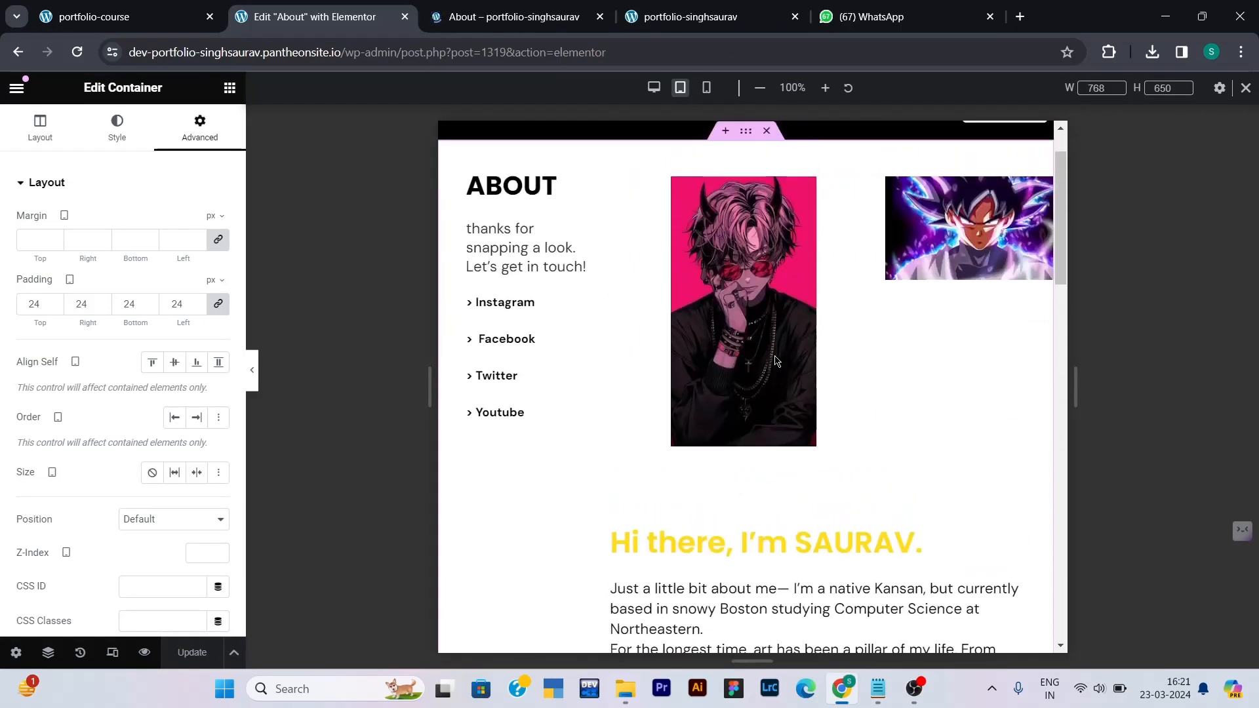
- Switch to the mobile portrait view and examine the header menu, About column and the two images
left_click(708, 88)
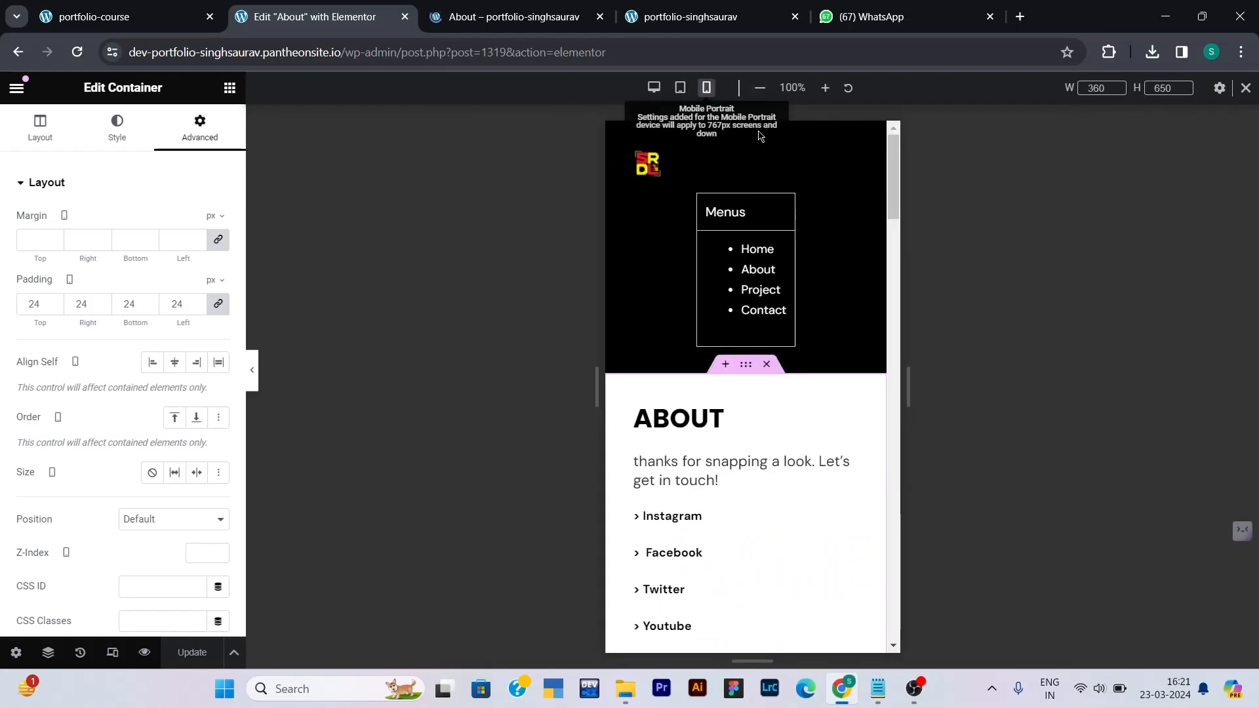
left_click(711, 230)
scroll(735, 281, "down", 1)
scroll(735, 281, "down", 2)
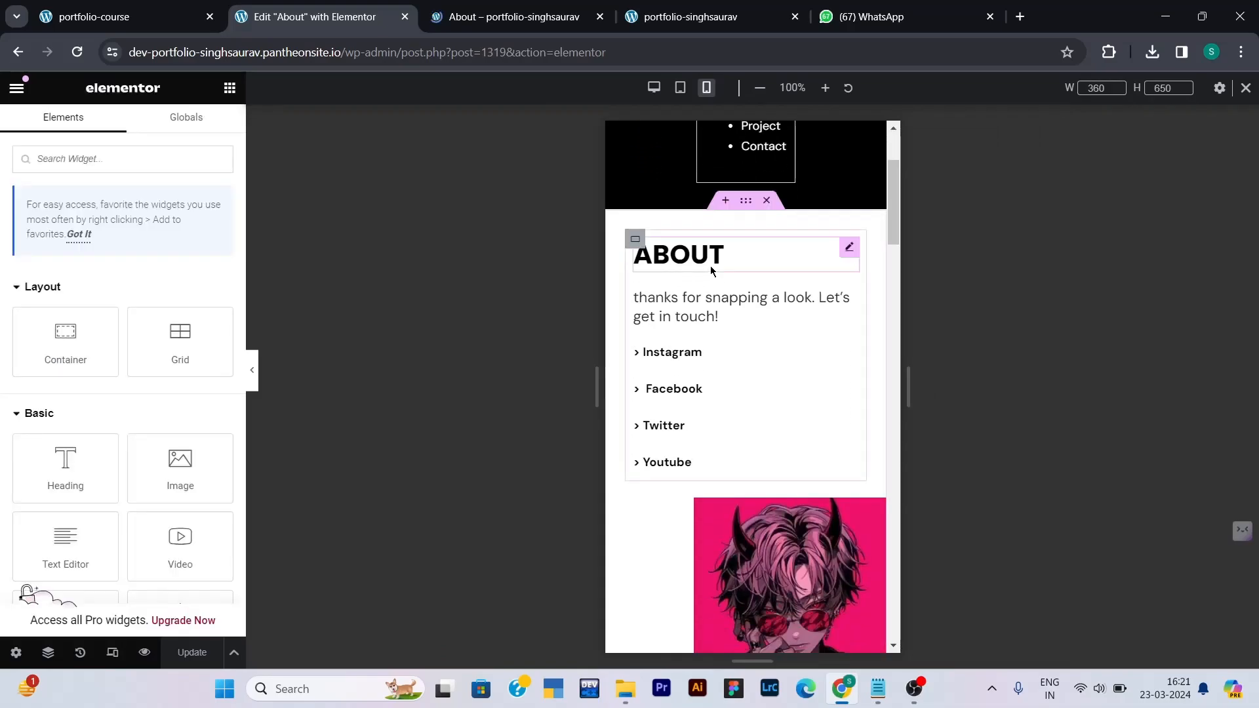
scroll(698, 255, "down", 1)
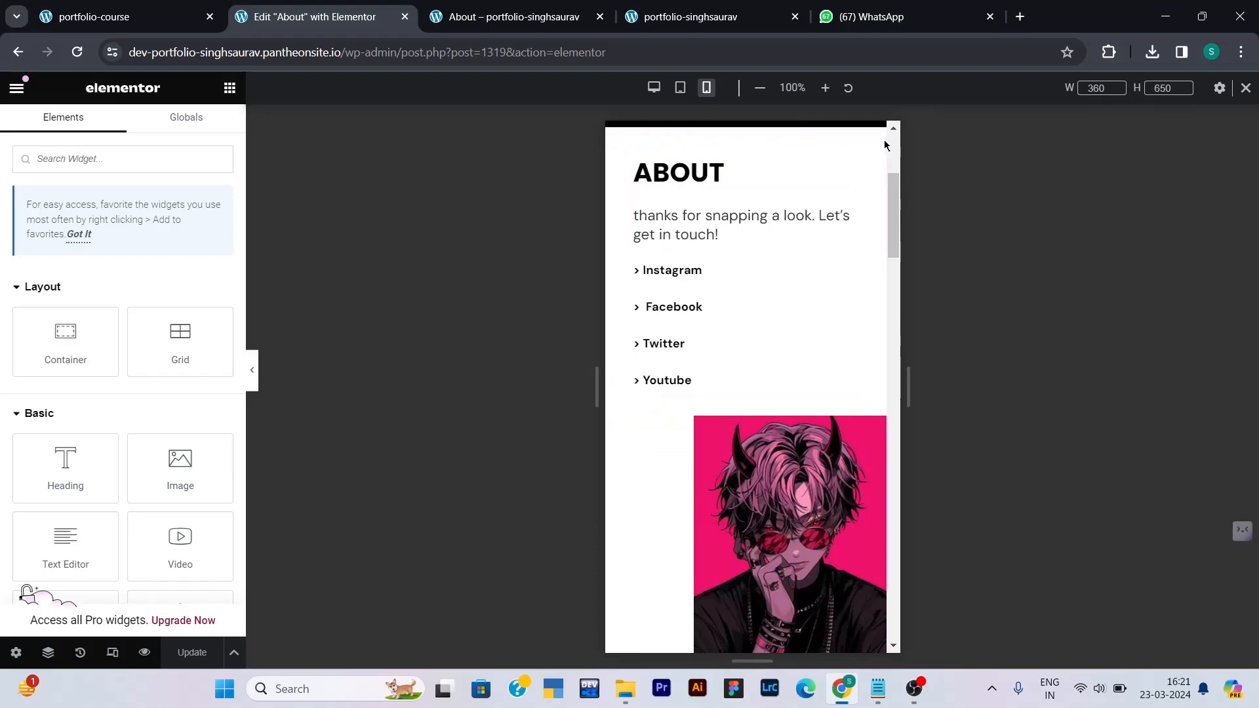
scroll(724, 172, "down", 10)
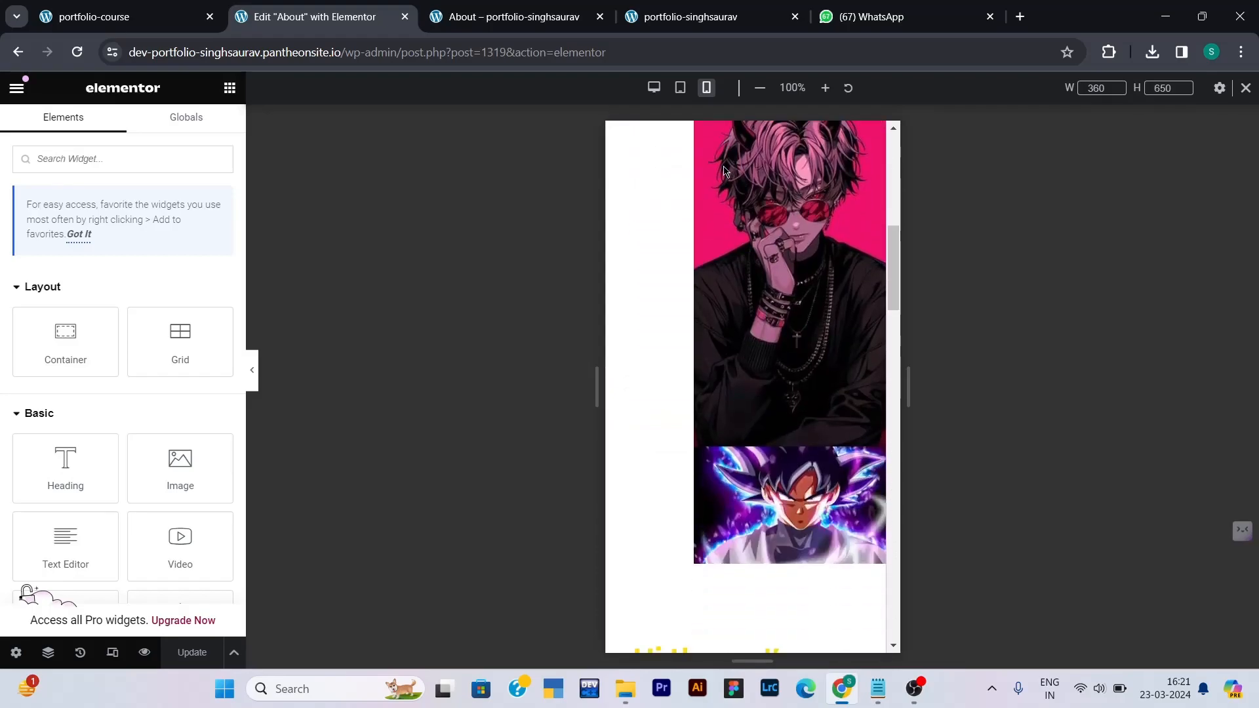
scroll(724, 172, "up", 12)
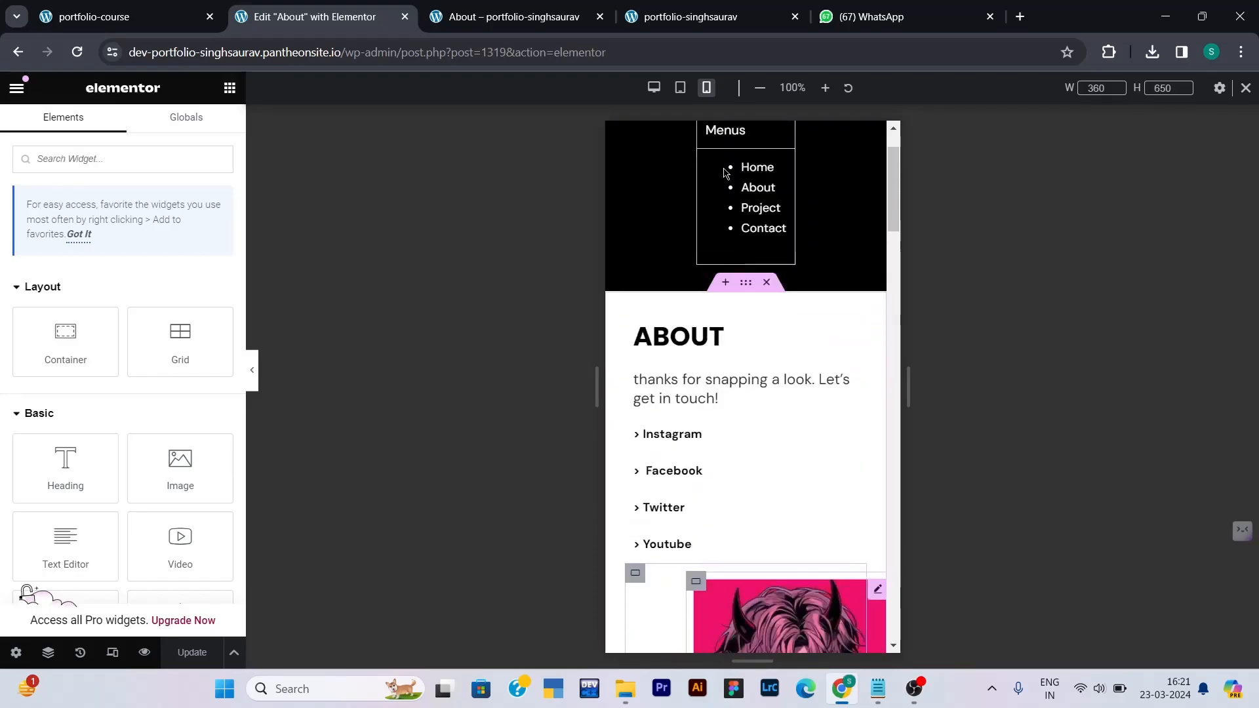
scroll(709, 407, "down", 4)
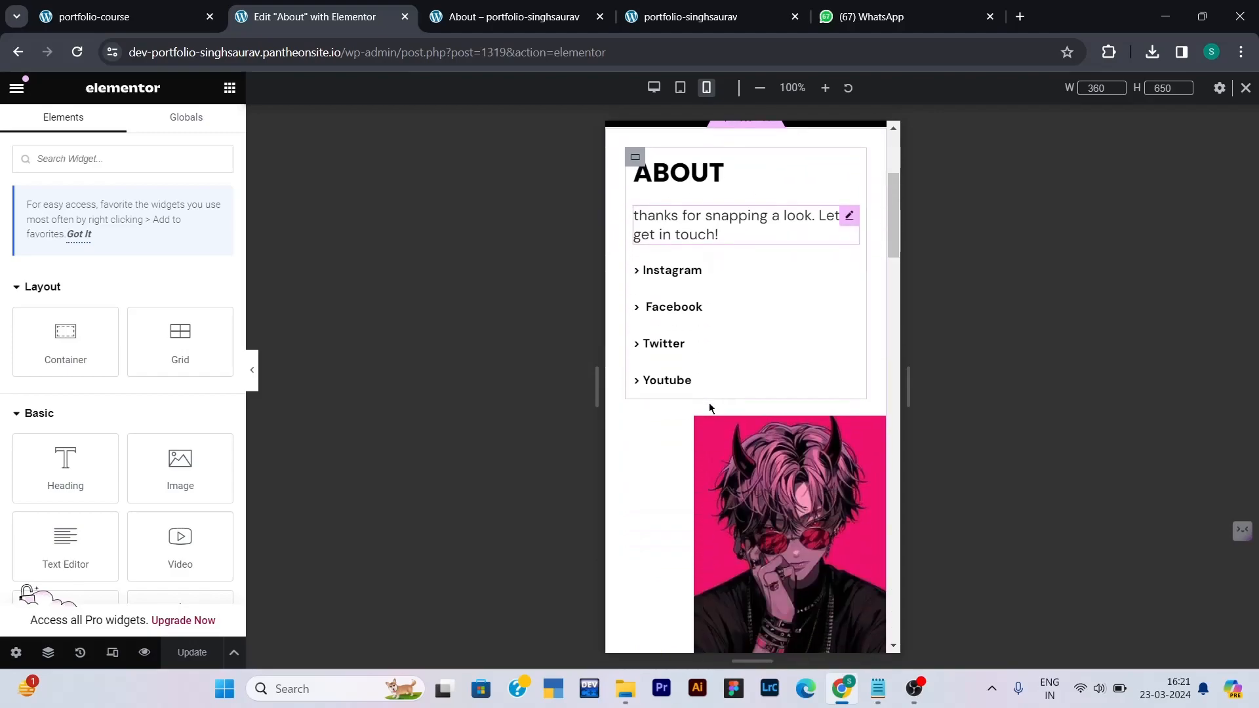
scroll(710, 407, "up", 5)
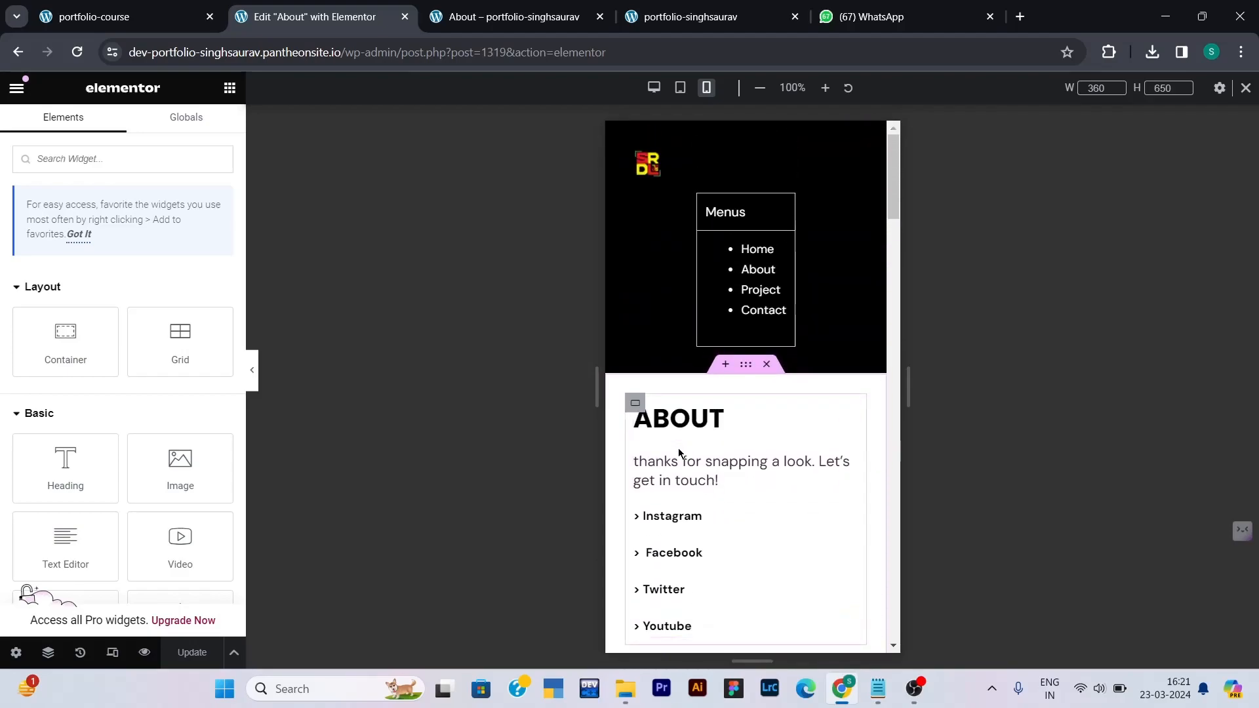
scroll(716, 556, "down", 3)
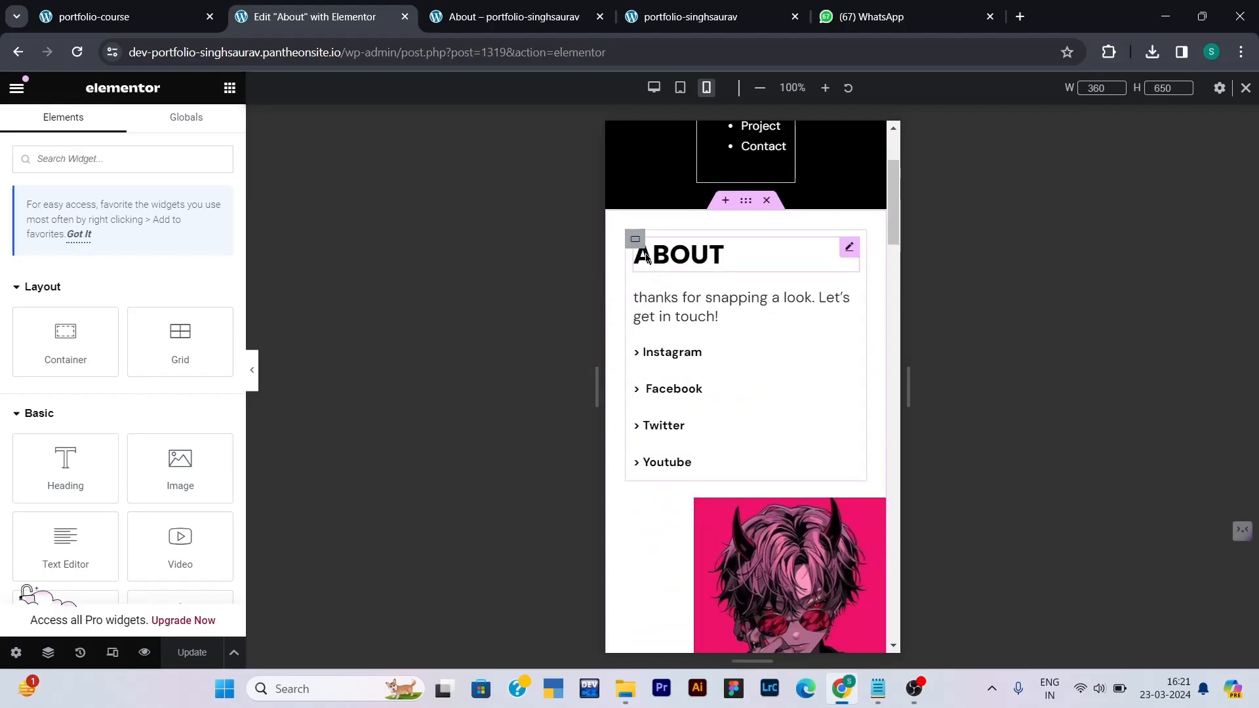
- Set the main container's mobile direction to reversed column and check the stacking order down the page
left_click(743, 208)
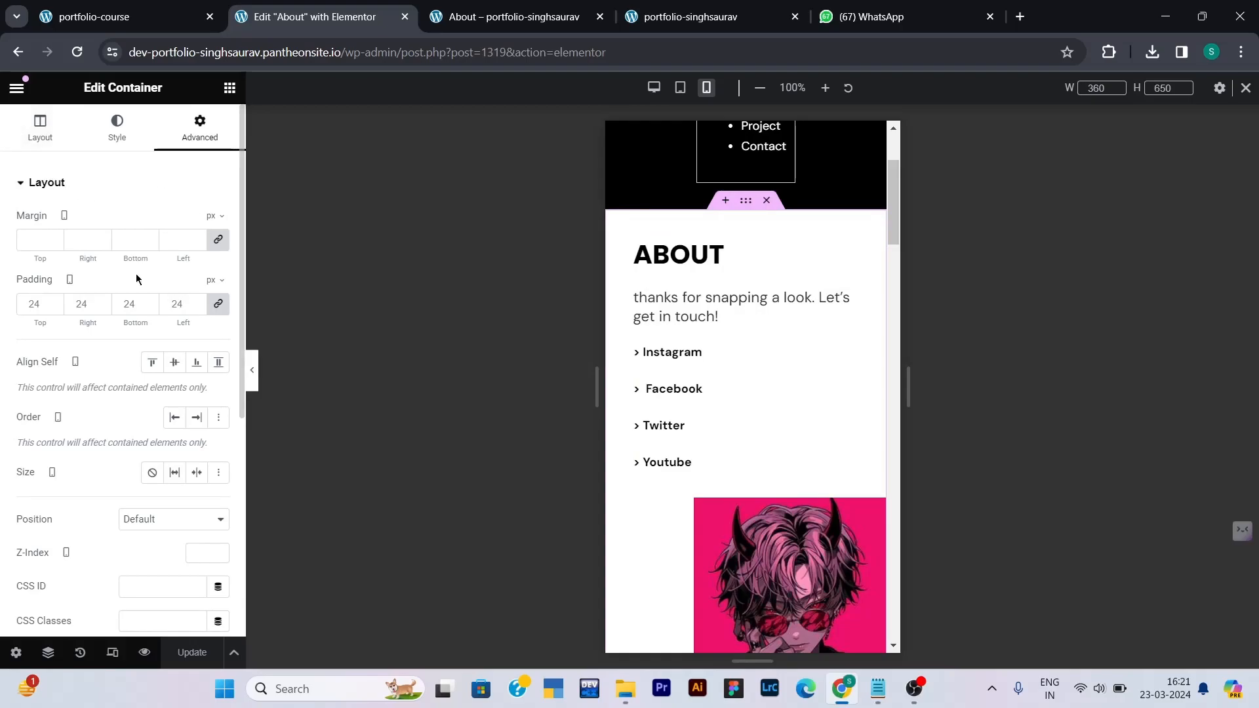
left_click(51, 134)
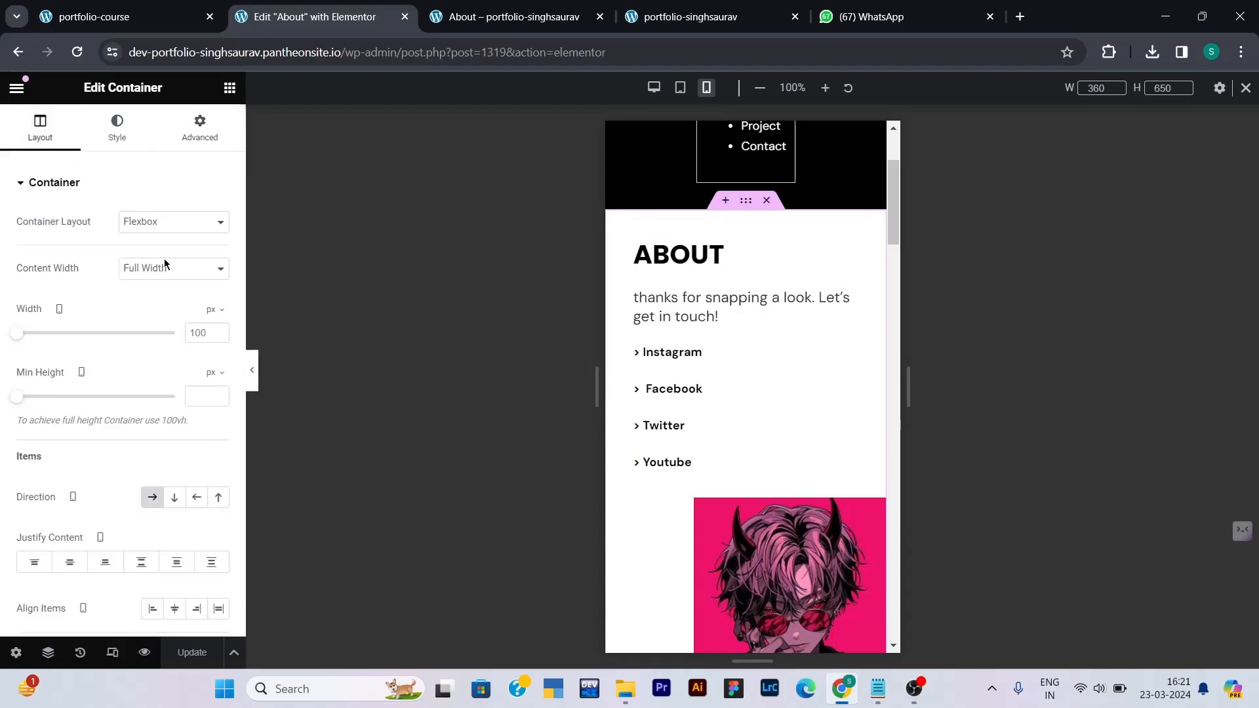
left_click(197, 499)
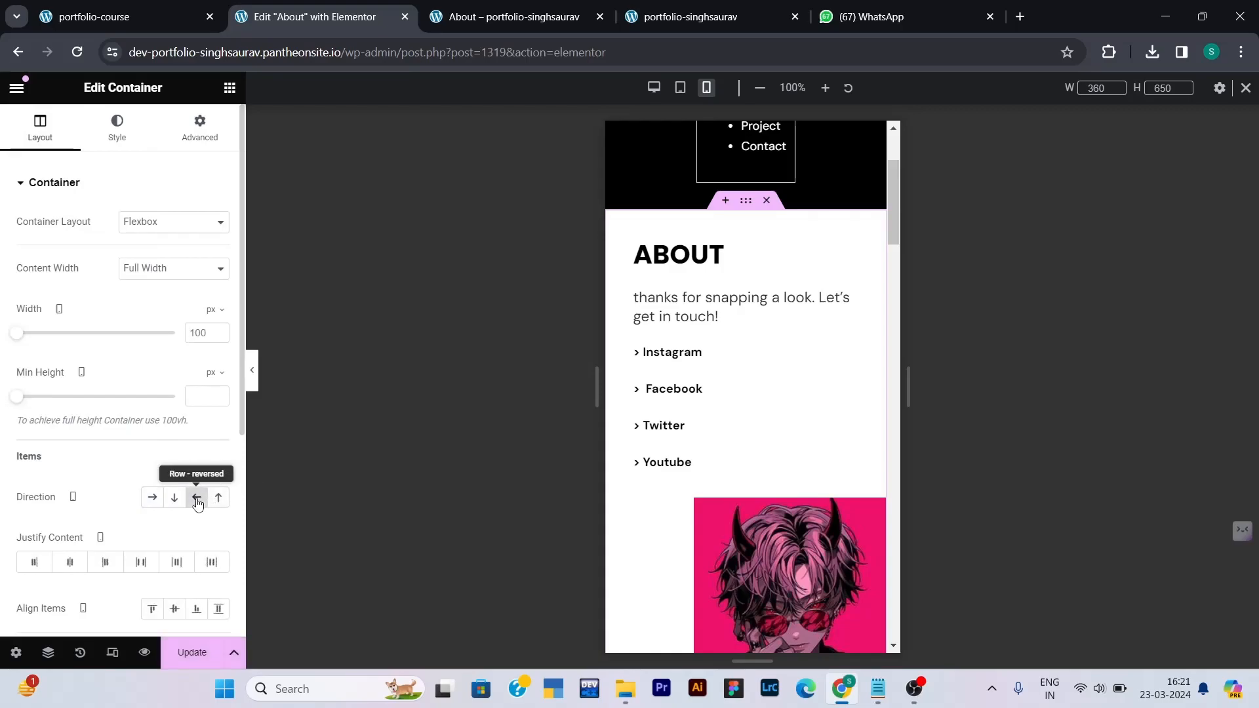
left_click(217, 499)
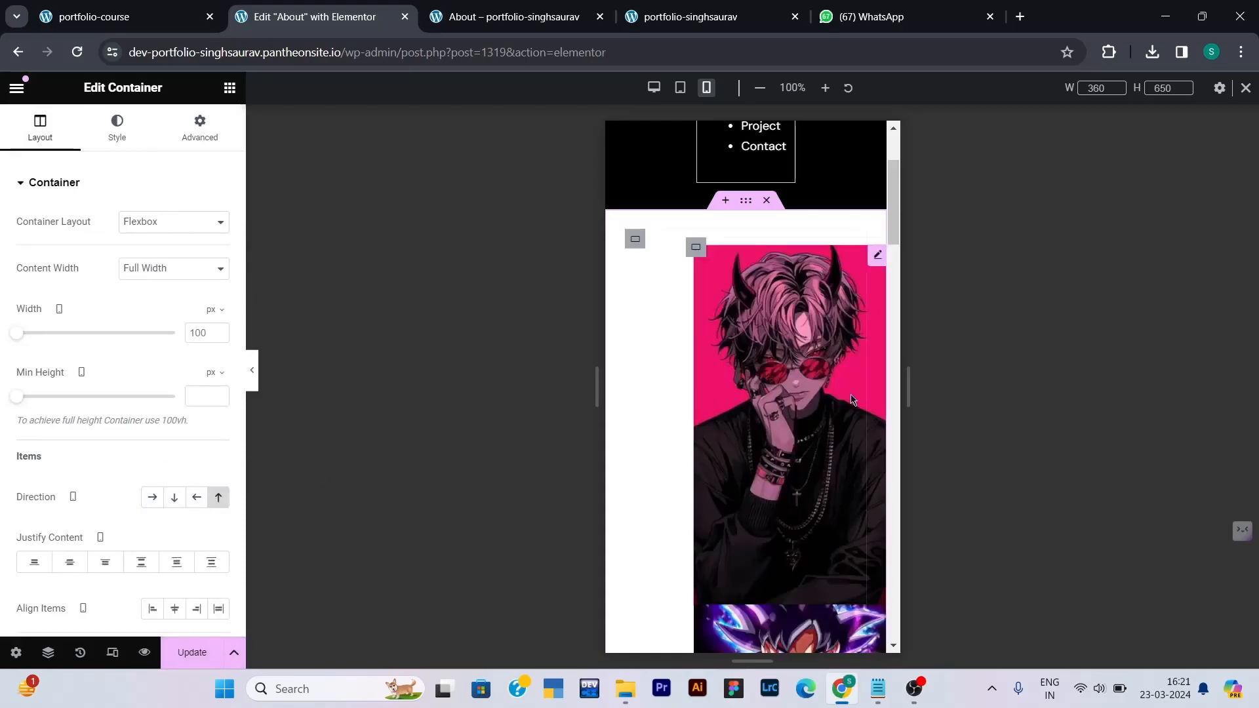
scroll(791, 374, "down", 15)
scroll(791, 374, "down", 20)
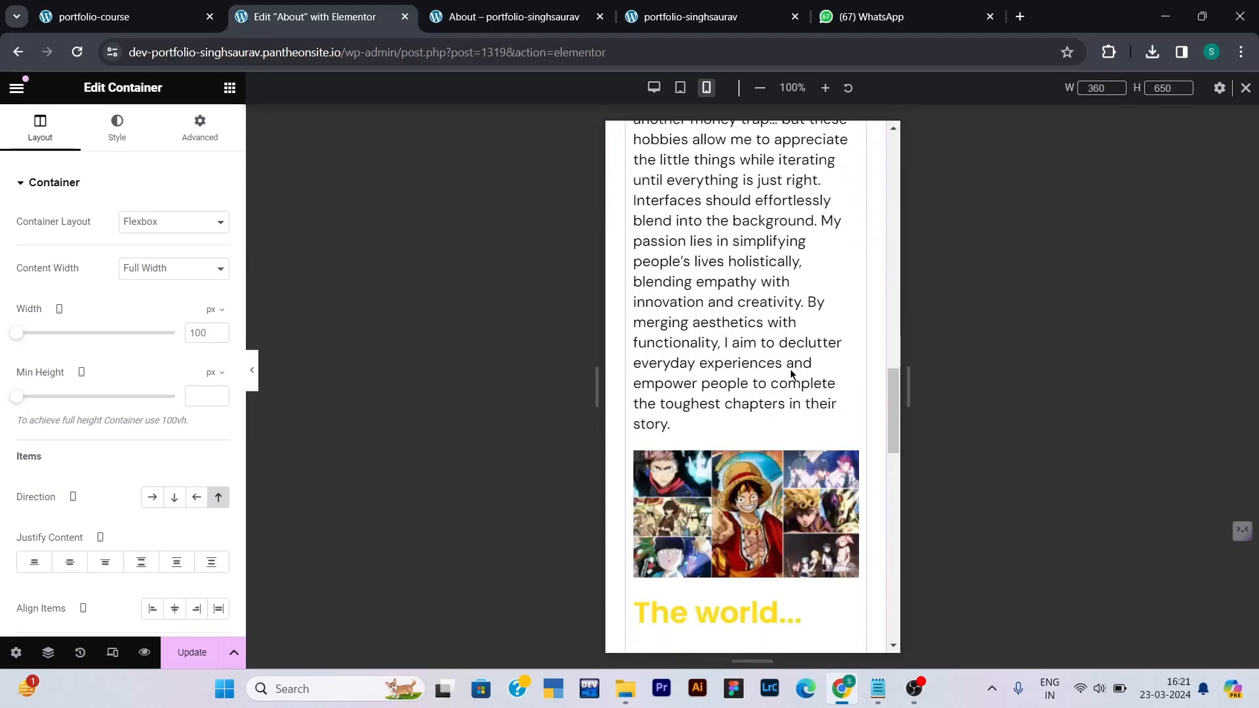
scroll(713, 248, "up", 3)
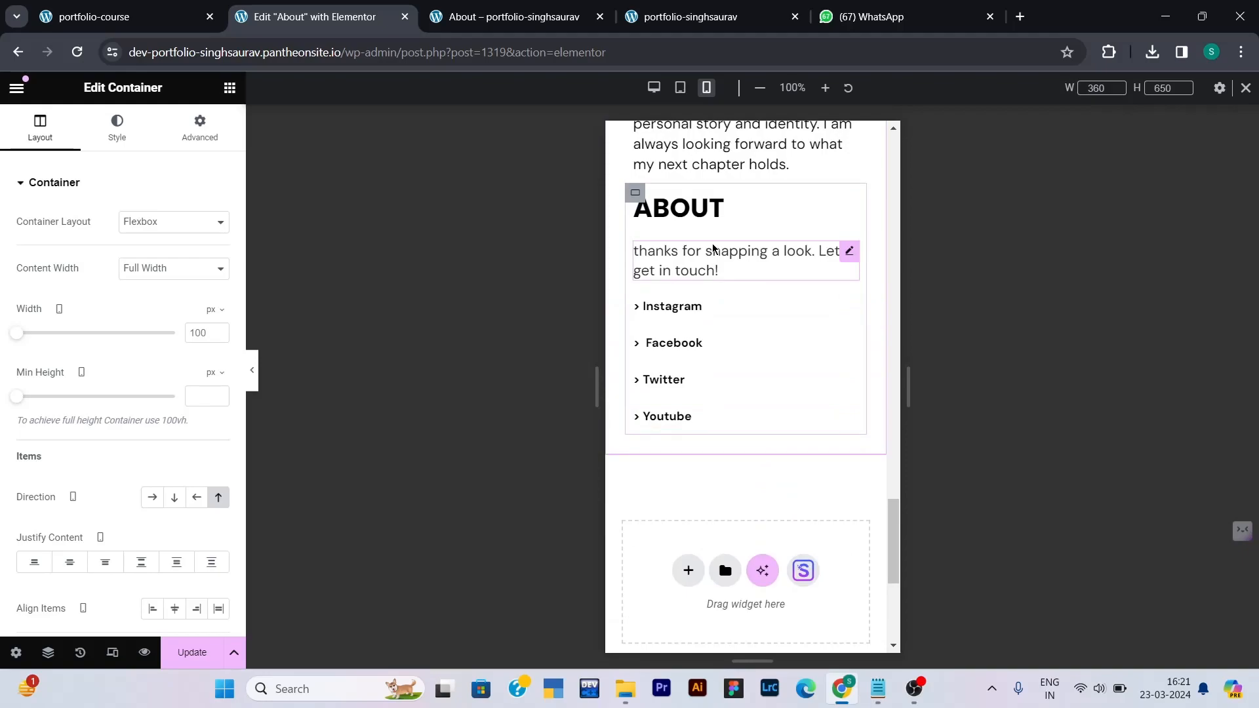
scroll(713, 247, "up", 15)
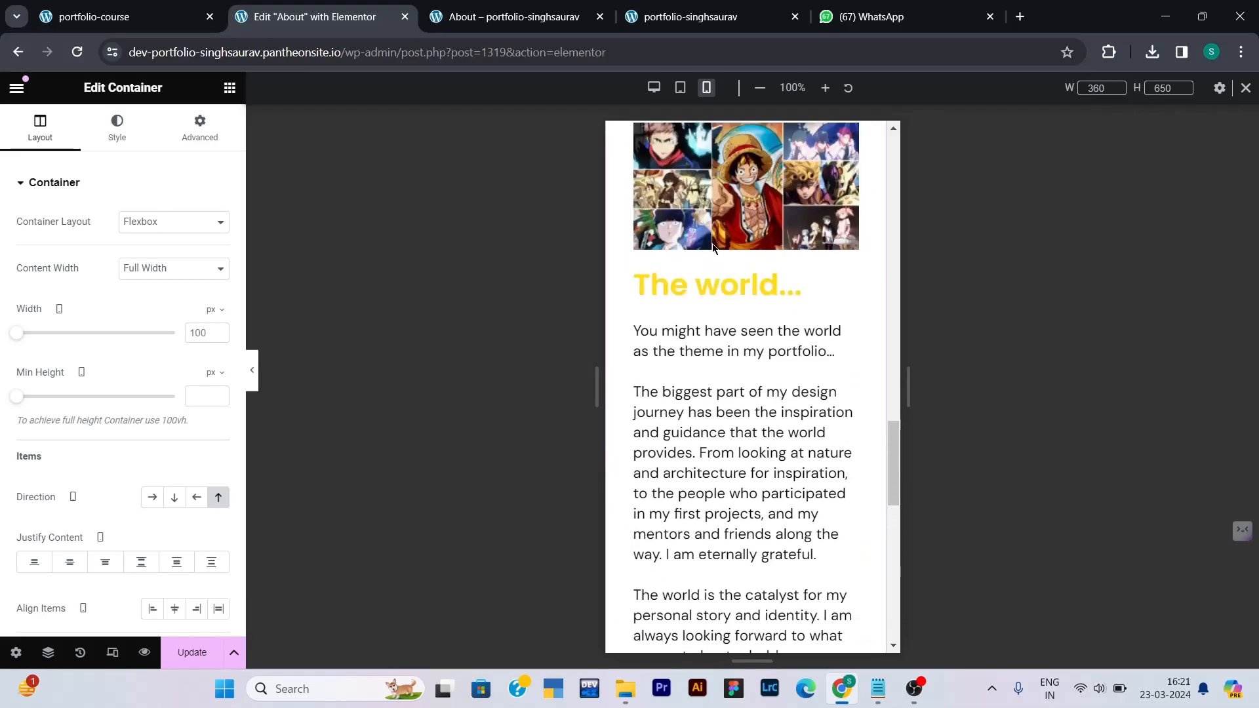
scroll(713, 248, "up", 15)
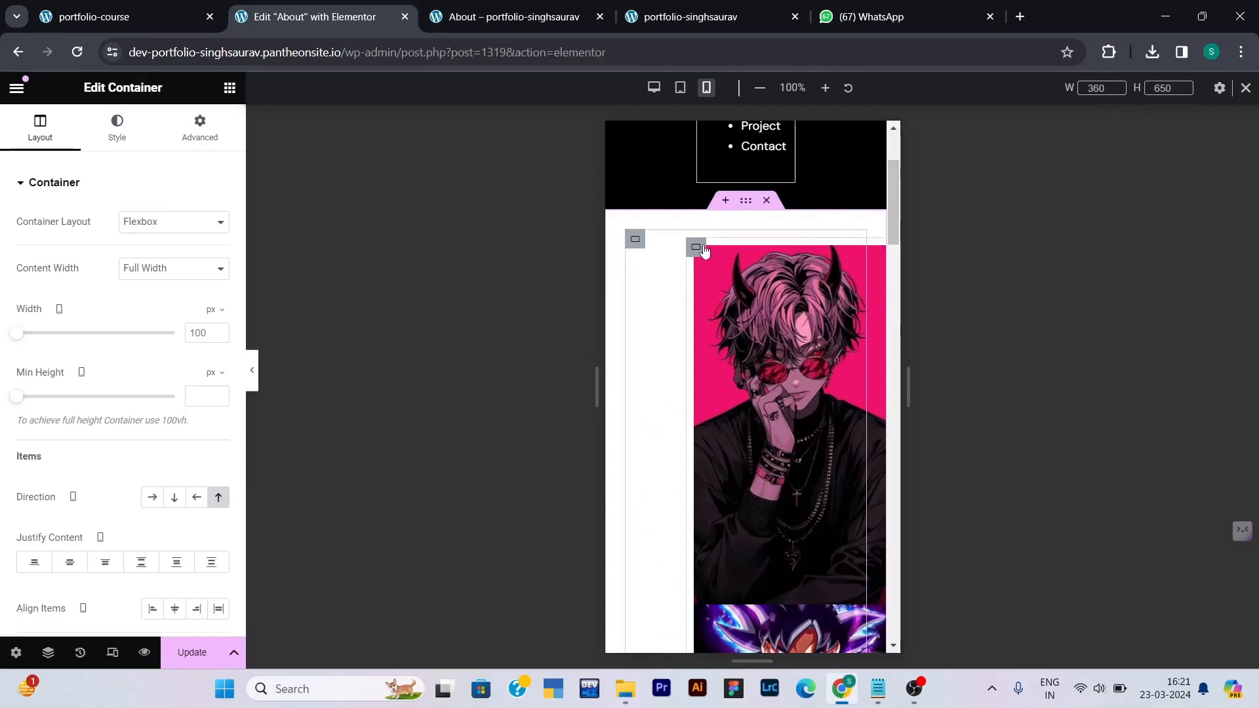
- Set the two-image container's mobile margins to 0 px on all sides
left_click(696, 250)
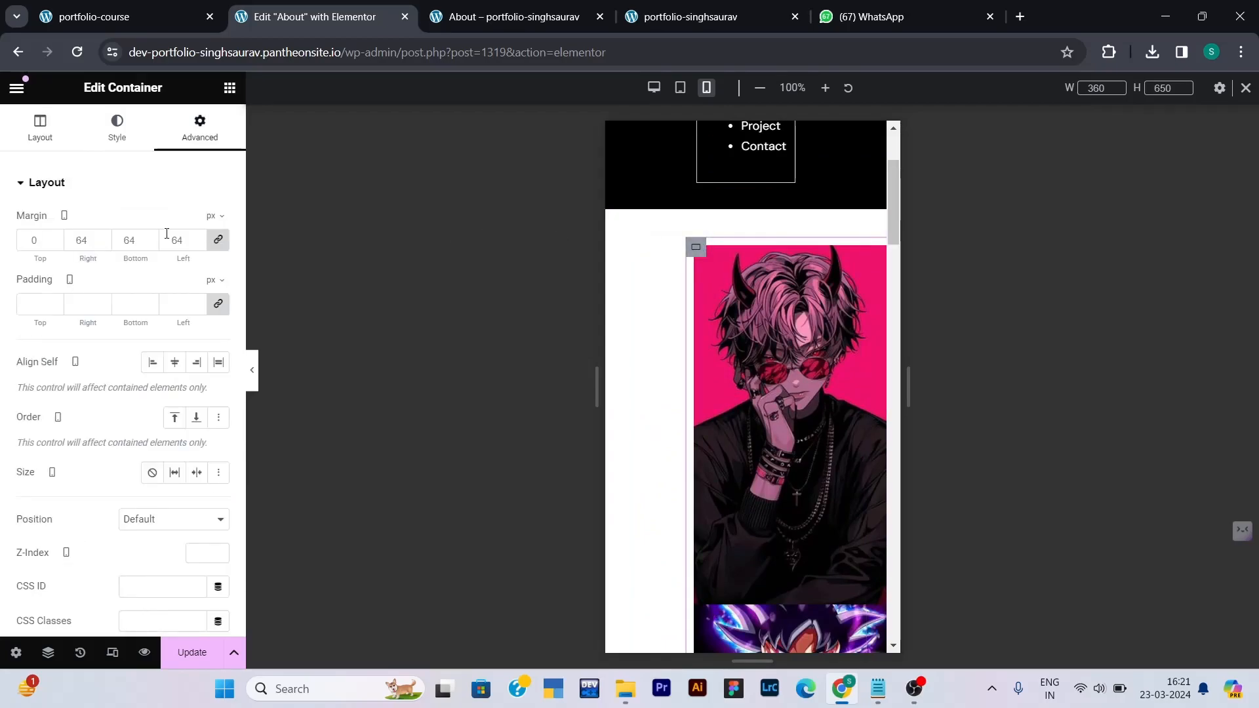
left_click(41, 235)
type("0")
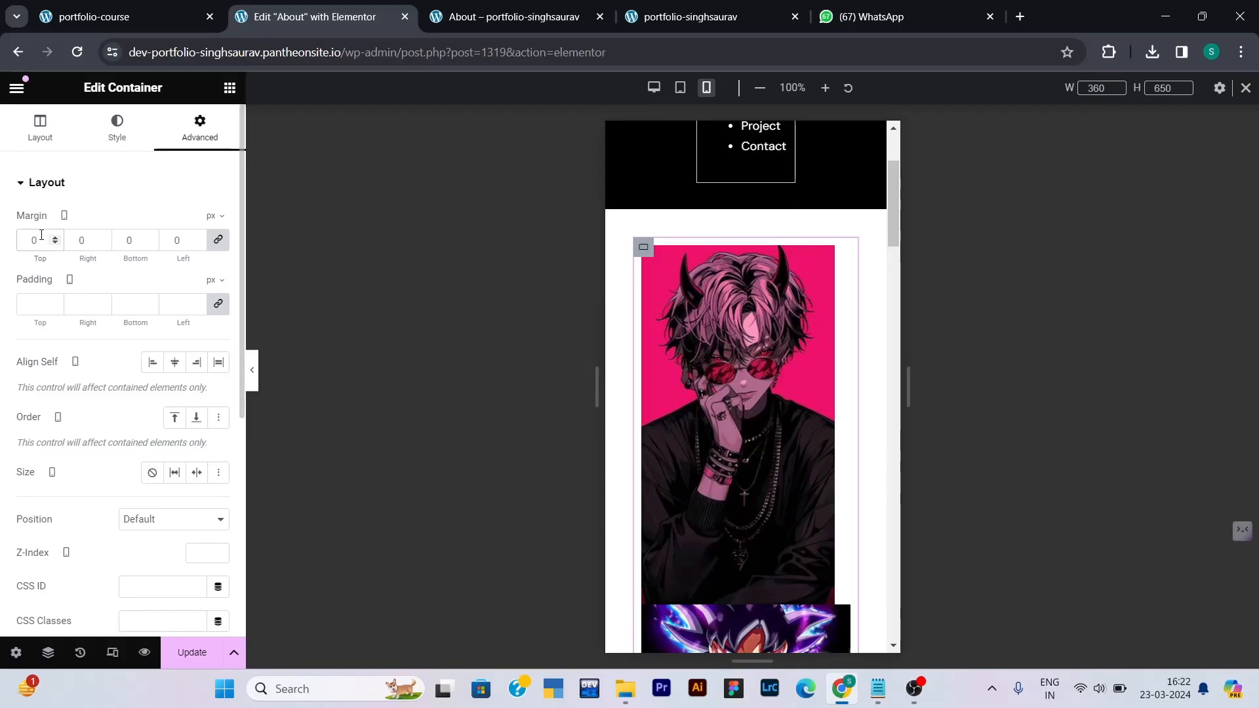
- Hide the second, purple anime image of the two-image container on mobile portrait
scroll(769, 384, "down", 5)
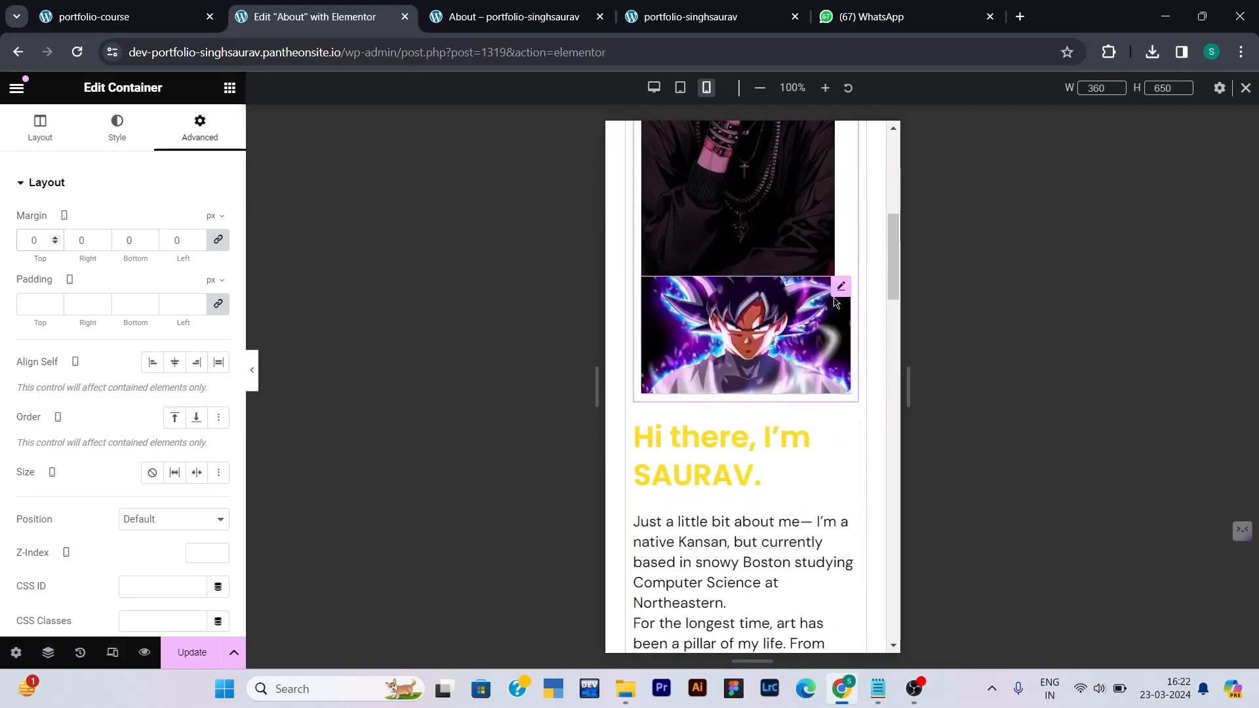
left_click(836, 294)
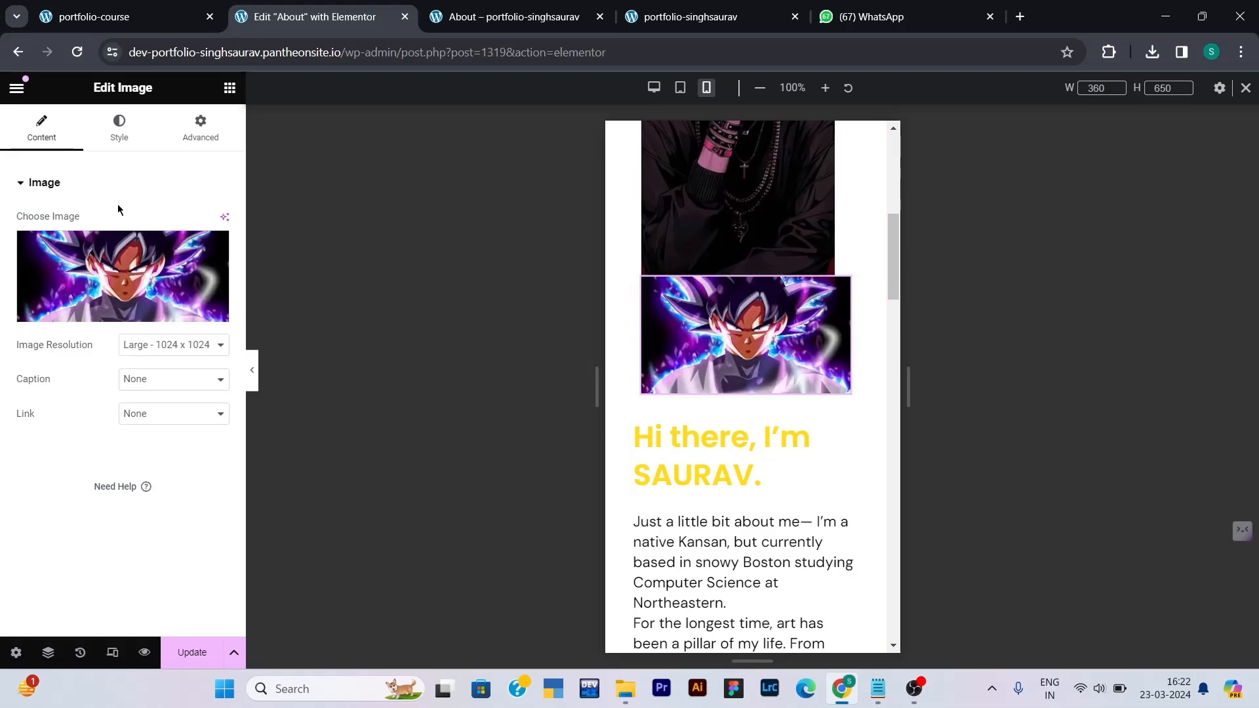
left_click(201, 128)
scroll(128, 393, "down", 6)
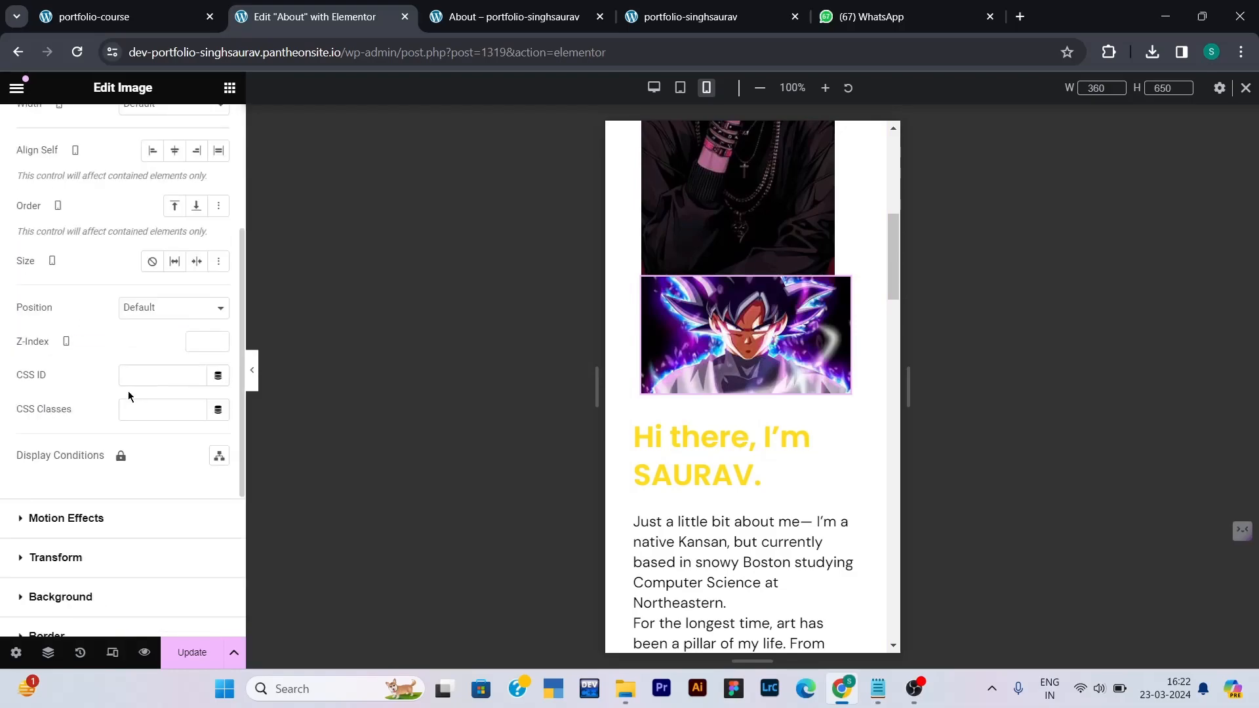
scroll(130, 397, "down", 2)
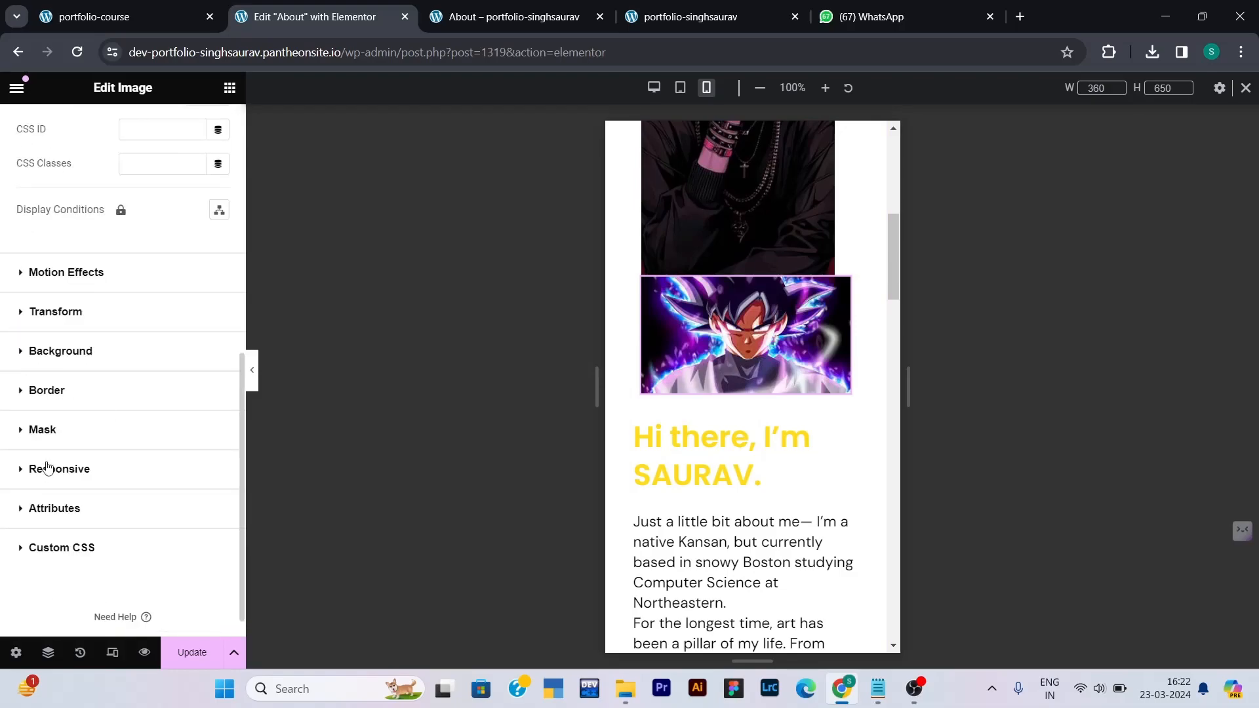
left_click(48, 469)
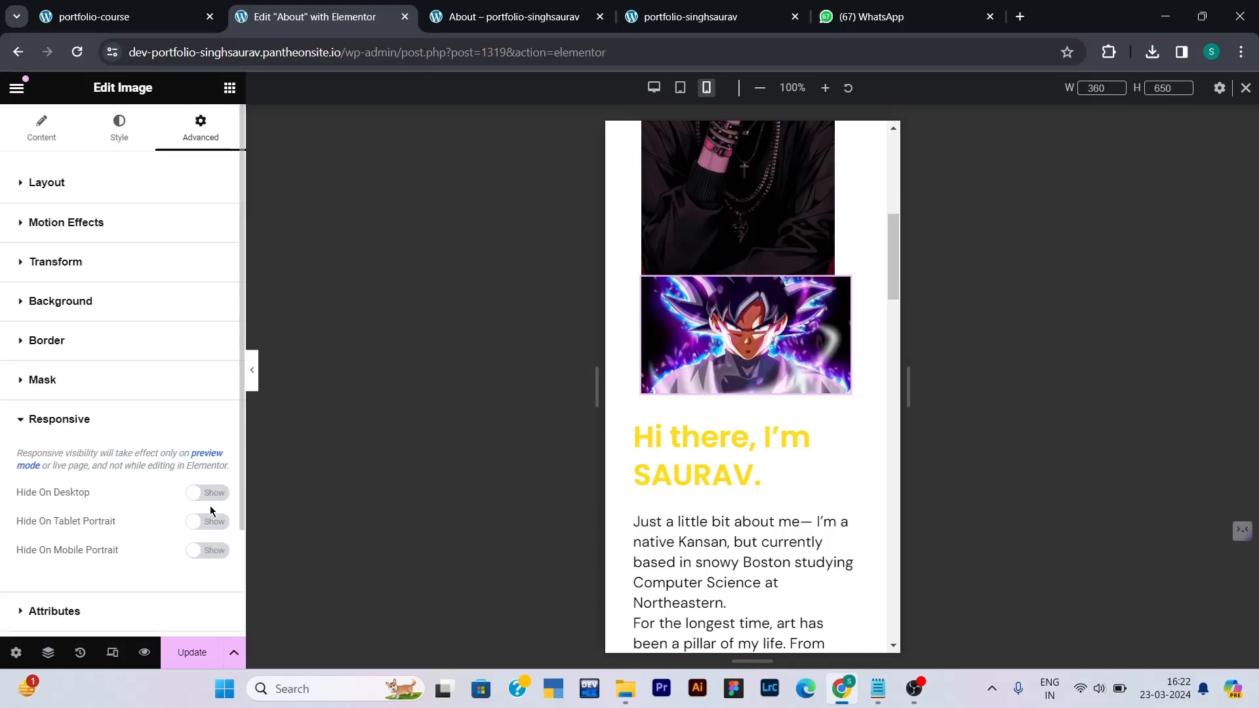
left_click(208, 551)
- Examine the mobile layout from the first image down through the text sections to the ABOUT block and its social links
scroll(793, 379, "up", 4)
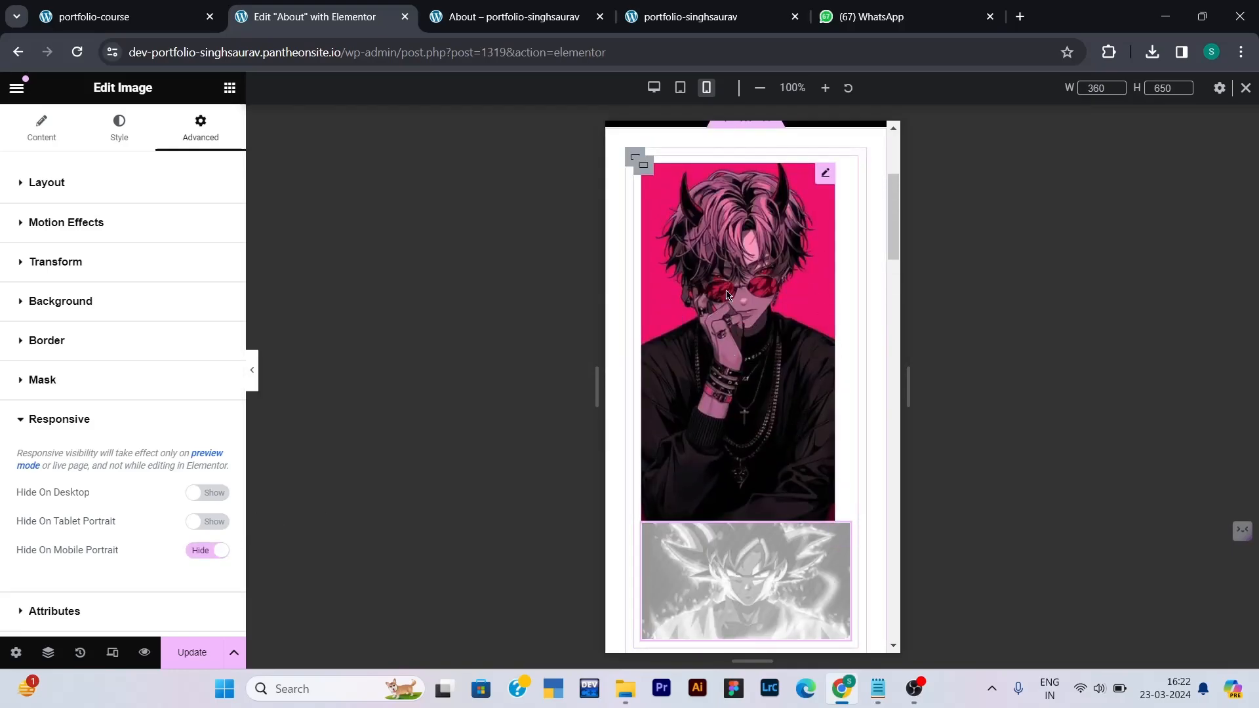
scroll(733, 303, "down", 2)
scroll(734, 305, "down", 4)
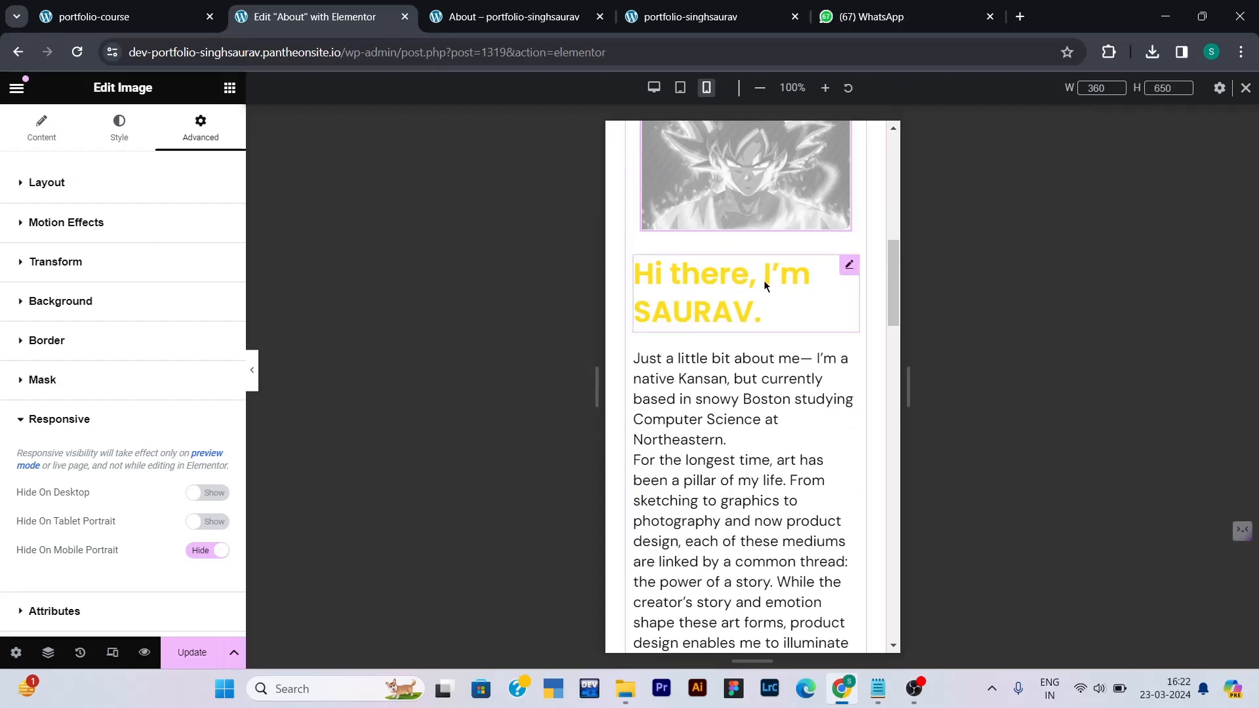
scroll(744, 300, "down", 4)
scroll(742, 297, "down", 12)
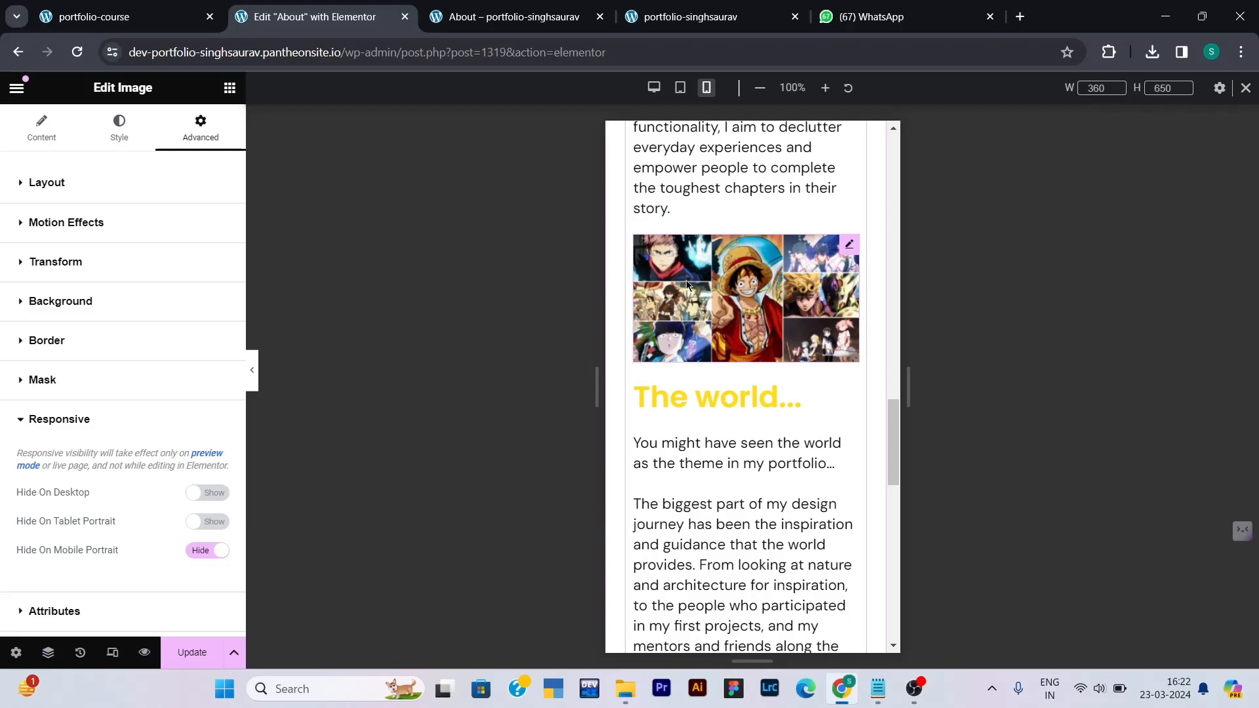
scroll(754, 331, "down", 10)
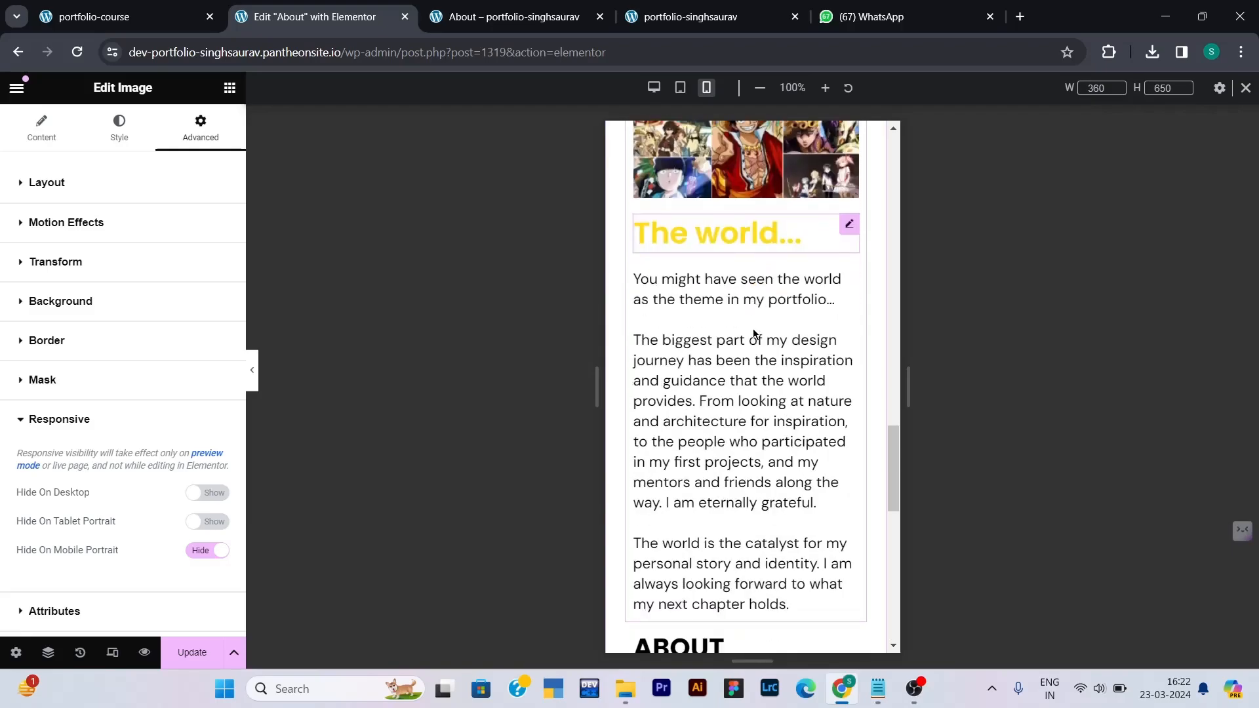
scroll(715, 249, "up", 3)
scroll(721, 263, "down", 5)
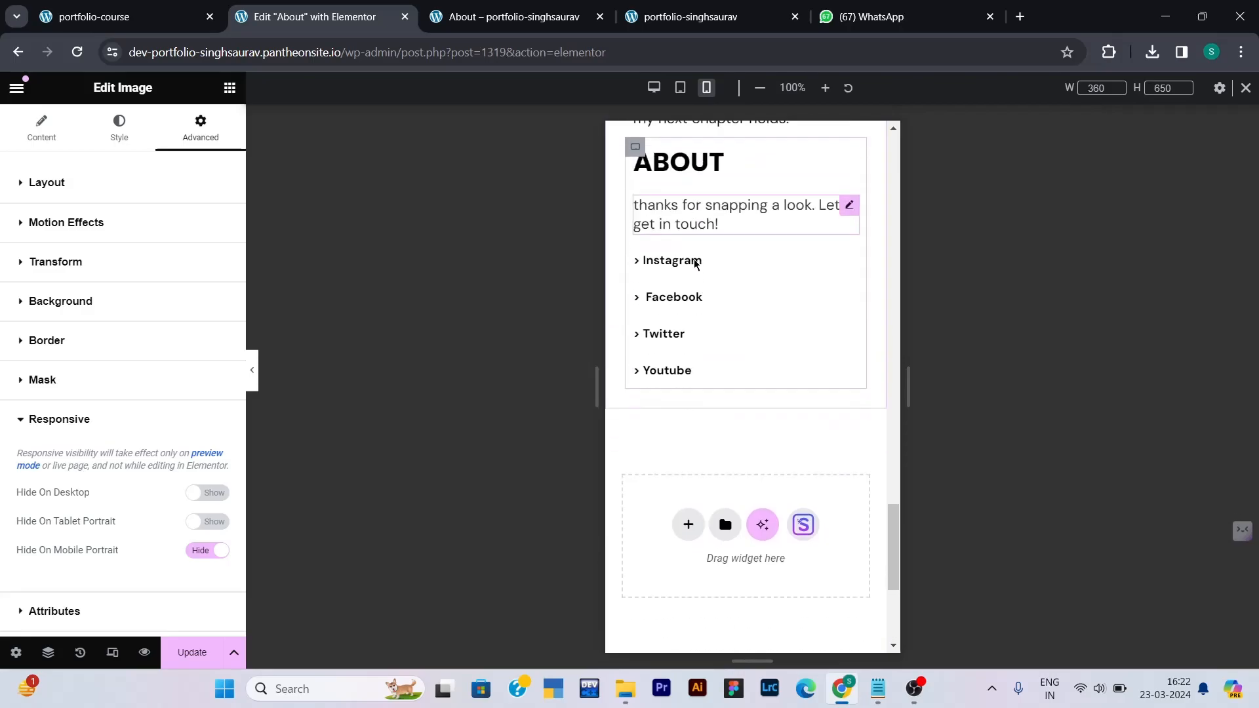
- Update the page, look back over the mobile layout and switch to the About page preview
left_click(204, 653)
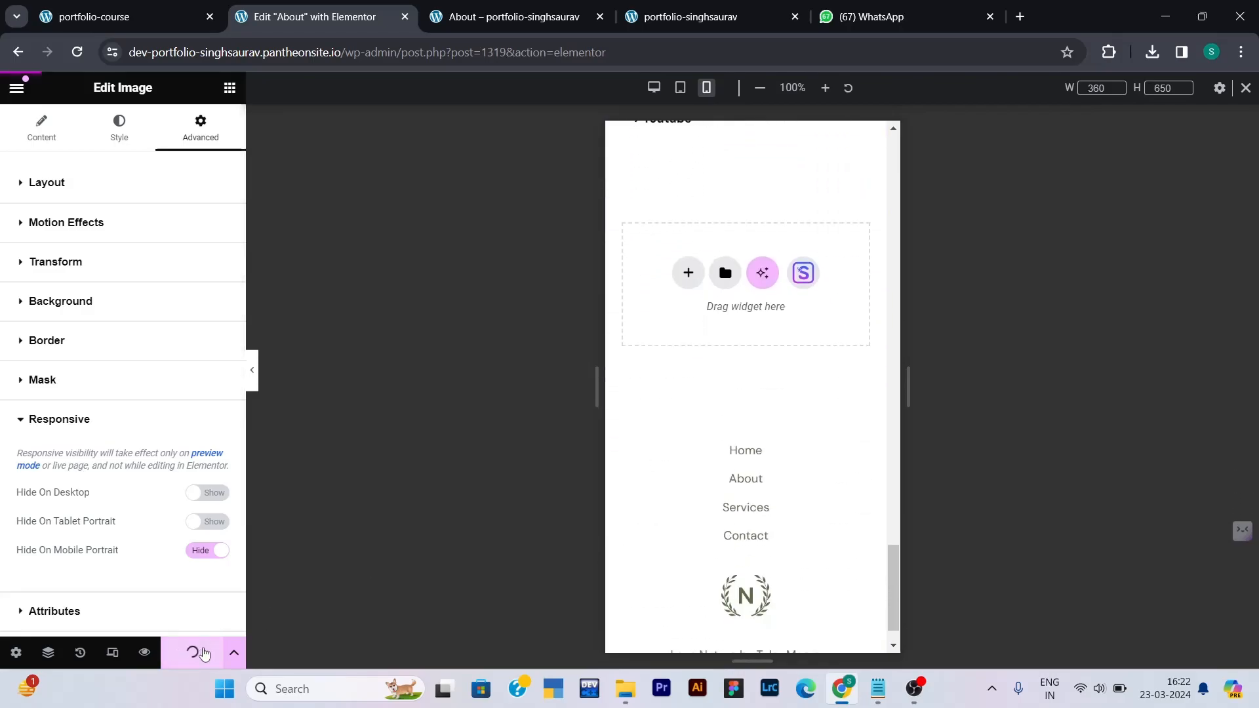
scroll(762, 404, "up", 6)
scroll(763, 406, "up", 7)
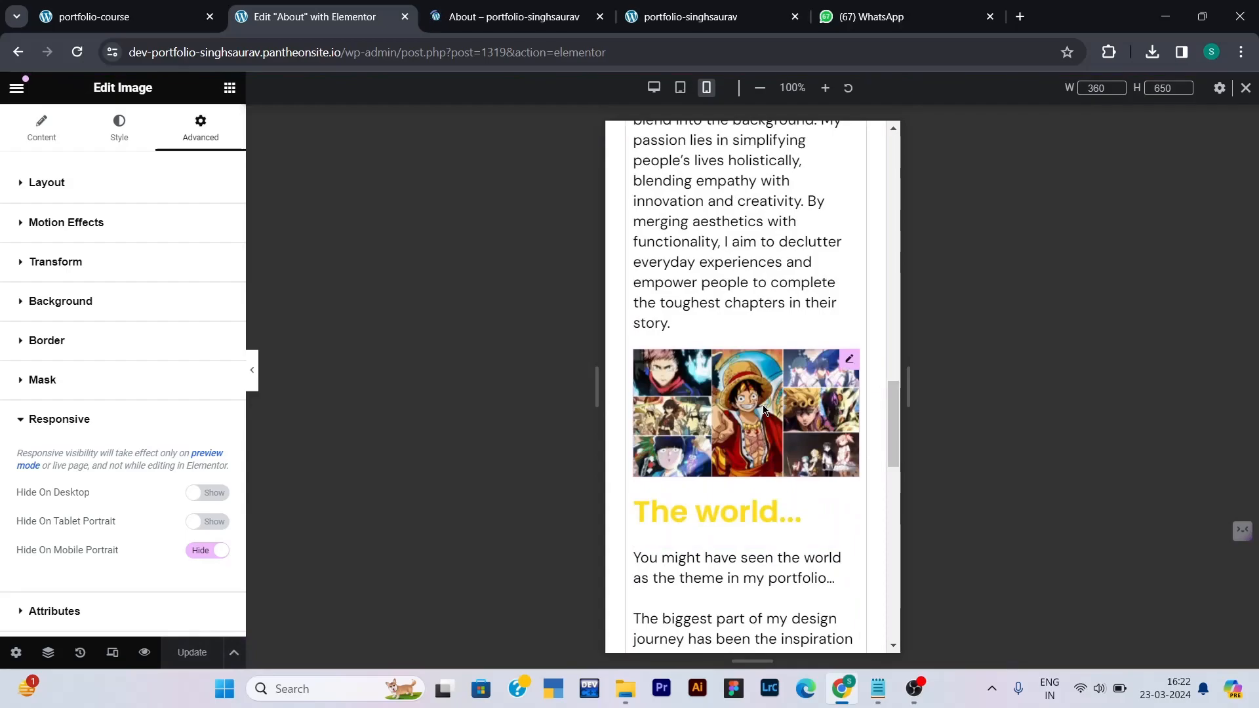
key("ctrl+Tab")
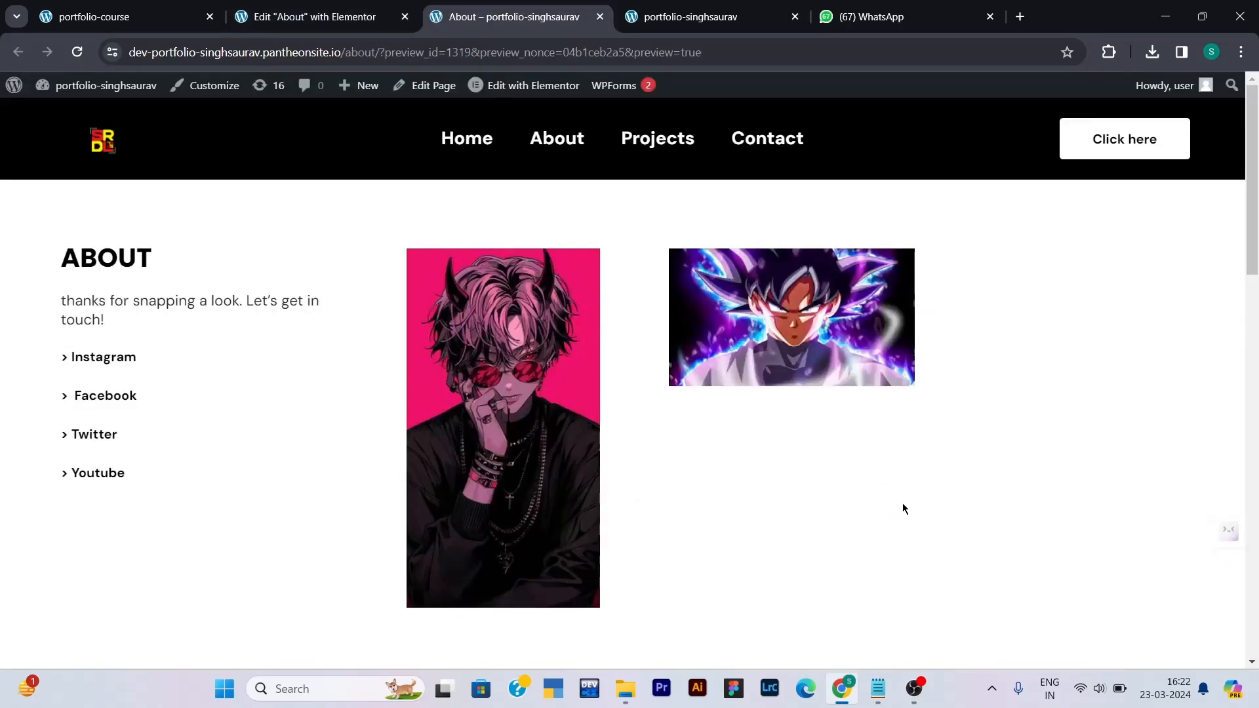